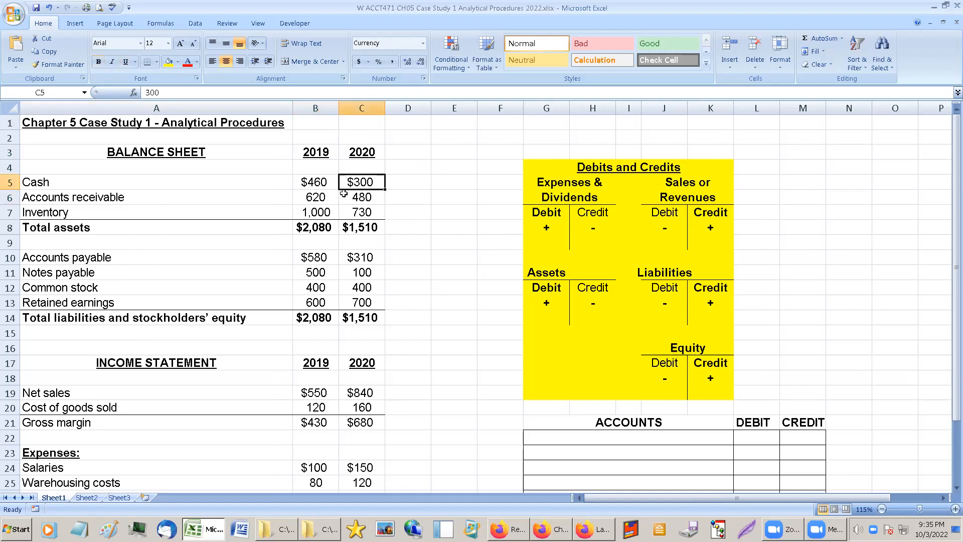
pyautogui.click(359, 212)
pyautogui.click(327, 211)
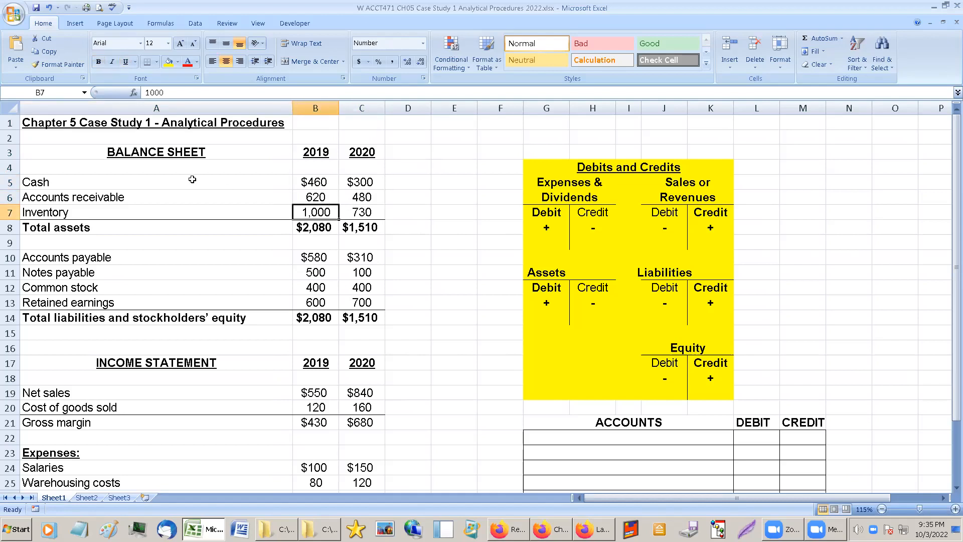
pyautogui.click(62, 123)
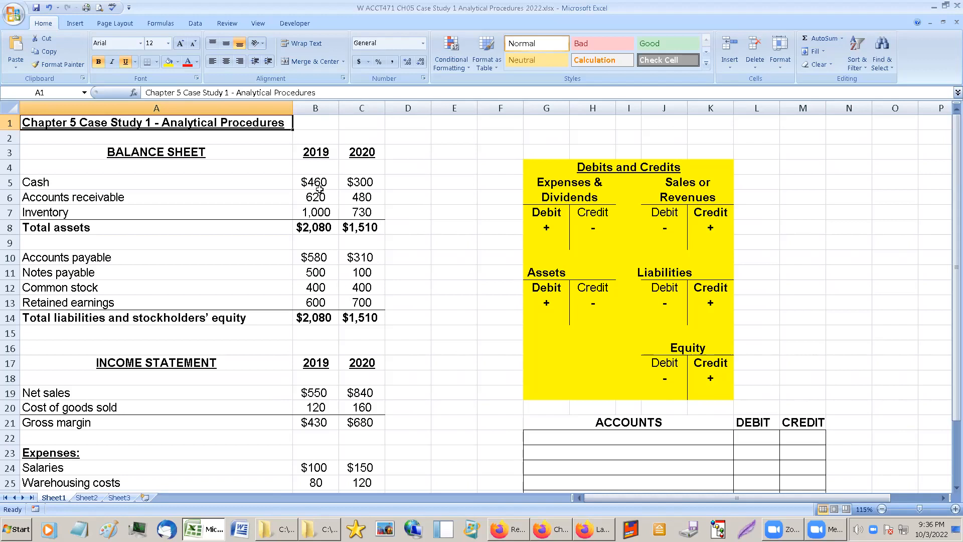
# Make the income statement block from its heading through Total expenses (A17:C28) bold.
pyautogui.scroll(-1, 316, 188)
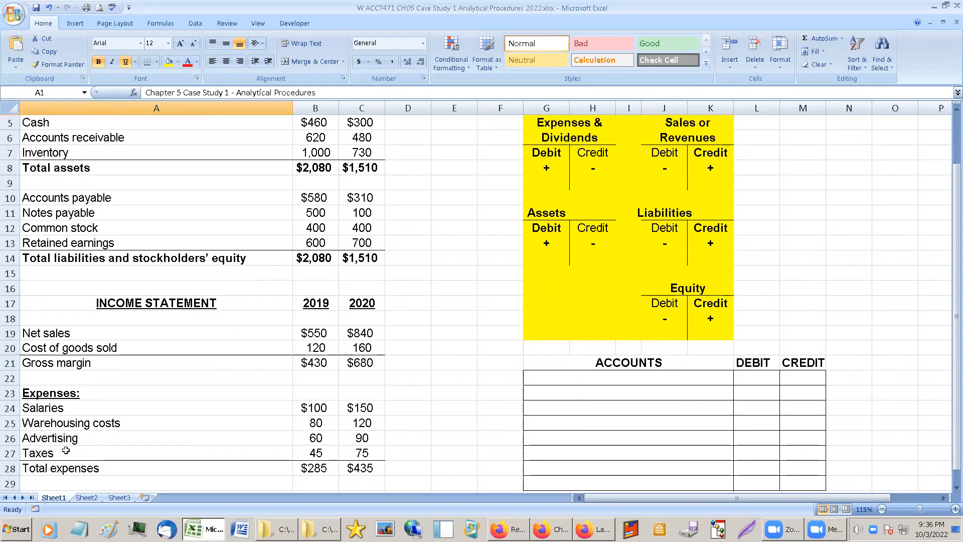
pyautogui.click(50, 297)
pyautogui.moveTo(50, 298); pyautogui.dragTo(358, 471)
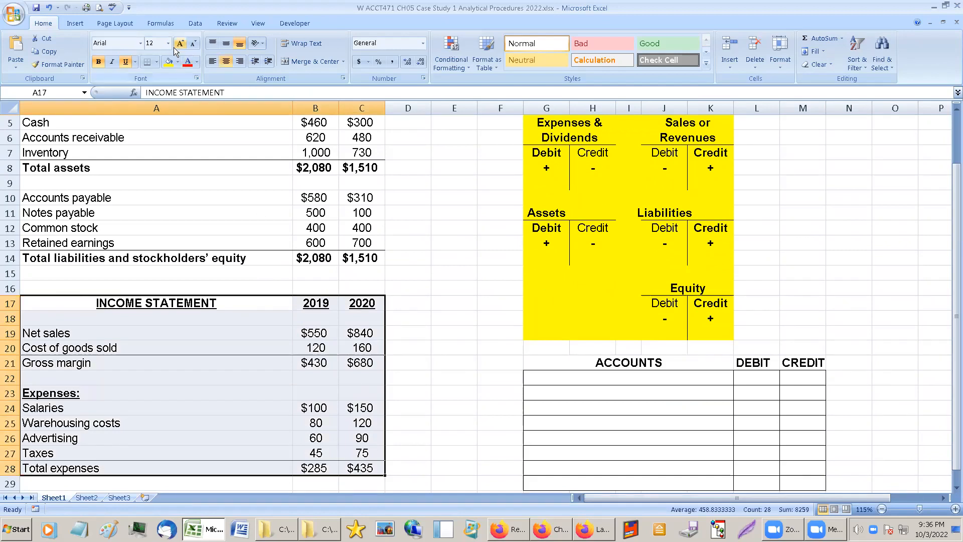
pyautogui.click(100, 63)
pyautogui.click(314, 344)
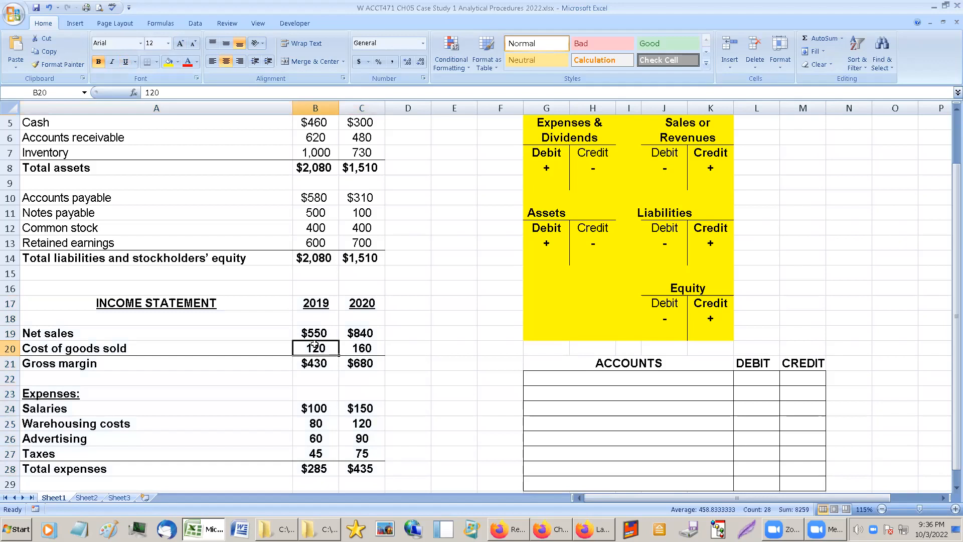
# Make the Net income row (A30:C30) bold.
pyautogui.click(316, 468)
pyautogui.scroll(-1, 314, 430)
pyautogui.scroll(-1, 314, 430)
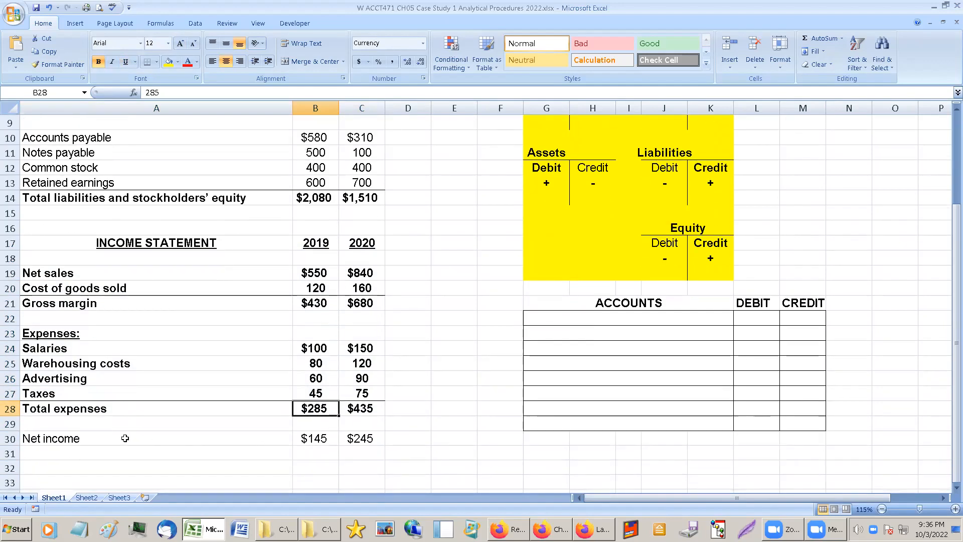
pyautogui.moveTo(46, 438); pyautogui.dragTo(366, 439)
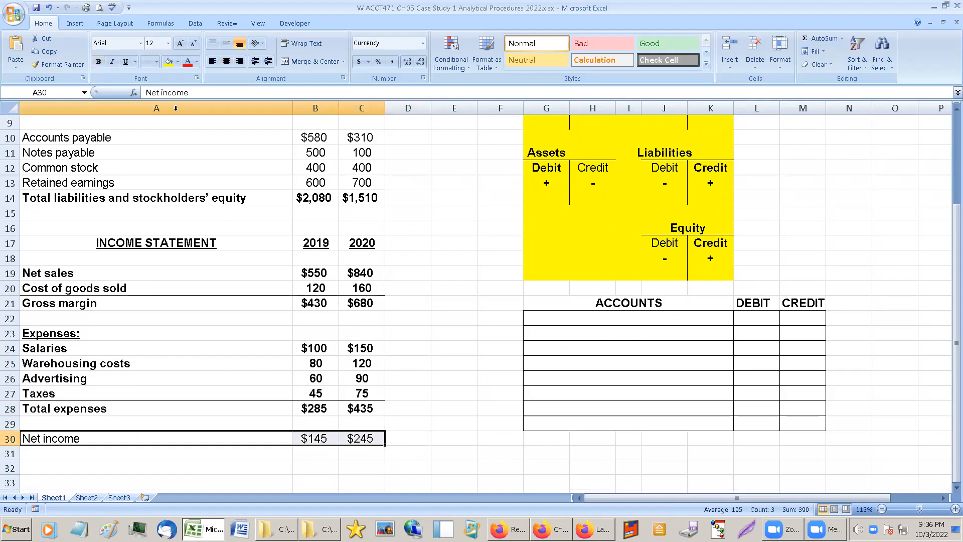
pyautogui.click(98, 61)
pyautogui.click(313, 397)
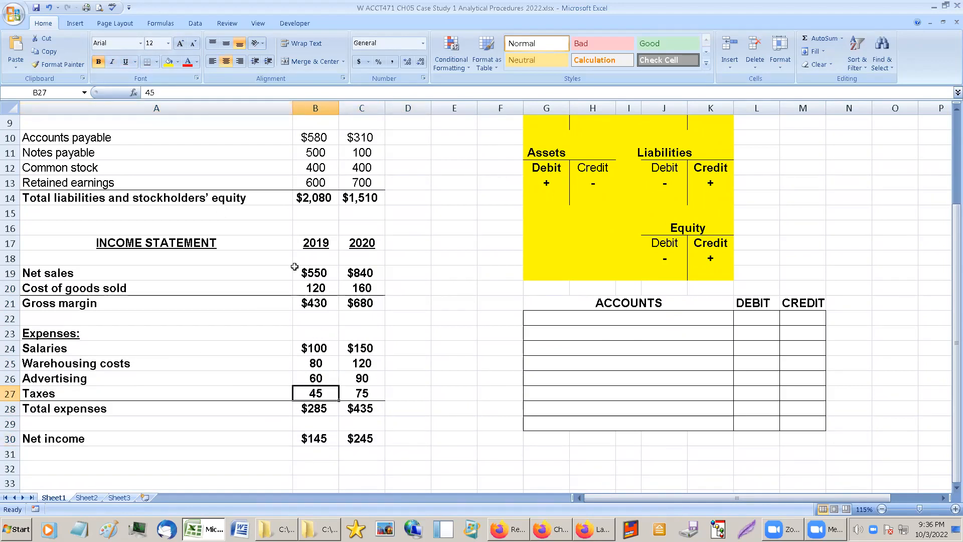
pyautogui.scroll(3, 292, 261)
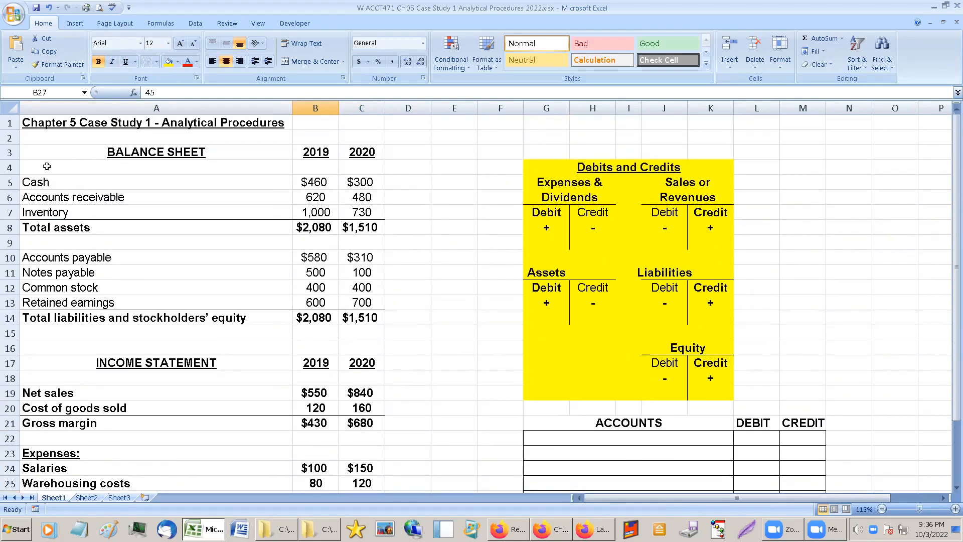
pyautogui.moveTo(49, 158); pyautogui.dragTo(353, 315)
pyautogui.moveTo(116, 362); pyautogui.dragTo(361, 432)
pyautogui.scroll(1, 364, 383)
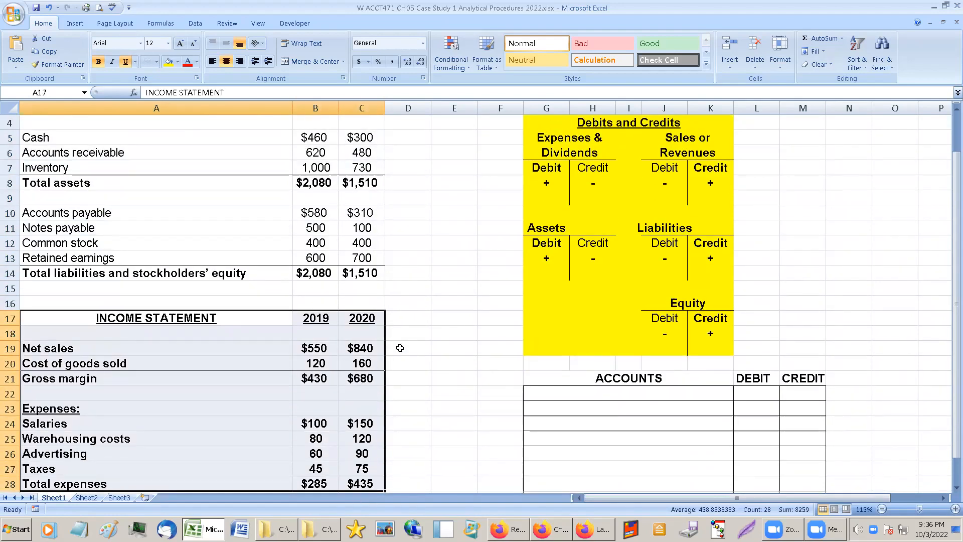
# Enter the heading "Changes" in D17, beside the income statement's 2020 heading.
pyautogui.click(421, 317)
pyautogui.write('Changes')
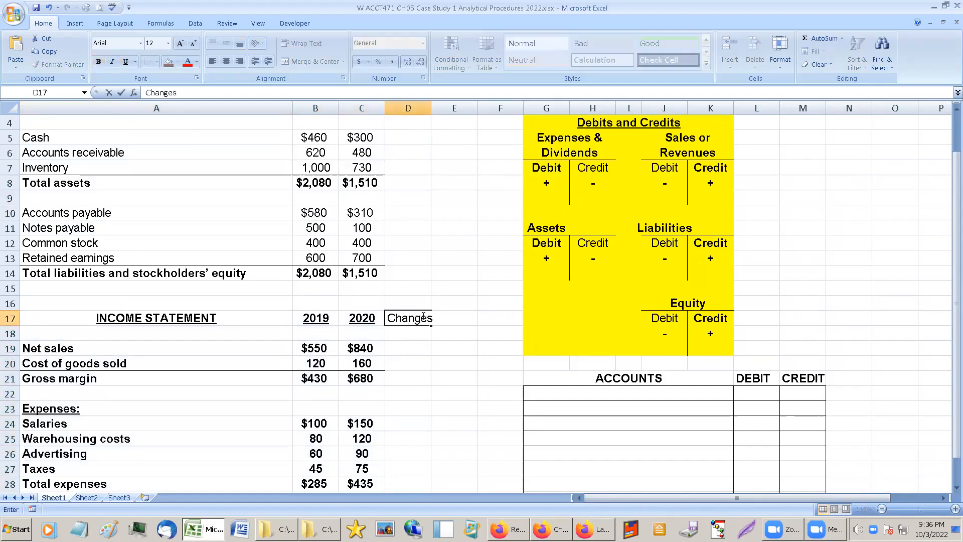
pyautogui.click(423, 316)
# Widen columns D to F equally and centre their contents both horizontally and vertically.
pyautogui.moveTo(416, 108); pyautogui.dragTo(494, 108)
pyautogui.moveTo(431, 107); pyautogui.dragTo(450, 108)
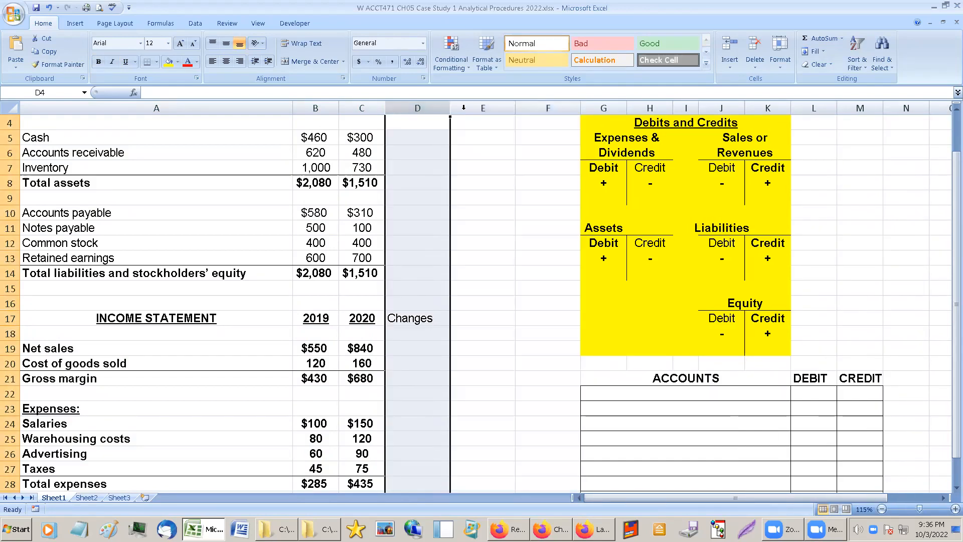
pyautogui.click(226, 43)
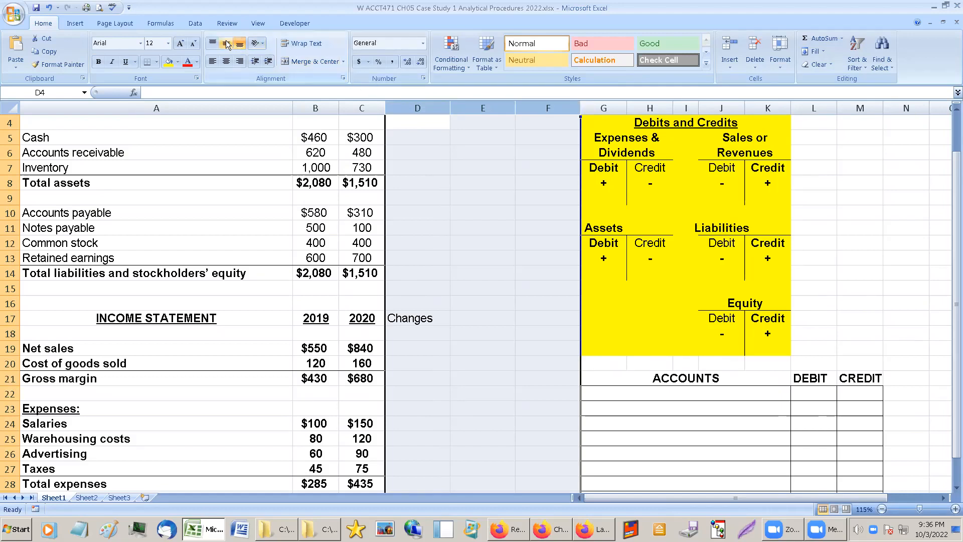
pyautogui.click(226, 61)
pyautogui.scroll(1, 398, 271)
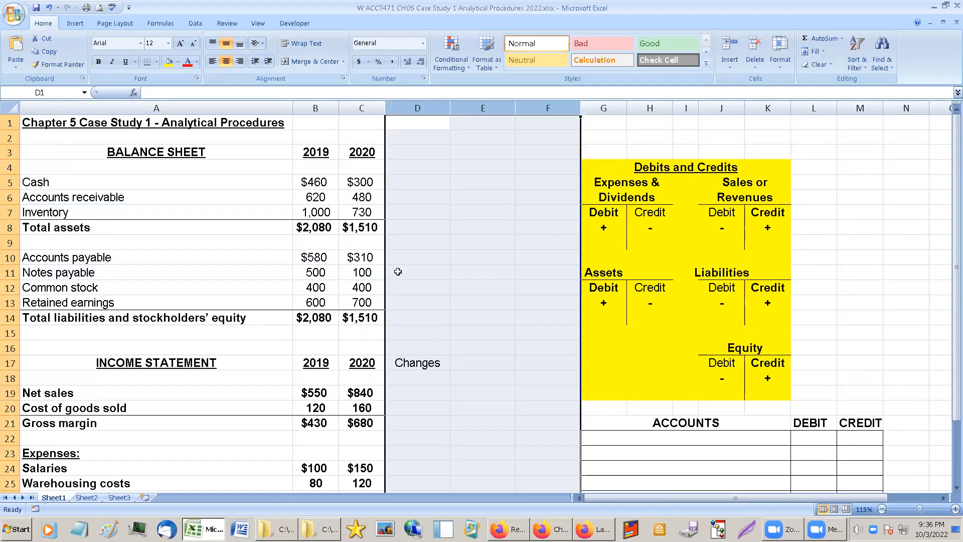
# Make the "Changes" heading in D17 bold and underlined.
pyautogui.click(423, 320)
pyautogui.scroll(-1, 424, 321)
pyautogui.click(423, 305)
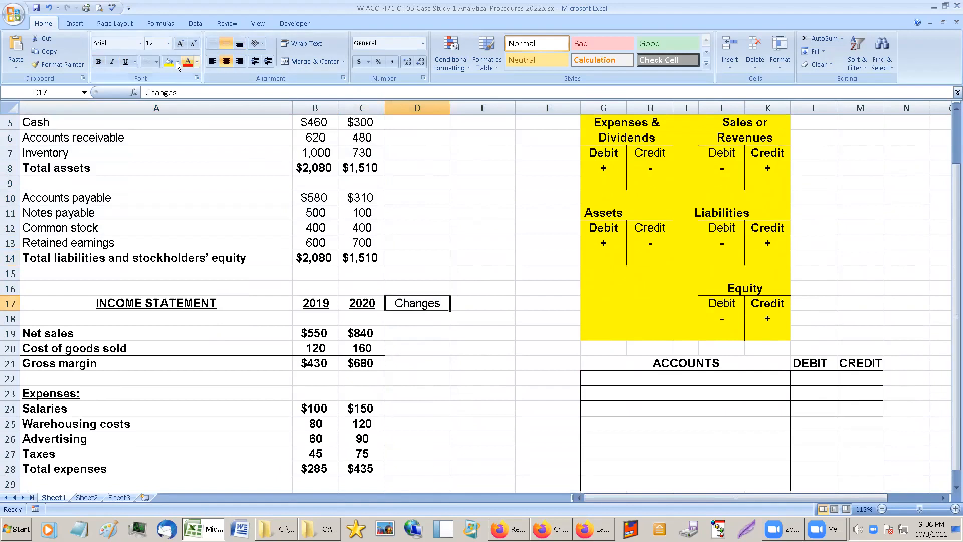
pyautogui.click(98, 61)
pyautogui.click(125, 63)
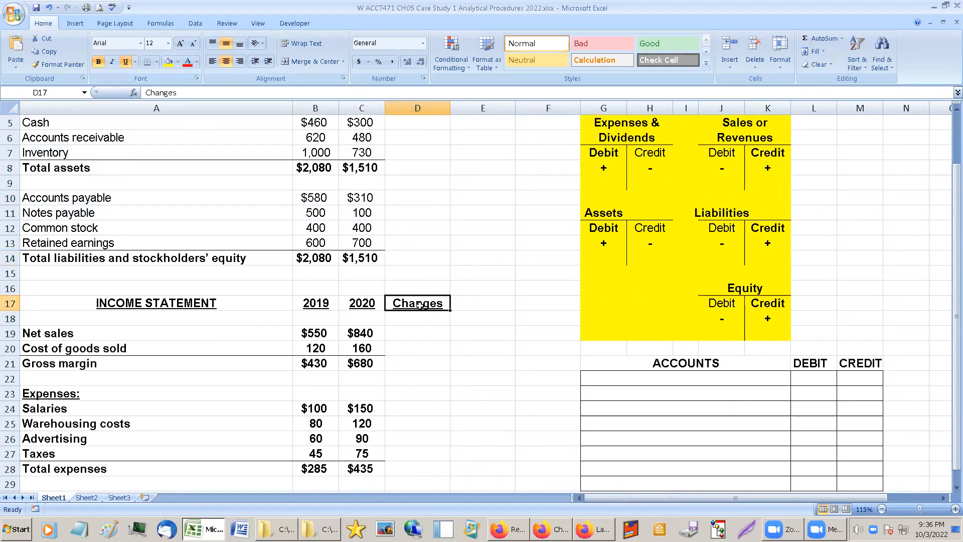
pyautogui.click(418, 333)
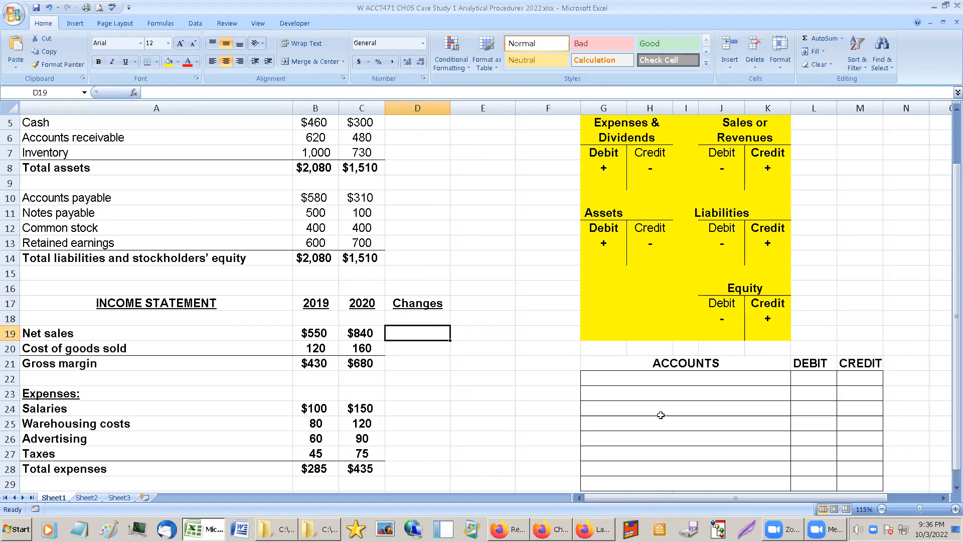
pyautogui.press('Left')
pyautogui.press('Left')
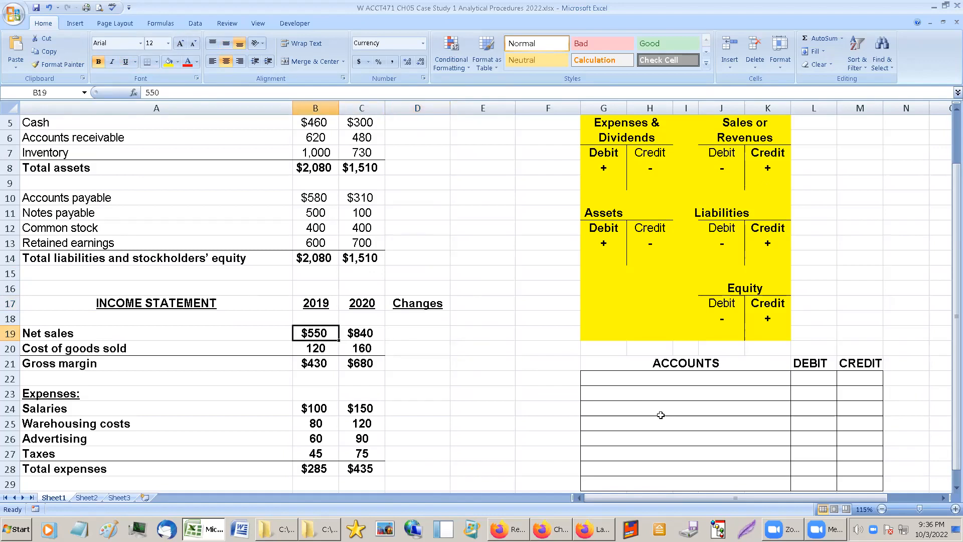
pyautogui.press('Right')
pyautogui.press('Left')
pyautogui.press('Right')
pyautogui.press('Right')
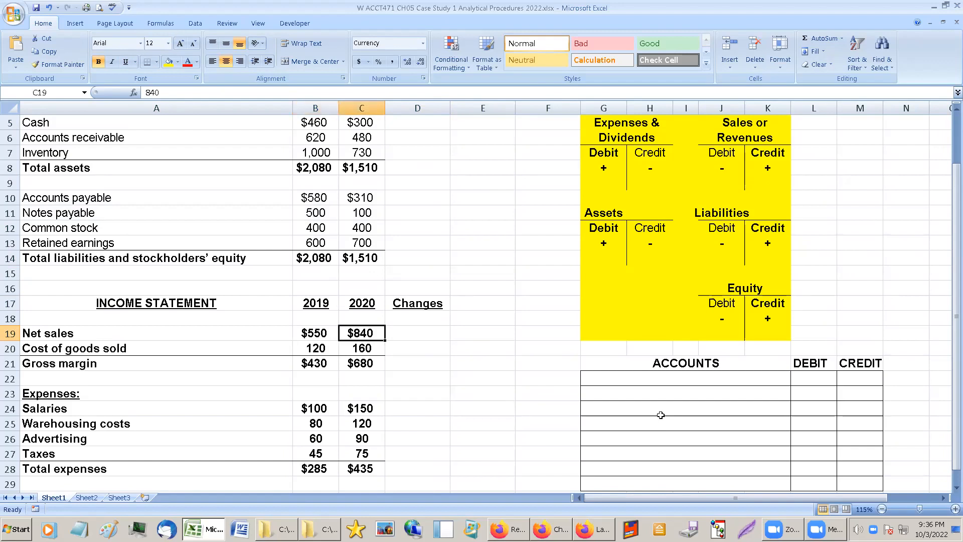
# Calculate the net sales change in D19 as 2020 minus 2019 (=C19-B19) and make the result bold.
pyautogui.write('=')
pyautogui.press('Left')
pyautogui.write('-')
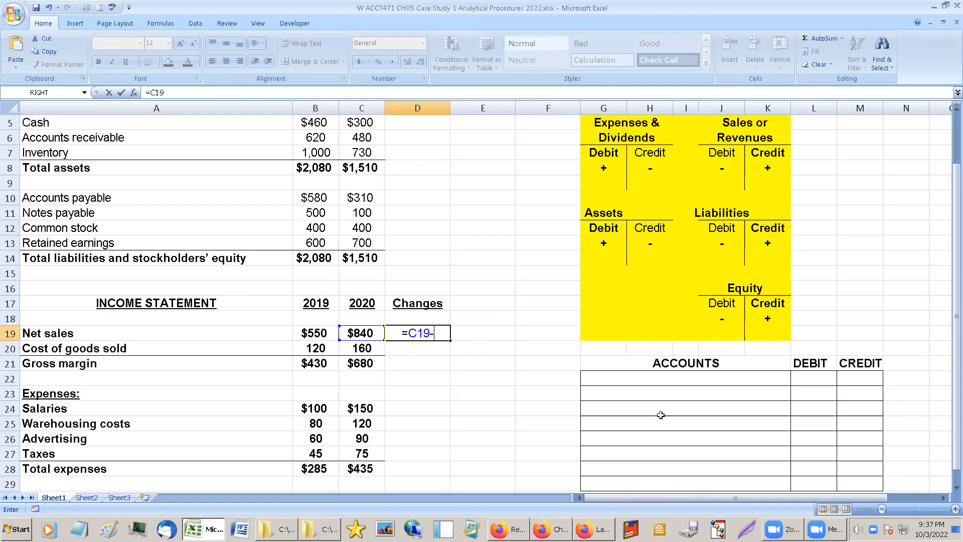
pyautogui.press('Left')
pyautogui.press('Left')
pyautogui.press('Return')
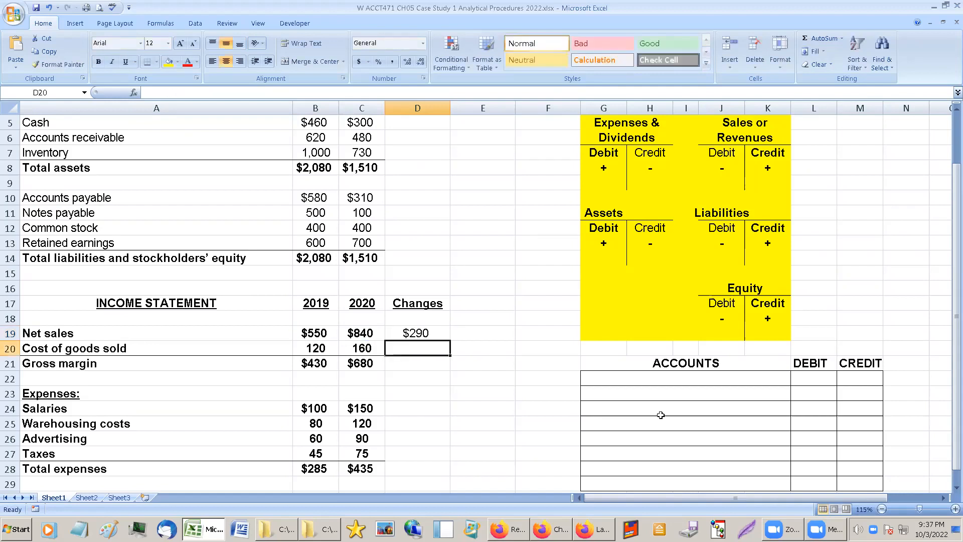
pyautogui.press('Up')
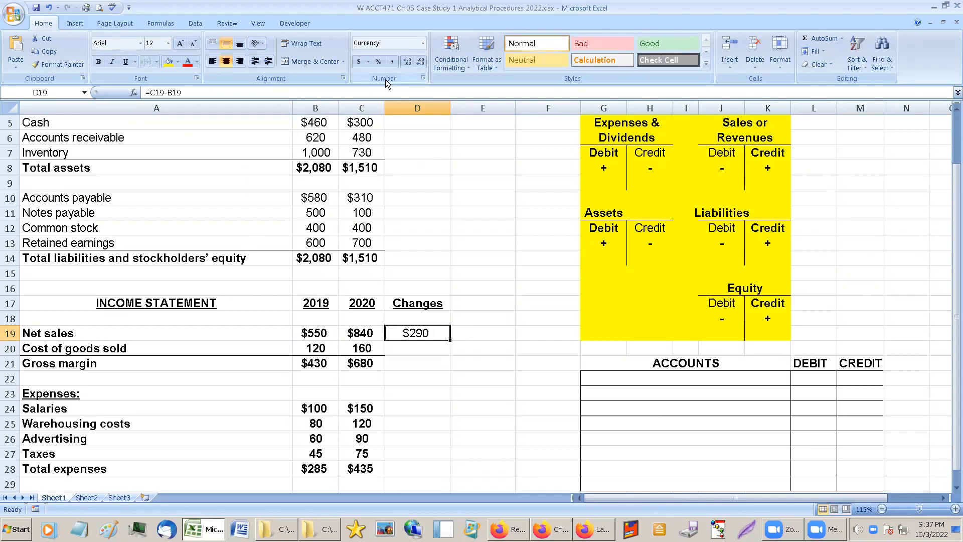
pyautogui.click(101, 61)
# Change the heading in D17 to "Changes $".
pyautogui.click(480, 301)
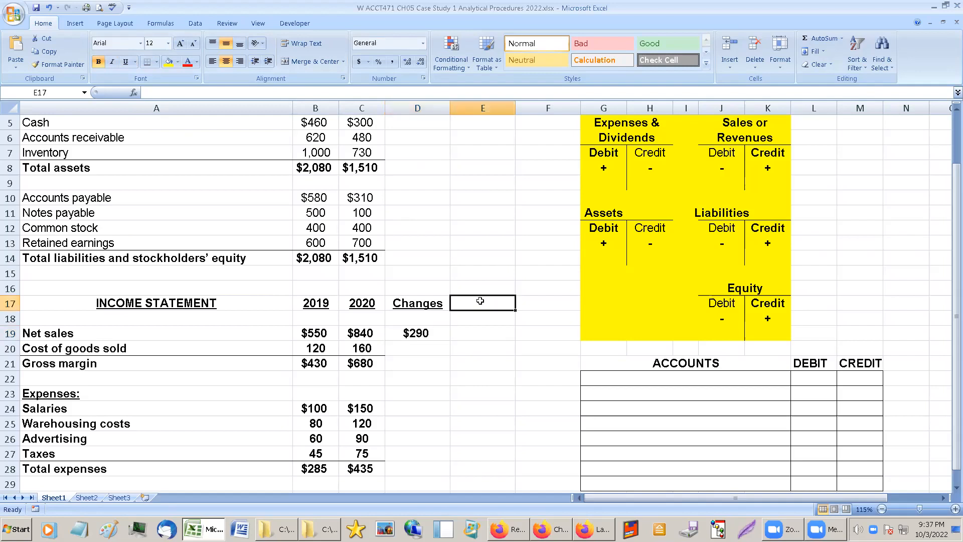
pyautogui.click(426, 303)
pyautogui.click(196, 95)
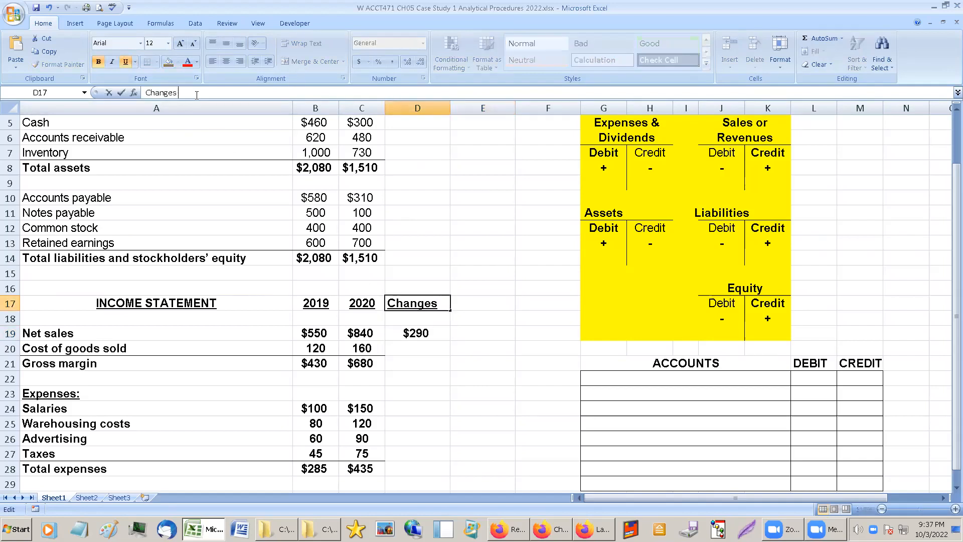
pyautogui.write('$')
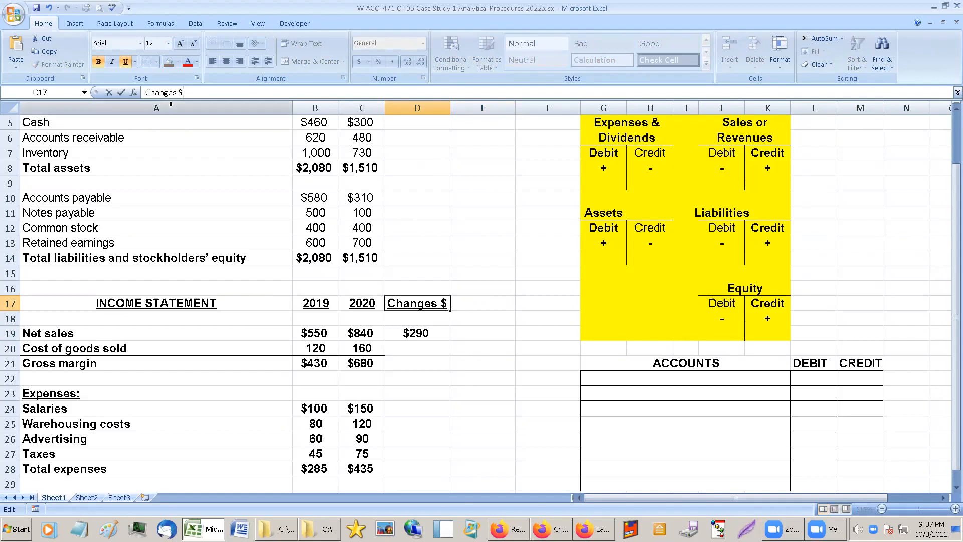
pyautogui.press('Return')
# Copy the "Changes $" heading into E17 and change the copy to "Changes %".
pyautogui.click(412, 304)
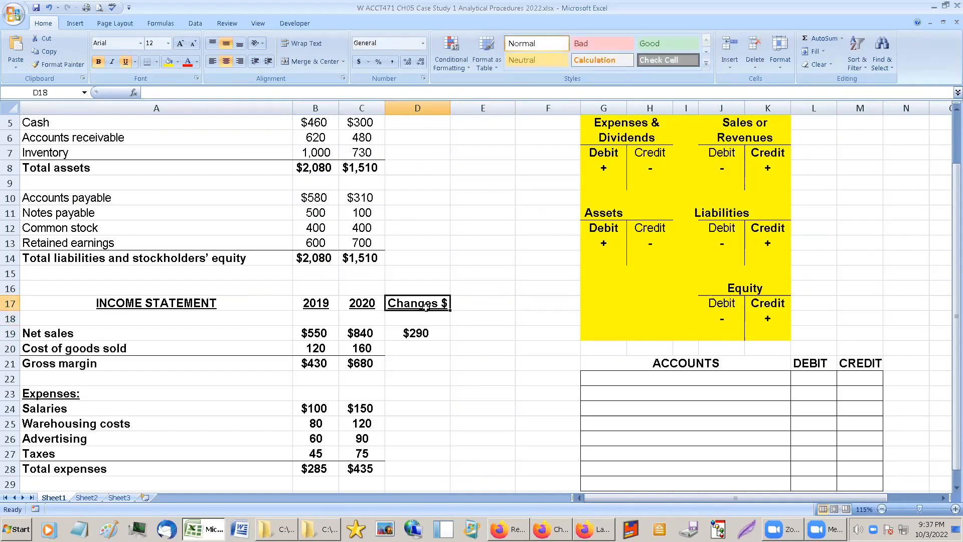
pyautogui.moveTo(449, 311); pyautogui.dragTo(495, 303)
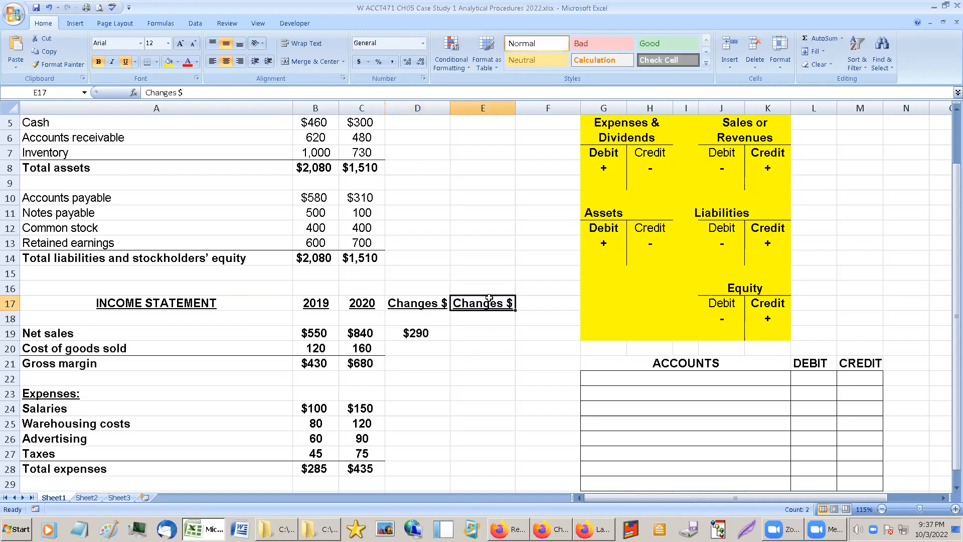
pyautogui.doubleClick(180, 92)
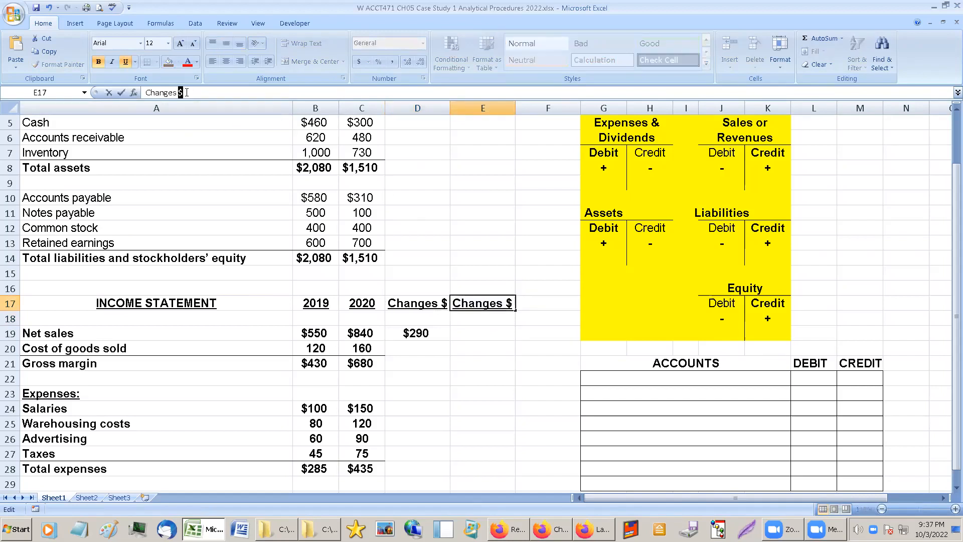
pyautogui.write('%')
pyautogui.press('Return')
# Calculate the net sales percentage change in E19 with =D19/B19 and format it as a bold percentage.
pyautogui.press('Down')
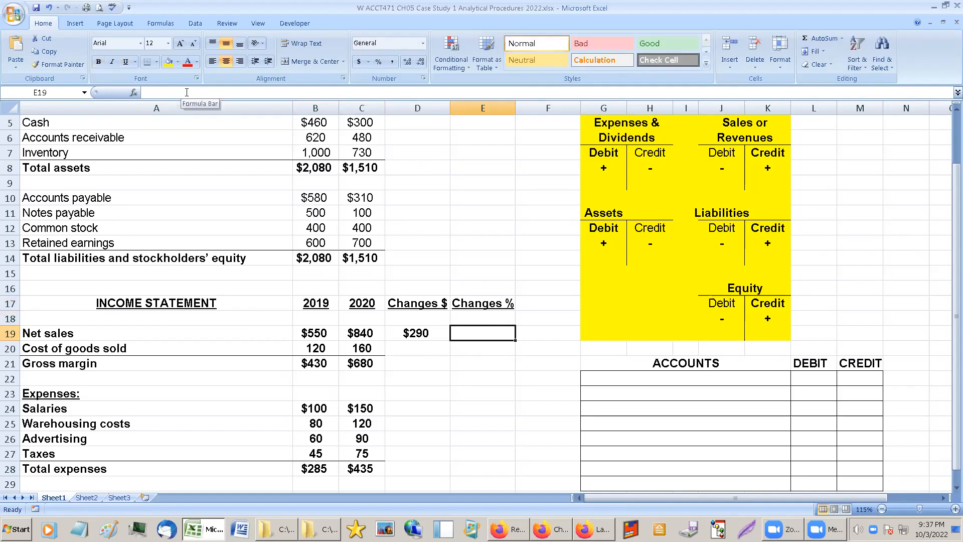
pyautogui.write('=')
pyautogui.press('Left')
pyautogui.write('/')
pyautogui.press('Left')
pyautogui.press('Left')
pyautogui.press('Left')
pyautogui.press('Return')
pyautogui.press('Up')
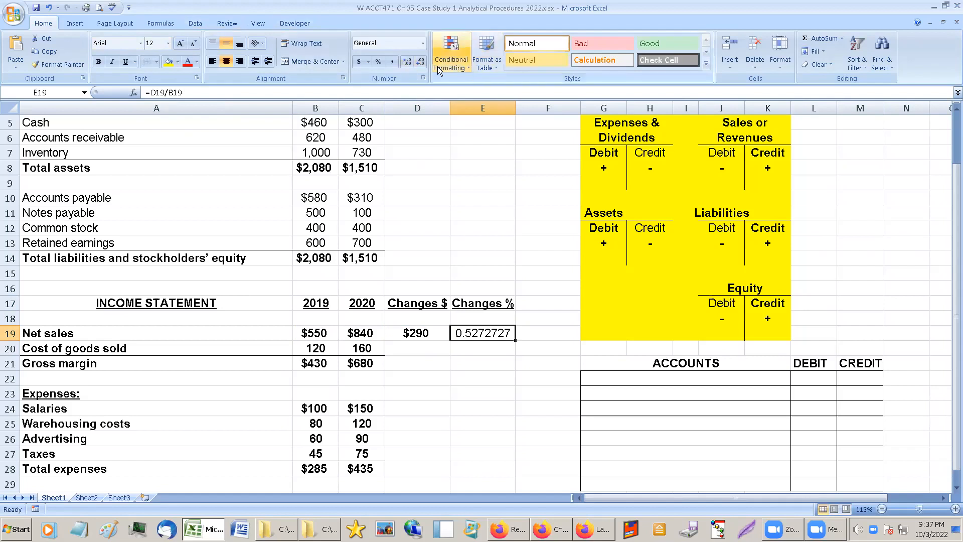
pyautogui.click(380, 61)
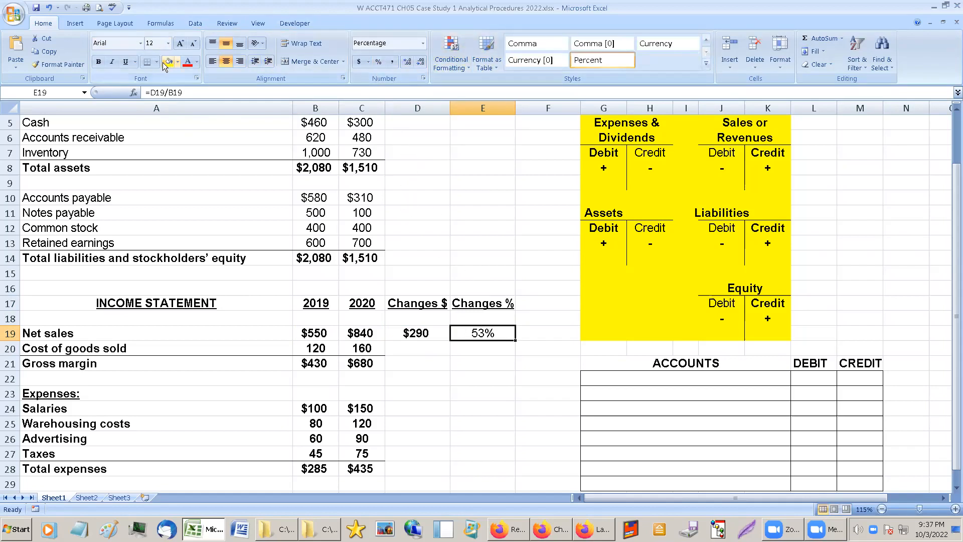
pyautogui.click(99, 61)
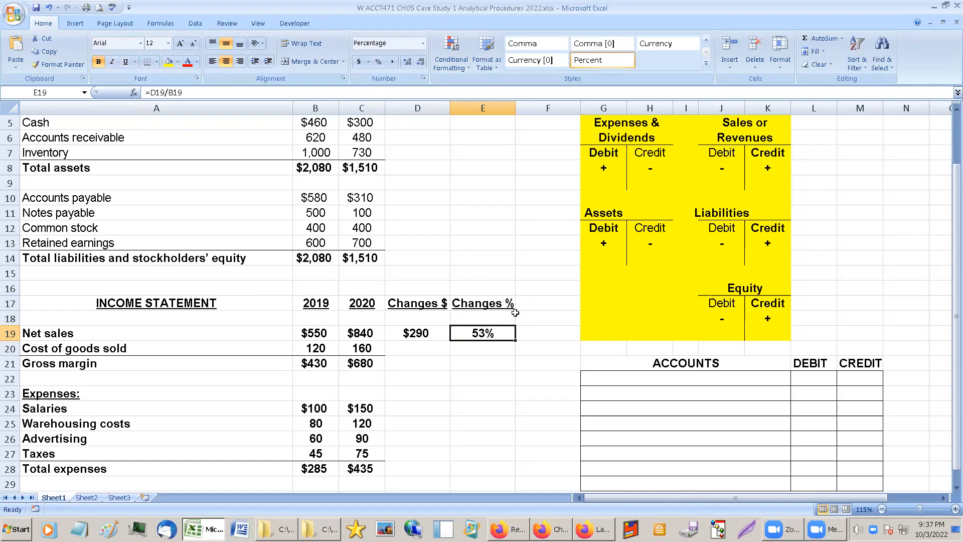
# Fill the dollar and percentage change formulas from D19:E19 down through the Gross margin row, and check the copied cells.
pyautogui.click(419, 331)
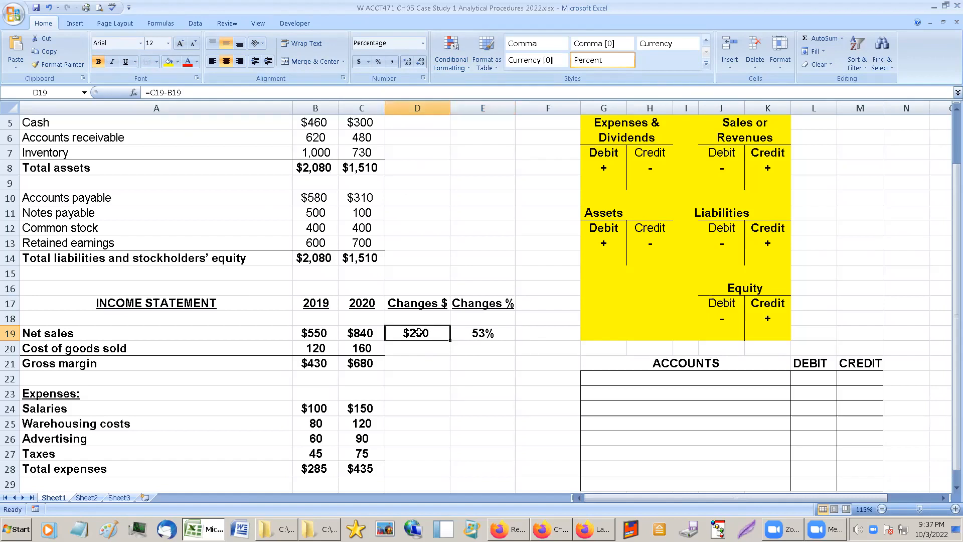
pyautogui.moveTo(450, 333); pyautogui.dragTo(518, 371)
pyautogui.click(433, 344)
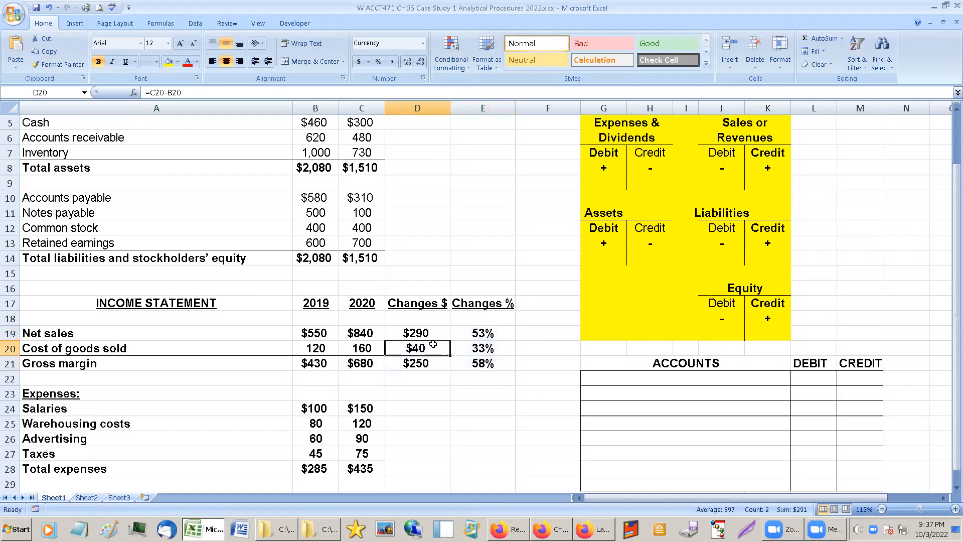
pyautogui.click(481, 363)
pyautogui.click(477, 347)
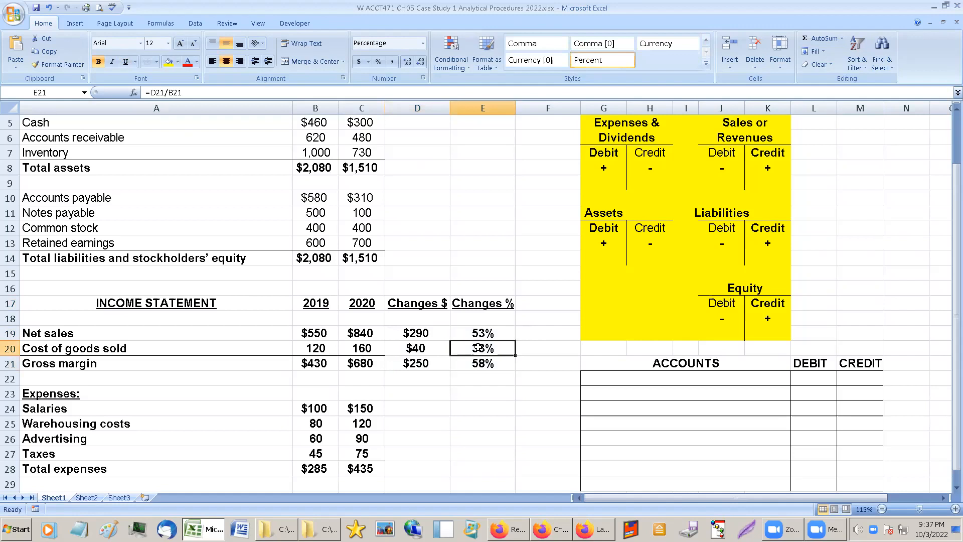
# Examine the dollar and percentage changes for net sales, cost of goods sold and gross margin.
pyautogui.click(421, 348)
pyautogui.click(423, 335)
pyautogui.click(473, 335)
pyautogui.click(479, 349)
pyautogui.click(428, 348)
pyautogui.click(483, 350)
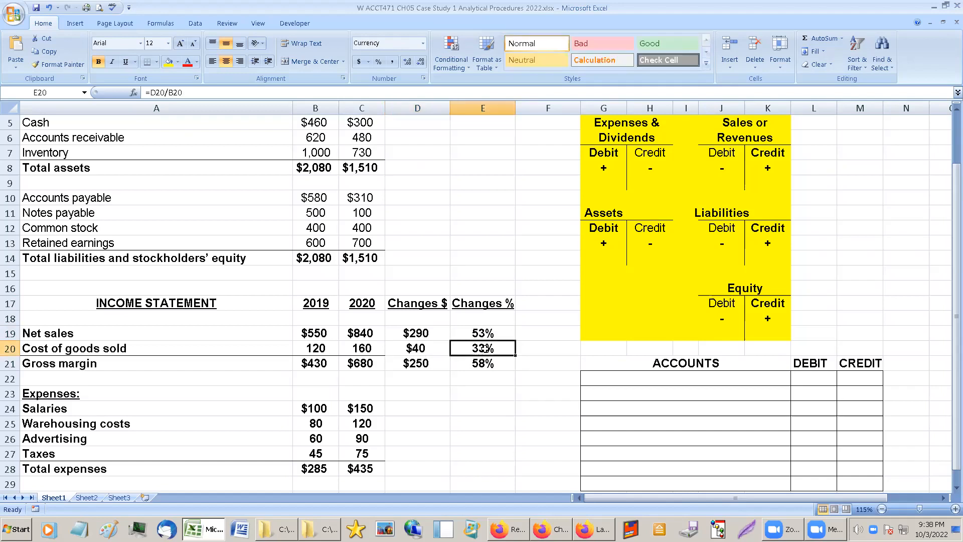
pyautogui.click(433, 350)
pyautogui.click(484, 348)
pyautogui.click(481, 332)
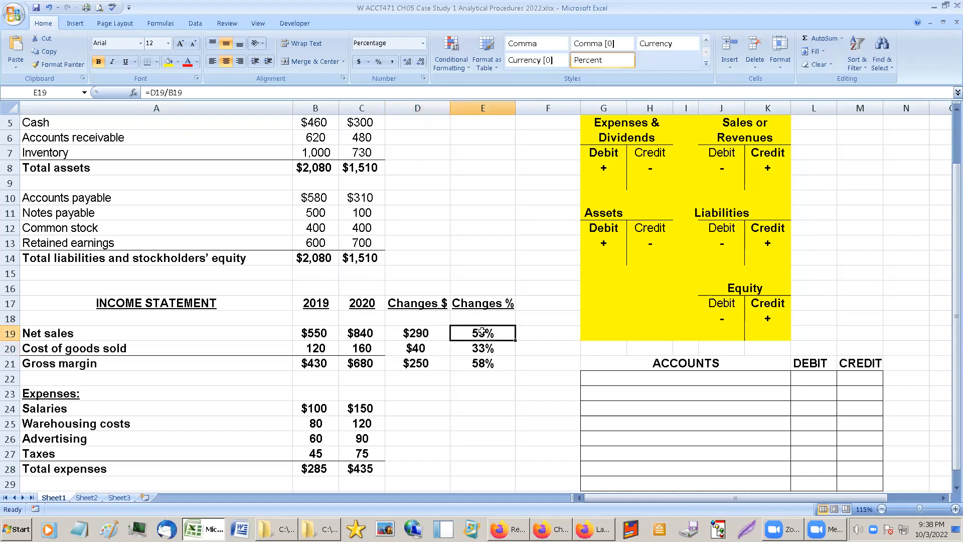
pyautogui.click(475, 363)
# Fill the change formulas from D21:E21 down through the Taxes row, clear D22:E23, and check the copied dollar changes.
pyautogui.click(426, 364)
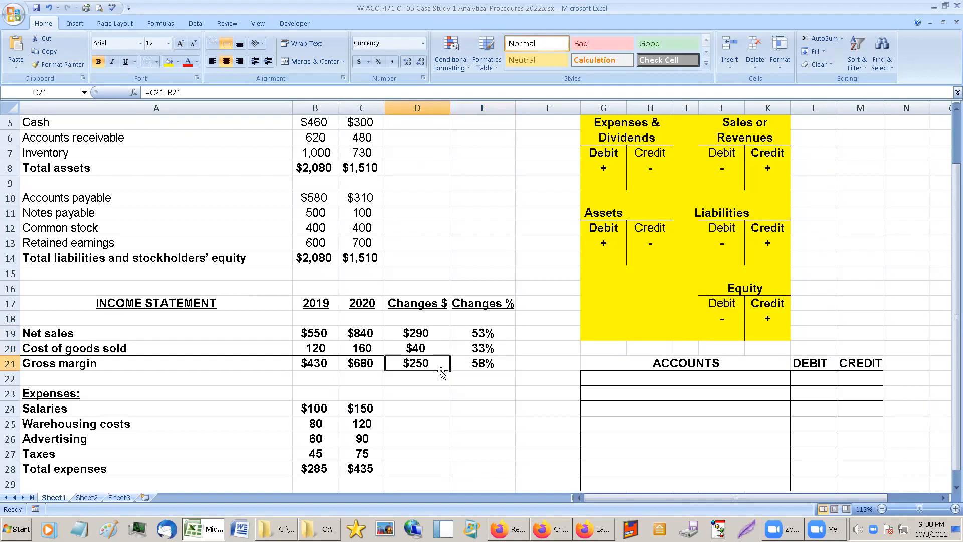
pyautogui.moveTo(439, 365)
pyautogui.mouseDown()
pyautogui.moveTo(512, 372)
pyautogui.moveTo(519, 457)
pyautogui.mouseUp()
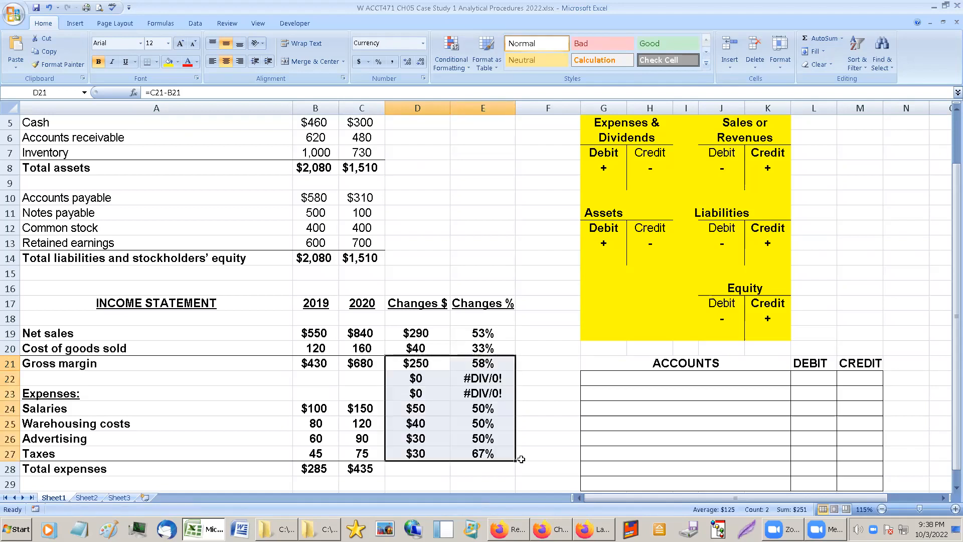
pyautogui.moveTo(416, 376); pyautogui.dragTo(477, 389)
pyautogui.press('Delete')
pyautogui.click(441, 379)
pyautogui.click(398, 429)
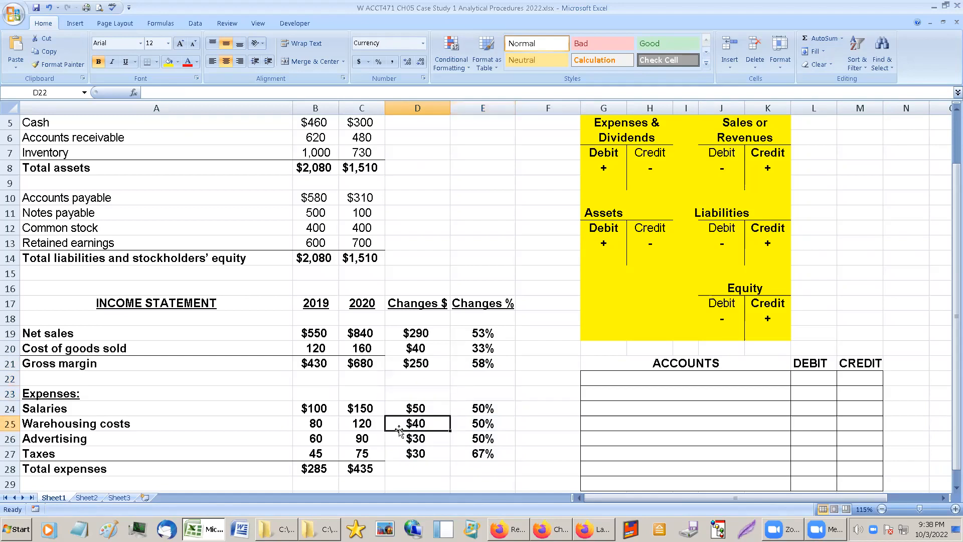
pyautogui.click(407, 447)
pyautogui.click(406, 410)
pyautogui.click(419, 456)
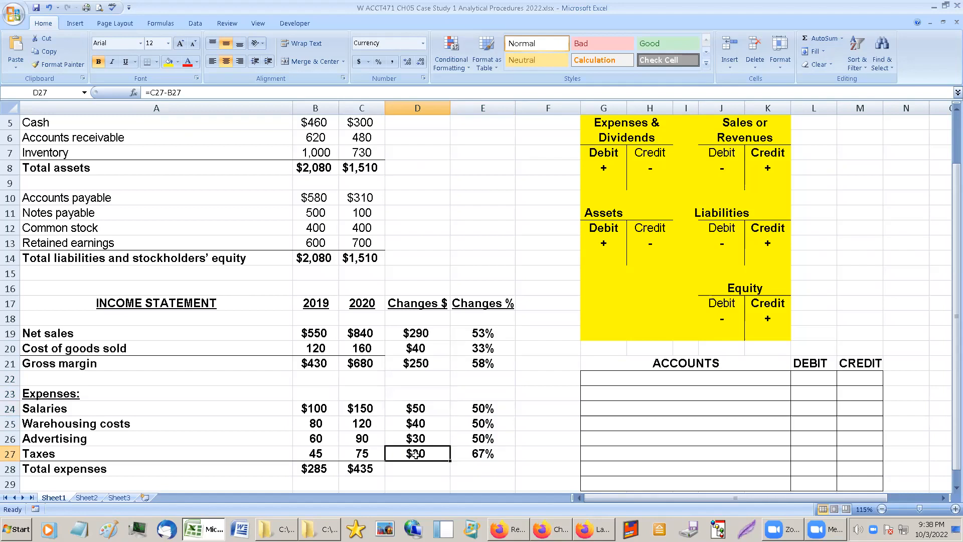
# Extend the change formulas from the Taxes row down through Net income and clear the blank row's cells D29:E29.
pyautogui.scroll(-2, 415, 454)
pyautogui.moveTo(415, 379); pyautogui.dragTo(516, 428)
pyautogui.moveTo(401, 403); pyautogui.dragTo(498, 404)
pyautogui.press('Delete')
# Review the dollar and percentage changes for net sales, each expense, total expenses and net income.
pyautogui.click(446, 381)
pyautogui.click(439, 352)
pyautogui.click(425, 335)
pyautogui.click(421, 257)
pyautogui.click(469, 256)
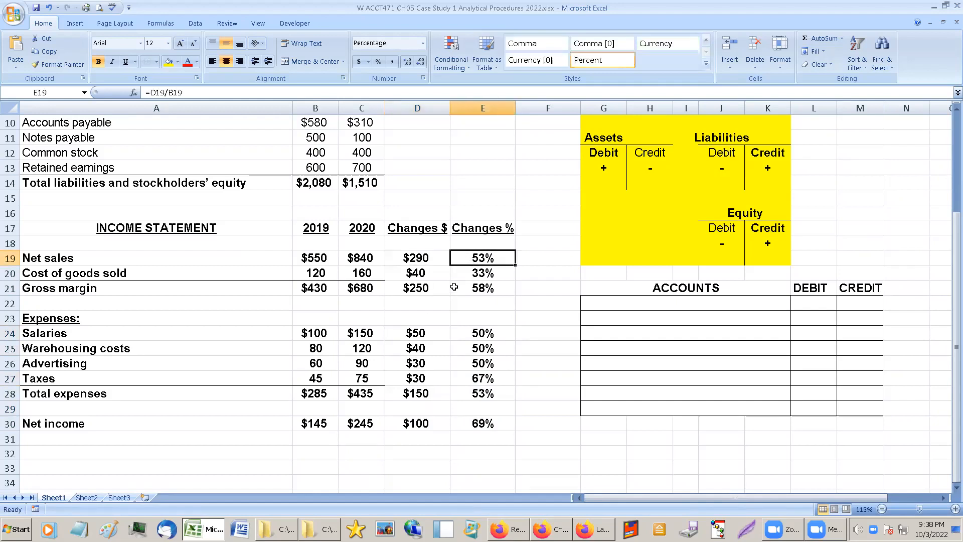
pyautogui.click(84, 339)
pyautogui.moveTo(84, 338); pyautogui.dragTo(483, 379)
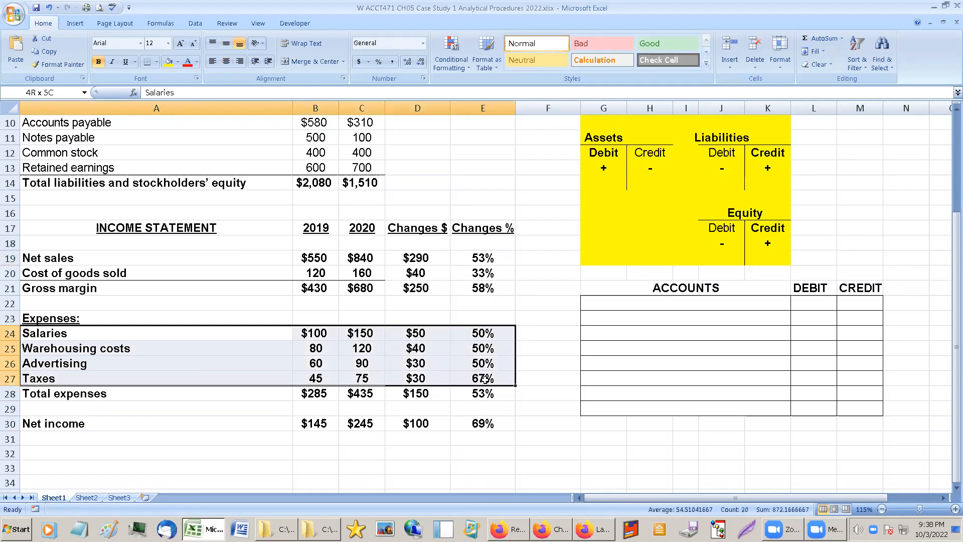
pyautogui.click(467, 347)
pyautogui.click(474, 385)
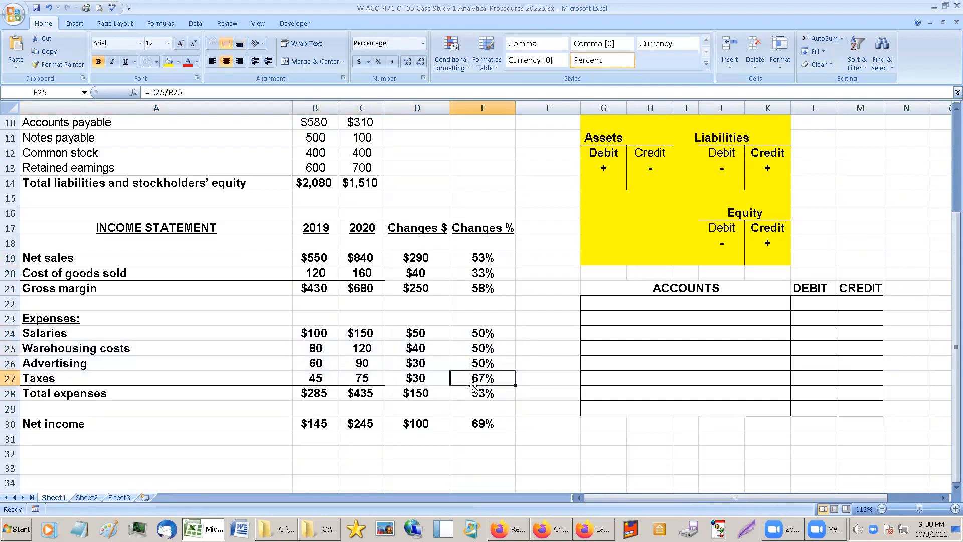
pyautogui.click(133, 363)
pyautogui.click(494, 380)
pyautogui.click(482, 403)
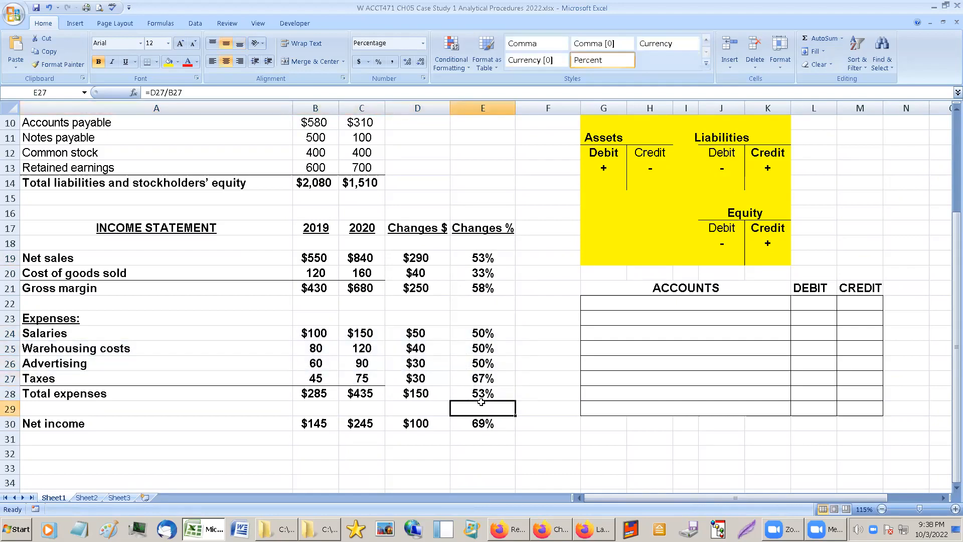
pyautogui.click(427, 390)
pyautogui.click(419, 423)
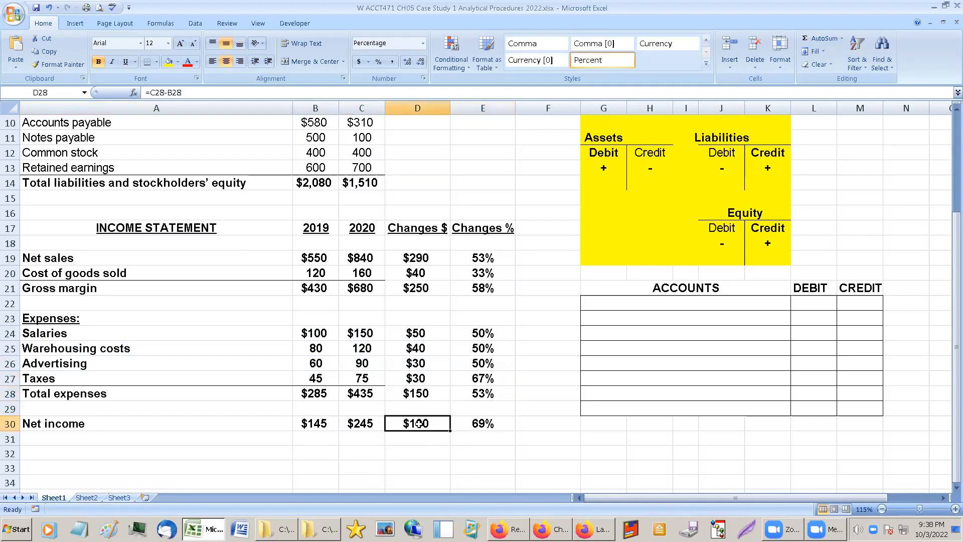
pyautogui.click(486, 425)
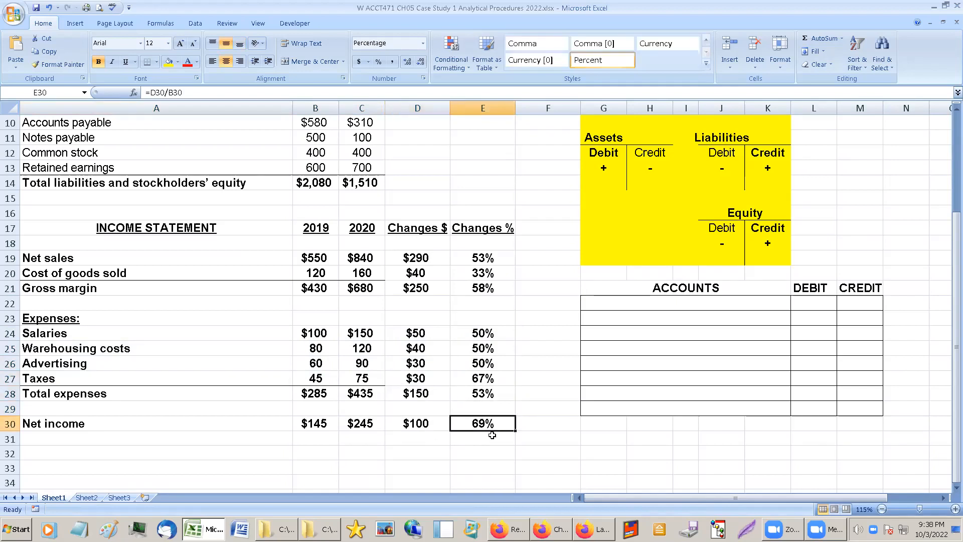
pyautogui.click(426, 423)
pyautogui.click(472, 424)
# Compare the cost of goods sold percentage change with those of net sales, gross margin, the expenses and net income.
pyautogui.scroll(1, 416, 411)
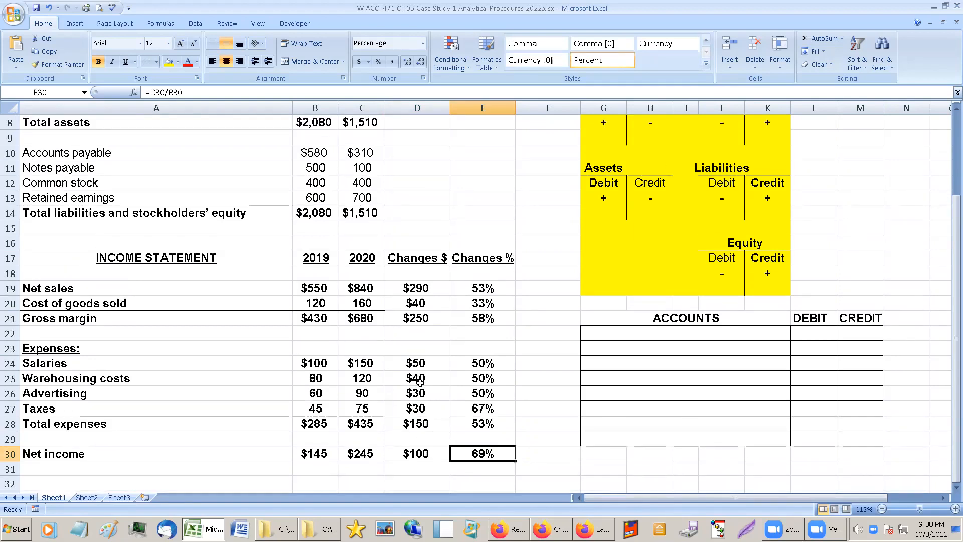
pyautogui.moveTo(313, 290); pyautogui.dragTo(370, 452)
pyautogui.moveTo(482, 287); pyautogui.dragTo(484, 318)
pyautogui.moveTo(410, 284); pyautogui.dragTo(481, 454)
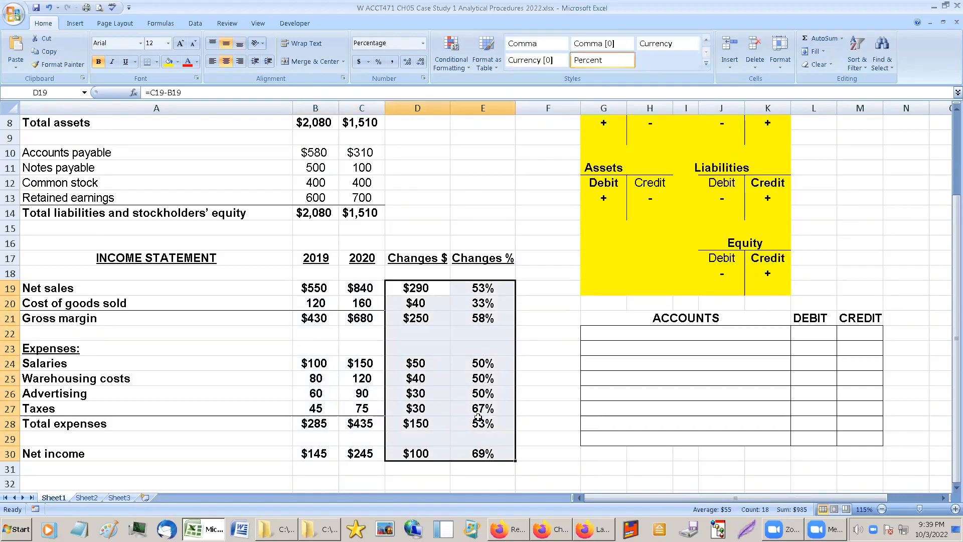
pyautogui.click(480, 313)
pyautogui.click(489, 378)
pyautogui.click(477, 289)
pyautogui.click(478, 300)
pyautogui.click(493, 374)
pyautogui.click(484, 405)
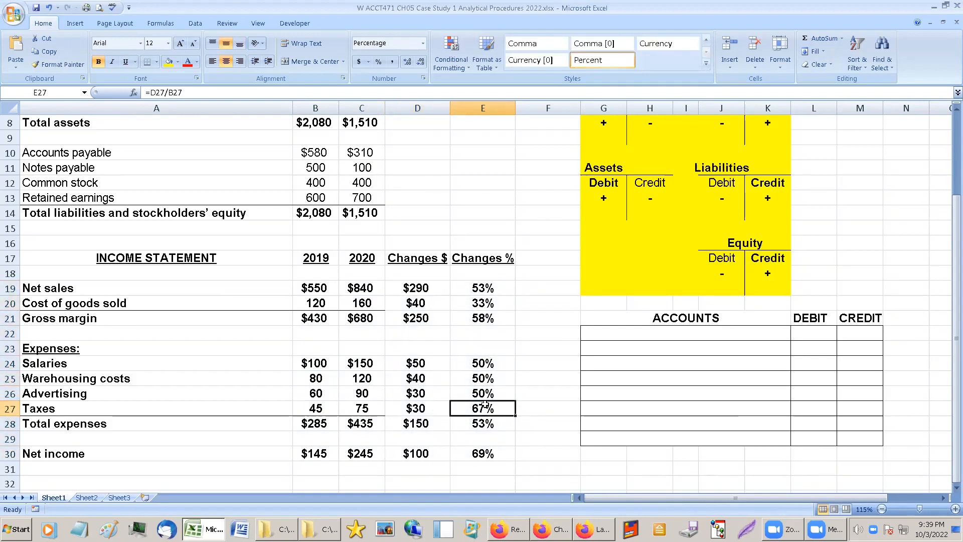
pyautogui.click(105, 301)
pyautogui.click(481, 305)
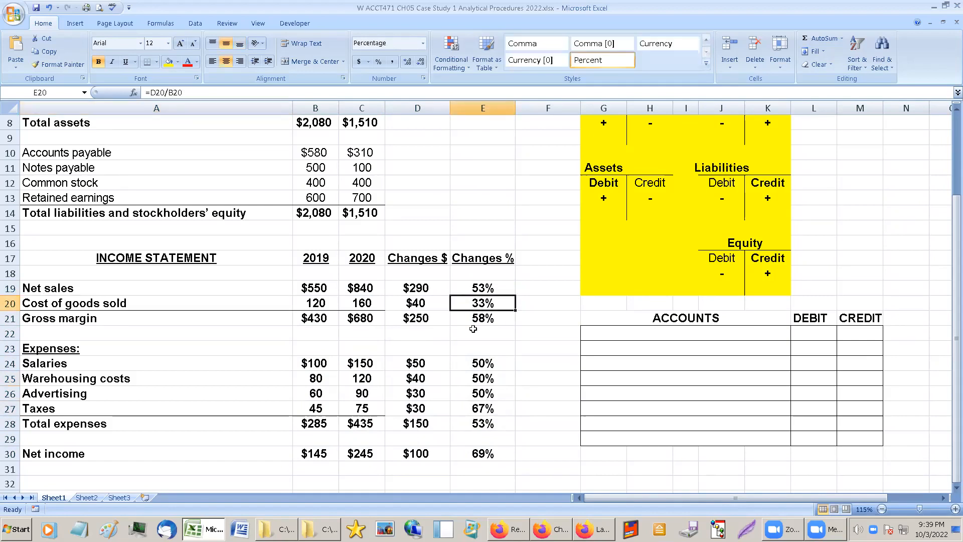
pyautogui.moveTo(416, 363); pyautogui.dragTo(484, 450)
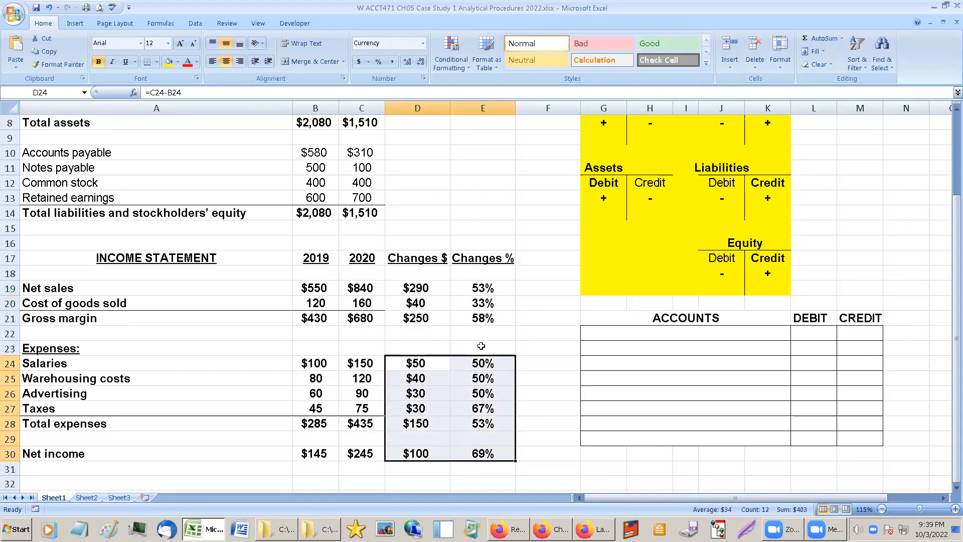
pyautogui.click(474, 320)
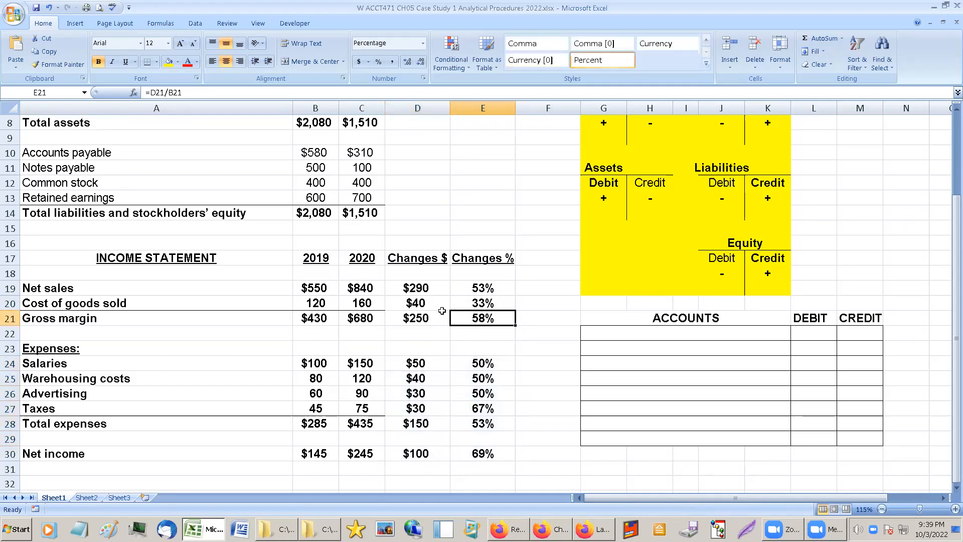
# Copy the "Changes $" and "Changes %" headings from the income statement to D3:E3 of the balance sheet.
pyautogui.scroll(1, 482, 320)
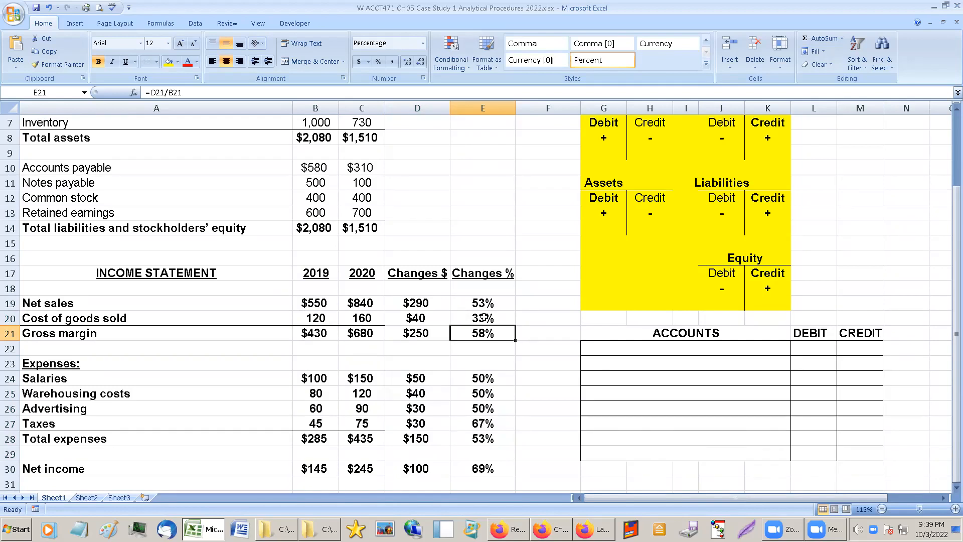
pyautogui.scroll(5, 482, 318)
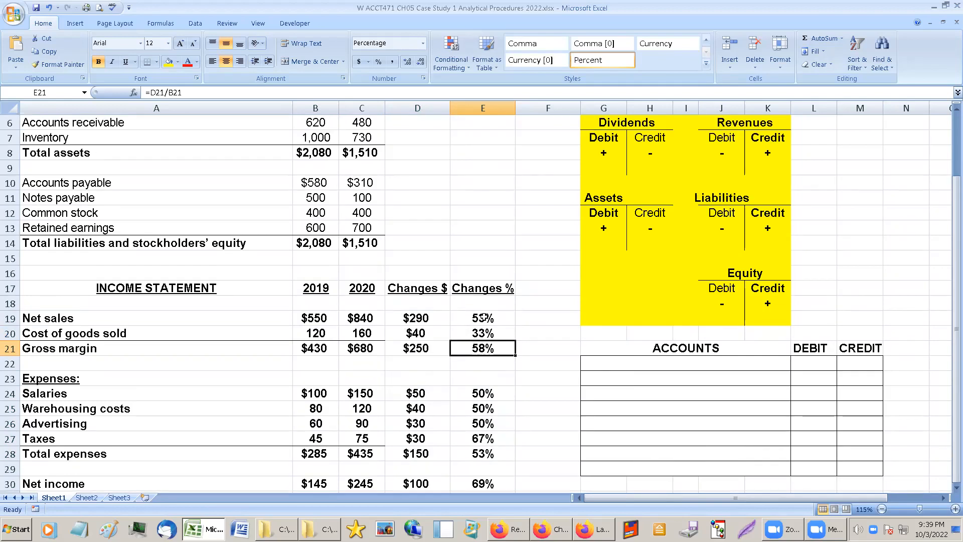
pyautogui.moveTo(420, 346); pyautogui.dragTo(484, 350)
pyautogui.hotkey('ctrl', 'c')
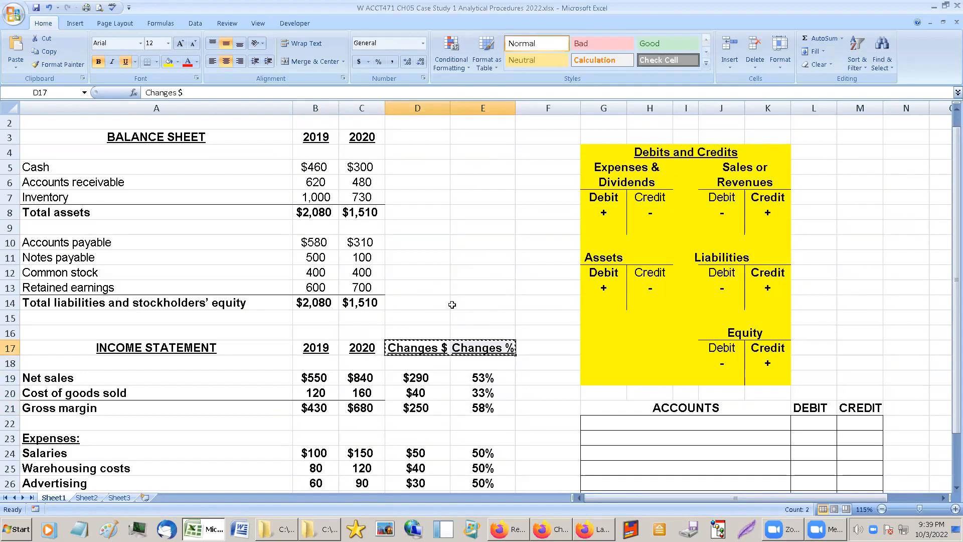
pyautogui.click(430, 135)
pyautogui.hotkey('ctrl', 'v')
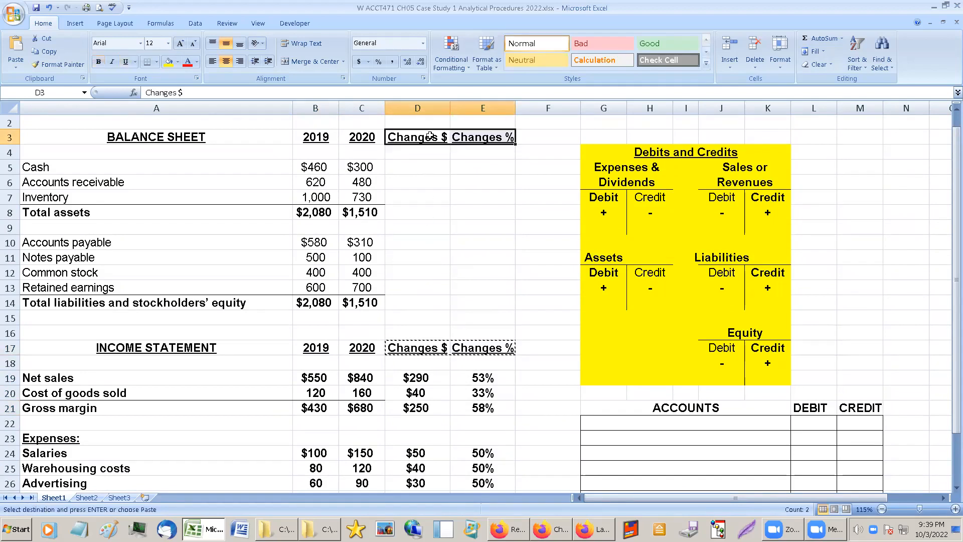
# Copy the net sales change formulas from D19:E19 into D5:E5 for Cash.
pyautogui.click(415, 377)
pyautogui.moveTo(412, 378); pyautogui.dragTo(475, 385)
pyautogui.hotkey('ctrl', 'c')
pyautogui.click(409, 169)
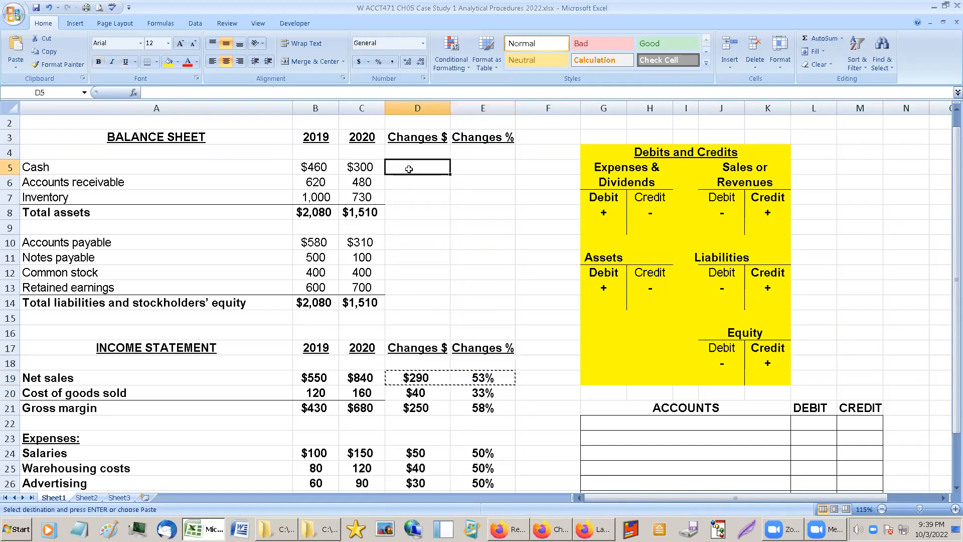
pyautogui.moveTo(410, 169); pyautogui.dragTo(476, 169)
pyautogui.hotkey('ctrl', 'v')
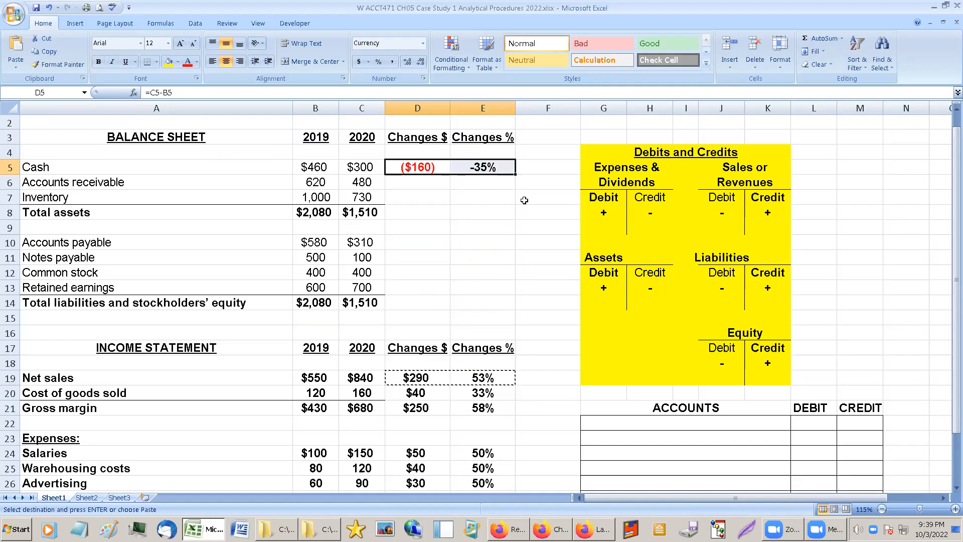
# Compare the dollar change in Cash with the net sales change and the 2020 net income.
pyautogui.click(506, 202)
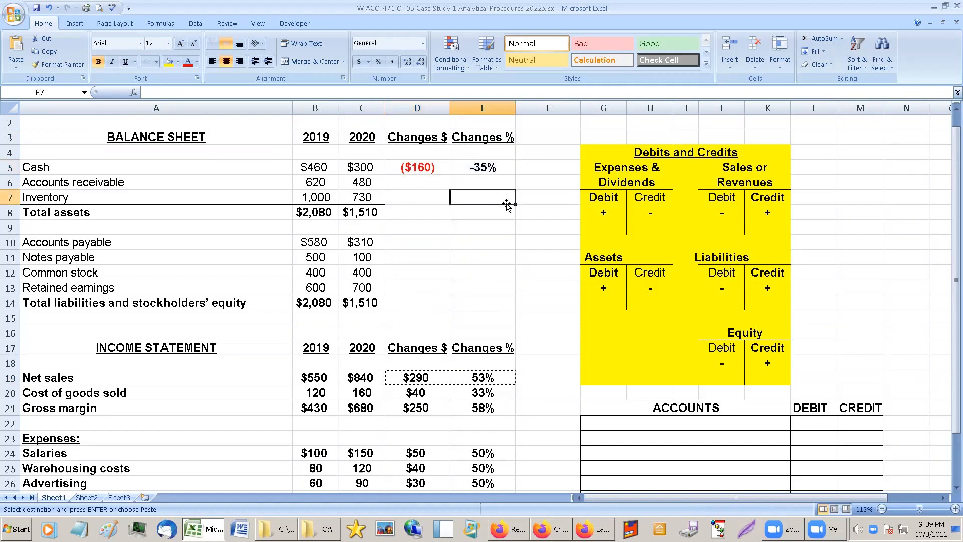
pyautogui.click(420, 172)
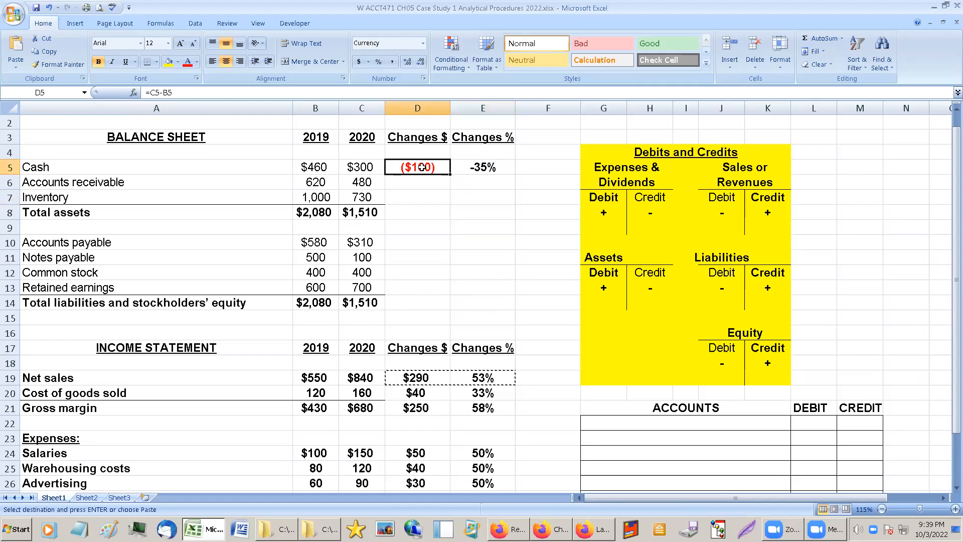
pyautogui.click(423, 362)
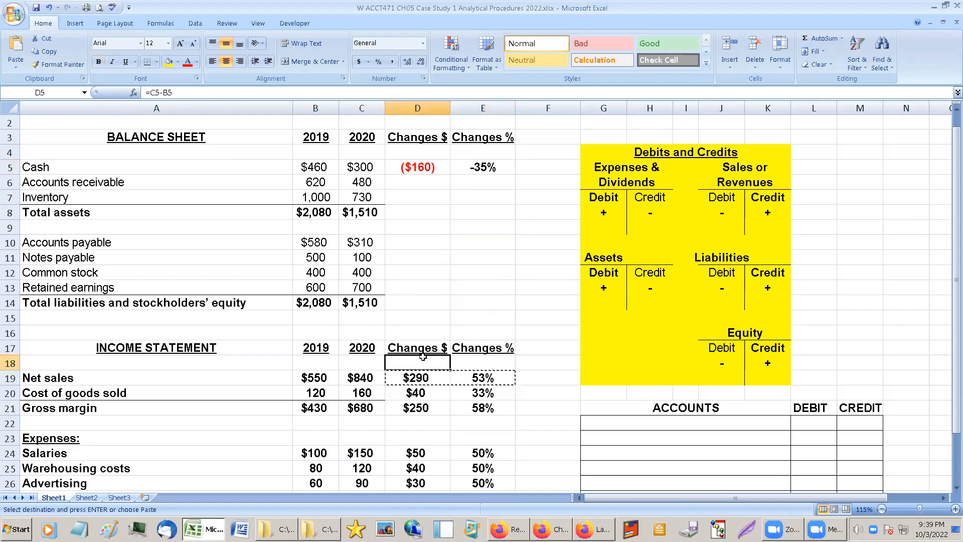
pyautogui.click(423, 377)
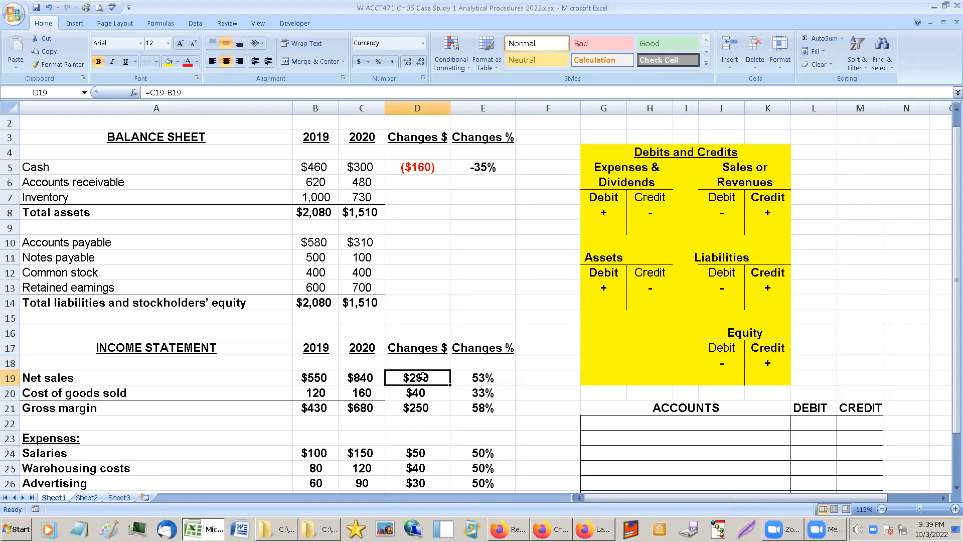
pyautogui.scroll(-2, 423, 376)
pyautogui.click(362, 454)
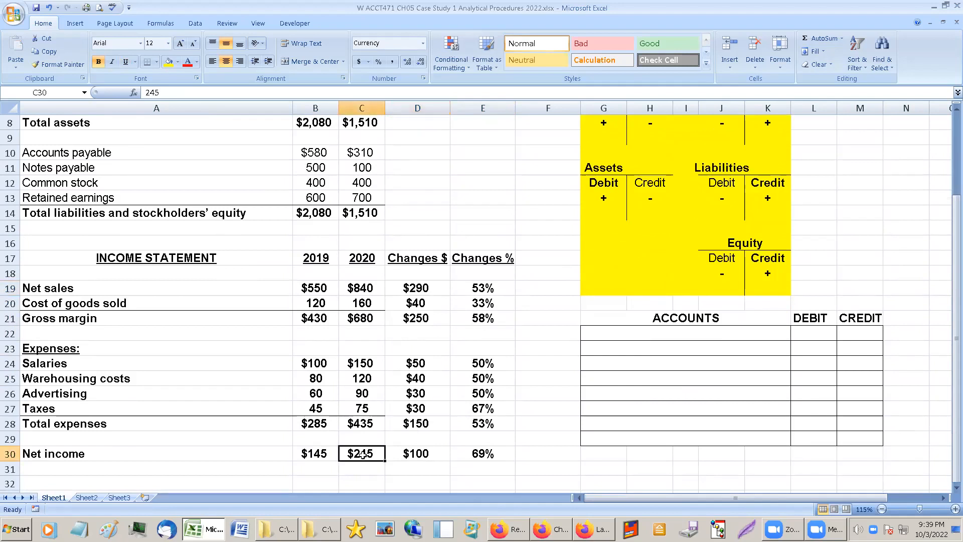
pyautogui.scroll(3, 406, 443)
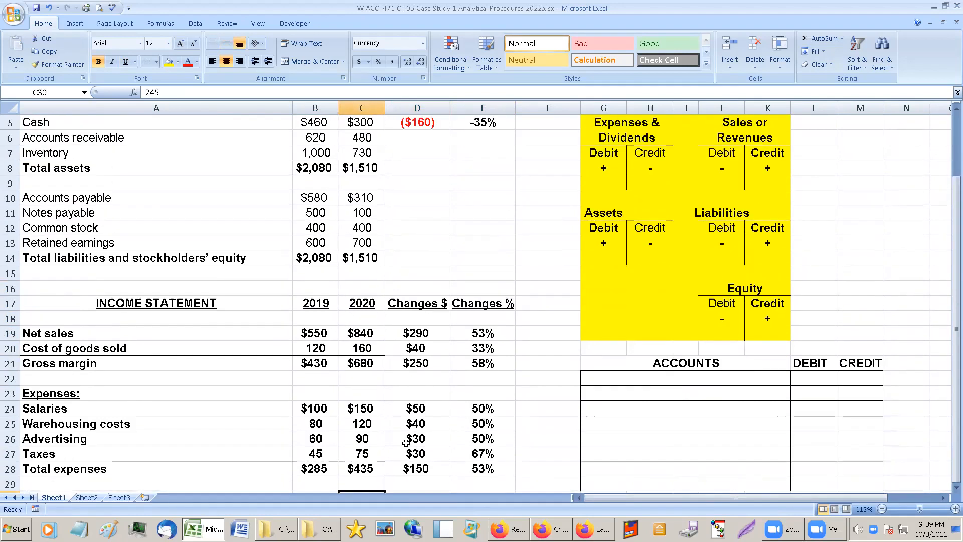
pyautogui.click(360, 182)
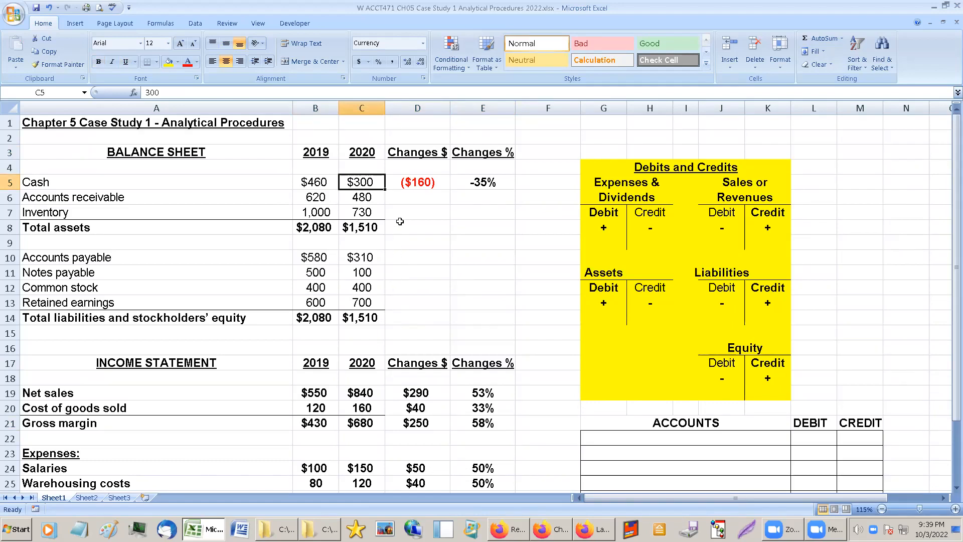
# Fill the change formulas from D5:E5 down through the Inventory row and check the accounts receivable amounts.
pyautogui.moveTo(416, 181); pyautogui.dragTo(517, 219)
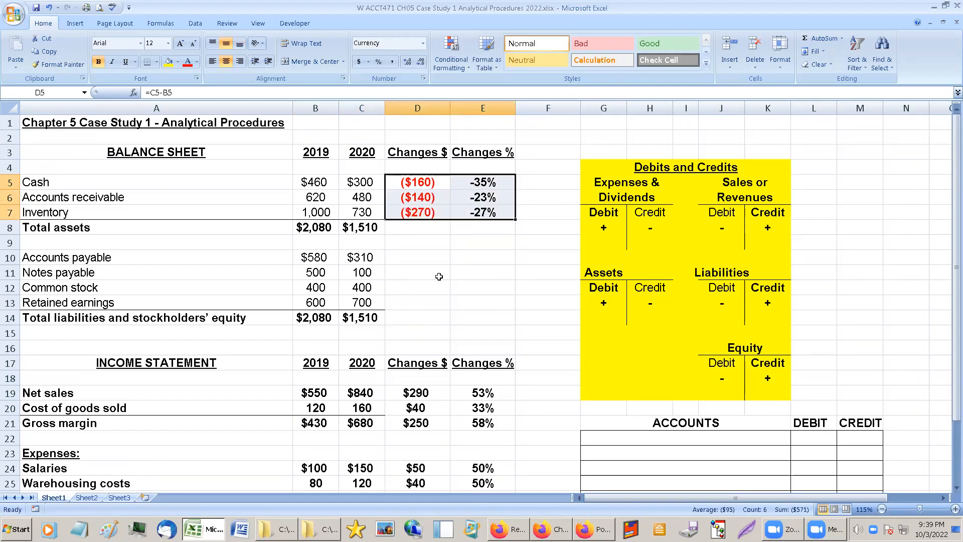
pyautogui.click(418, 201)
pyautogui.click(321, 199)
pyautogui.click(346, 196)
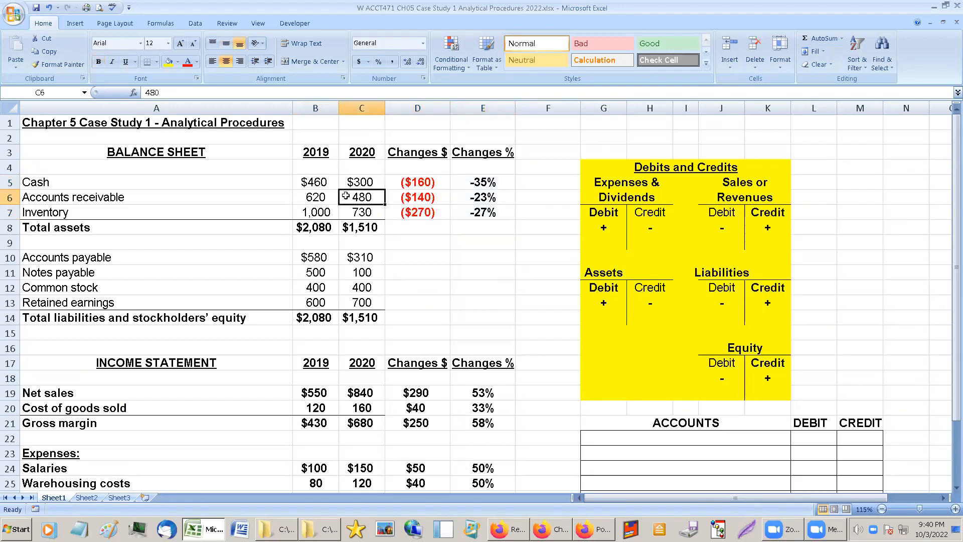
# Compare the accounts receivable row with the net sales row across the two statements.
pyautogui.click(51, 200)
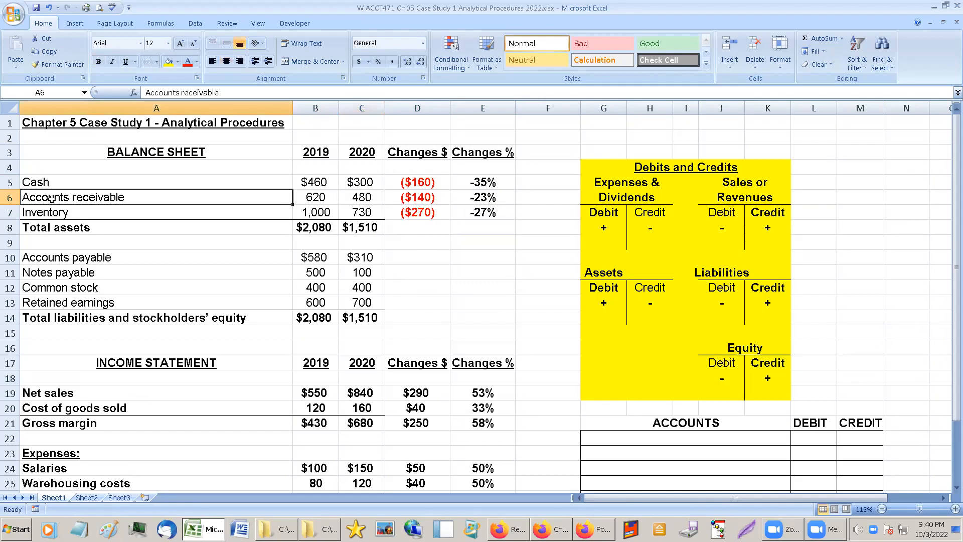
pyautogui.click(53, 395)
pyautogui.click(69, 186)
pyautogui.click(69, 193)
pyautogui.click(63, 396)
pyautogui.click(156, 201)
pyautogui.click(353, 197)
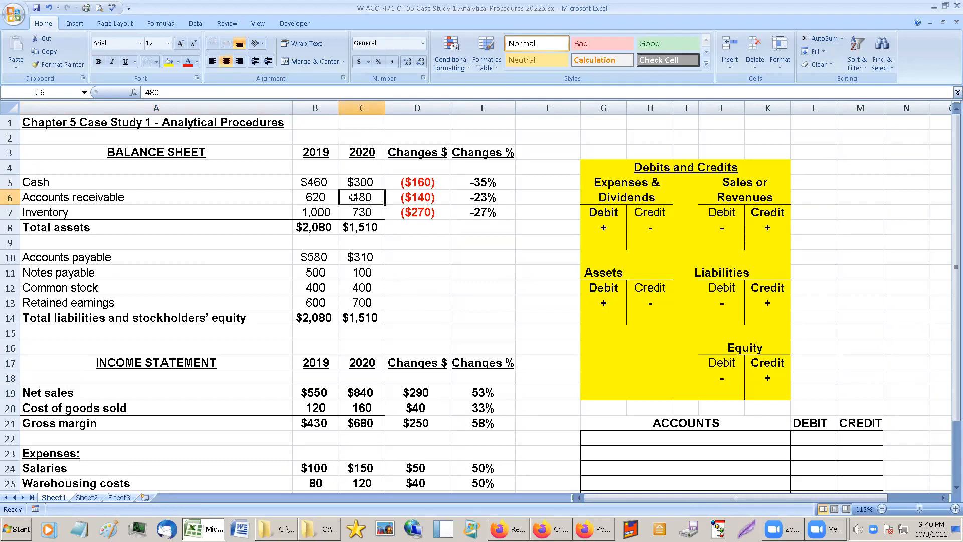
# Examine the Accounts receivable percentage change and compare the Inventory row with net sales and cost of goods sold.
pyautogui.click(423, 197)
pyautogui.click(472, 201)
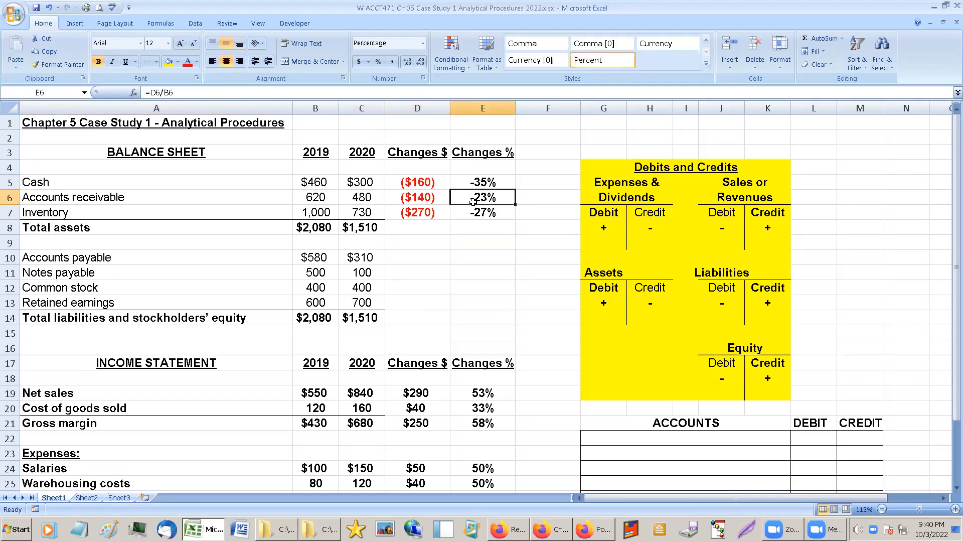
pyautogui.click(470, 214)
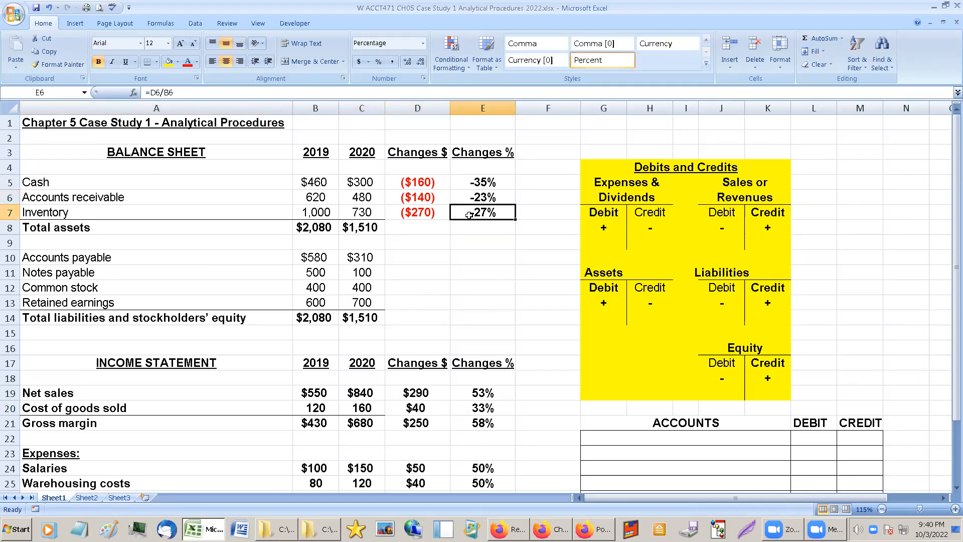
pyautogui.click(298, 215)
pyautogui.click(83, 410)
pyautogui.click(72, 396)
pyautogui.click(362, 213)
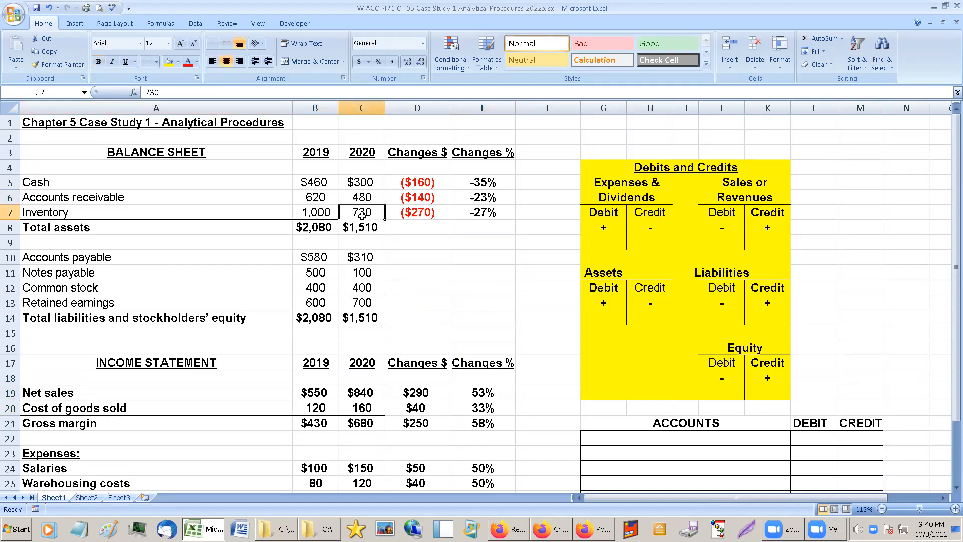
pyautogui.click(422, 214)
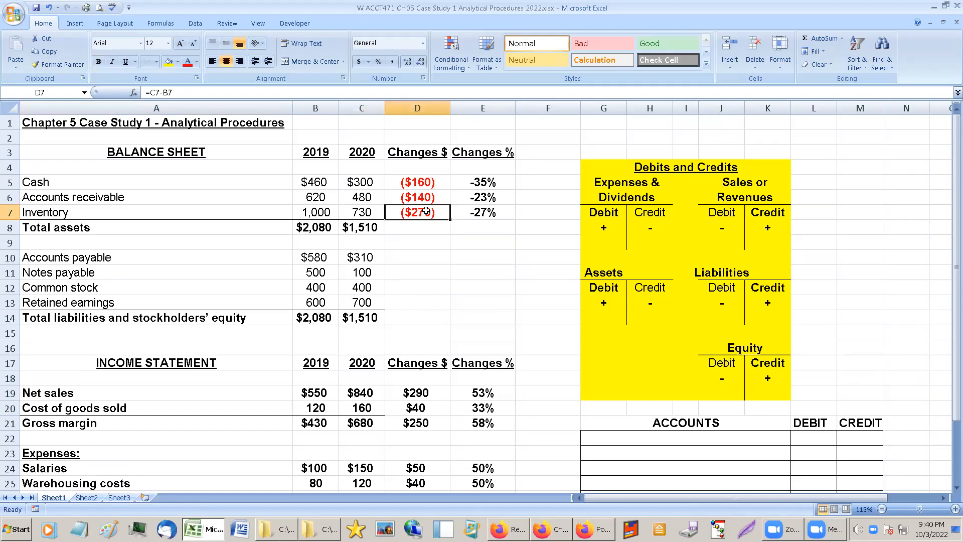
# Extend the dollar and percentage change formulas from the Inventory row to Total assets and review that row.
pyautogui.moveTo(449, 220); pyautogui.dragTo(450, 234)
pyautogui.click(509, 216)
pyautogui.moveTo(517, 219); pyautogui.dragTo(517, 234)
pyautogui.click(486, 230)
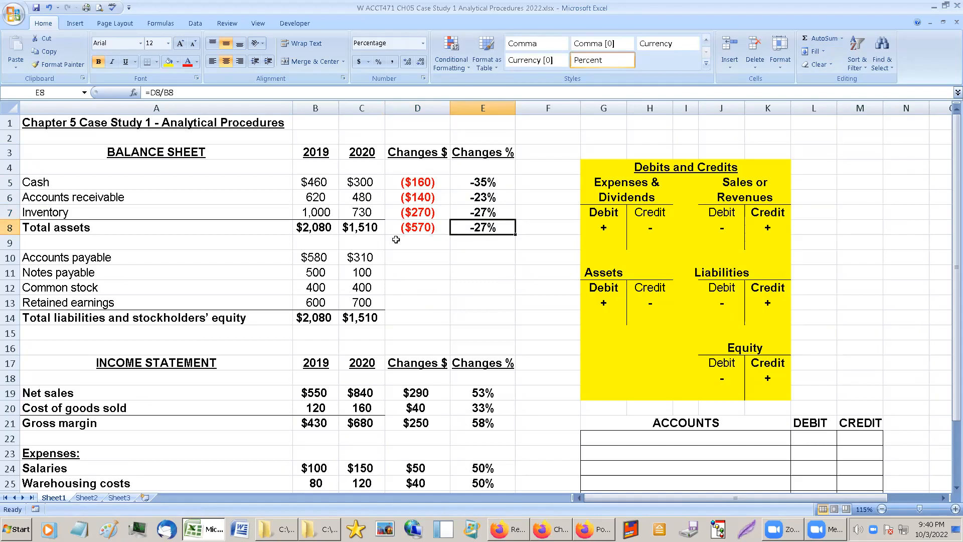
pyautogui.moveTo(286, 229); pyautogui.dragTo(479, 229)
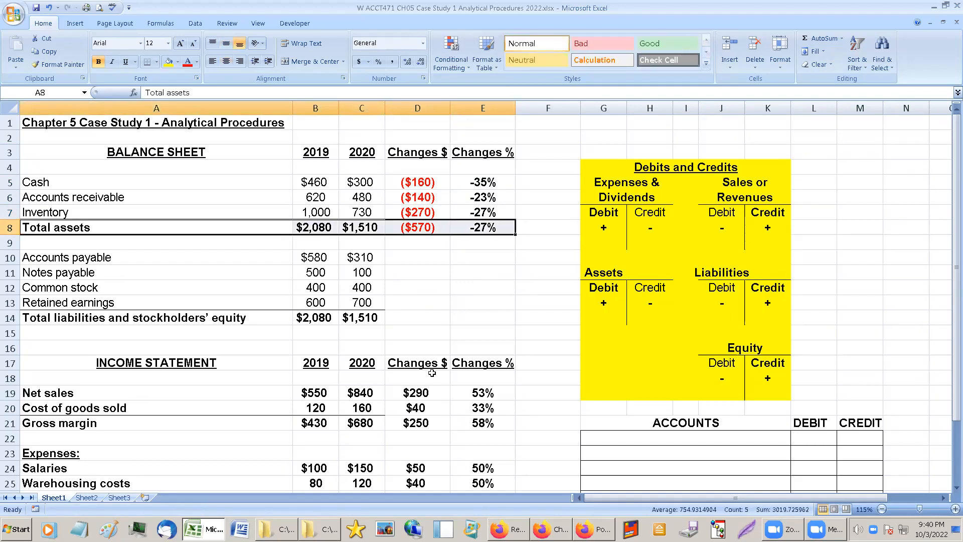
pyautogui.click(432, 374)
pyautogui.rightClick(431, 373)
pyautogui.press('Escape')
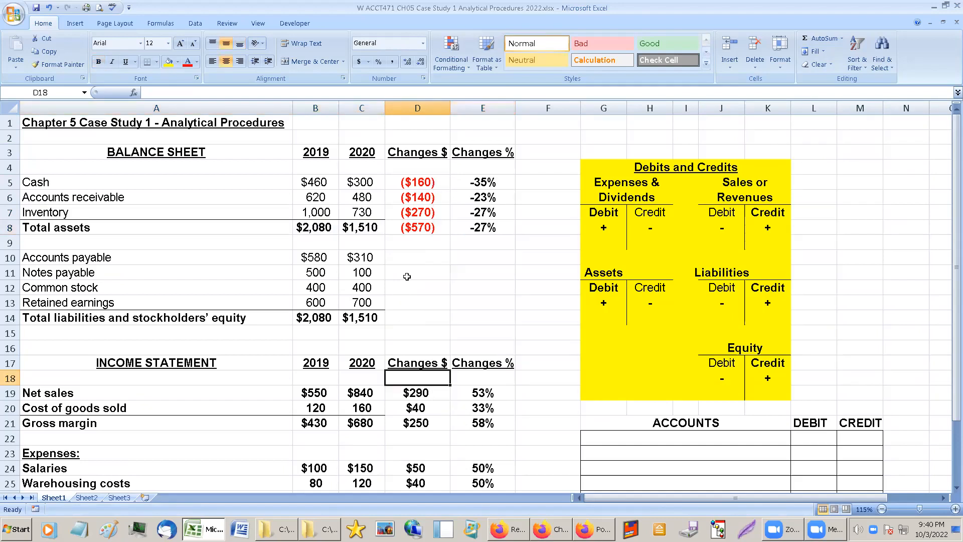
# Copy the change formulas from D8:E8 to D10:E10 and fill them down through Total liabilities and stockholders' equity.
pyautogui.moveTo(416, 228); pyautogui.dragTo(461, 229)
pyautogui.hotkey('ctrl', 'c')
pyautogui.click(430, 258)
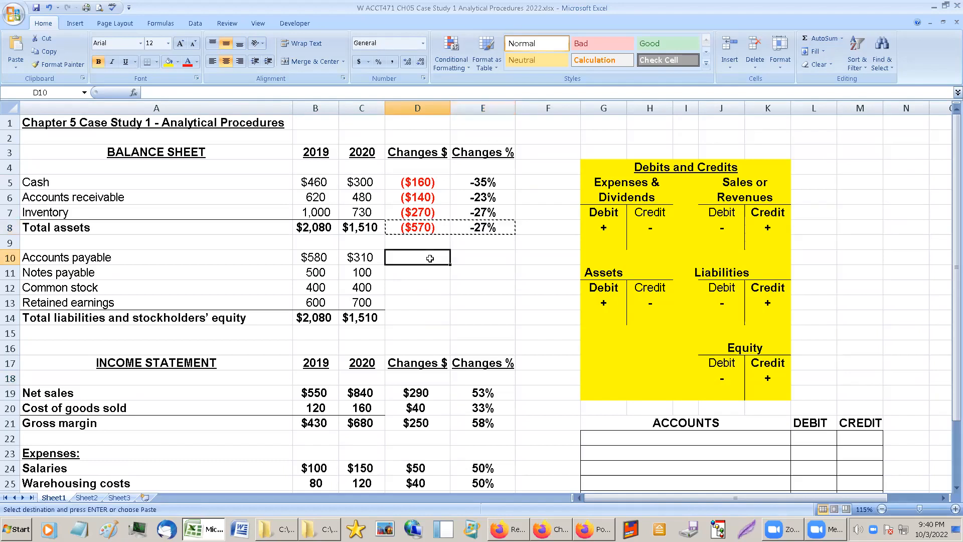
pyautogui.hotkey('ctrl', 'v')
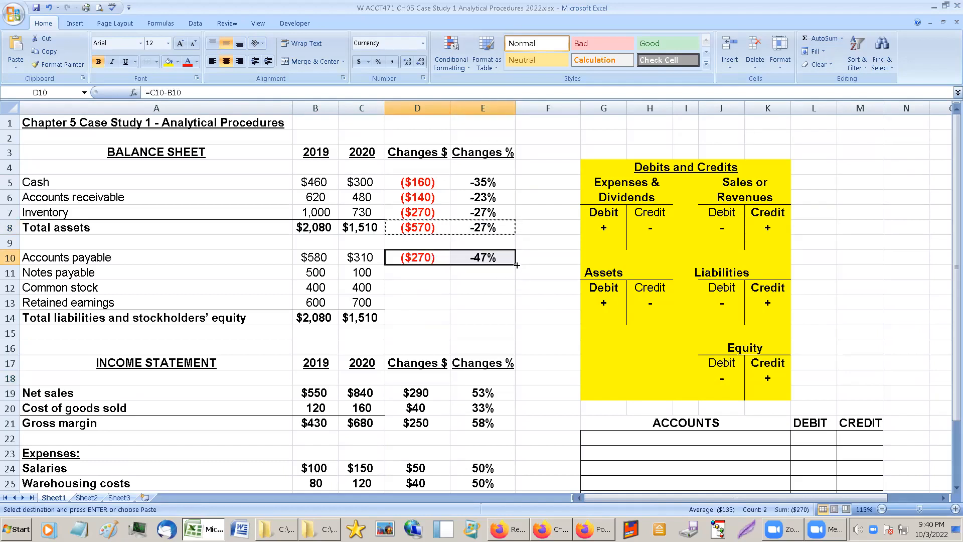
pyautogui.moveTo(517, 264); pyautogui.dragTo(516, 325)
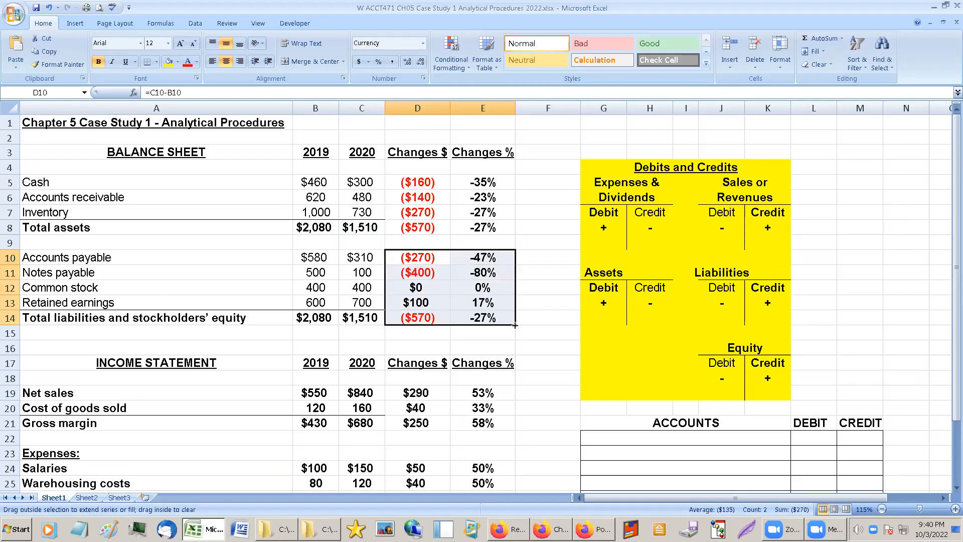
# Compare the dollar and percentage changes in Accounts payable with those in Inventory.
pyautogui.click(432, 259)
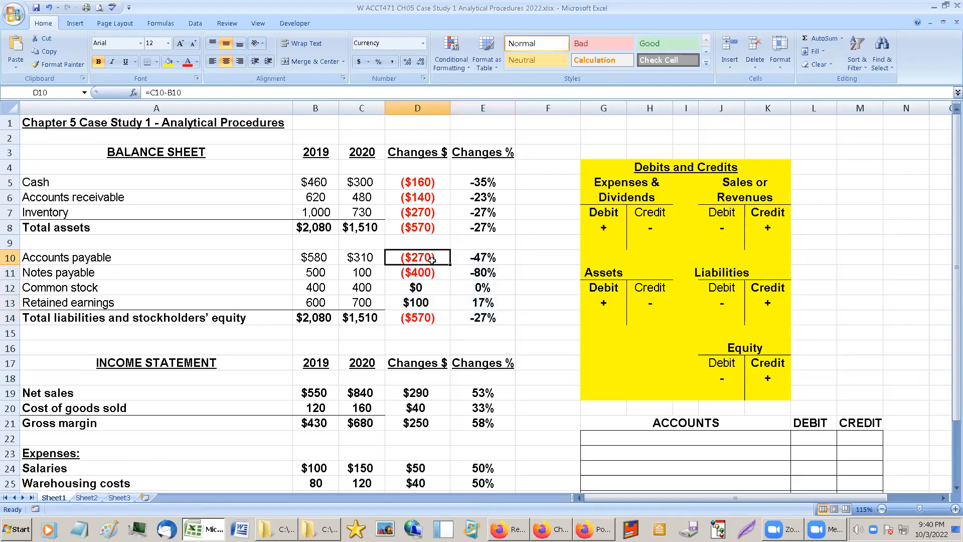
pyautogui.click(423, 275)
pyautogui.click(424, 260)
pyautogui.click(477, 261)
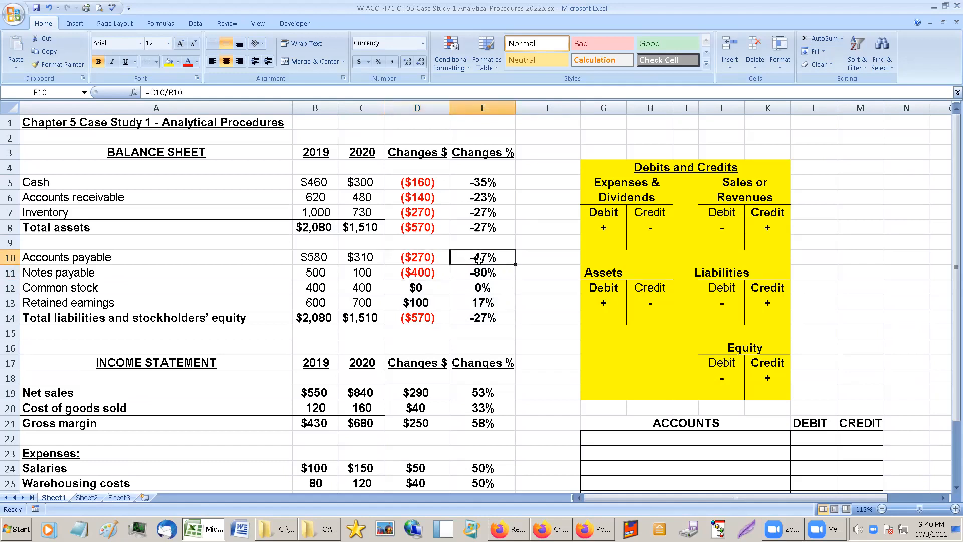
pyautogui.click(424, 254)
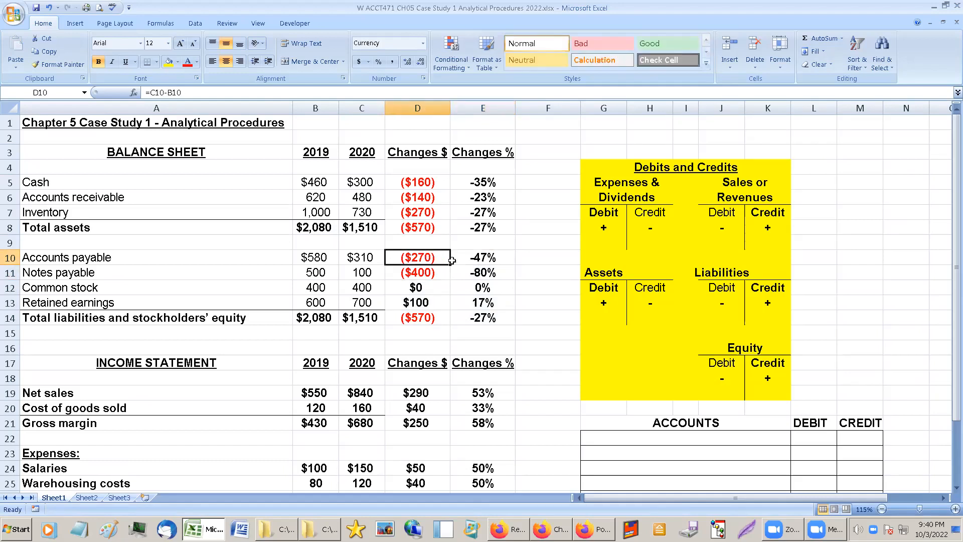
pyautogui.click(476, 260)
pyautogui.click(412, 213)
pyautogui.click(490, 214)
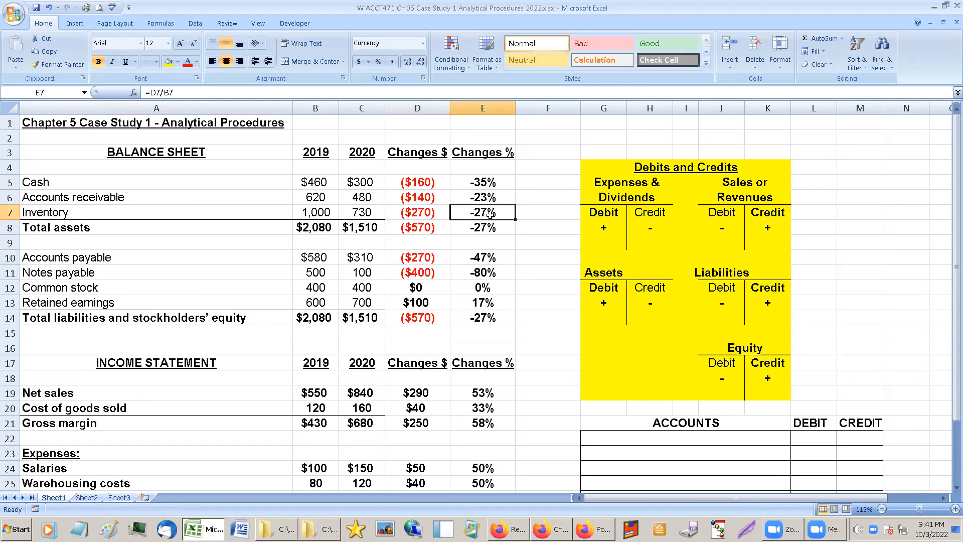
# Check how the Accounts payable account relates to Accounts receivable and Inventory on the balance sheet.
pyautogui.click(86, 258)
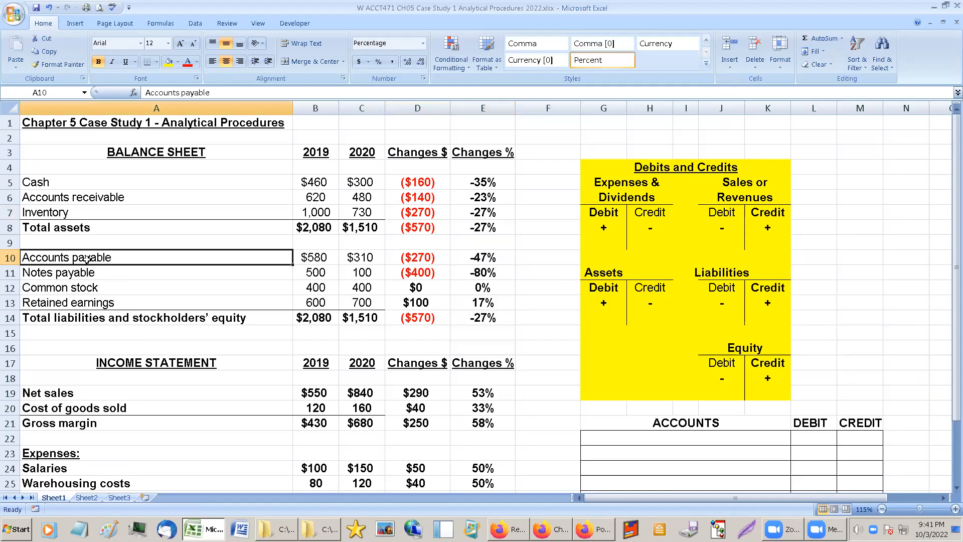
pyautogui.click(88, 201)
pyautogui.click(77, 254)
pyautogui.click(85, 201)
pyautogui.click(77, 246)
pyautogui.click(73, 214)
pyautogui.click(72, 258)
# Shade the Inventory label cell light olive green and make its text bold.
pyautogui.click(94, 215)
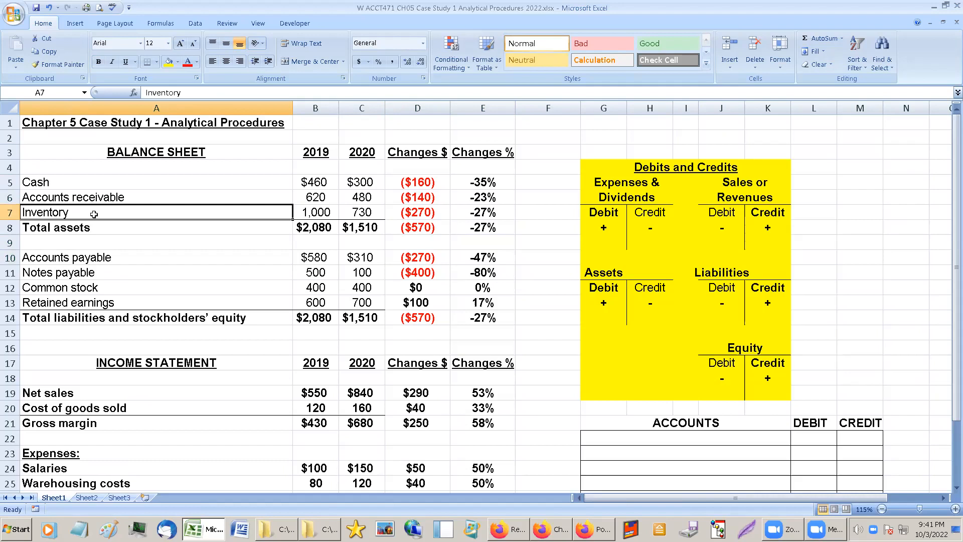
pyautogui.click(178, 62)
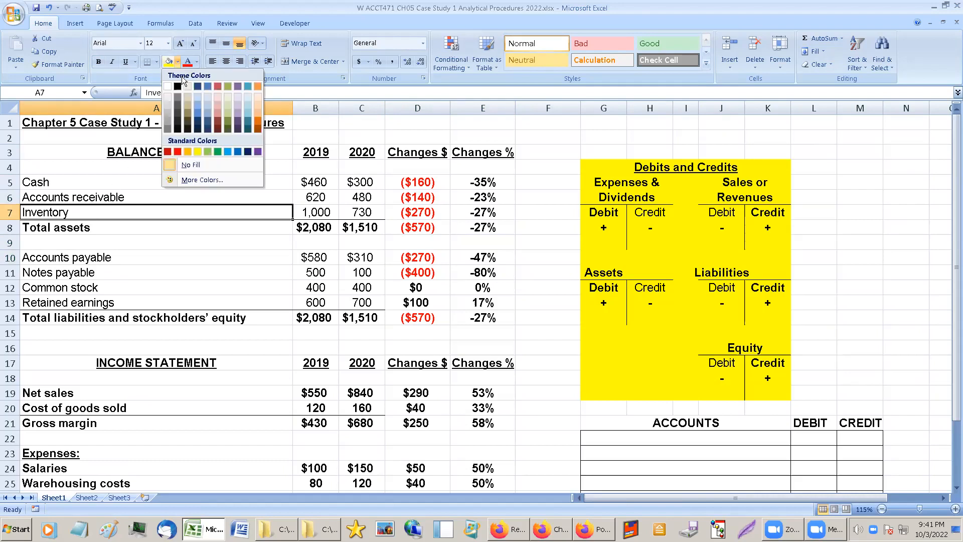
pyautogui.click(207, 152)
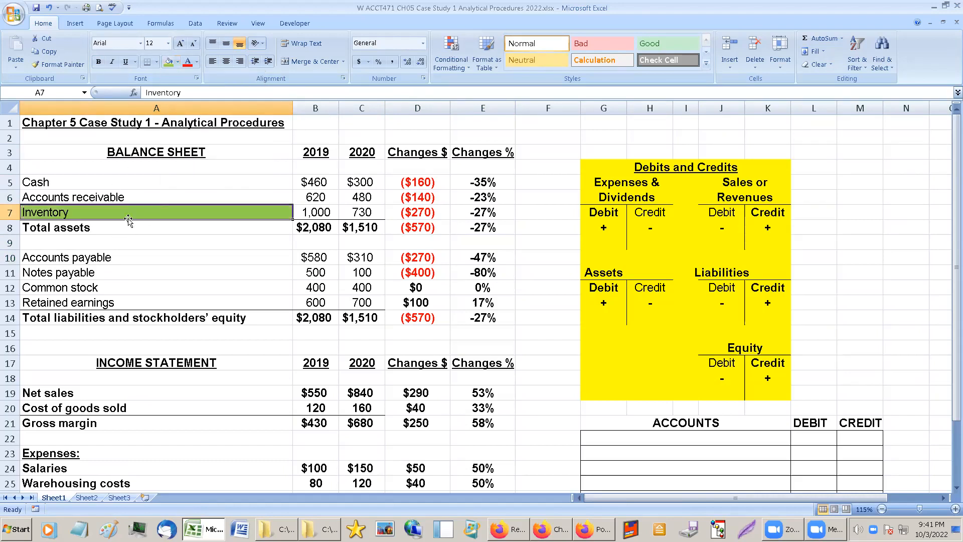
pyautogui.click(179, 62)
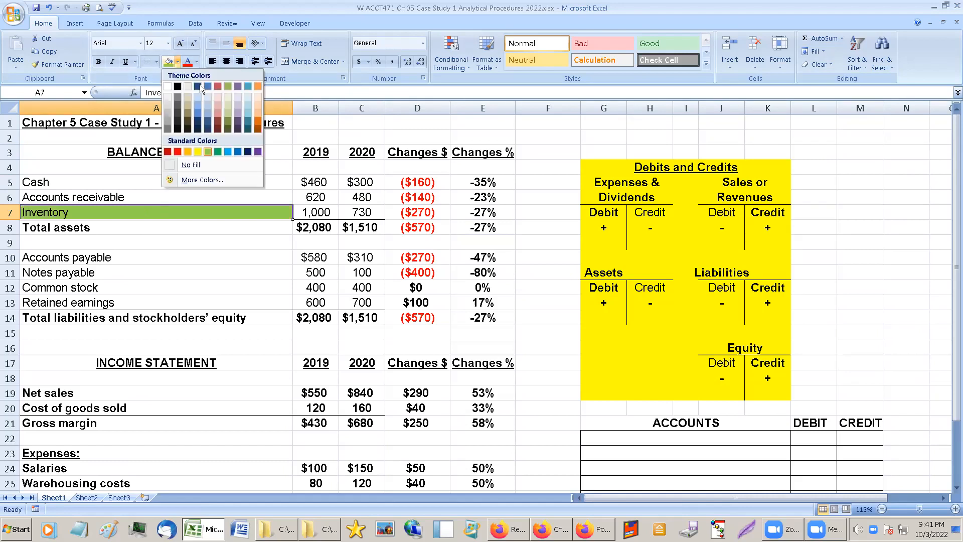
pyautogui.click(229, 109)
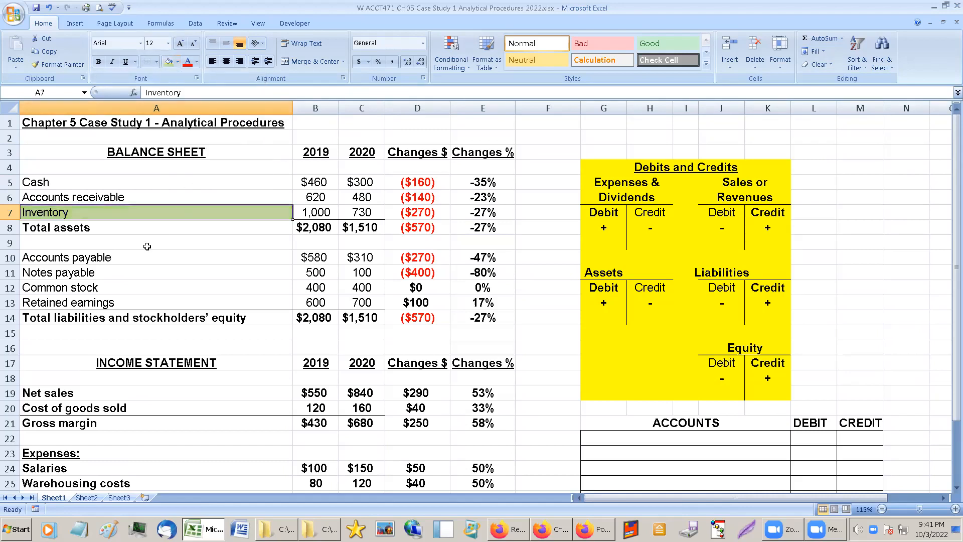
pyautogui.click(98, 62)
# Apply the same light olive green fill and bold text to the Accounts payable label.
pyautogui.click(68, 259)
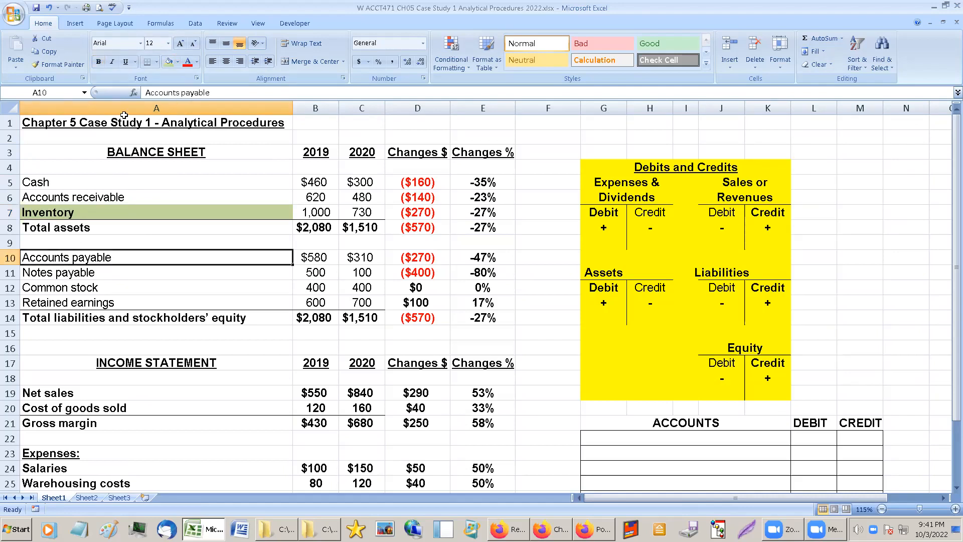
pyautogui.click(165, 64)
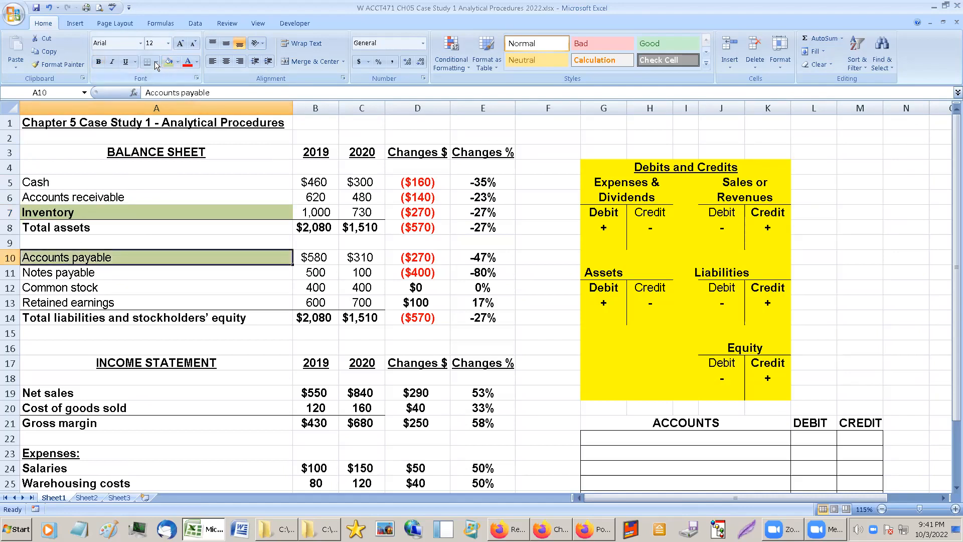
pyautogui.click(98, 61)
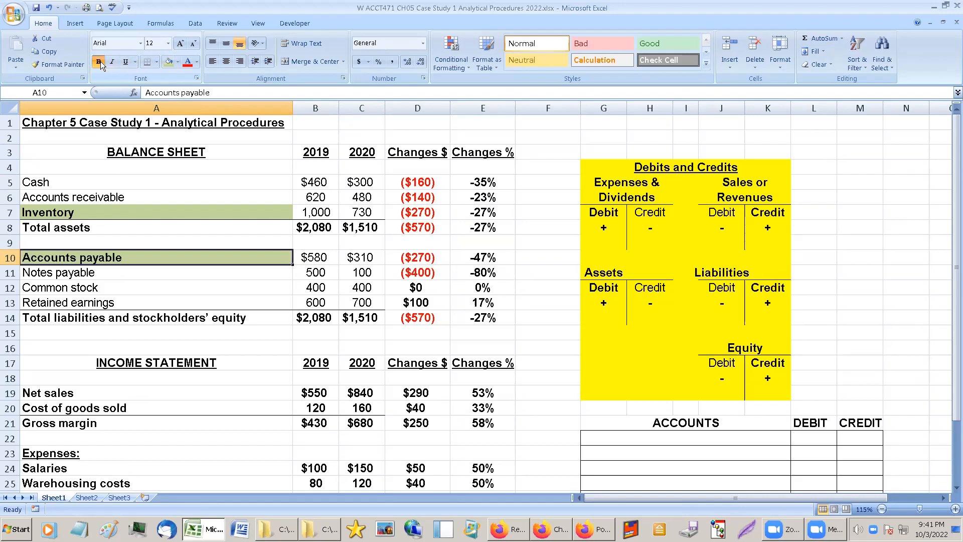
# Shade the Accounts receivable and Net sales labels light orange, and make Accounts receivable bold.
pyautogui.click(105, 201)
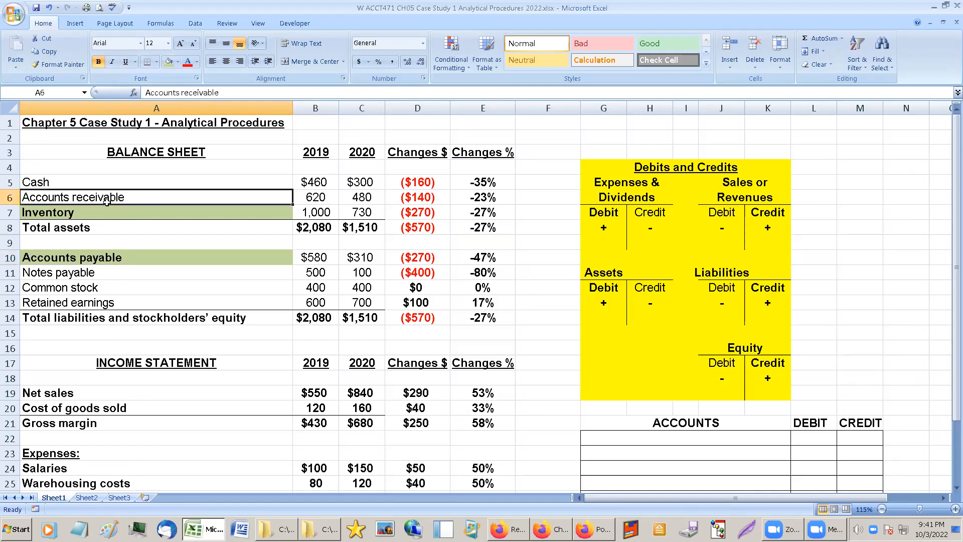
pyautogui.click(178, 62)
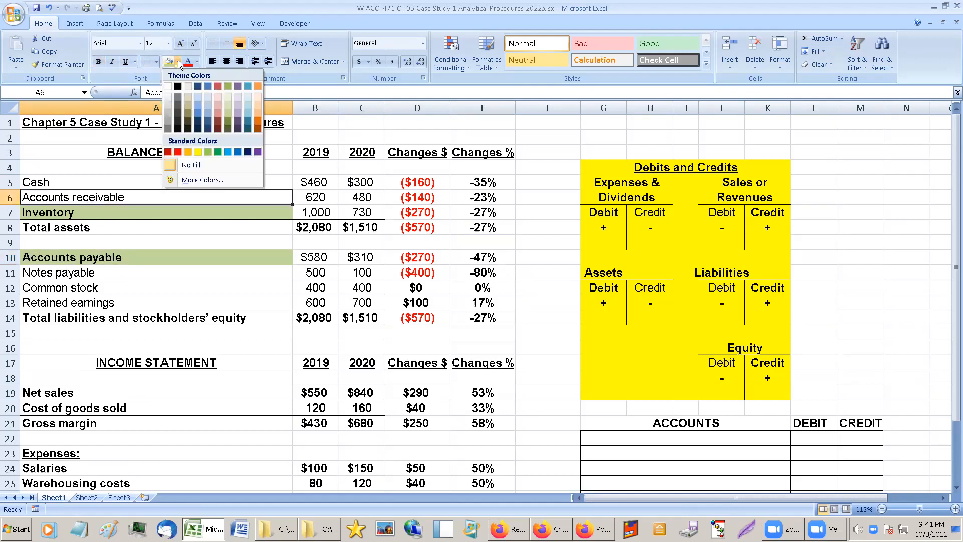
pyautogui.click(256, 106)
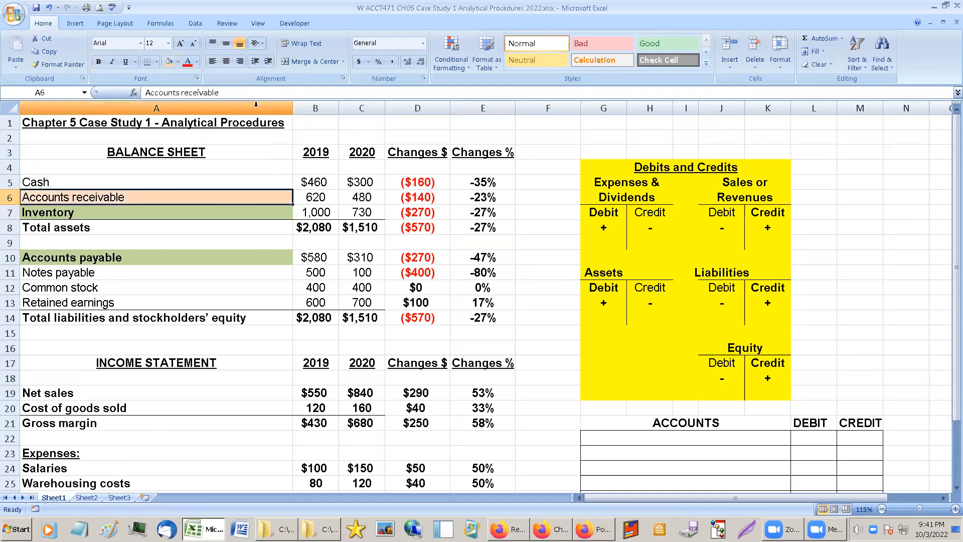
pyautogui.click(98, 62)
pyautogui.click(56, 394)
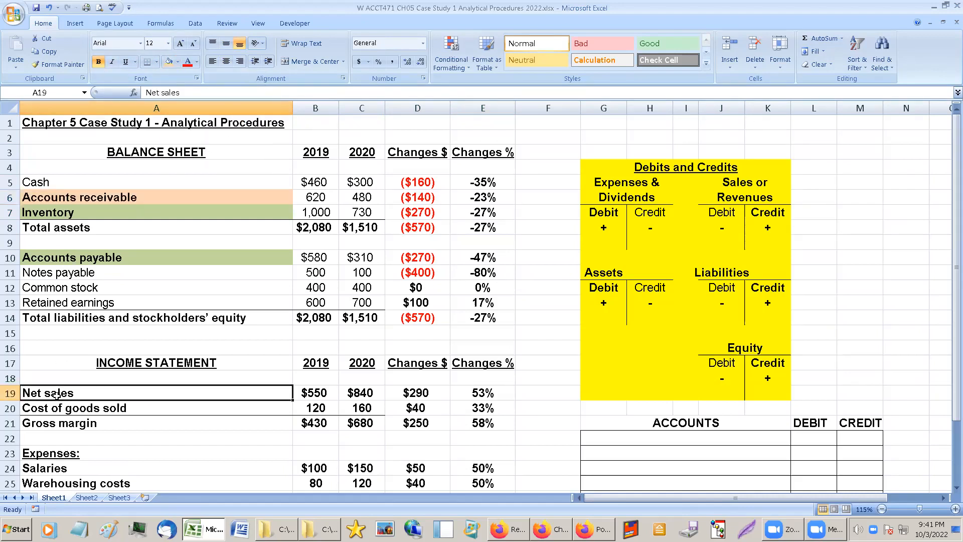
pyautogui.click(169, 62)
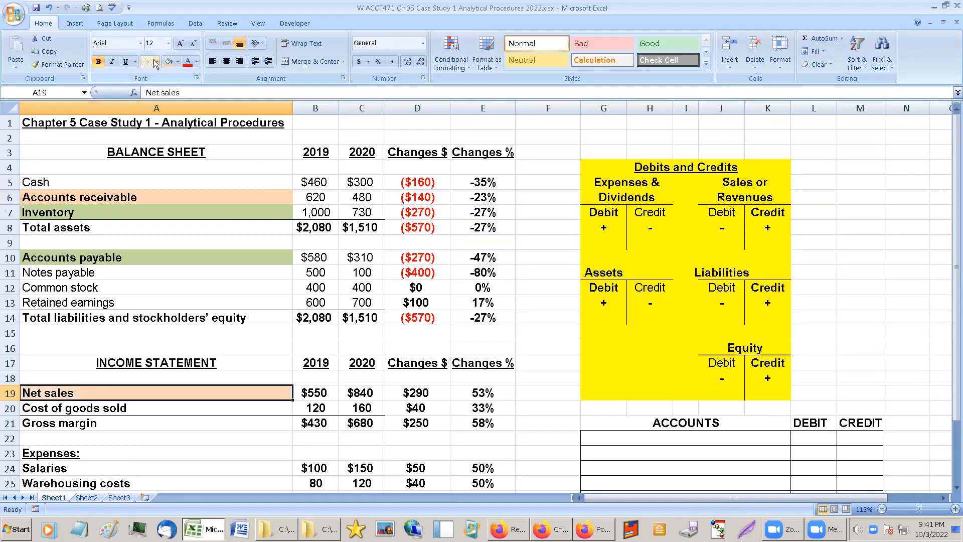
# Review the green-shaded Inventory and Accounts payable pair, comparing their dollar and percentage changes.
pyautogui.click(192, 277)
pyautogui.click(186, 236)
pyautogui.click(404, 258)
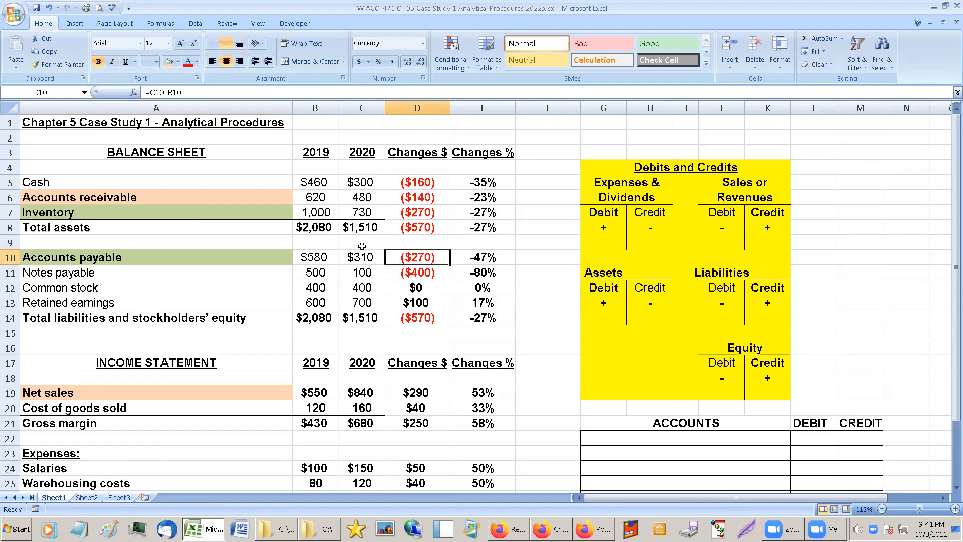
pyautogui.click(244, 217)
pyautogui.click(248, 256)
pyautogui.click(263, 211)
pyautogui.click(271, 260)
pyautogui.click(445, 261)
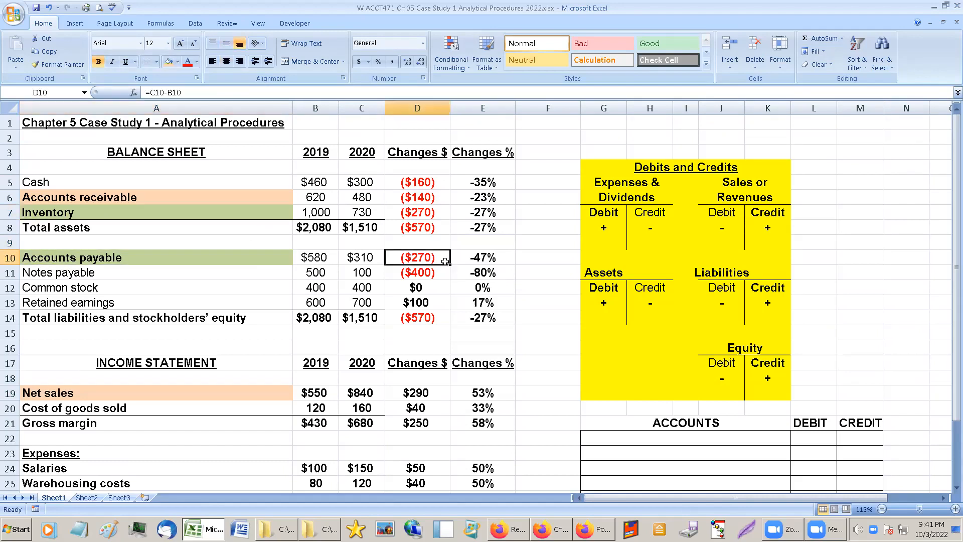
pyautogui.click(488, 213)
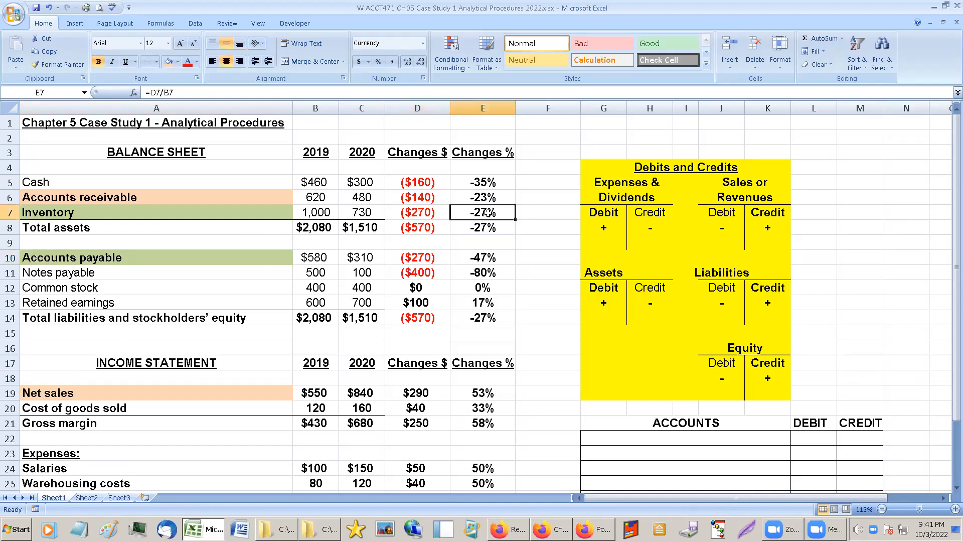
pyautogui.click(481, 260)
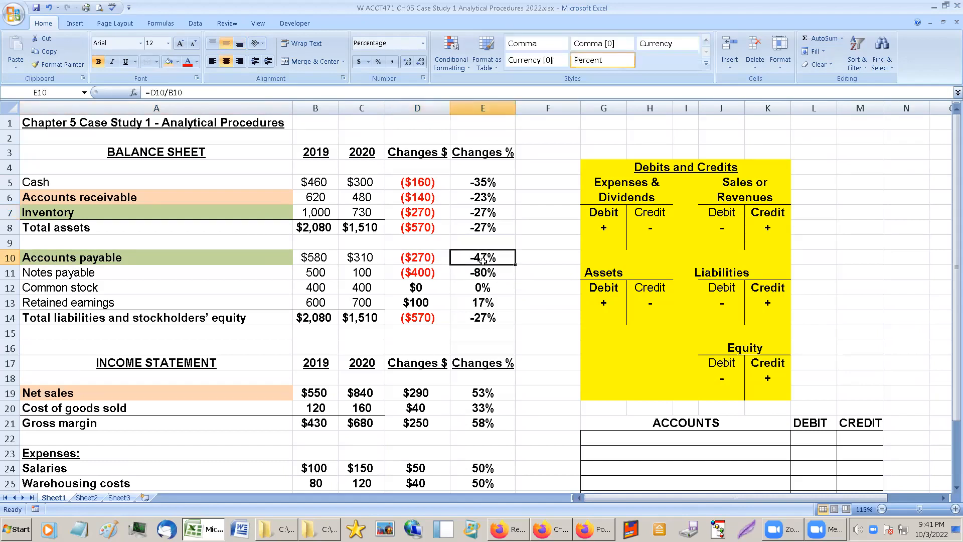
# Examine the Notes payable row, comparing its 2019 and 2020 balances and its changes.
pyautogui.click(387, 273)
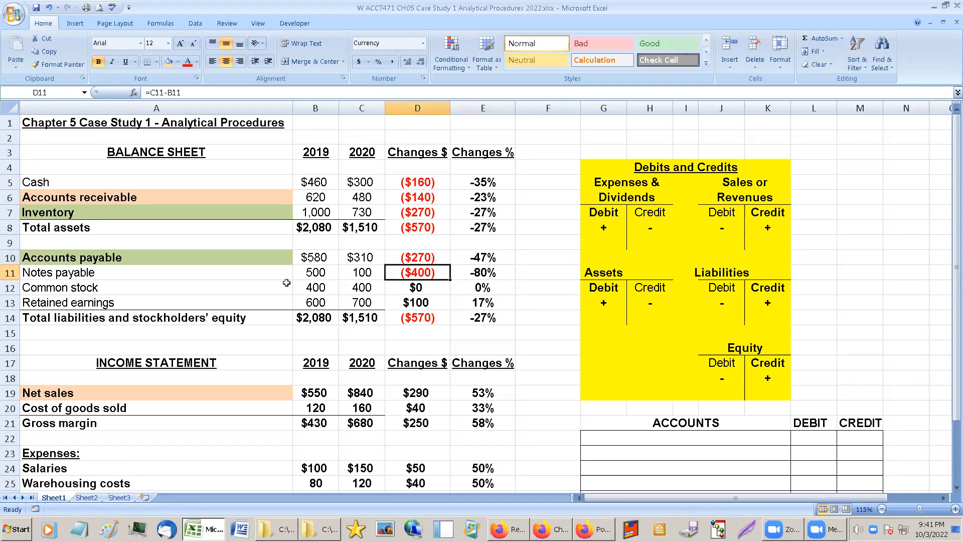
pyautogui.moveTo(80, 275); pyautogui.dragTo(479, 272)
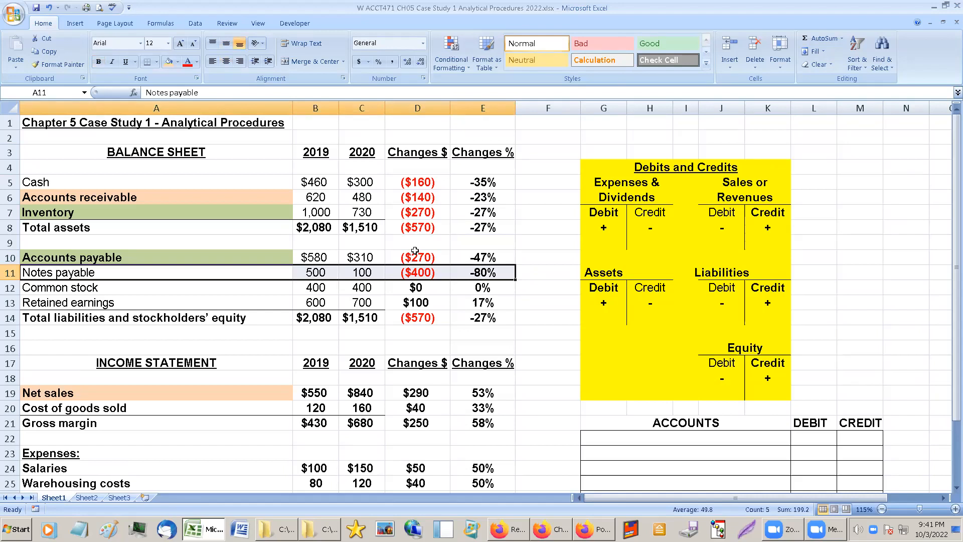
pyautogui.click(319, 271)
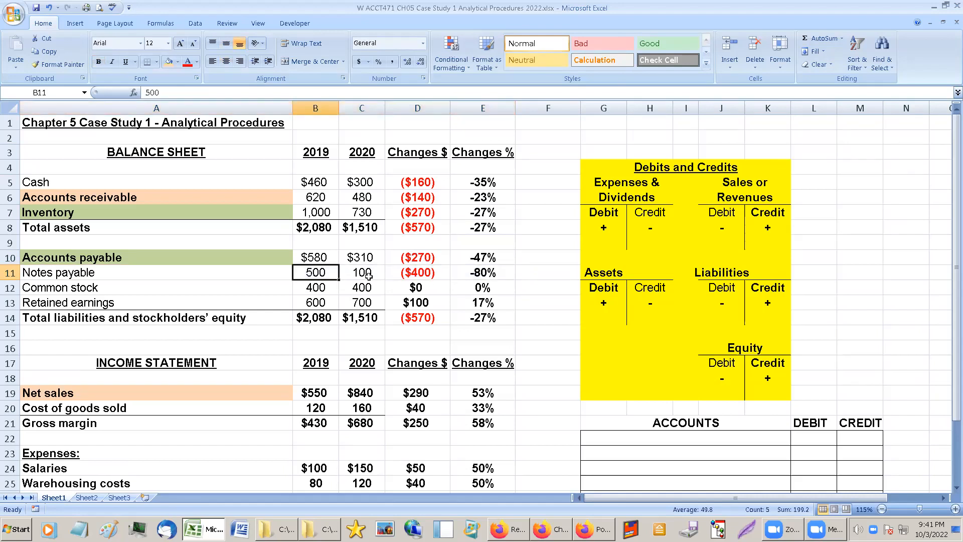
pyautogui.click(367, 276)
pyautogui.click(408, 275)
pyautogui.click(348, 269)
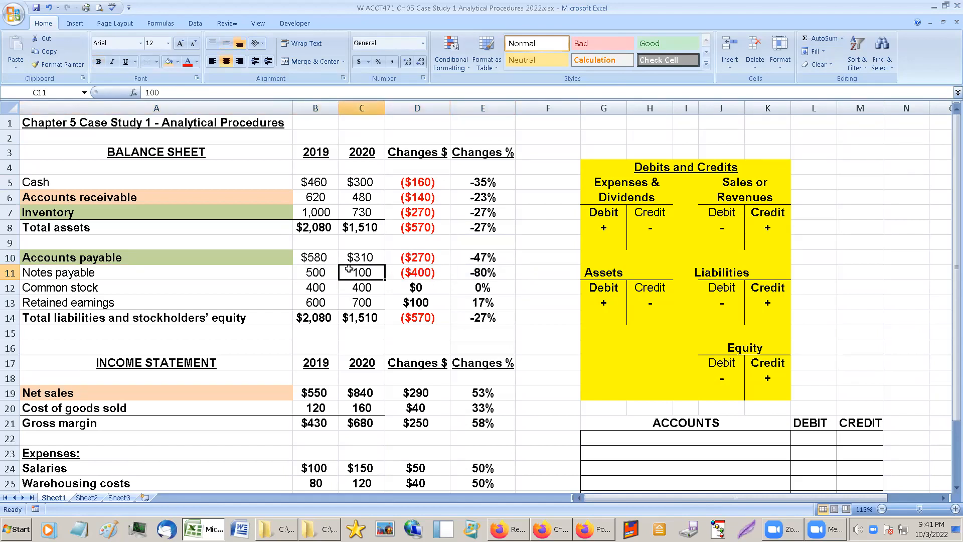
# Review the Notes payable percentage change and the Common stock and Retained earnings rows, comparing 2020 retained earnings with net income.
pyautogui.click(469, 270)
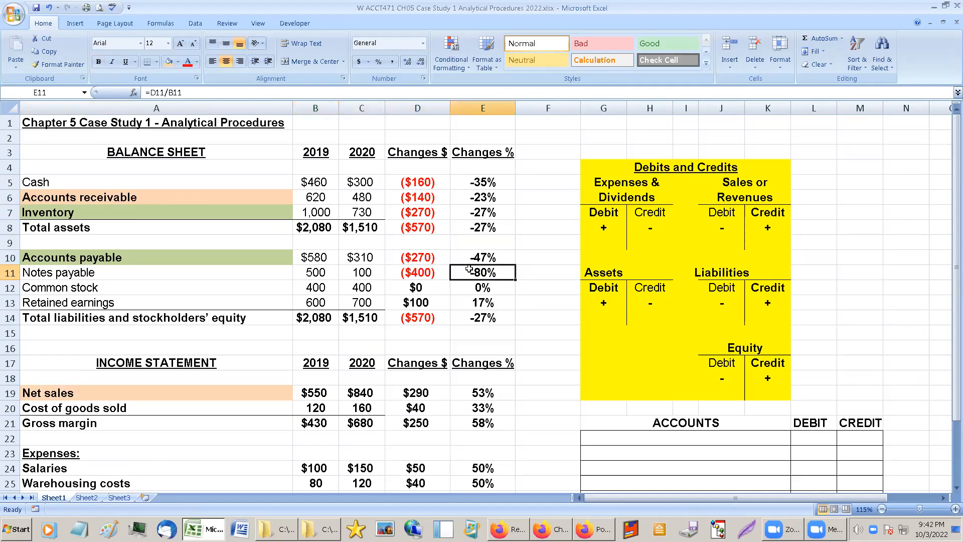
pyautogui.moveTo(230, 287); pyautogui.dragTo(439, 302)
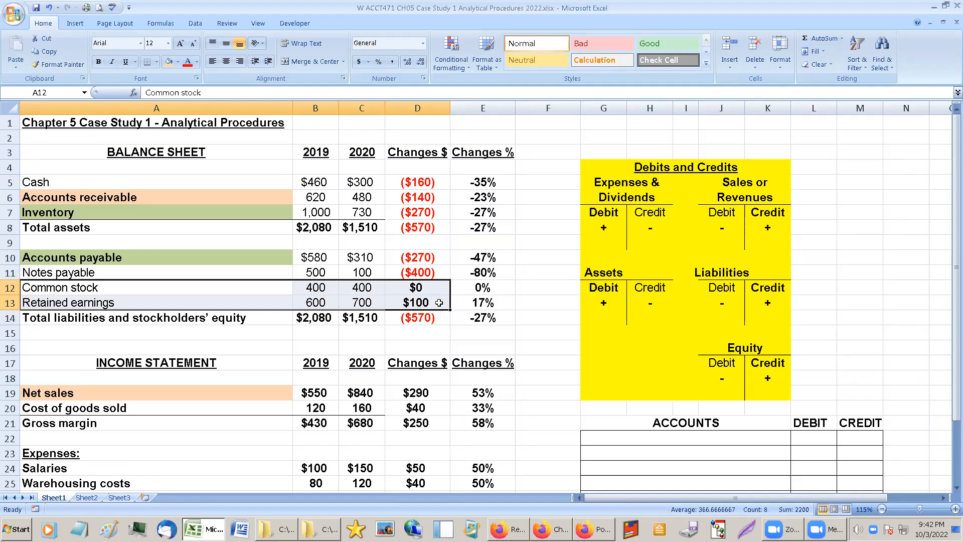
pyautogui.scroll(-3, 374, 311)
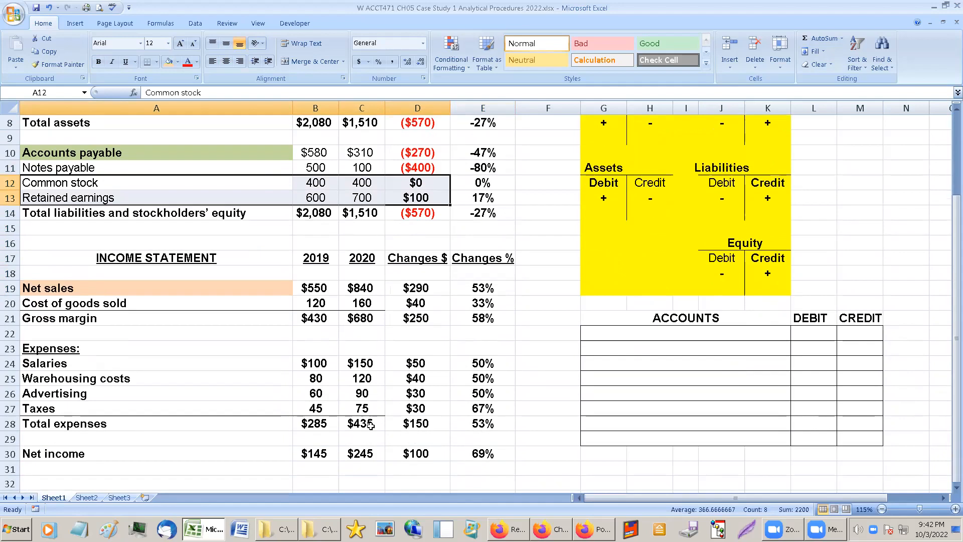
pyautogui.click(362, 452)
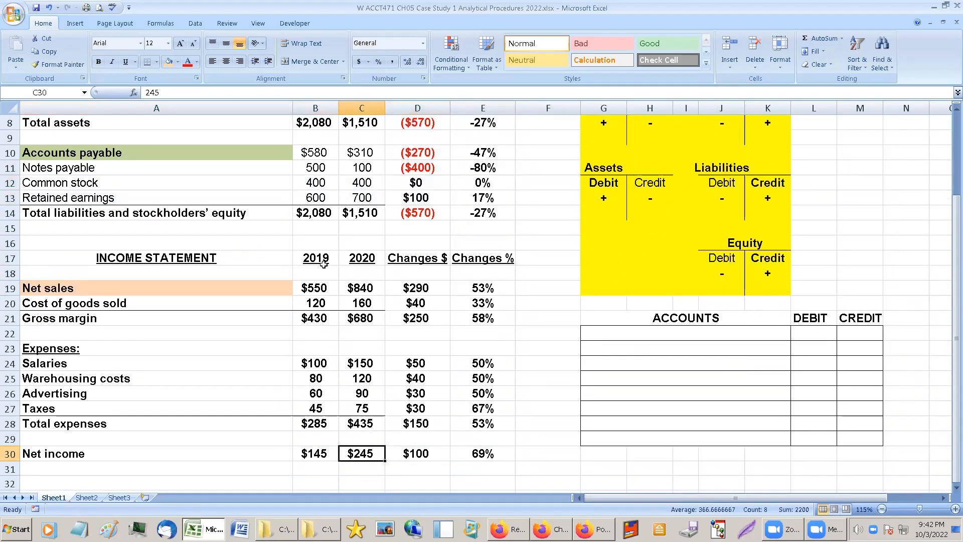
pyautogui.click(396, 196)
pyautogui.click(371, 195)
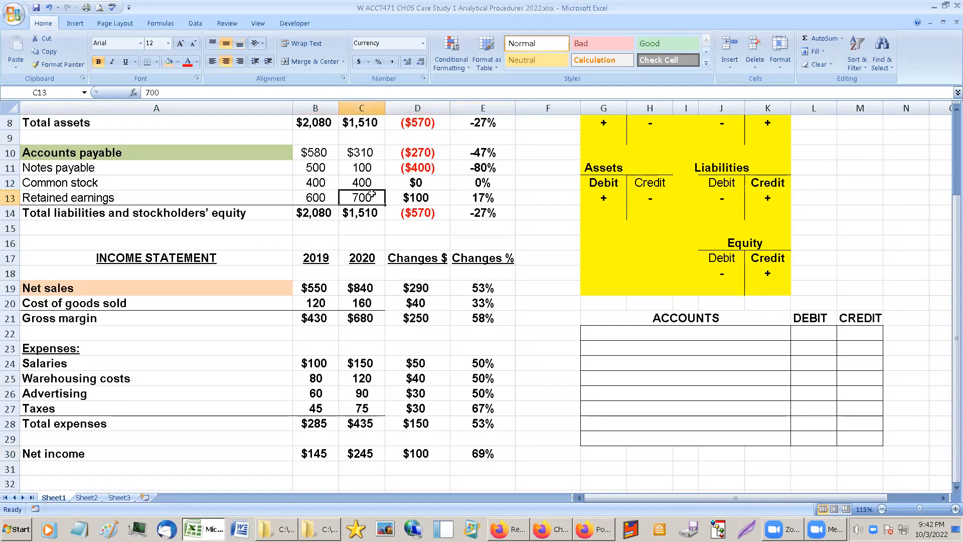
pyautogui.click(361, 452)
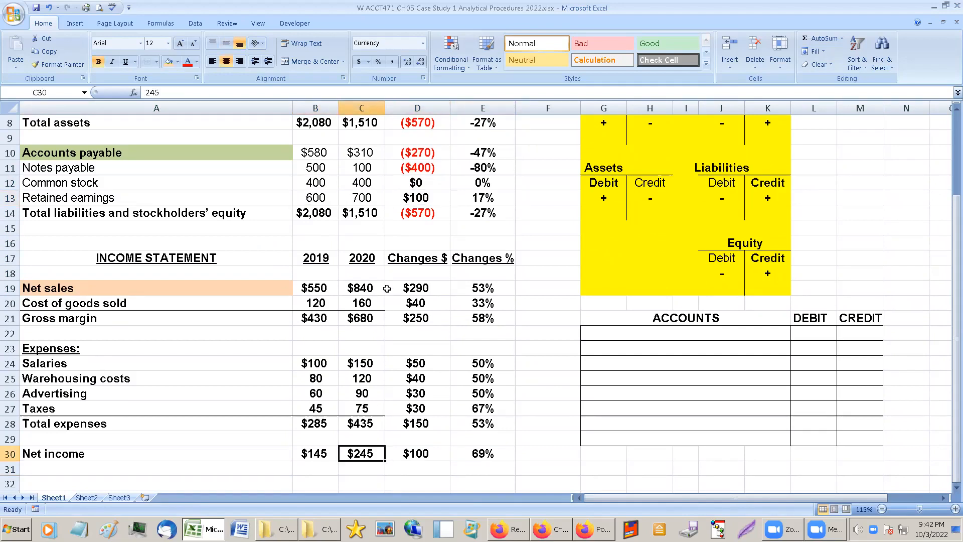
pyautogui.click(369, 200)
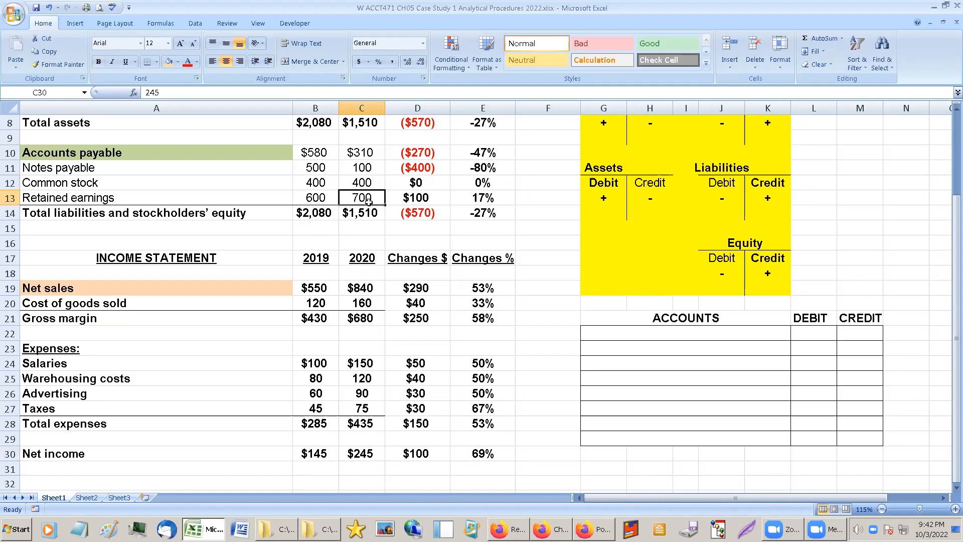
pyautogui.scroll(2, 369, 200)
pyautogui.scroll(1, 369, 202)
pyautogui.rightClick(369, 202)
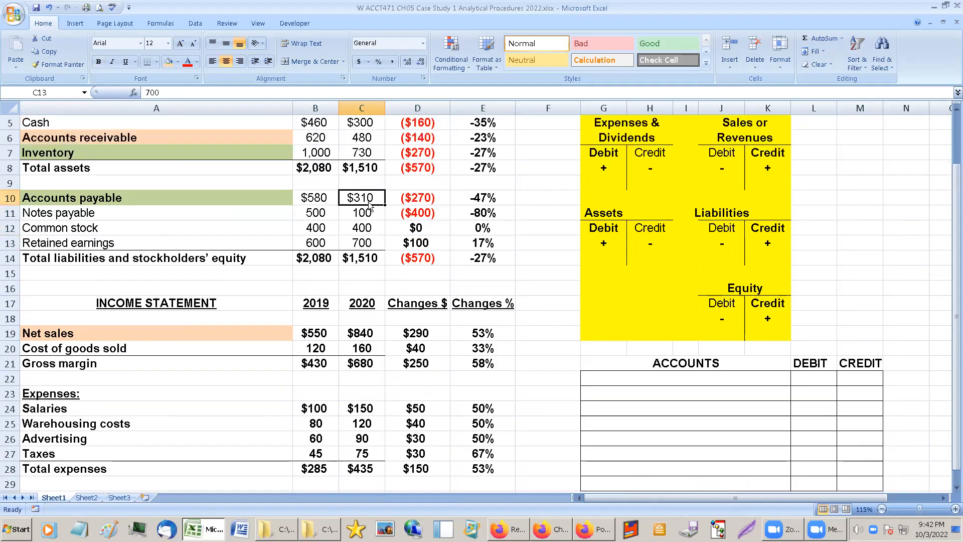
pyautogui.click(363, 213)
pyautogui.click(364, 228)
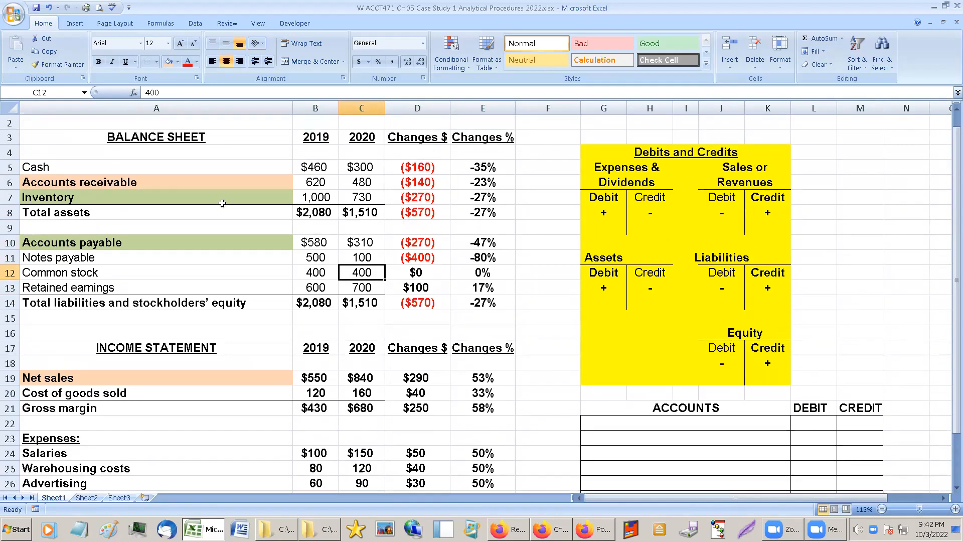
# Shade the percentage change cells of Accounts receivable and Net sales light orange to match their labels.
pyautogui.click(231, 178)
pyautogui.click(228, 376)
pyautogui.click(274, 182)
pyautogui.click(233, 374)
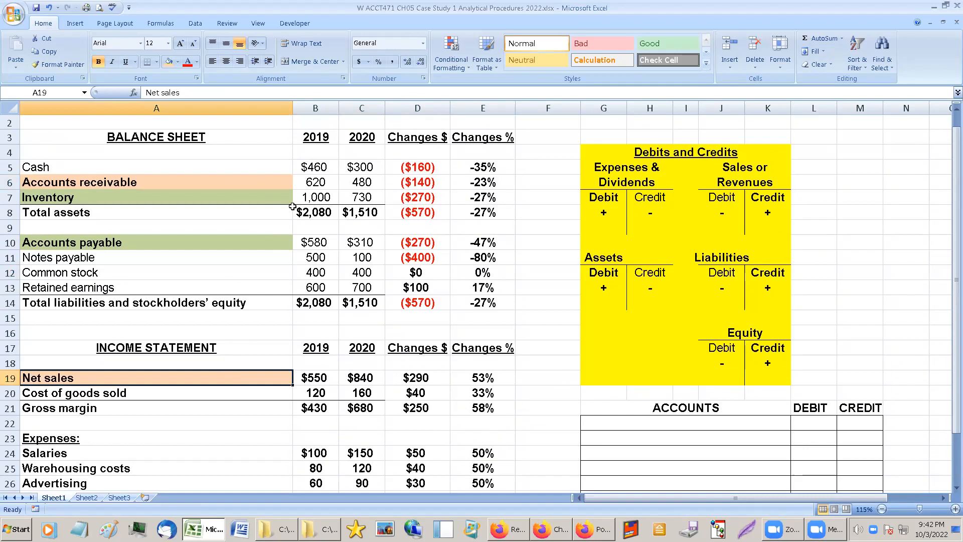
pyautogui.click(296, 182)
pyautogui.click(472, 184)
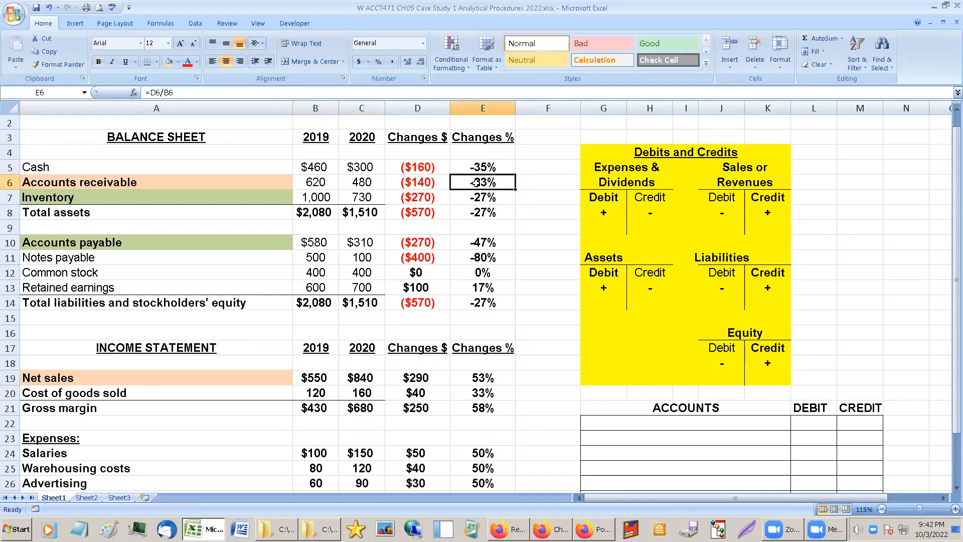
pyautogui.click(168, 64)
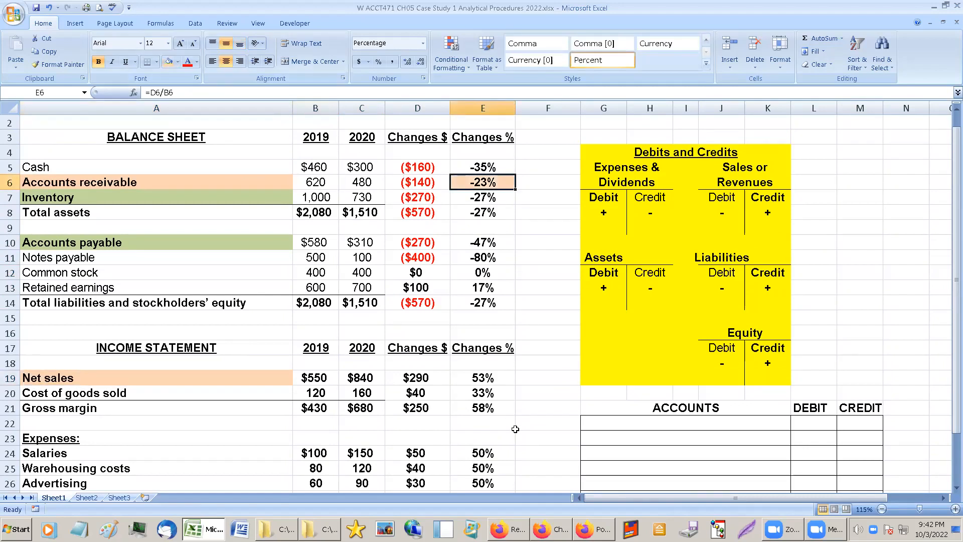
pyautogui.click(484, 378)
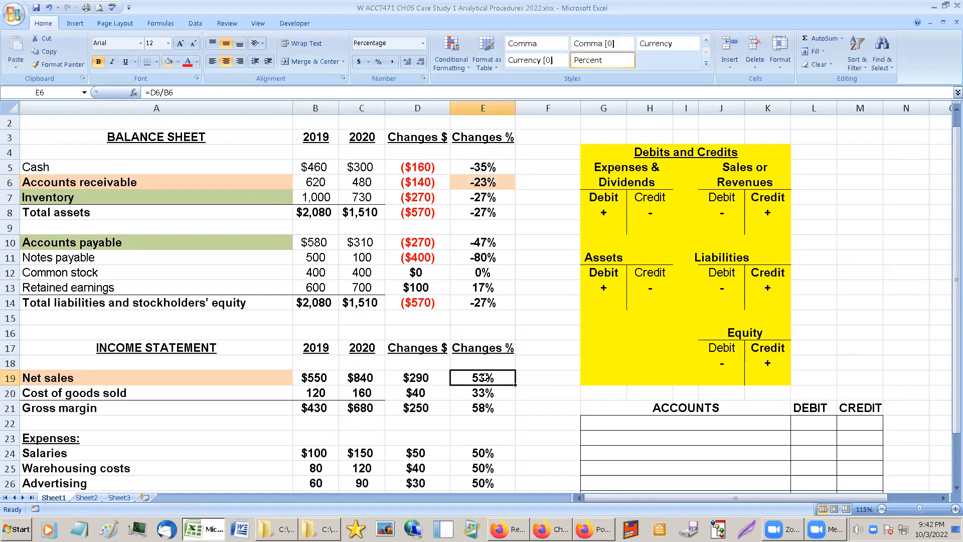
pyautogui.click(168, 63)
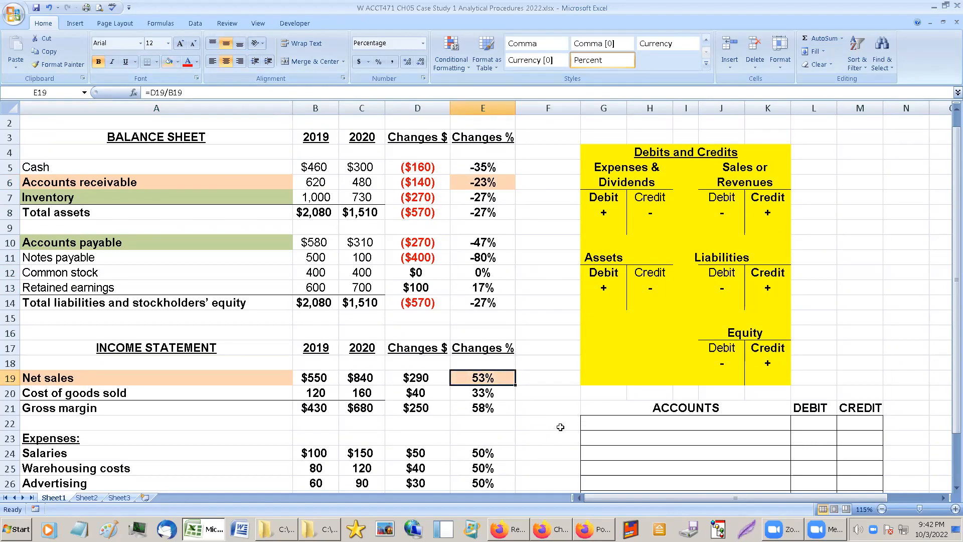
# Compare the percentage changes of the green-shaded Inventory and Accounts payable accounts.
pyautogui.click(97, 196)
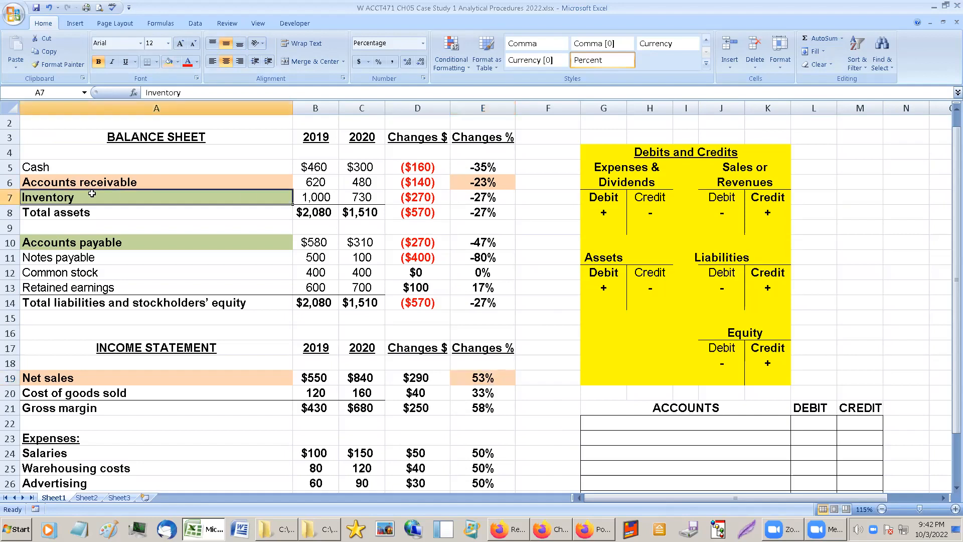
pyautogui.click(94, 240)
pyautogui.click(485, 197)
pyautogui.click(484, 245)
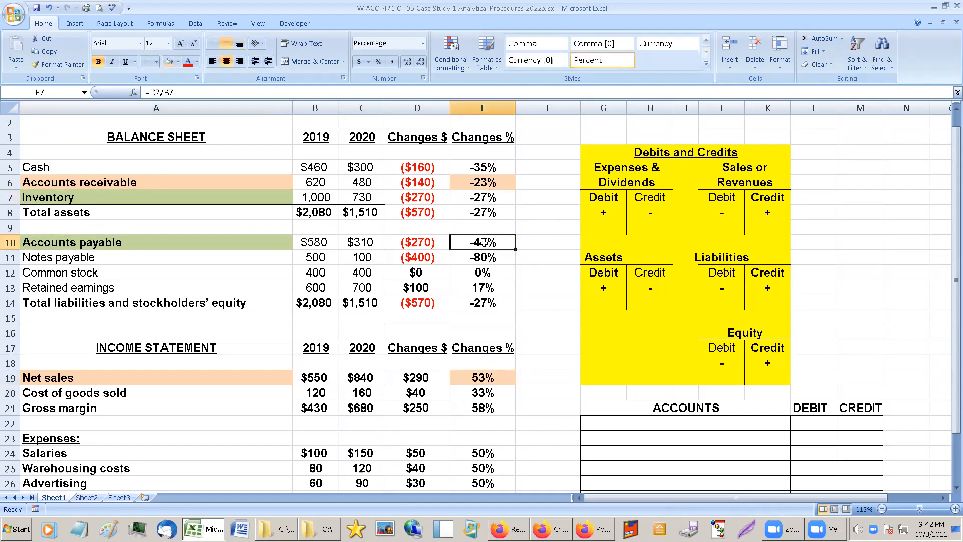
pyautogui.click(489, 199)
pyautogui.click(487, 254)
pyautogui.click(485, 242)
pyautogui.click(483, 199)
pyautogui.click(479, 245)
pyautogui.click(480, 273)
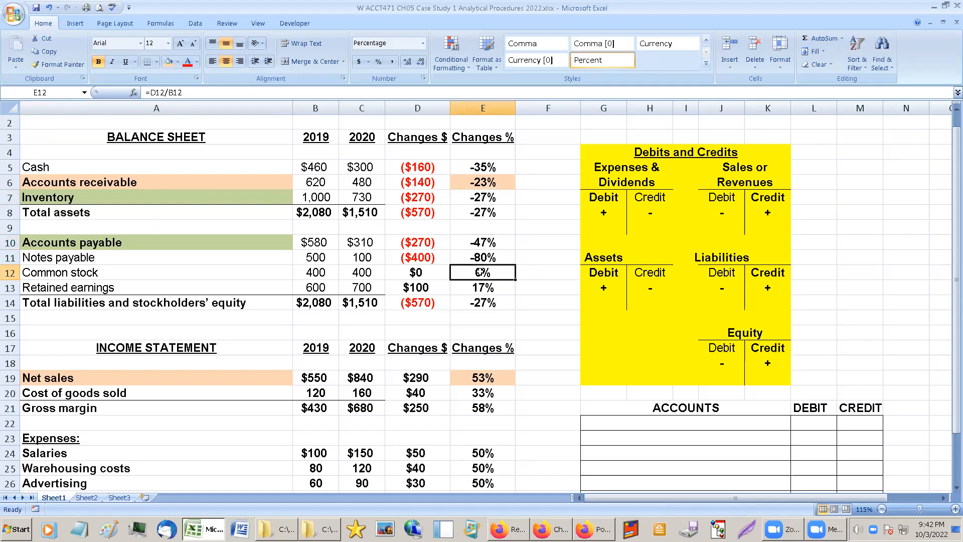
# Shade the whole Notes payable row, from its label through its percentage change, light blue.
pyautogui.click(483, 254)
pyautogui.moveTo(62, 261); pyautogui.dragTo(483, 257)
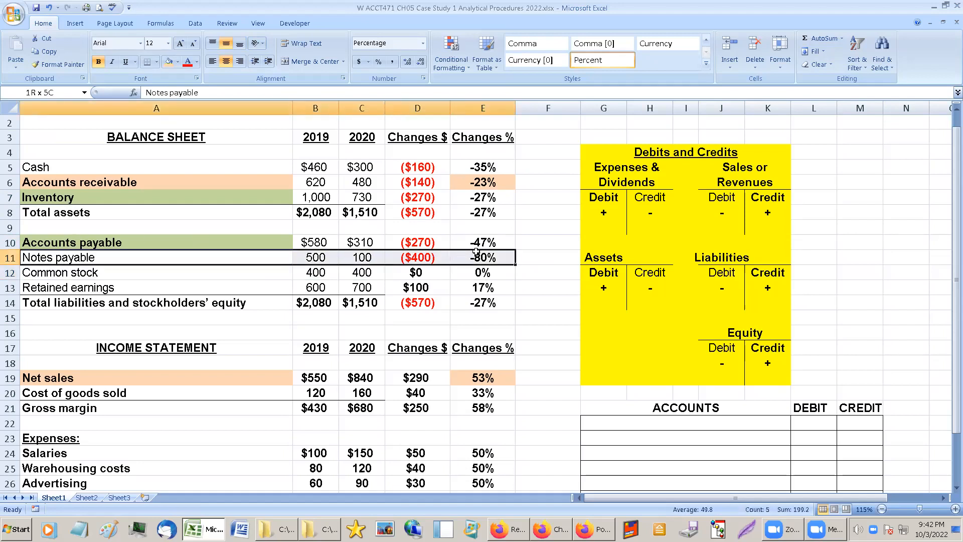
pyautogui.click(178, 61)
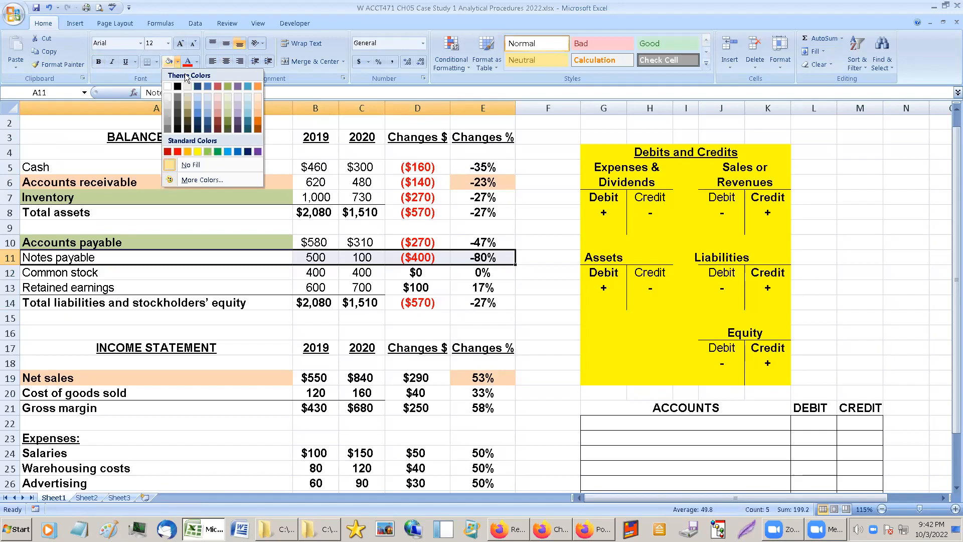
pyautogui.click(248, 107)
# Compare the dollar and percentage changes of the orange-shaded Accounts receivable and Net sales accounts.
pyautogui.click(416, 182)
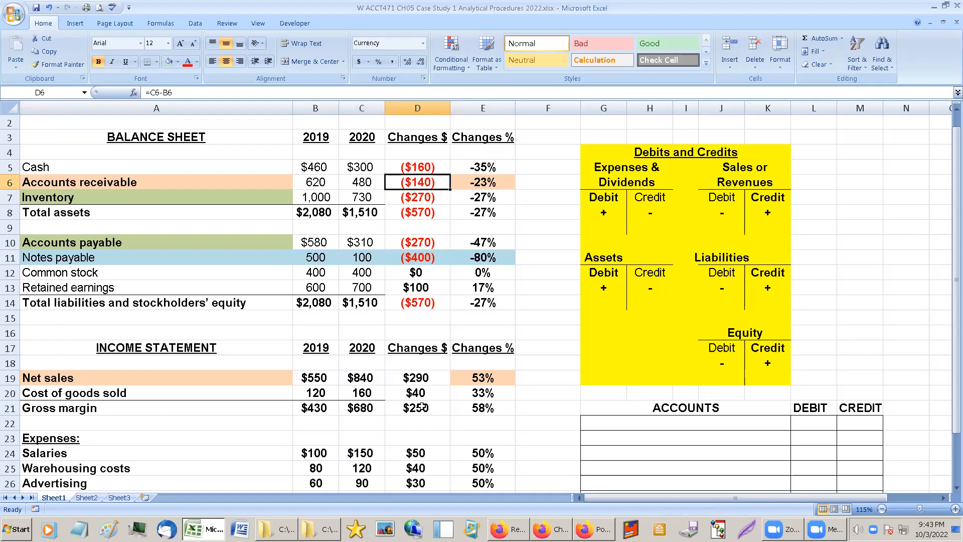
pyautogui.click(422, 377)
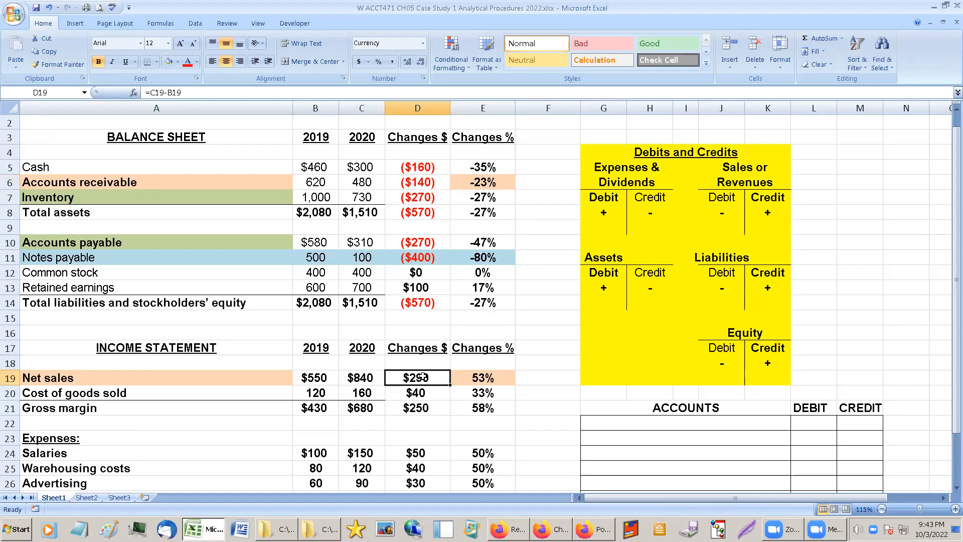
pyautogui.click(194, 372)
pyautogui.moveTo(194, 372); pyautogui.dragTo(439, 379)
pyautogui.click(460, 377)
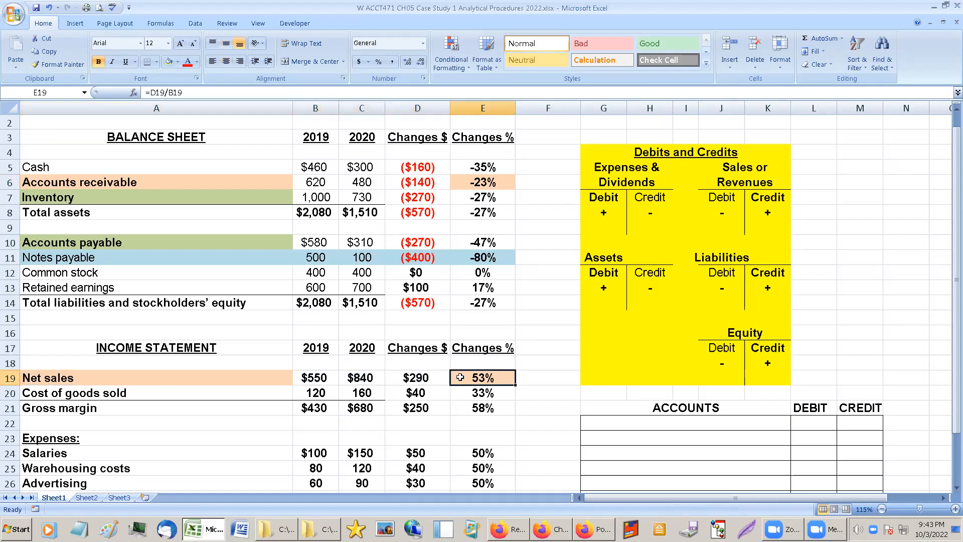
pyautogui.scroll(-1, 460, 377)
pyautogui.click(181, 350)
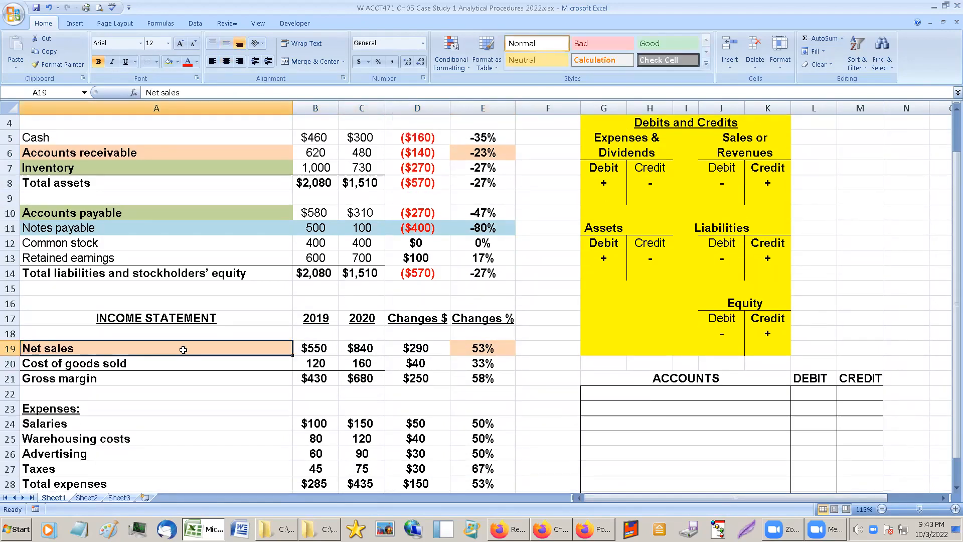
pyautogui.click(417, 347)
pyautogui.click(370, 347)
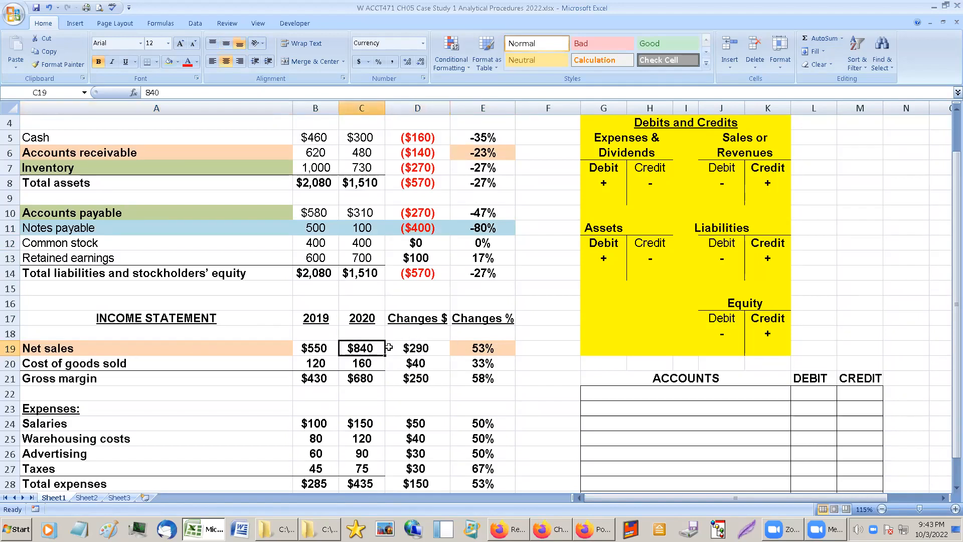
pyautogui.click(474, 348)
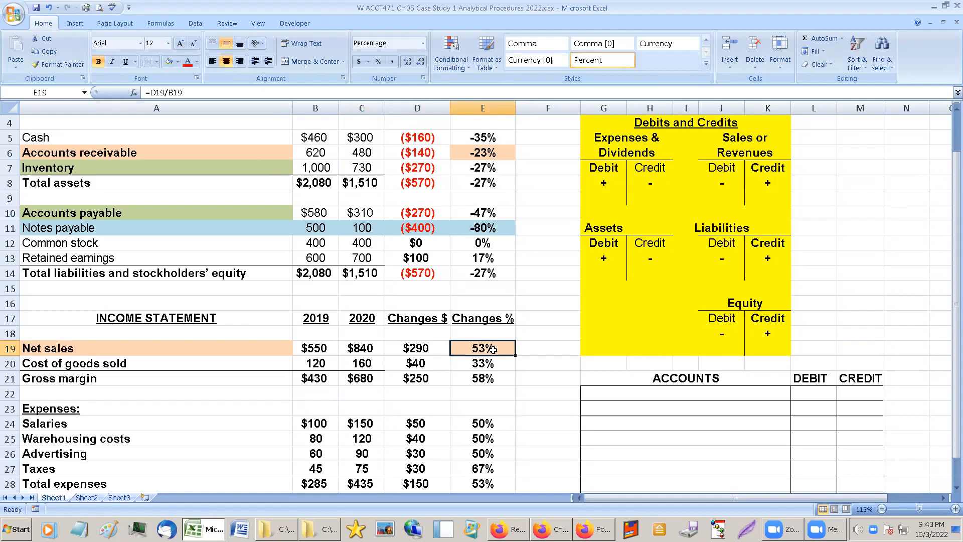
pyautogui.click(244, 156)
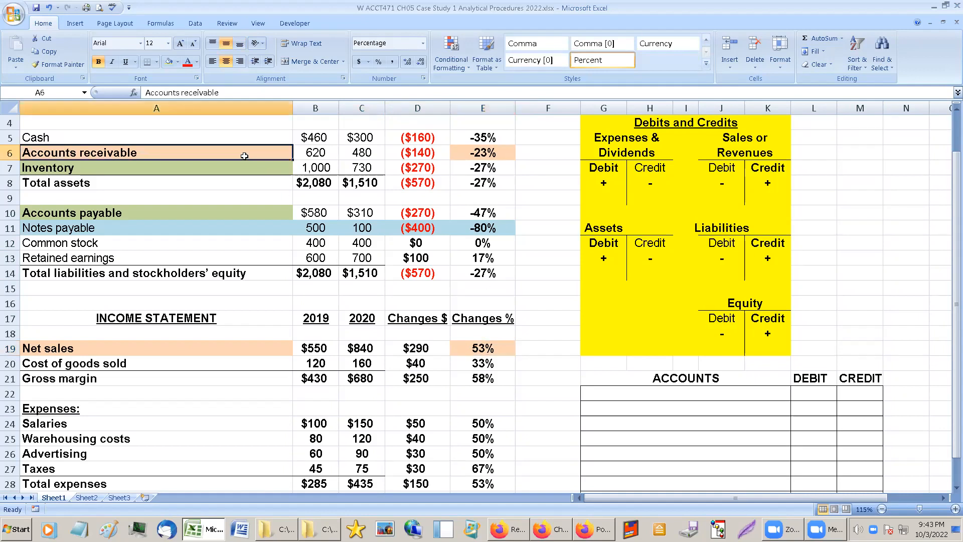
pyautogui.click(479, 153)
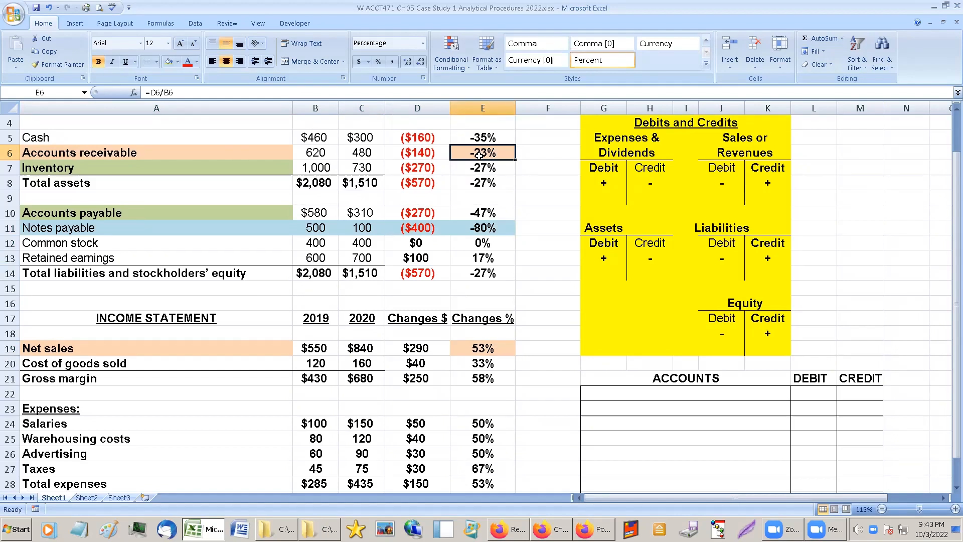
pyautogui.scroll(-1, 478, 315)
pyautogui.click(482, 334)
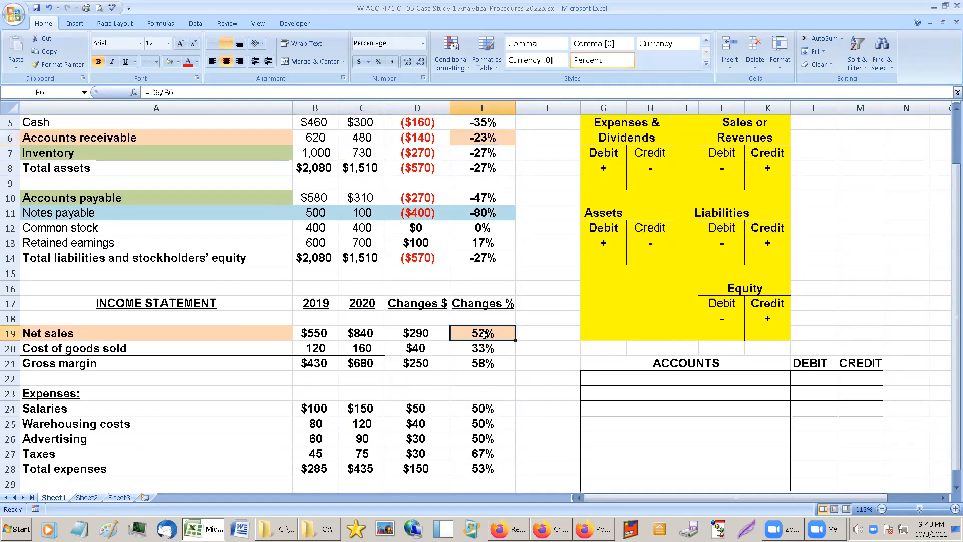
pyautogui.click(241, 333)
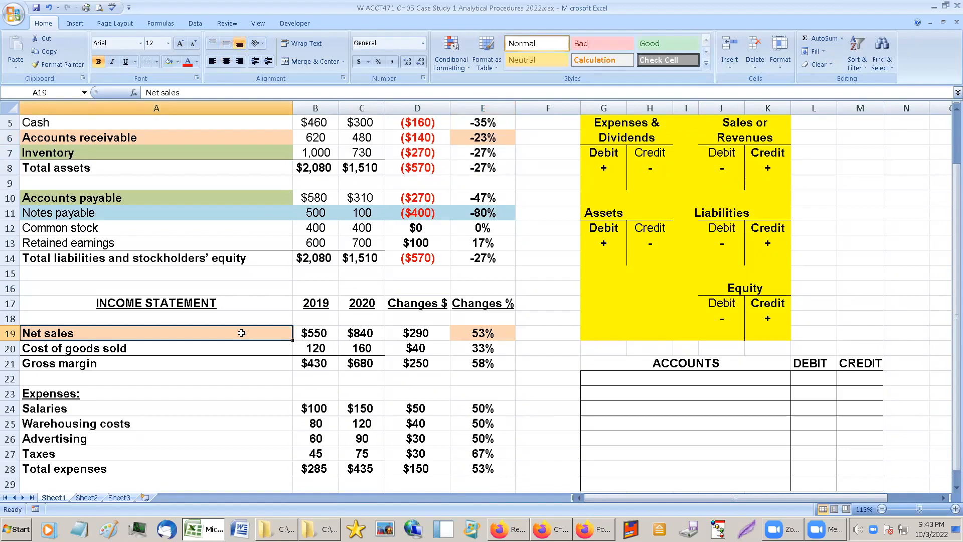
# Check the Net sales balances and dollar change against the Sales or Revenues account in the Debits and Credits reference.
pyautogui.click(395, 6)
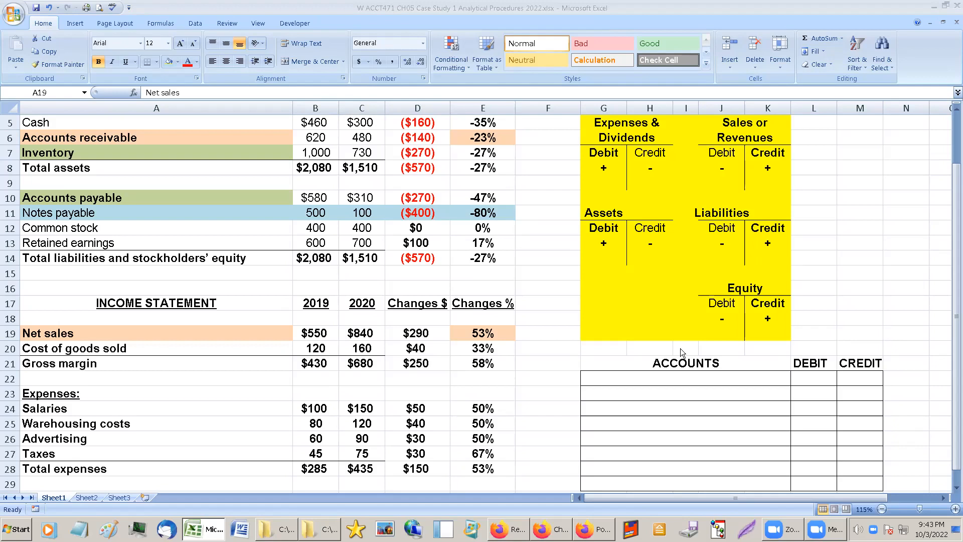
pyautogui.click(651, 394)
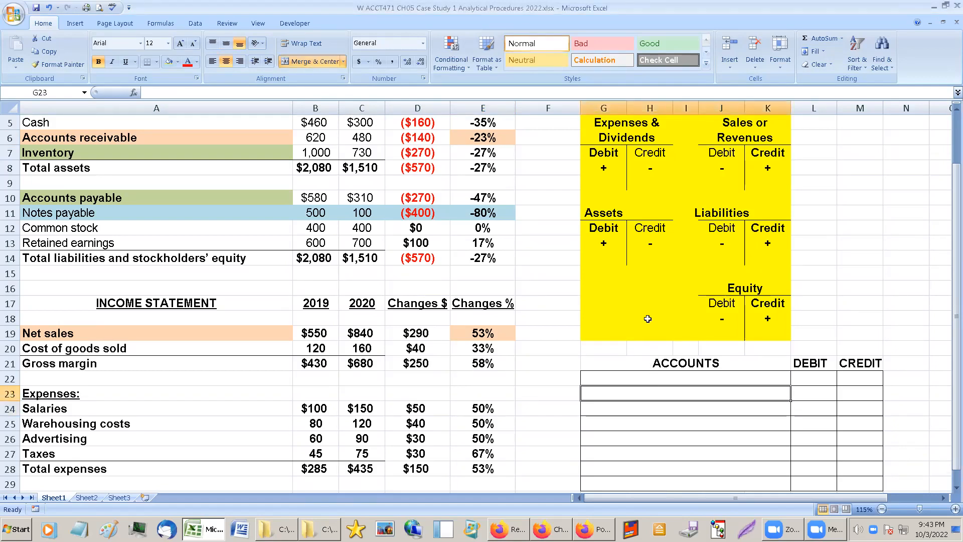
pyautogui.scroll(1, 647, 316)
pyautogui.click(309, 361)
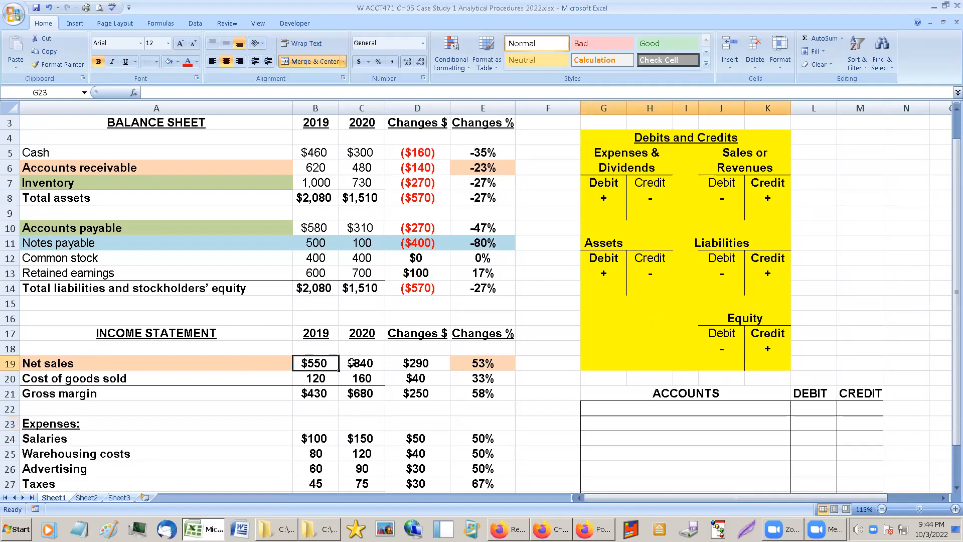
pyautogui.click(352, 363)
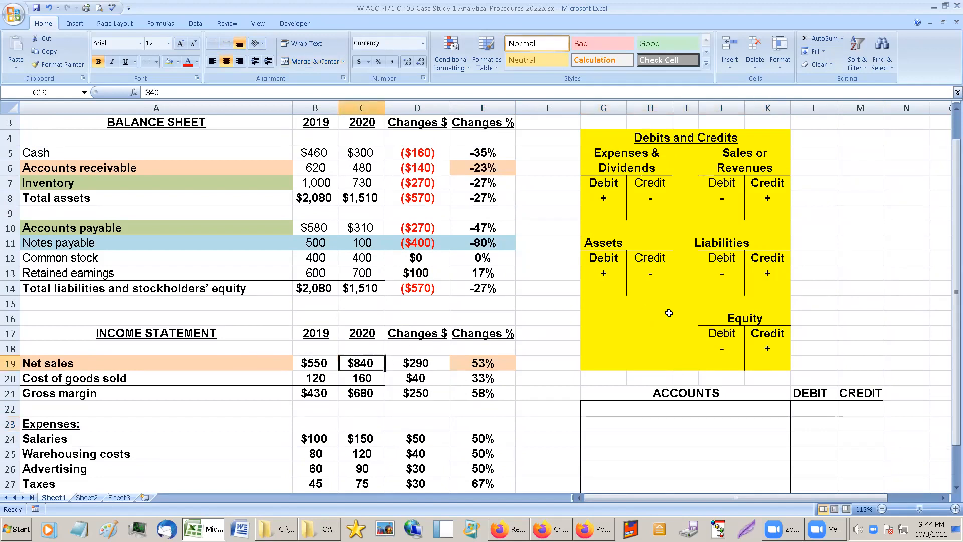
pyautogui.moveTo(722, 156); pyautogui.dragTo(728, 169)
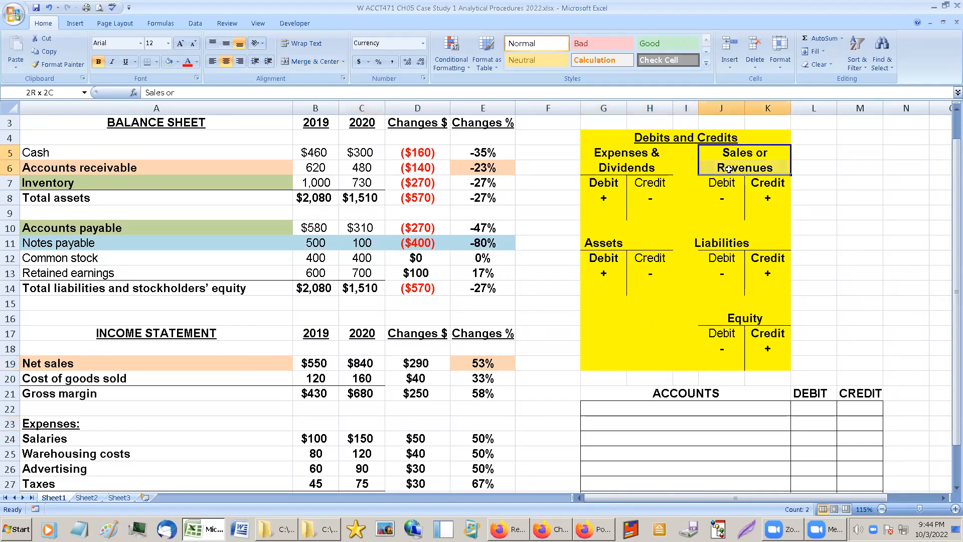
pyautogui.click(374, 367)
pyautogui.click(424, 364)
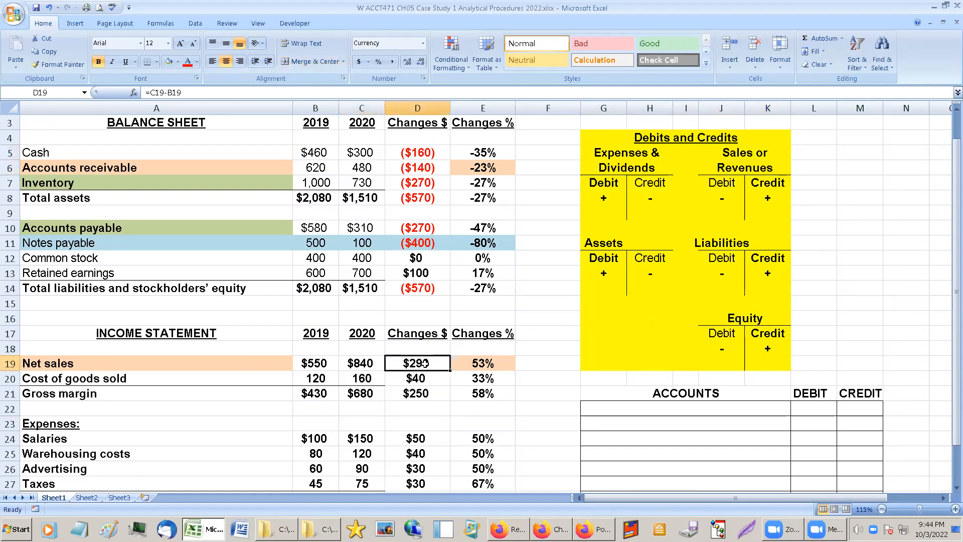
# Compare the 2020 Net sales balance and dollar change with the credit side of the Sales or Revenues account.
pyautogui.click(371, 364)
pyautogui.click(433, 362)
pyautogui.click(378, 362)
pyautogui.click(416, 361)
pyautogui.click(375, 362)
pyautogui.click(387, 362)
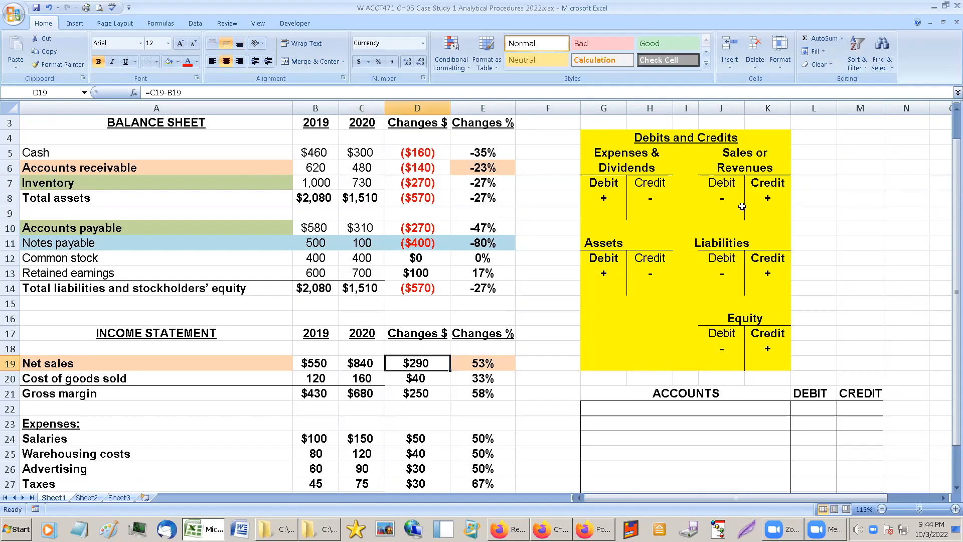
pyautogui.click(751, 163)
pyautogui.click(763, 184)
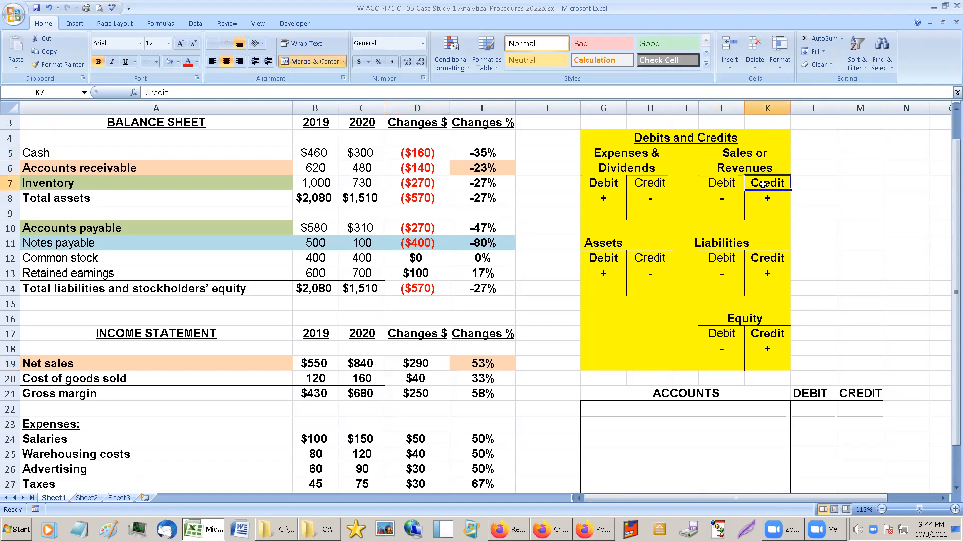
# Left-align all the blank account-name rows under the ACCOUNTS heading of the journal entry table.
pyautogui.click(700, 436)
pyautogui.click(701, 425)
pyautogui.click(717, 438)
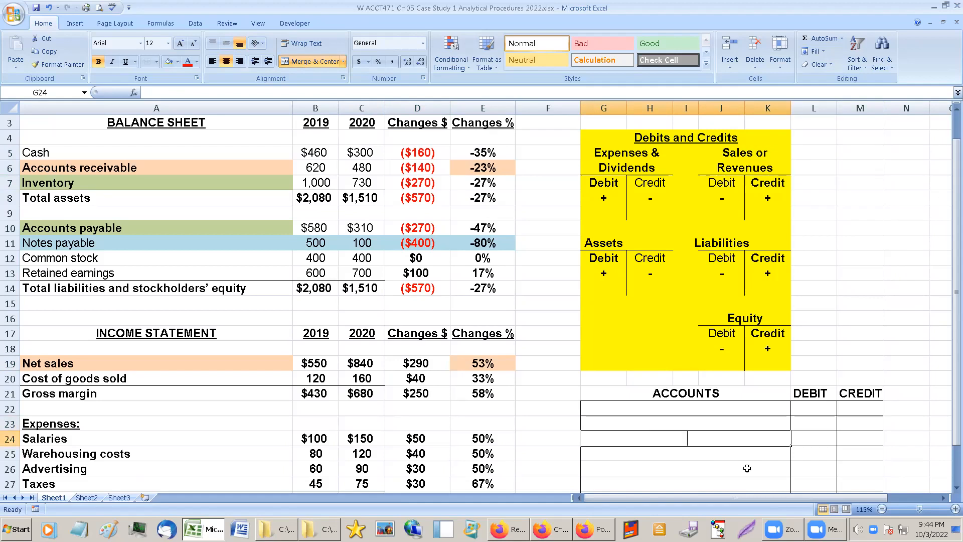
pyautogui.moveTo(692, 409); pyautogui.dragTo(682, 455)
pyautogui.click(213, 61)
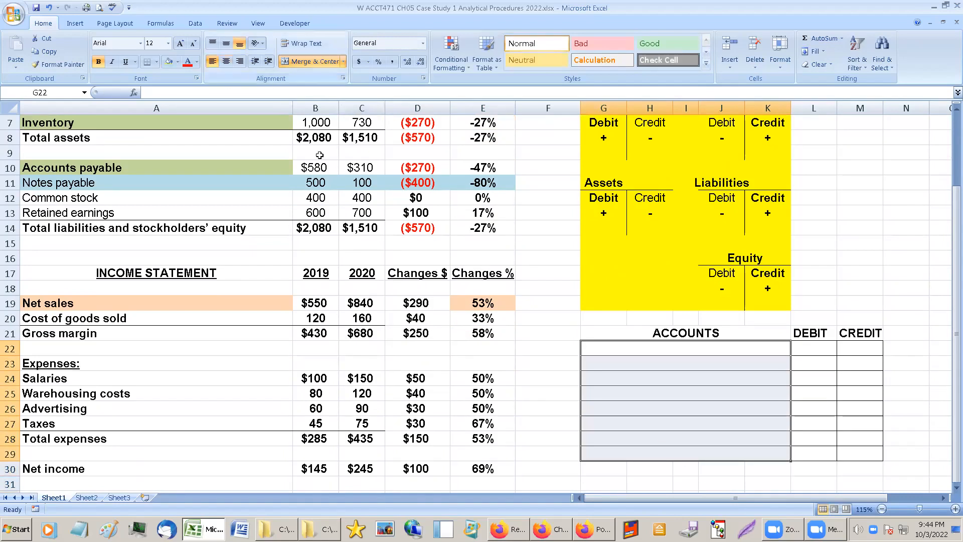
# Enter an indented SALES account in the third row of the journal entry table with a credit of 290.
pyautogui.click(604, 361)
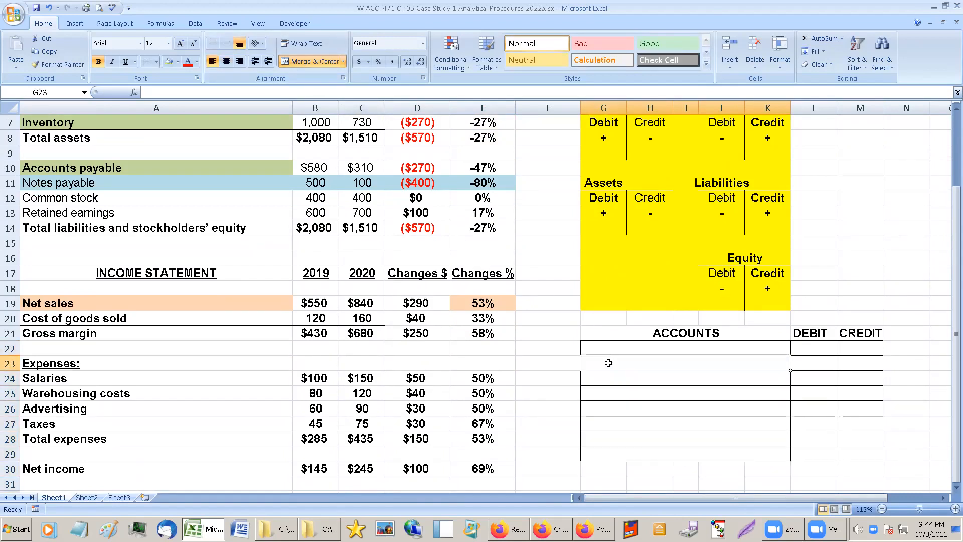
pyautogui.doubleClick(623, 379)
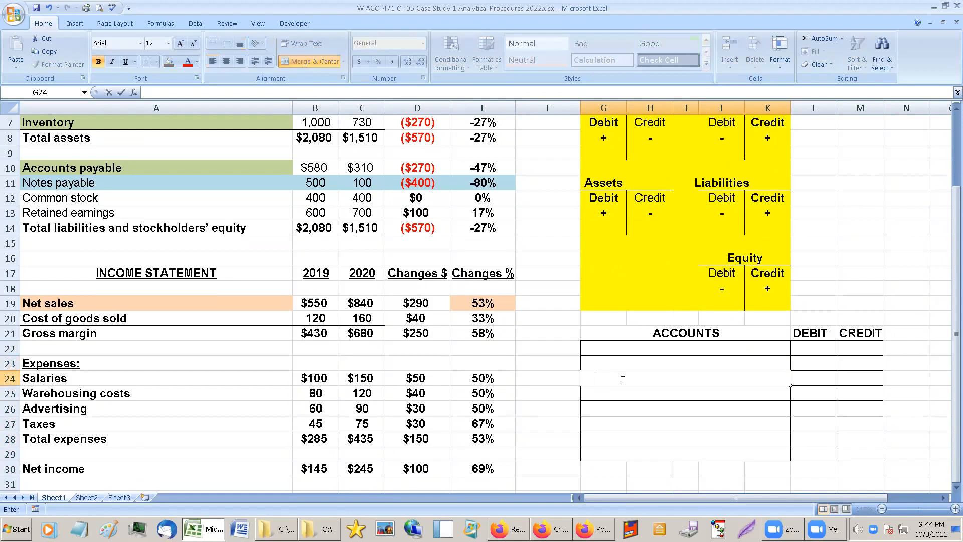
pyautogui.write('SALES')
pyautogui.click(868, 377)
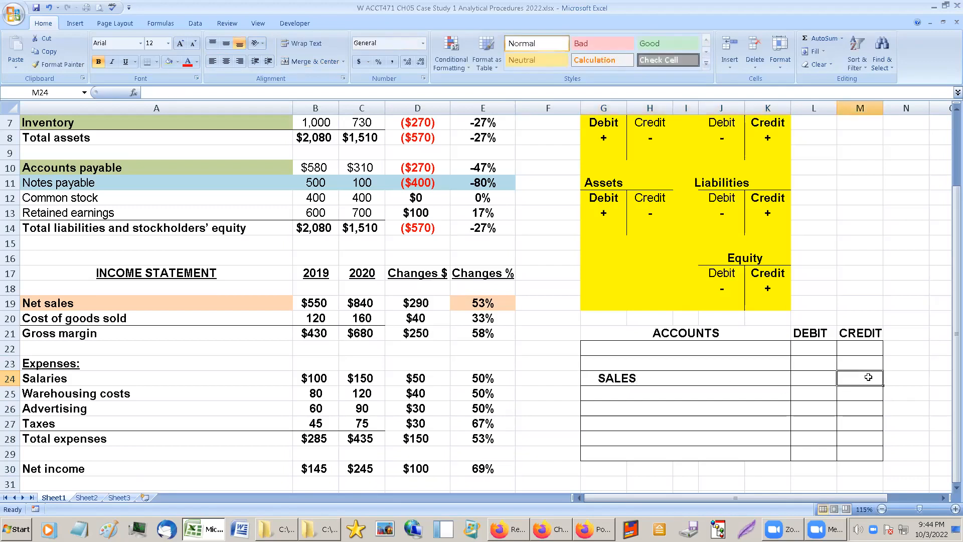
pyautogui.write('290')
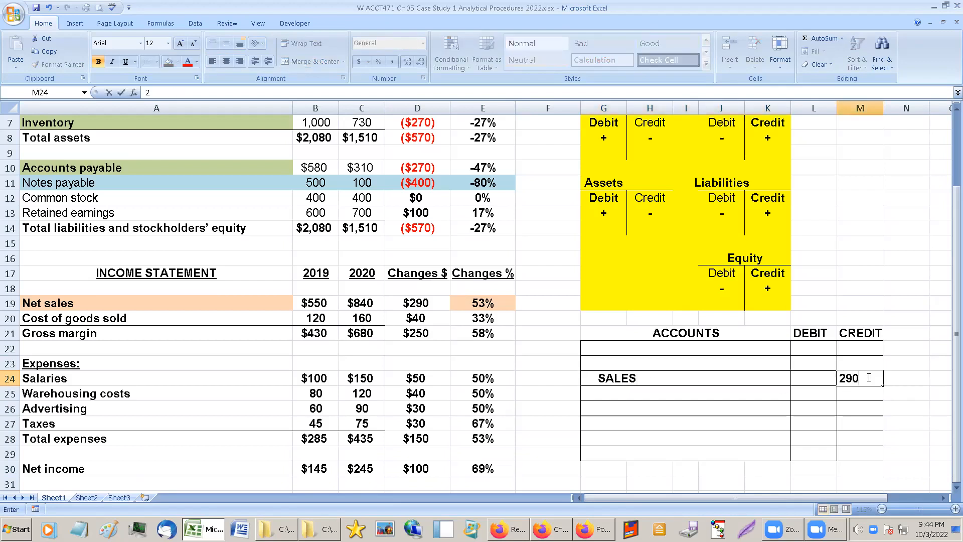
pyautogui.press('Return')
# Center the contents of all rows in the journal entry table's DEBIT and CREDIT columns.
pyautogui.moveTo(823, 344); pyautogui.dragTo(873, 455)
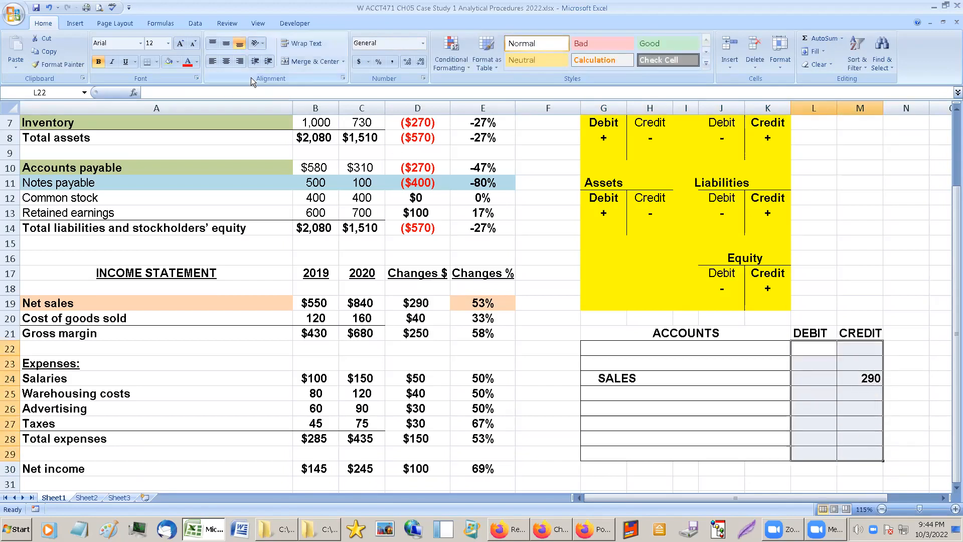
pyautogui.click(227, 61)
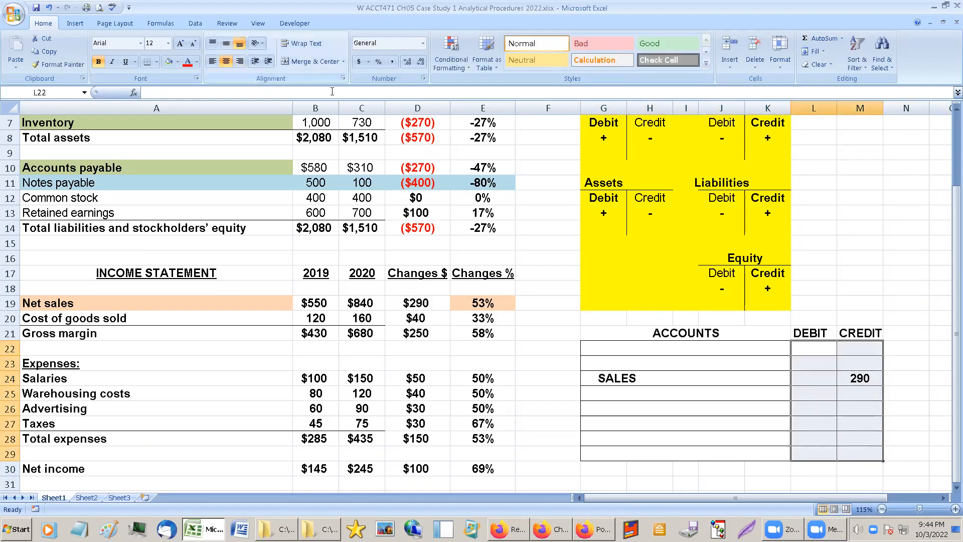
pyautogui.click(857, 257)
# Check the SALES credit entry against the increase side of the Sales or Revenues account in the Debits and Credits reference.
pyautogui.click(756, 377)
pyautogui.click(849, 376)
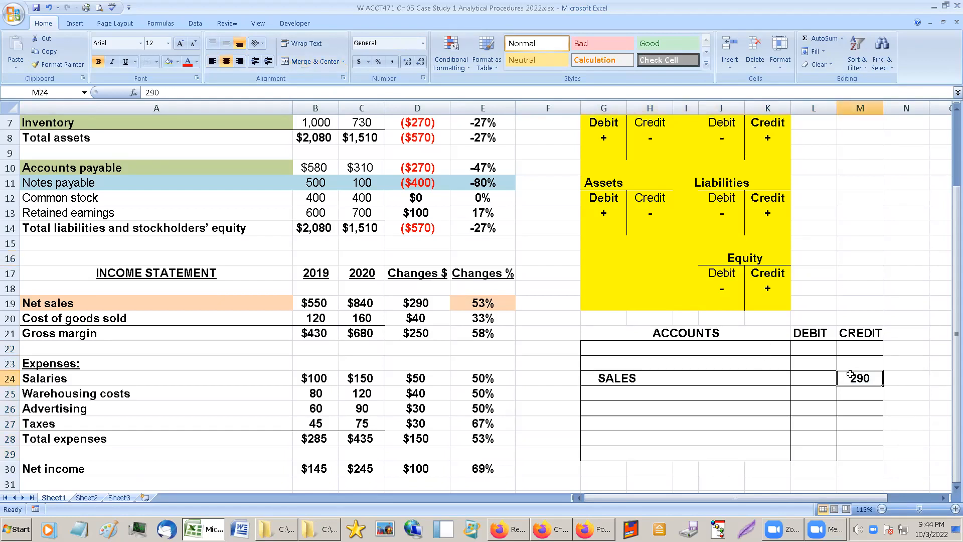
pyautogui.click(763, 136)
pyautogui.scroll(1, 764, 147)
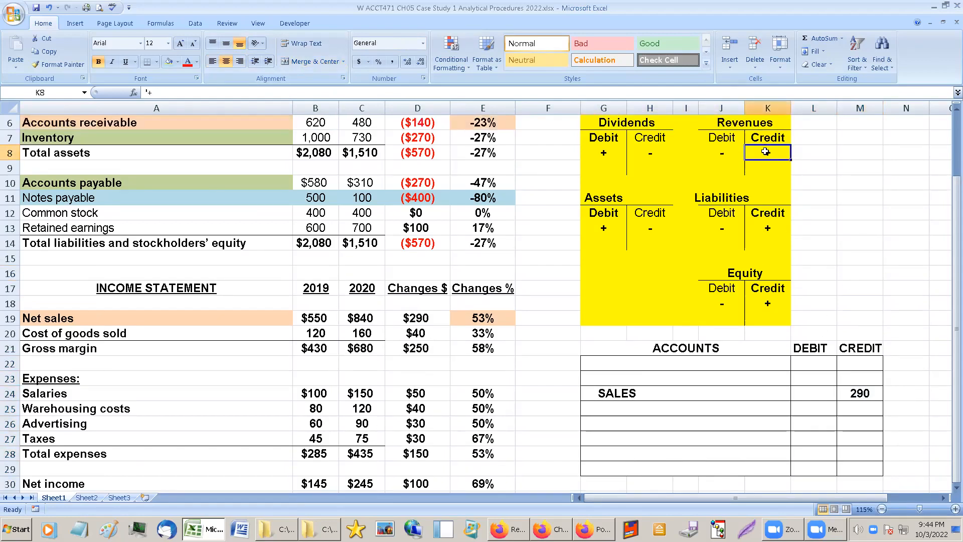
pyautogui.scroll(1, 765, 151)
pyautogui.click(765, 152)
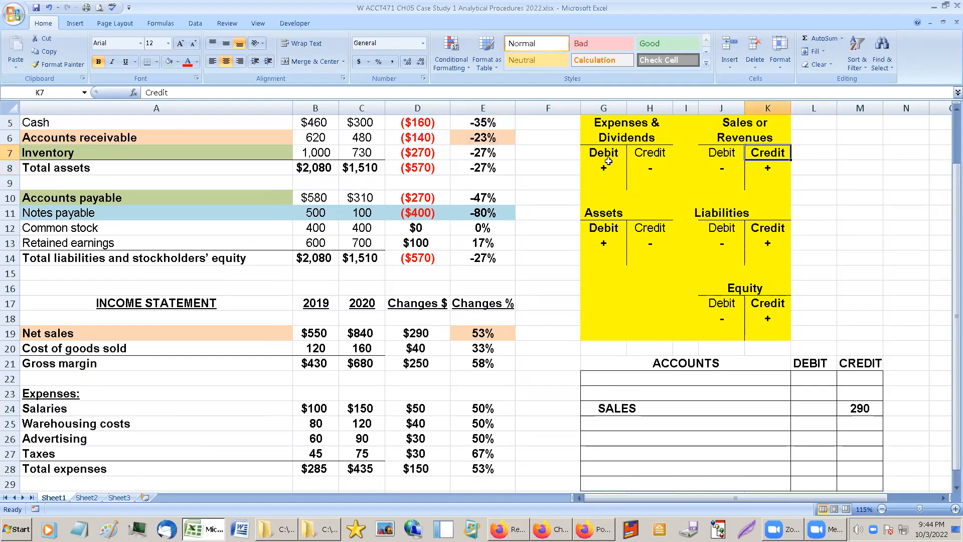
pyautogui.click(611, 403)
pyautogui.click(867, 414)
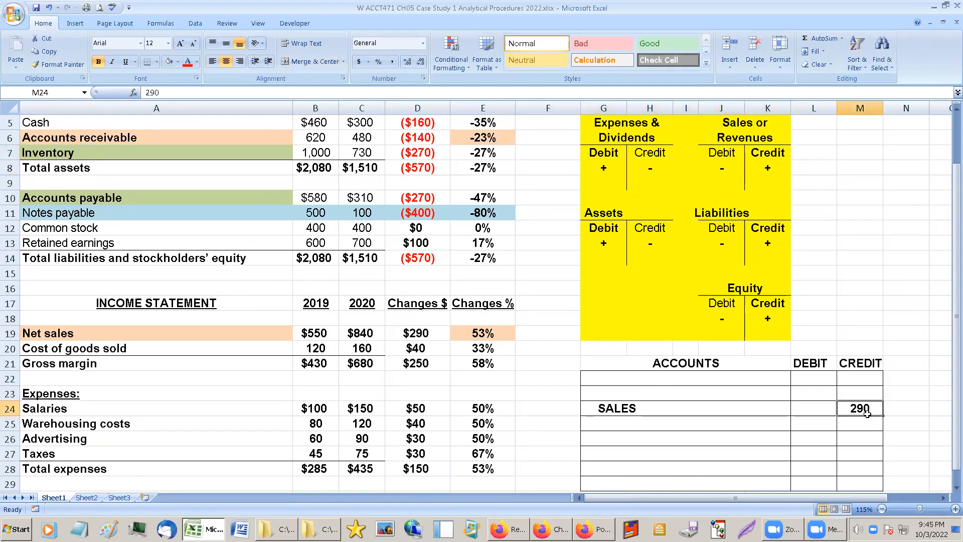
# Examine Accounts receivable on the balance sheet as a possible debit account for the empty line above SALES.
pyautogui.click(619, 392)
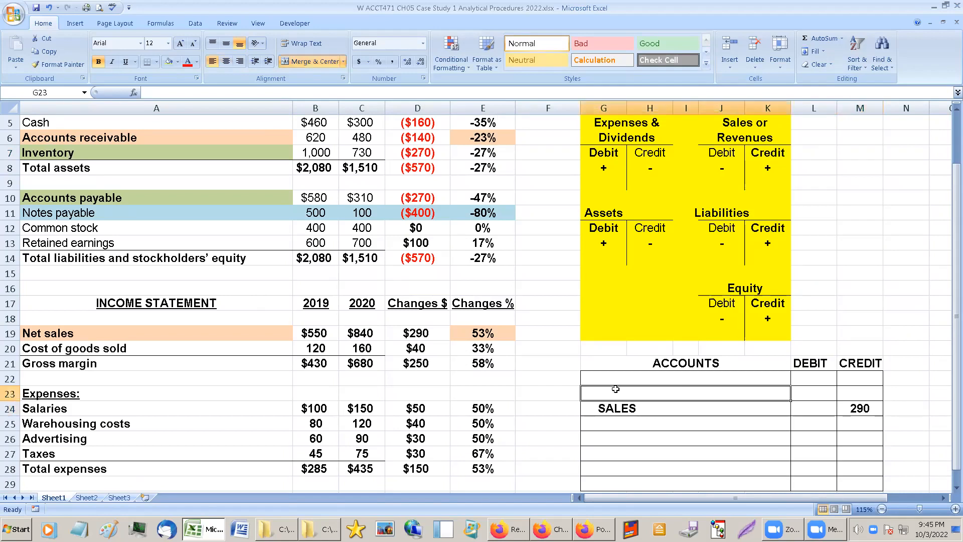
pyautogui.click(280, 139)
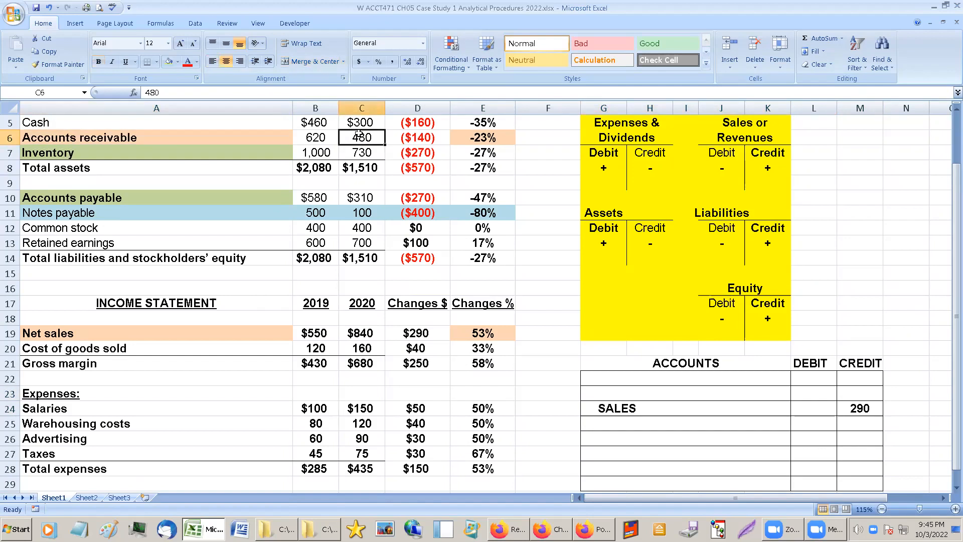
pyautogui.press('Down')
pyautogui.click(247, 140)
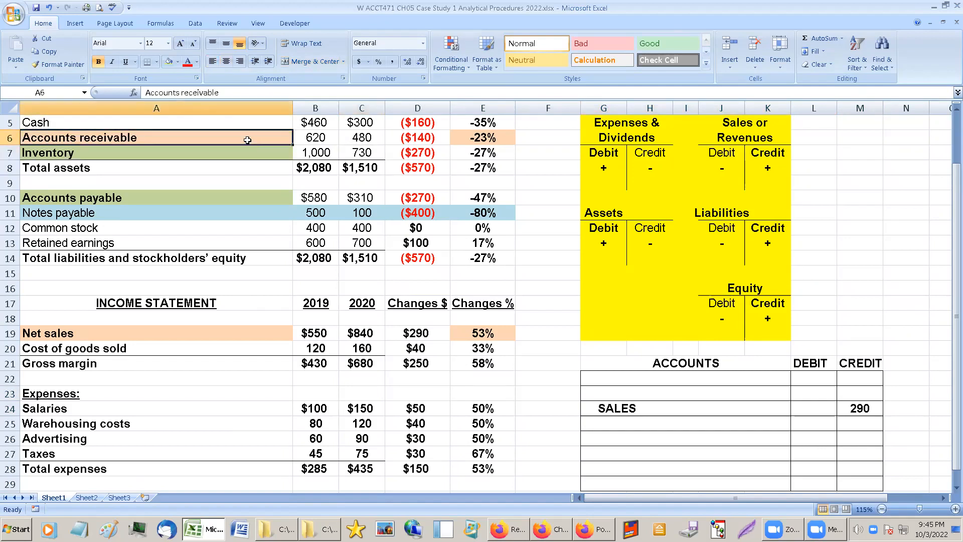
pyautogui.click(608, 395)
pyautogui.click(815, 390)
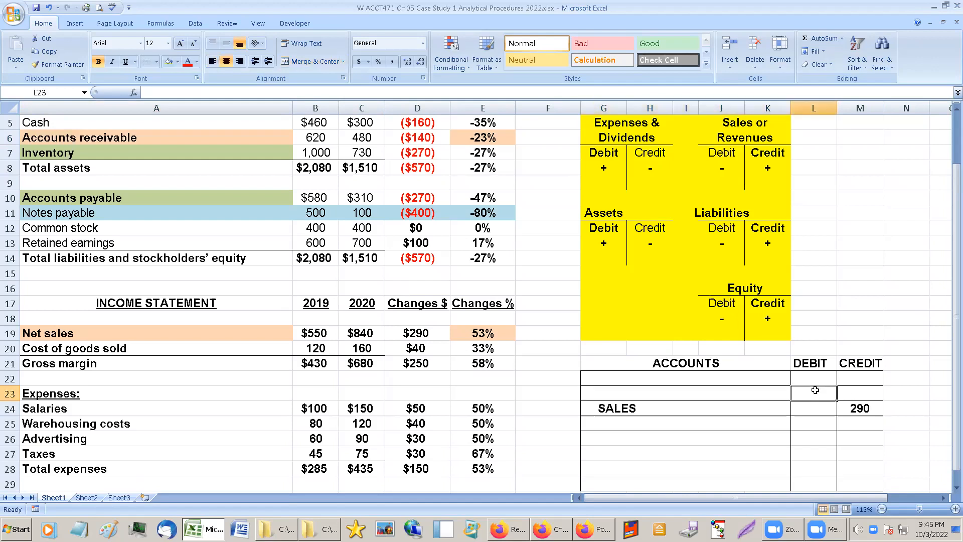
pyautogui.click(689, 389)
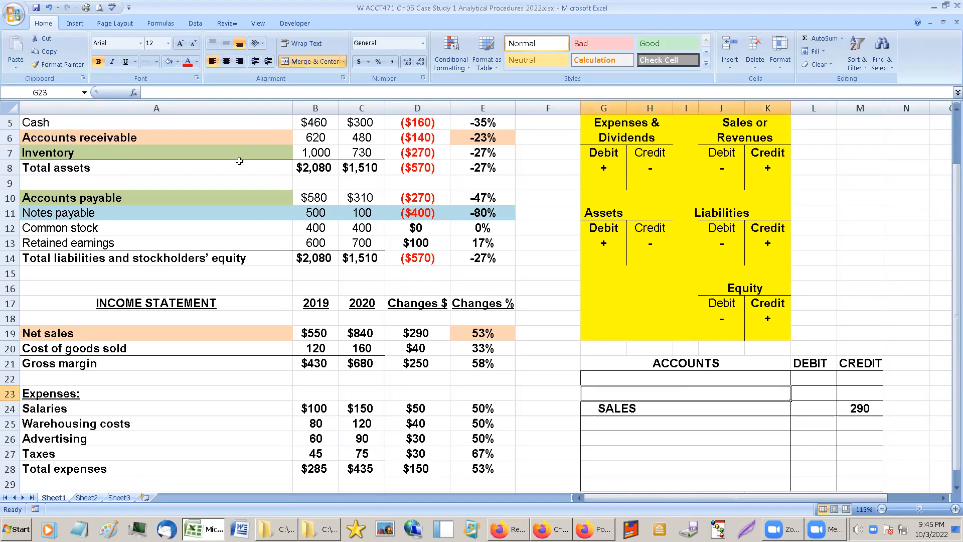
pyautogui.click(233, 142)
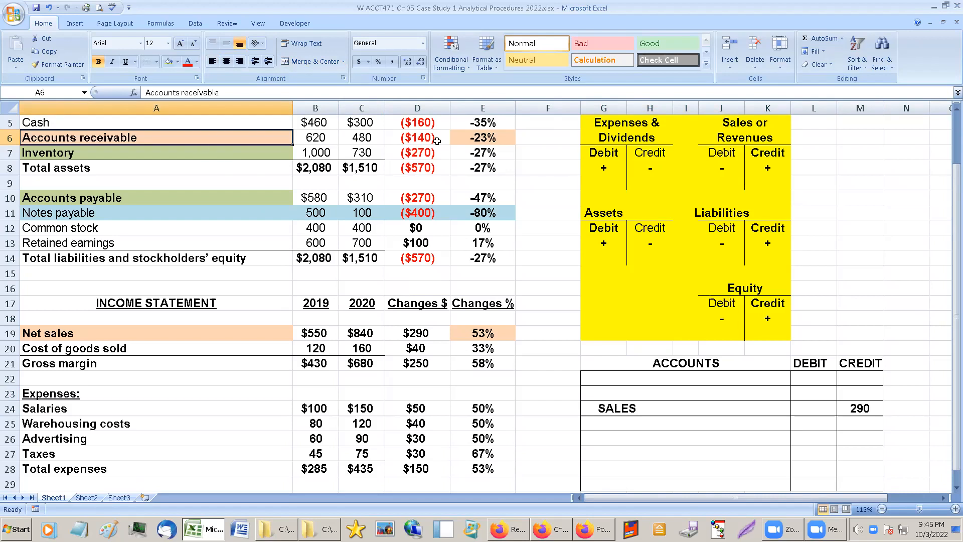
# Enter ACCOUNTS RECEIVABLE as the account on the line directly above SALES in the journal entry table.
pyautogui.click(601, 394)
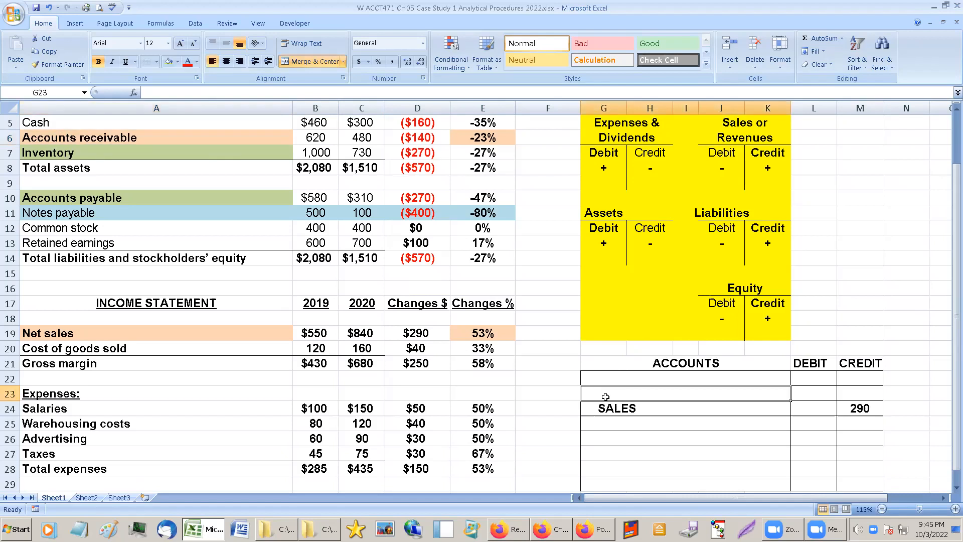
pyautogui.write('ACCOUNTS RECEIVABLE')
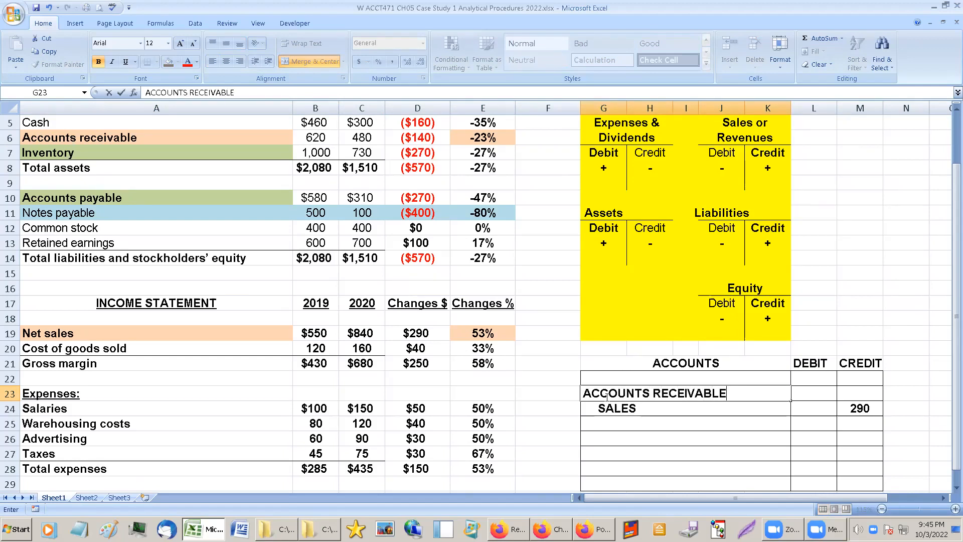
pyautogui.press('Return')
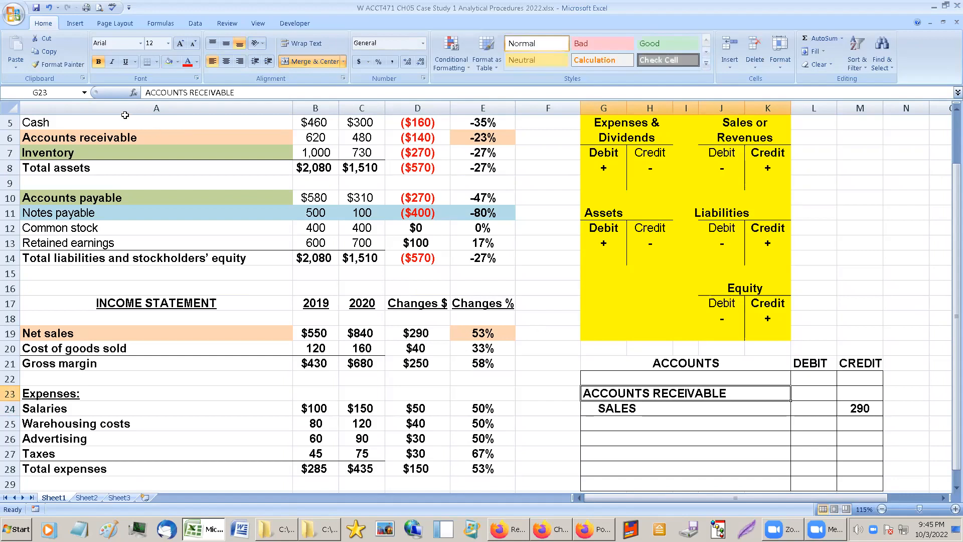
# Compare the Accounts receivable balance with the Cash and Inventory balances to test it as the offset to SALES.
pyautogui.click(123, 131)
pyautogui.click(361, 137)
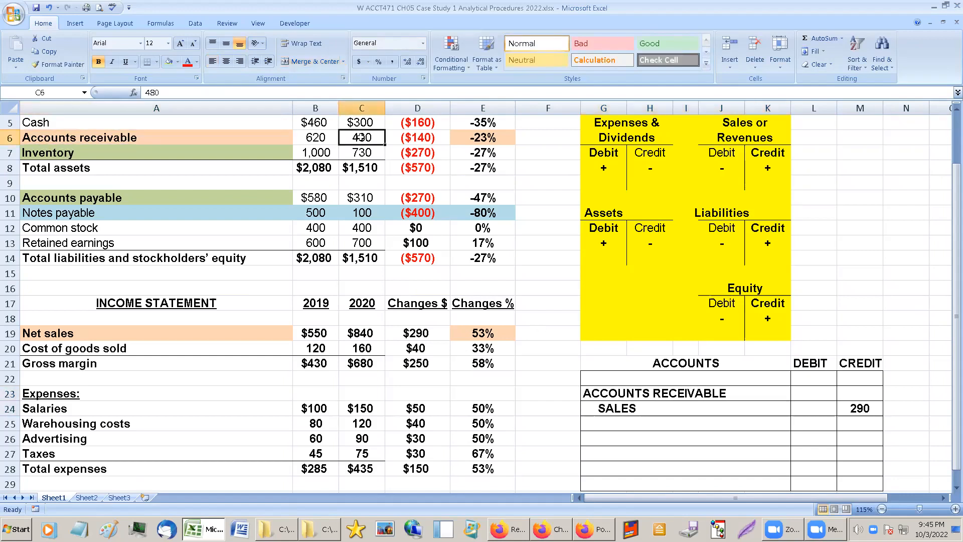
pyautogui.click(612, 392)
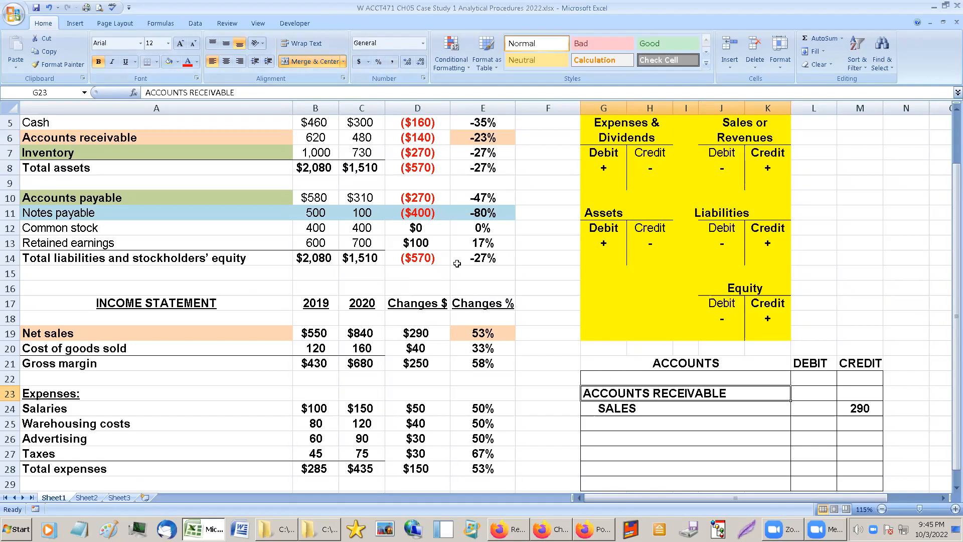
pyautogui.click(315, 146)
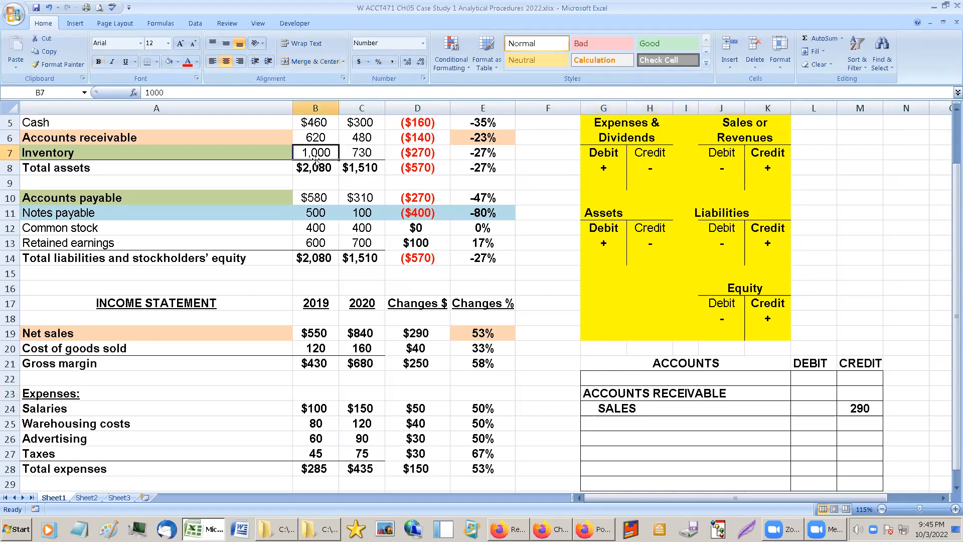
pyautogui.scroll(1, 315, 151)
pyautogui.click(355, 151)
pyautogui.click(358, 167)
pyautogui.click(362, 182)
pyautogui.click(363, 169)
pyautogui.click(364, 153)
pyautogui.click(365, 167)
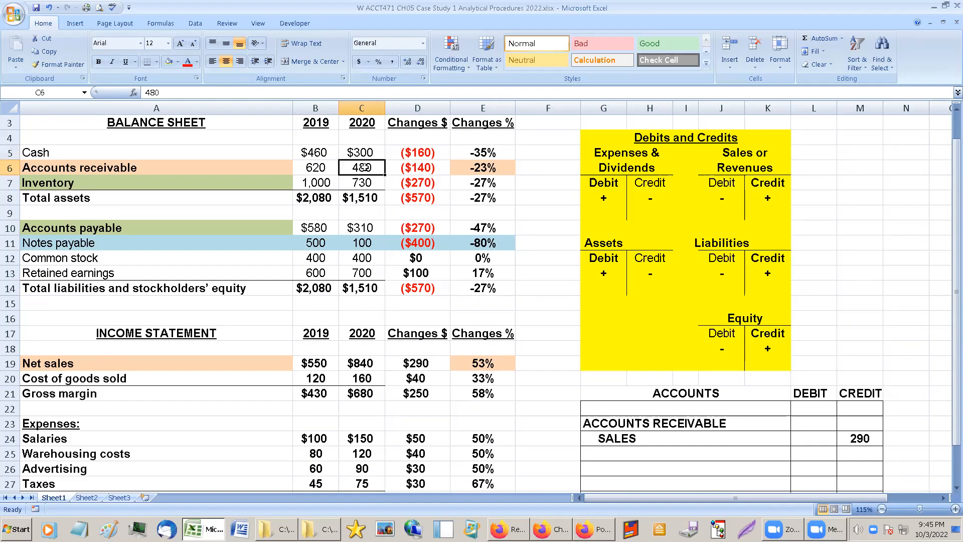
pyautogui.click(363, 152)
pyautogui.click(363, 168)
pyautogui.click(362, 182)
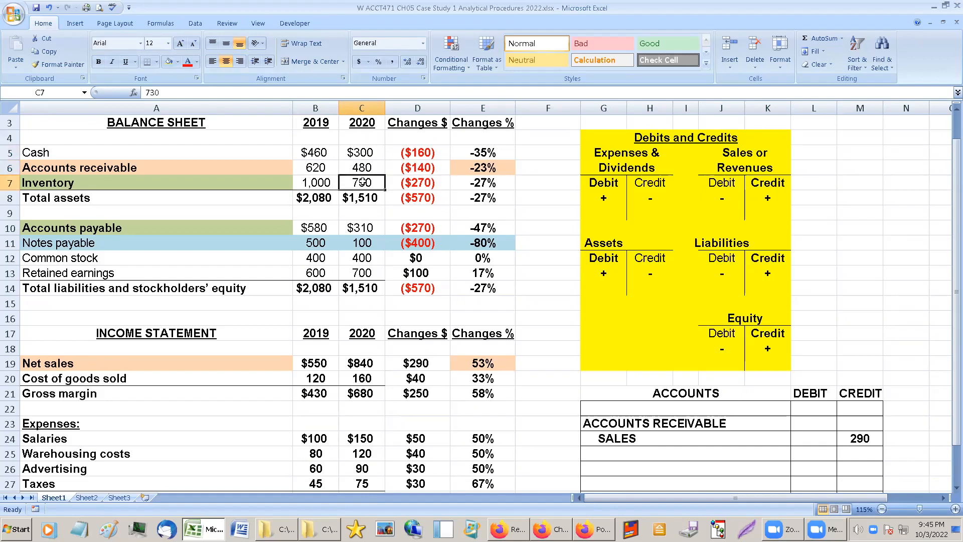
# Clear the ACCOUNTS RECEIVABLE entry from the line above SALES in the journal entry table.
pyautogui.rightClick(363, 182)
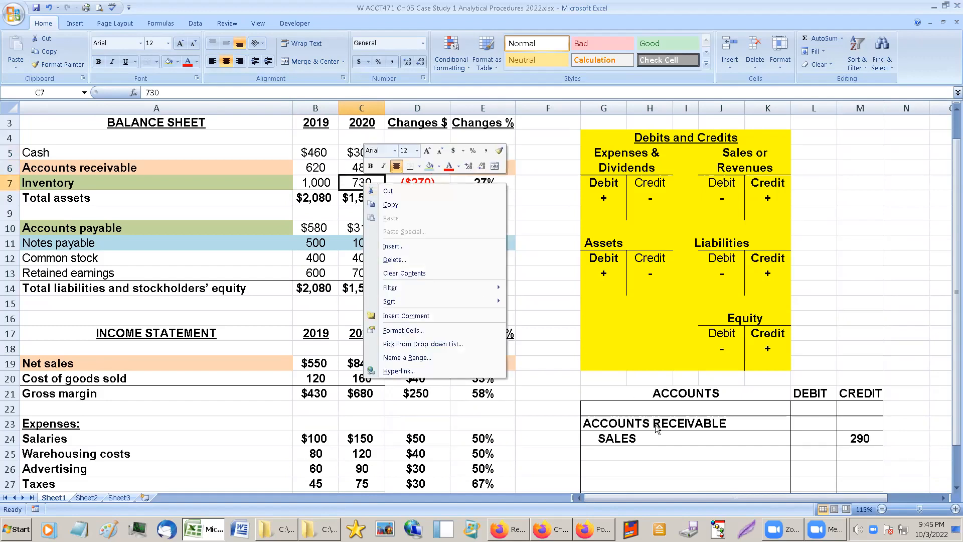
pyautogui.click(599, 422)
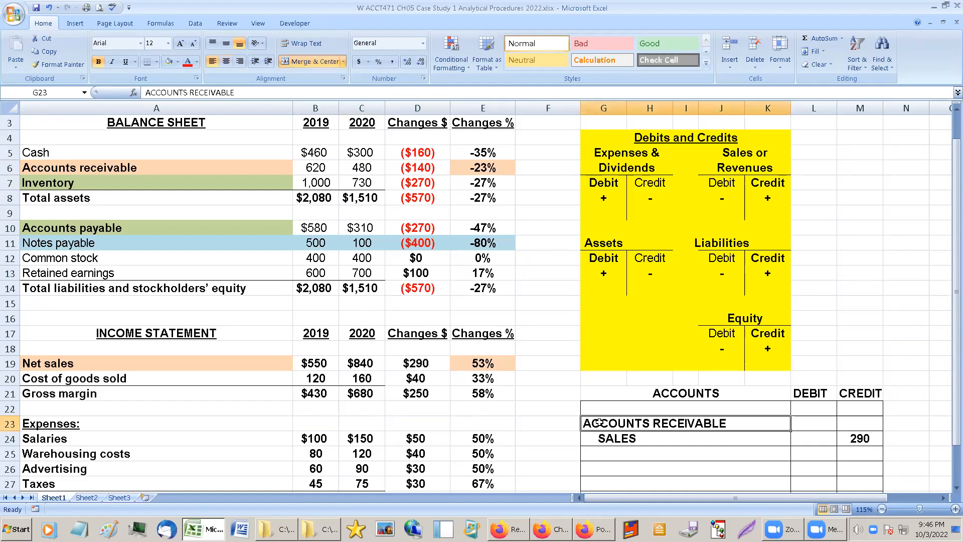
pyautogui.press('Delete')
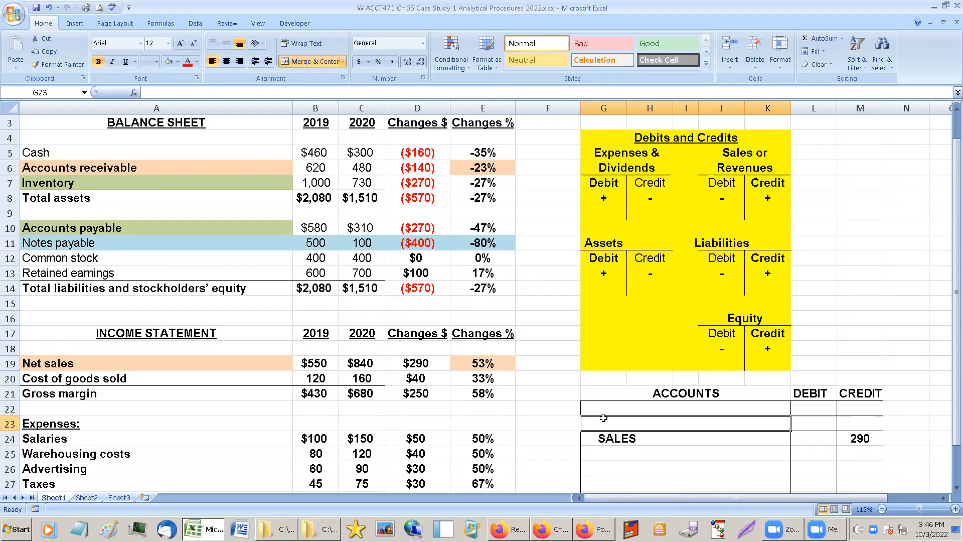
# Shade the Debit heading and its plus sign under Expenses & Dividends light blue.
pyautogui.moveTo(603, 179); pyautogui.dragTo(602, 197)
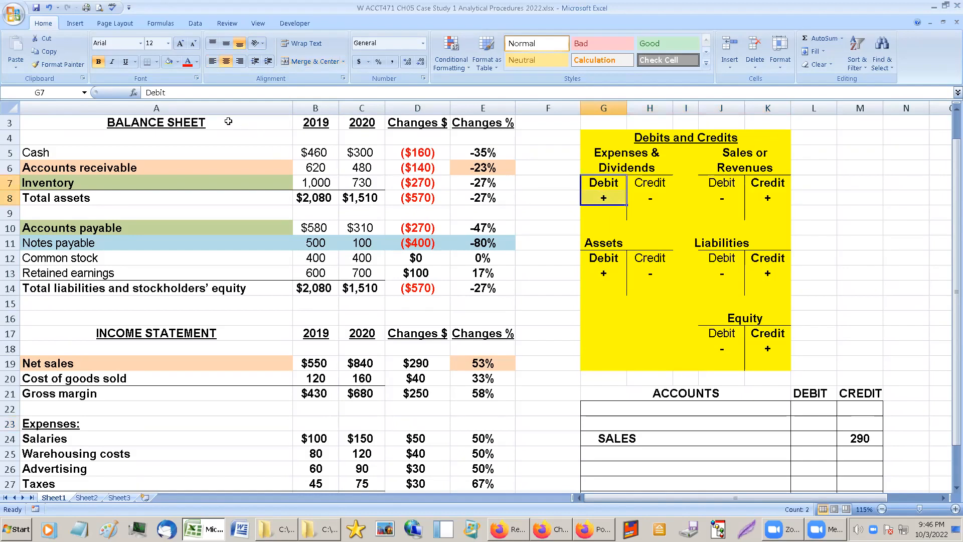
pyautogui.click(177, 63)
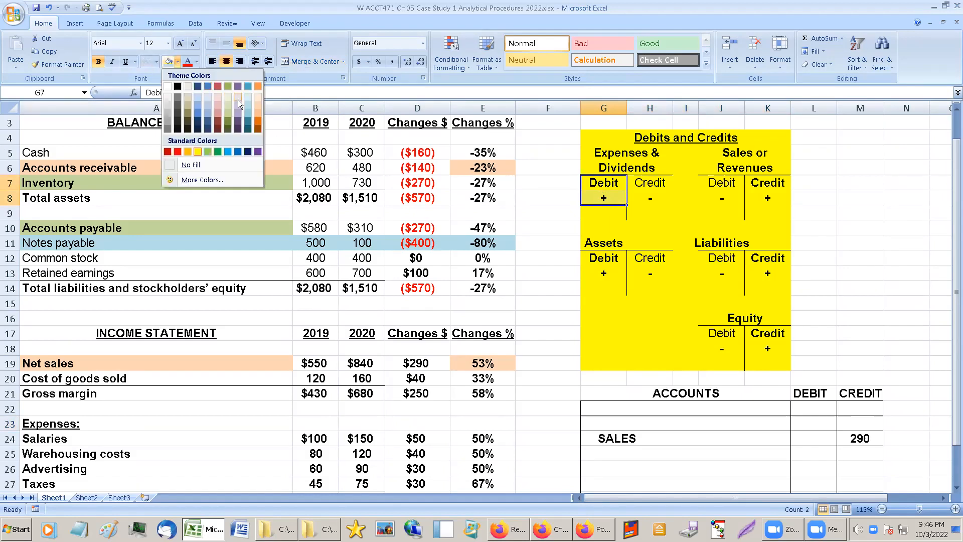
pyautogui.click(209, 98)
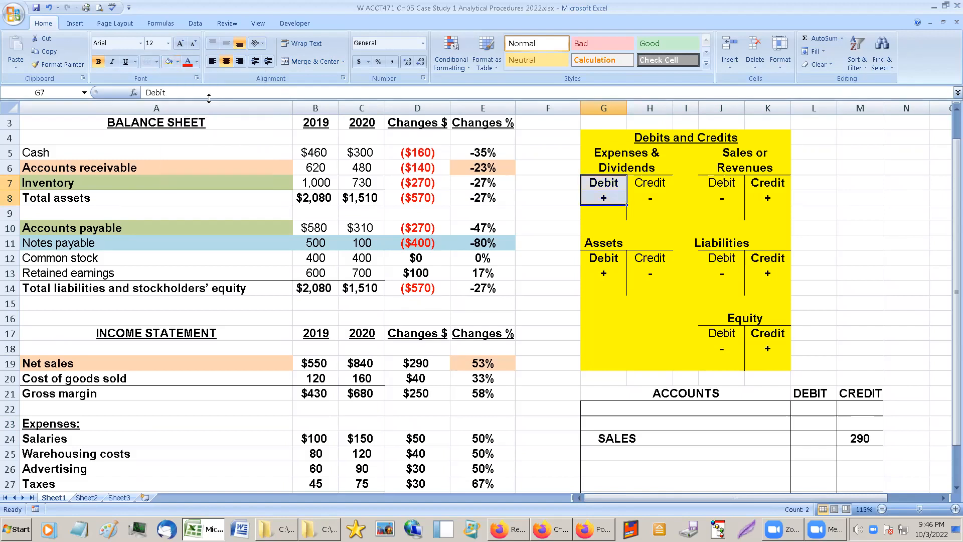
pyautogui.click(647, 245)
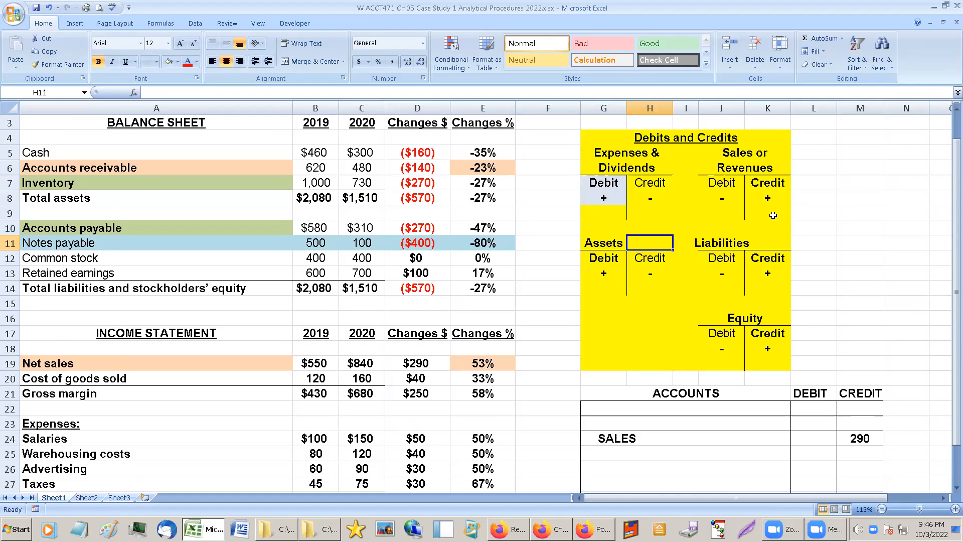
# Shade the Credit heading and its plus sign under Sales or Revenues light blue.
pyautogui.moveTo(763, 185); pyautogui.dragTo(766, 197)
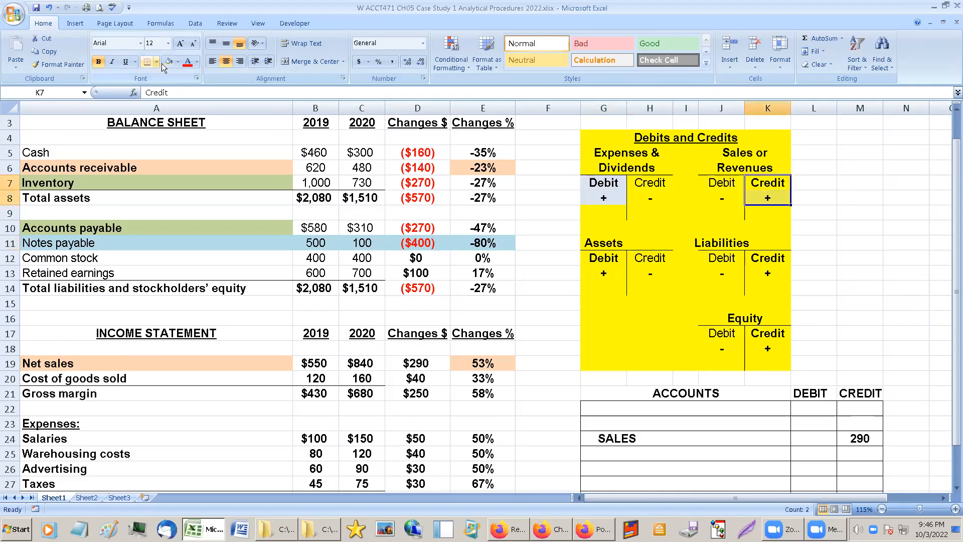
pyautogui.click(852, 196)
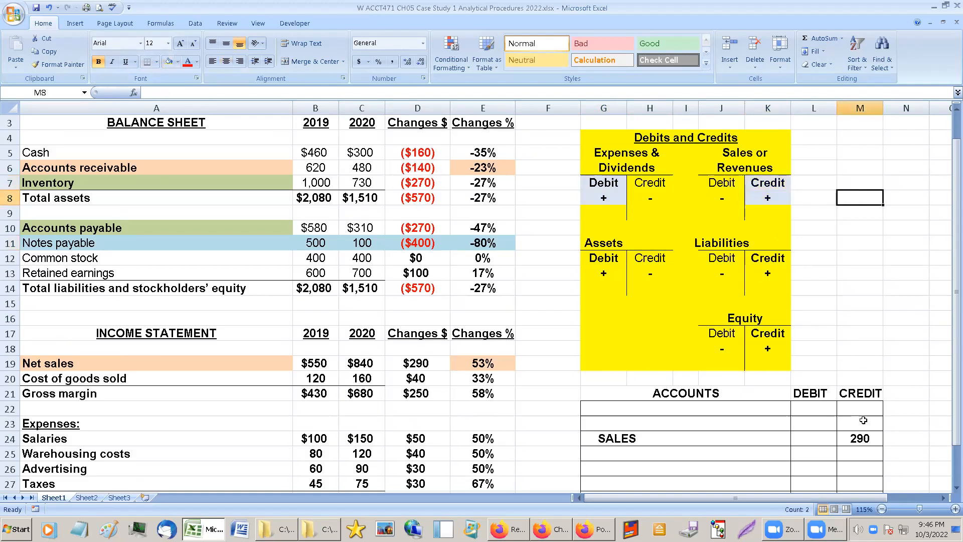
# Shade the 290 credit amount for SALES and the journal entry's CREDIT and DEBIT headings light blue.
pyautogui.click(169, 63)
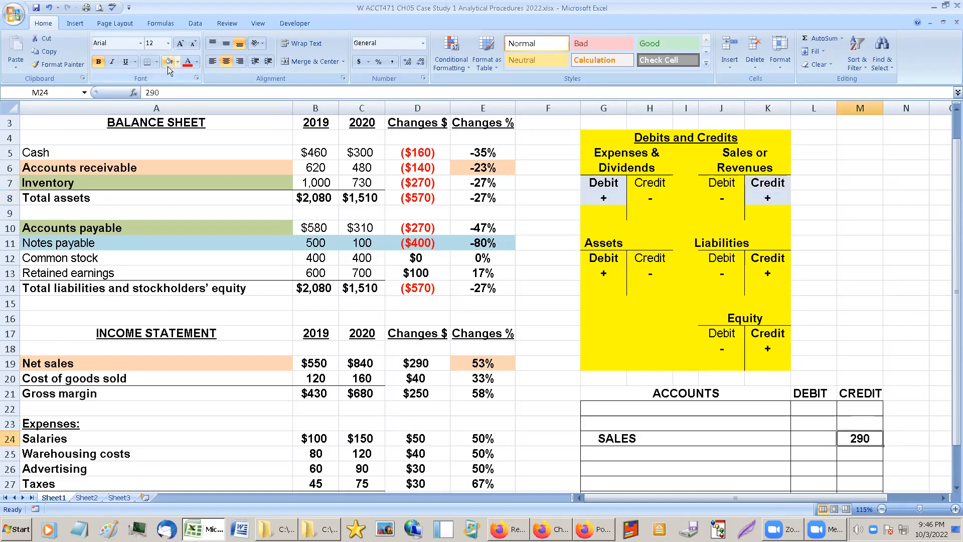
pyautogui.click(868, 394)
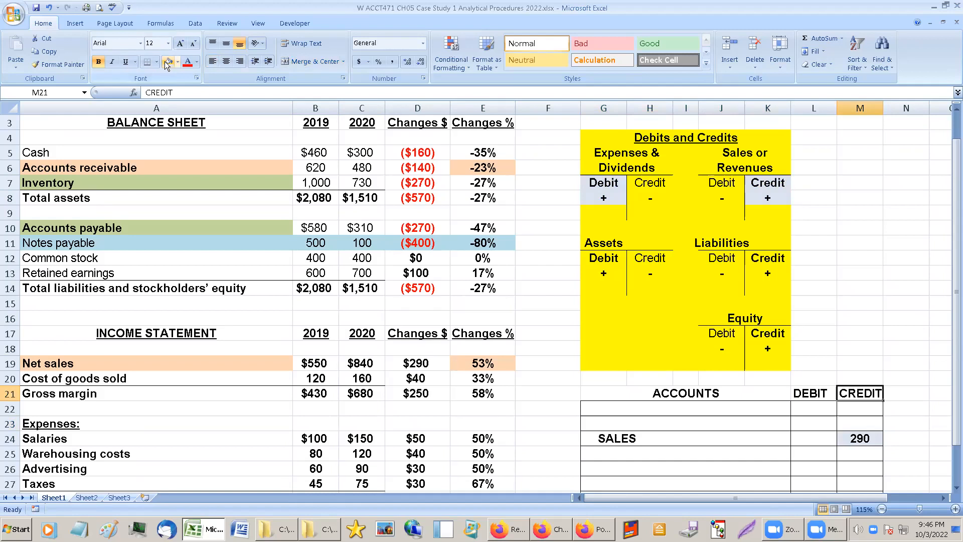
pyautogui.click(848, 279)
pyautogui.click(818, 392)
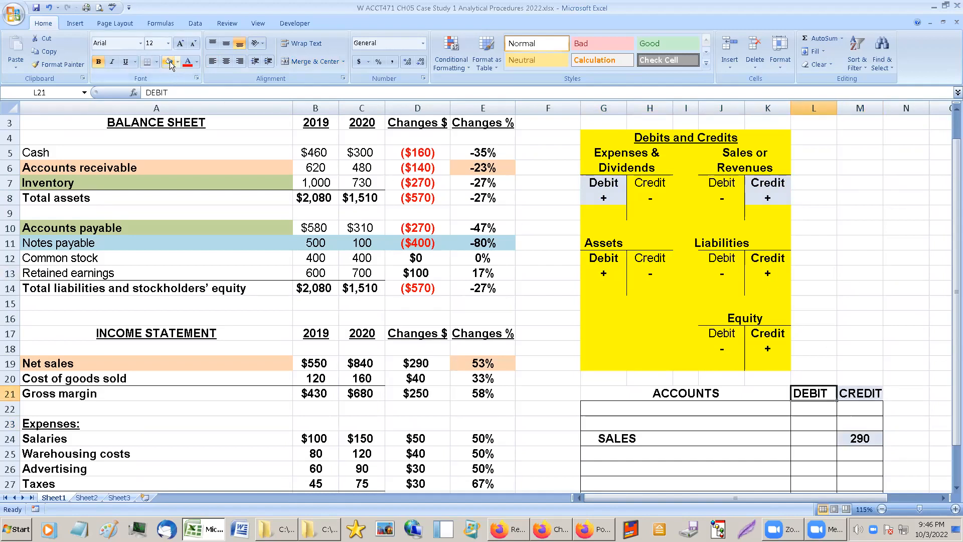
# Shade the Debit heading and its plus sign under Assets light blue.
pyautogui.click(606, 196)
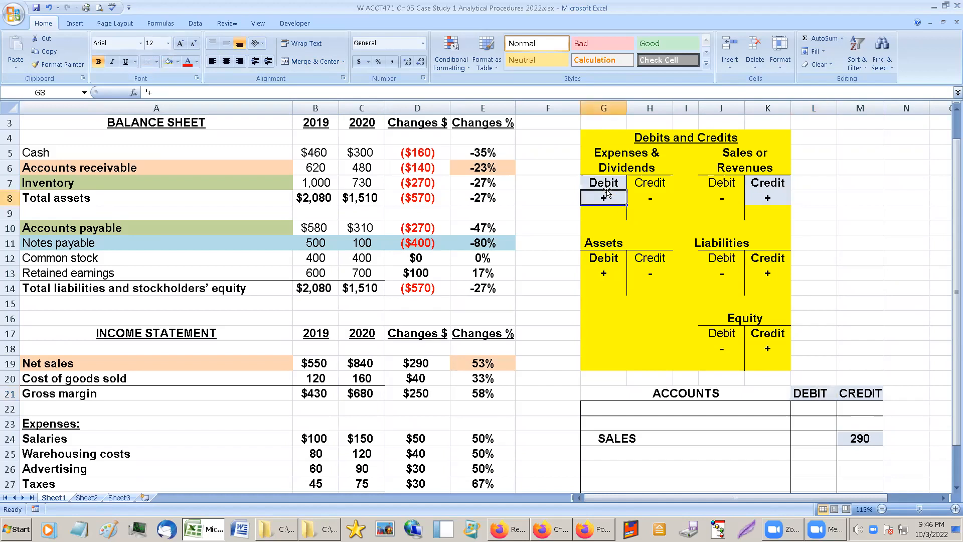
pyautogui.moveTo(596, 257); pyautogui.dragTo(584, 271)
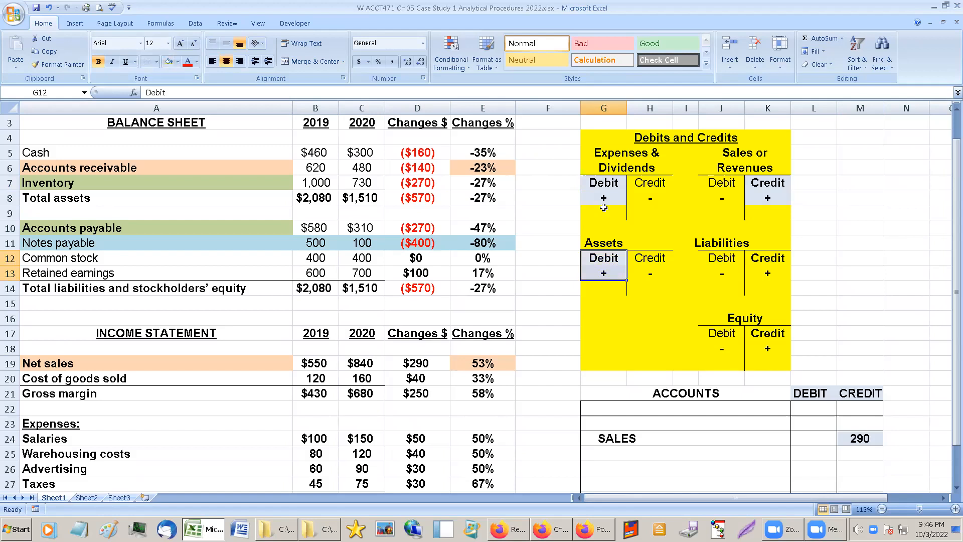
# Fill the Debit heading, its plus sign and the cell beneath them under Expenses & Dividends with yellow.
pyautogui.moveTo(597, 183); pyautogui.dragTo(603, 211)
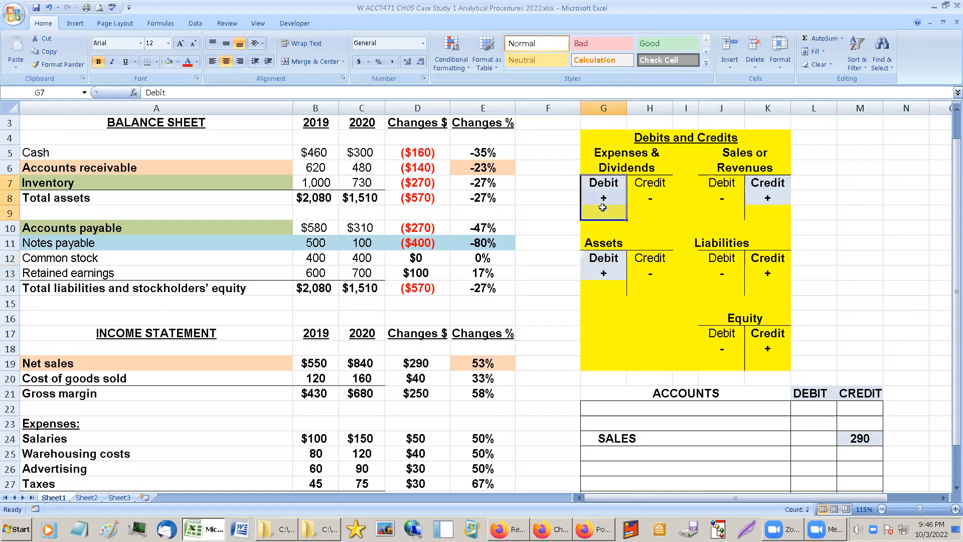
pyautogui.click(176, 63)
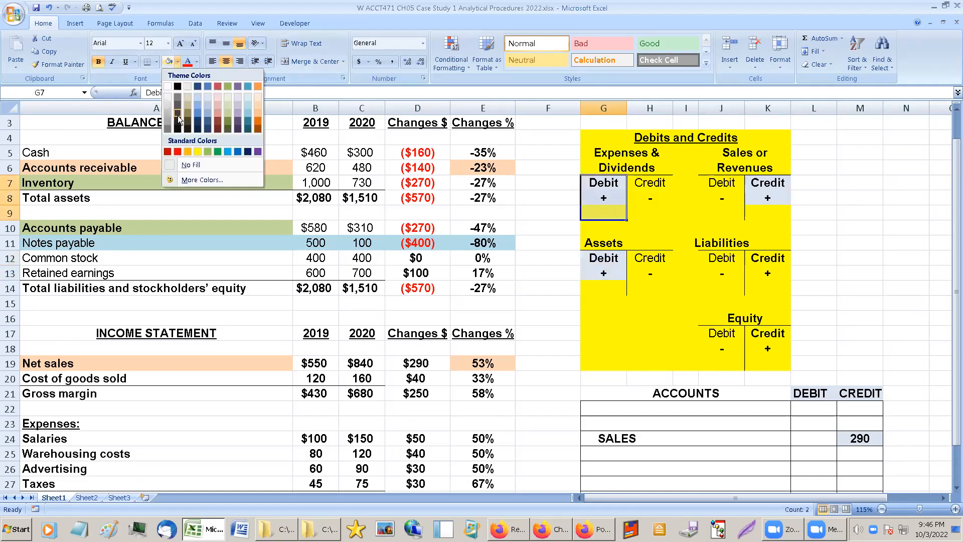
pyautogui.click(194, 152)
pyautogui.click(675, 246)
pyautogui.click(665, 284)
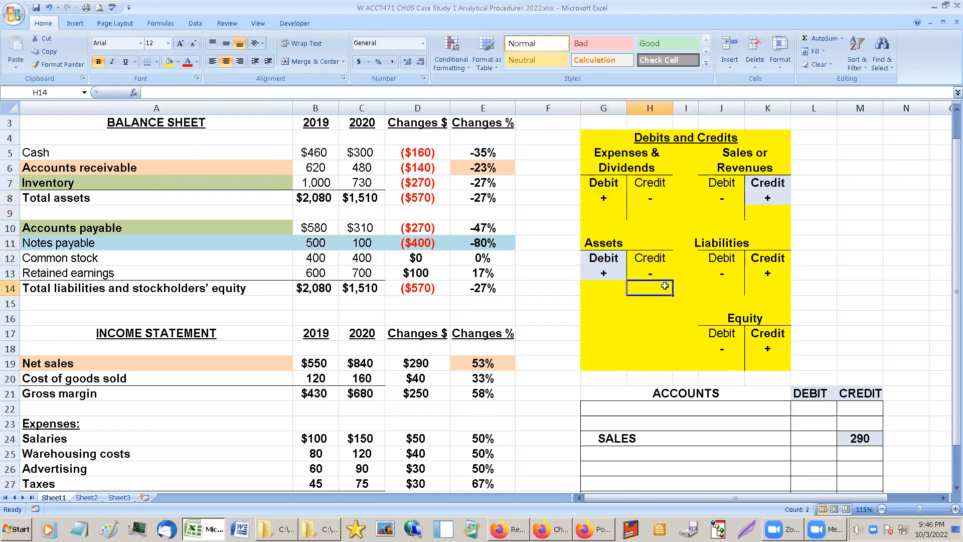
# Compare the Credit side of Sales or Revenues with the Debit side of Assets.
pyautogui.click(778, 195)
pyautogui.click(620, 260)
pyautogui.click(767, 199)
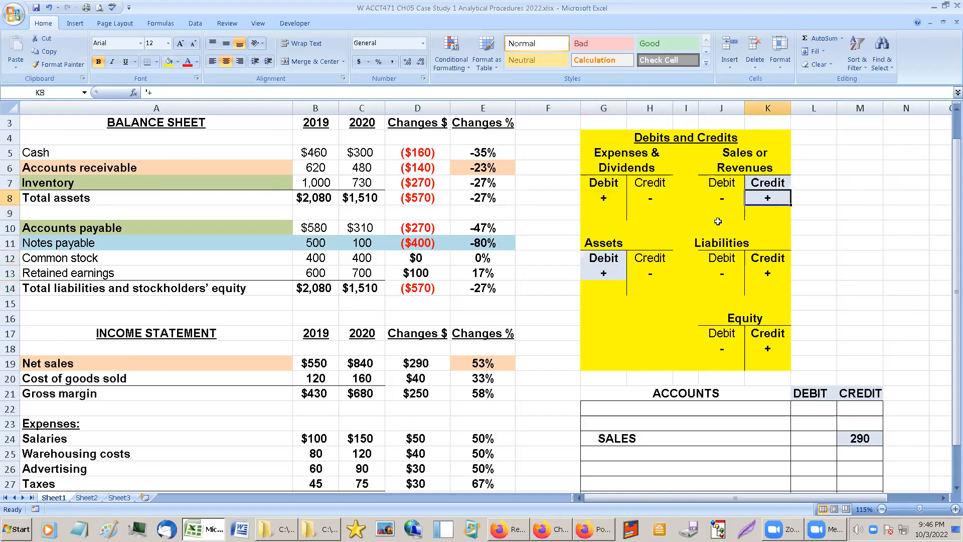
pyautogui.click(616, 253)
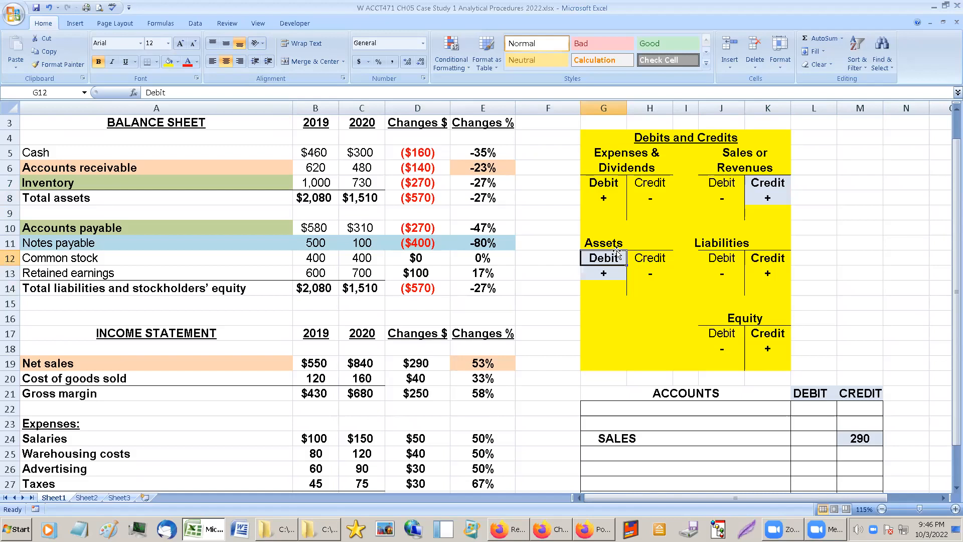
pyautogui.click(614, 271)
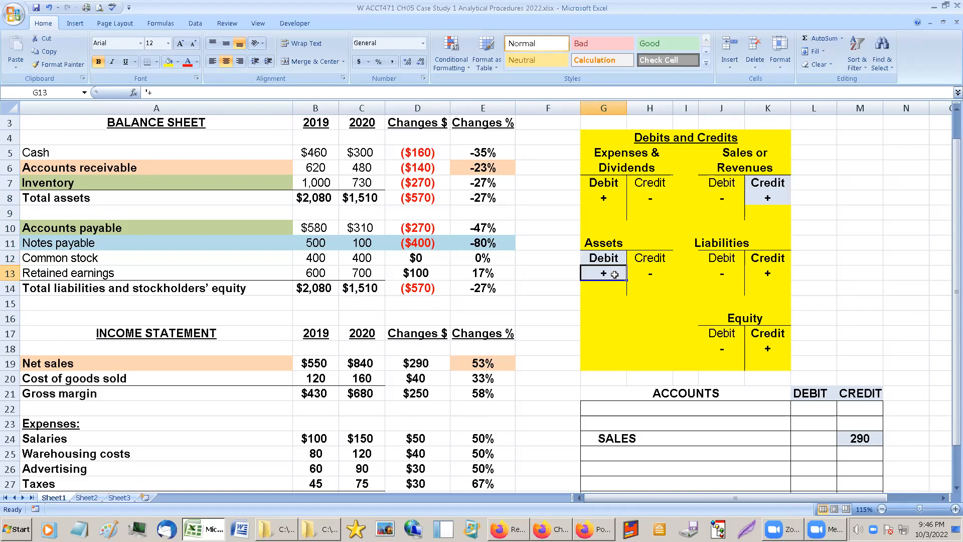
# Reapply the light blue shading to the Debit heading and its plus sign under Expenses & Dividends.
pyautogui.click(604, 179)
pyautogui.moveTo(603, 180); pyautogui.dragTo(603, 201)
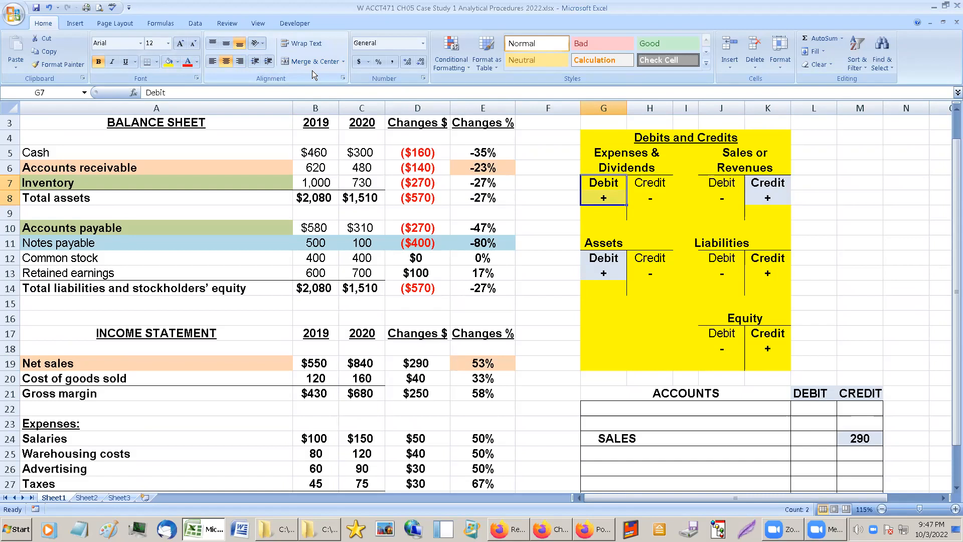
pyautogui.click(177, 60)
pyautogui.click(627, 258)
pyautogui.click(604, 256)
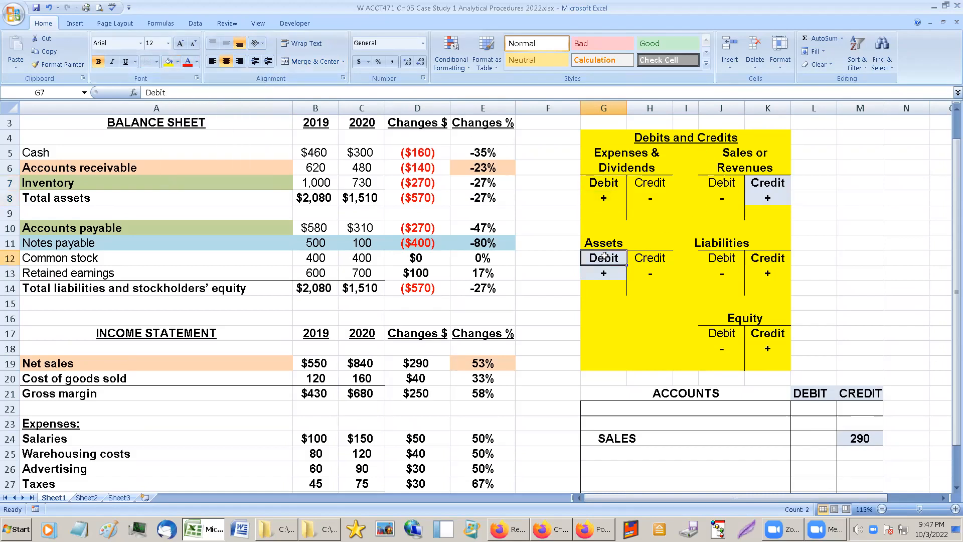
pyautogui.click(156, 61)
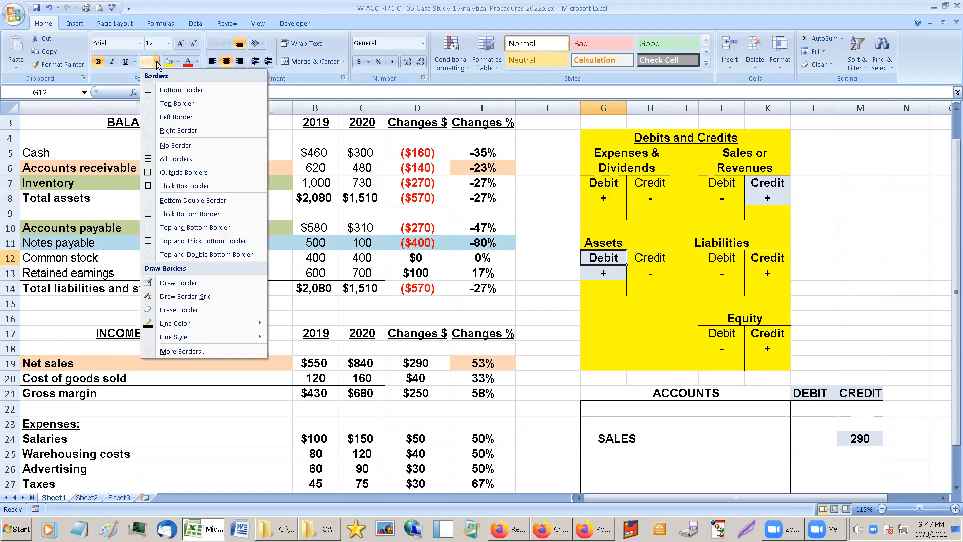
pyautogui.click(177, 60)
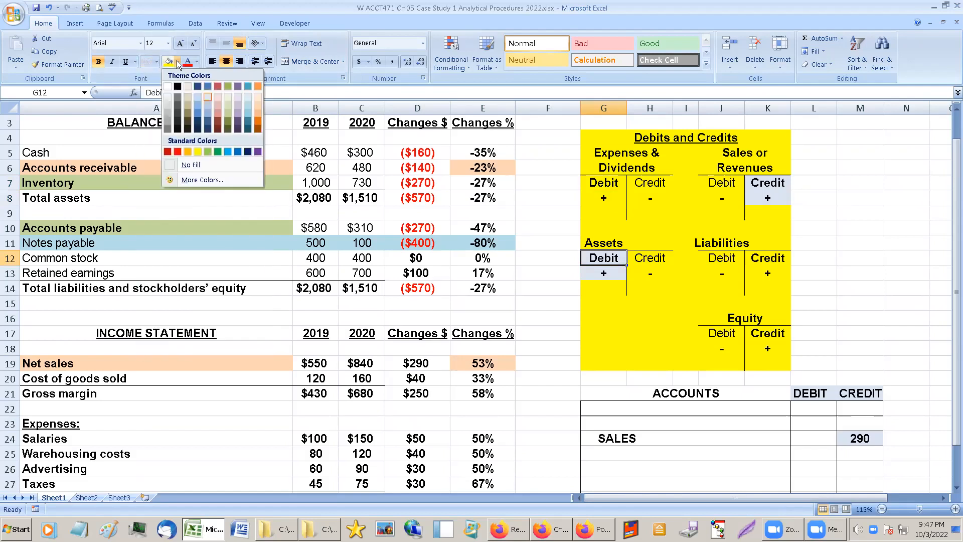
pyautogui.click(207, 96)
pyautogui.click(606, 183)
pyautogui.moveTo(606, 182); pyautogui.dragTo(606, 197)
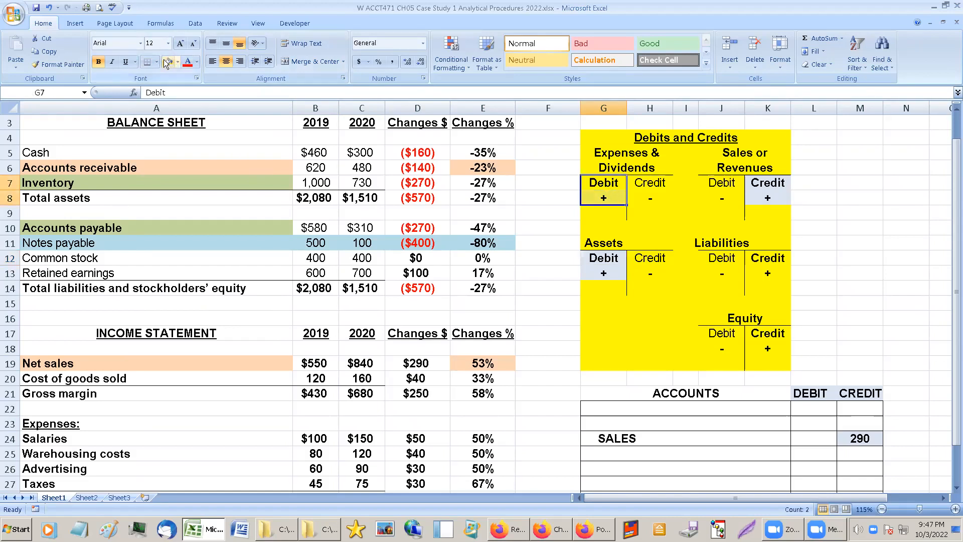
pyautogui.click(624, 258)
# Examine the 2020 taxes amount and the 2020 and 2019 net income in the income statement.
pyautogui.scroll(-1, 362, 409)
pyautogui.scroll(-1, 362, 409)
pyautogui.click(364, 421)
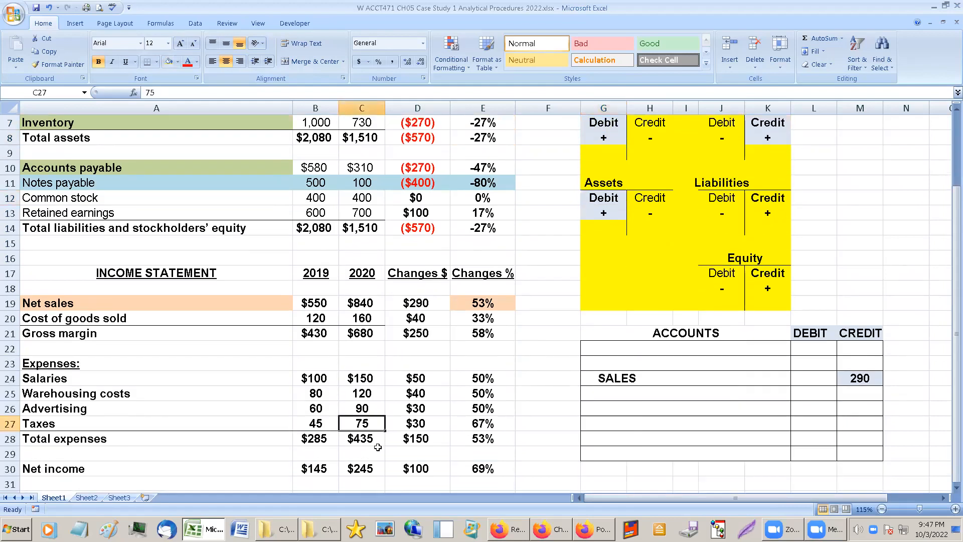
pyautogui.click(357, 466)
pyautogui.click(316, 466)
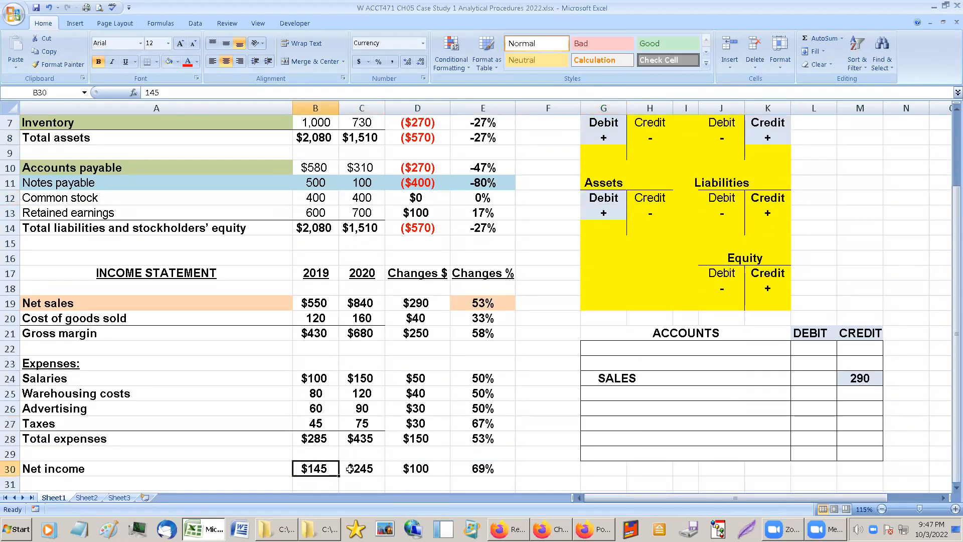
# Compare the Credit side of Sales or Revenues with the Debit sides of Assets and of Expenses & Dividends as possible offsets to SALES.
pyautogui.scroll(2, 414, 429)
pyautogui.click(767, 186)
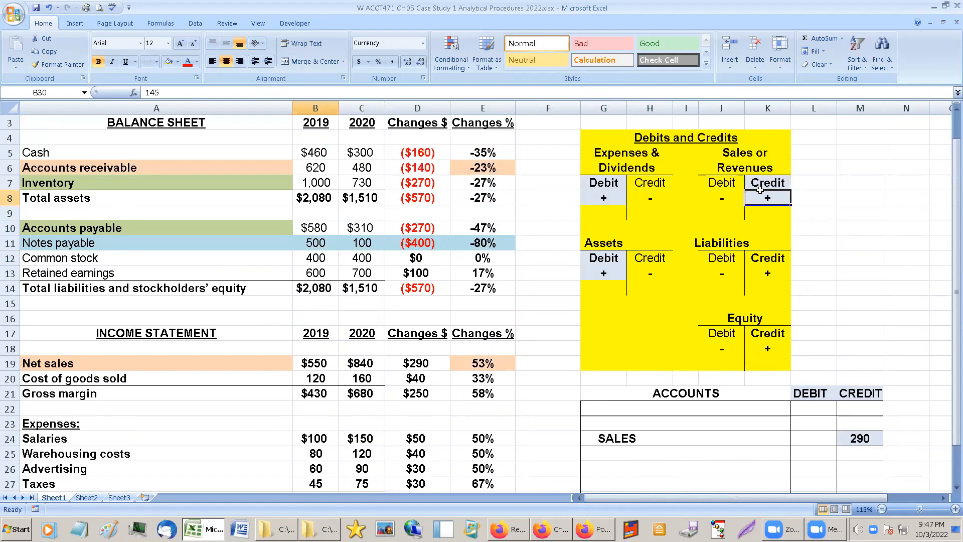
pyautogui.click(612, 271)
pyautogui.click(764, 186)
pyautogui.click(594, 192)
pyautogui.click(595, 181)
pyautogui.click(758, 185)
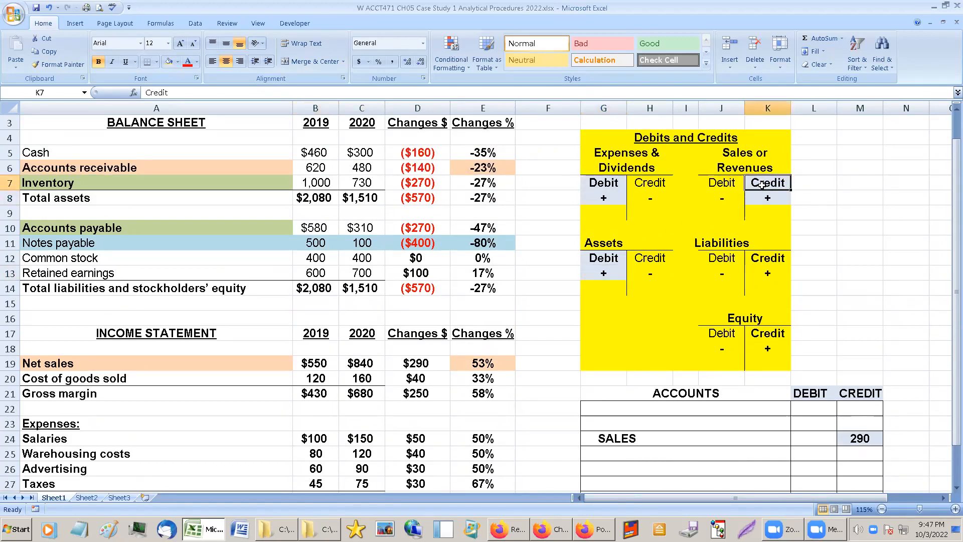
pyautogui.click(608, 186)
pyautogui.click(772, 187)
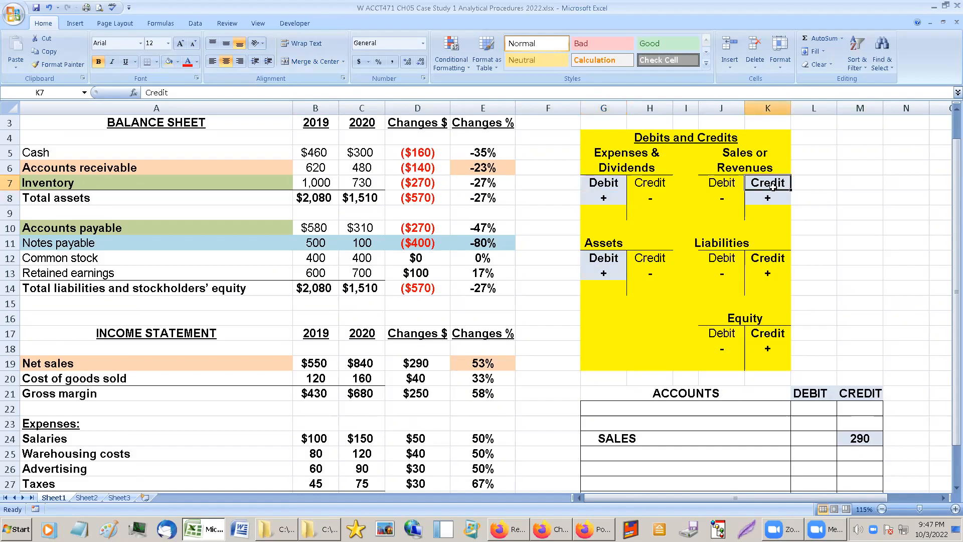
pyautogui.click(614, 183)
pyautogui.click(814, 422)
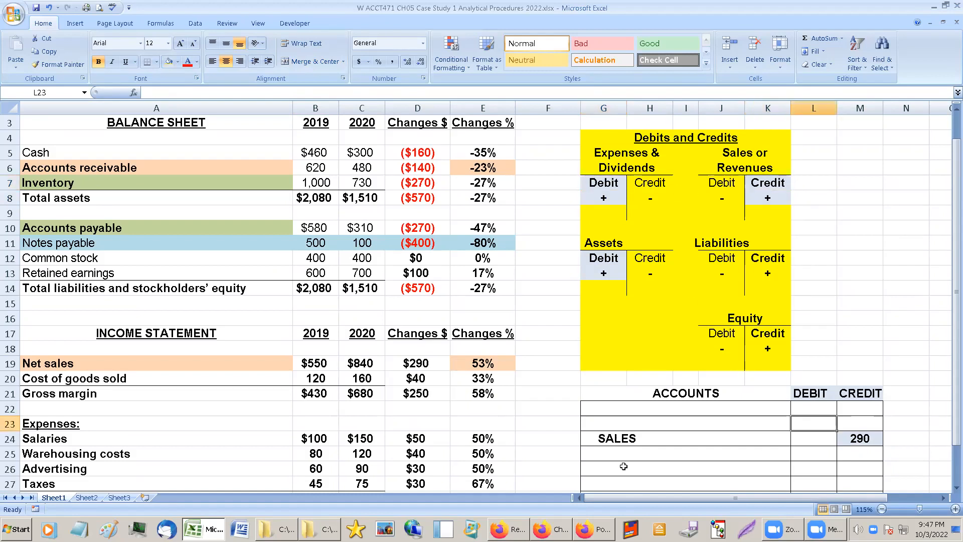
# Review the dollar changes in individual expenses and net income, along with the 2020 expense and net income amounts.
pyautogui.scroll(-1, 502, 459)
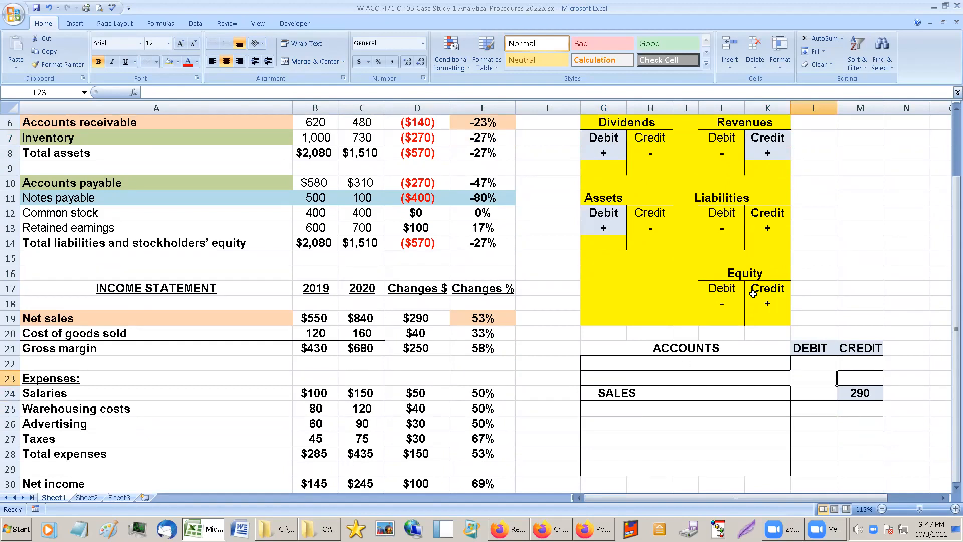
pyautogui.scroll(1, 752, 293)
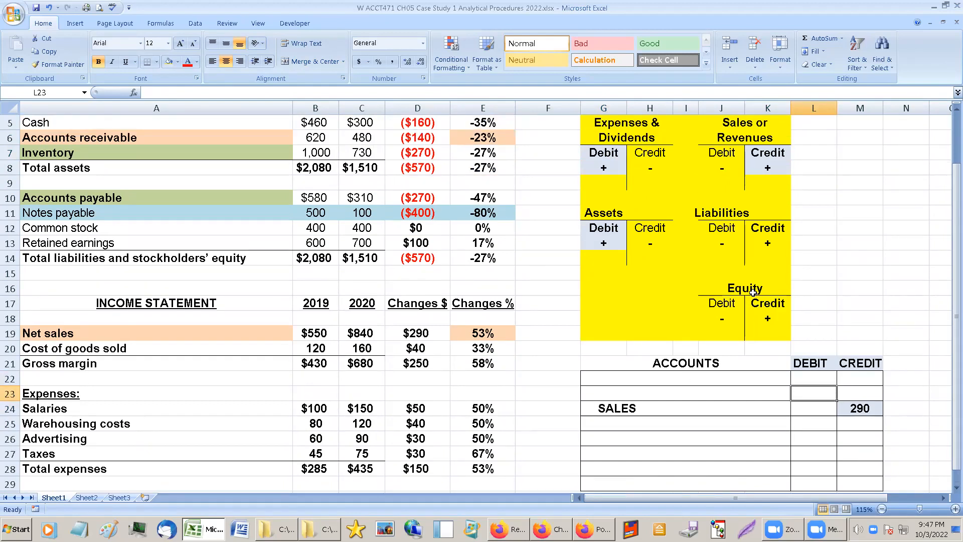
pyautogui.scroll(-2, 752, 293)
pyautogui.click(423, 395)
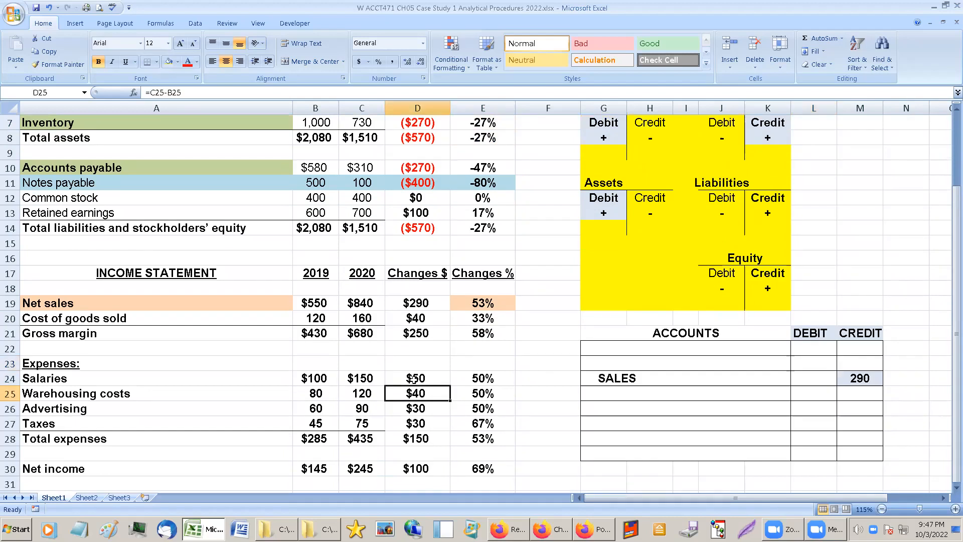
pyautogui.moveTo(414, 379); pyautogui.dragTo(415, 424)
pyautogui.click(415, 468)
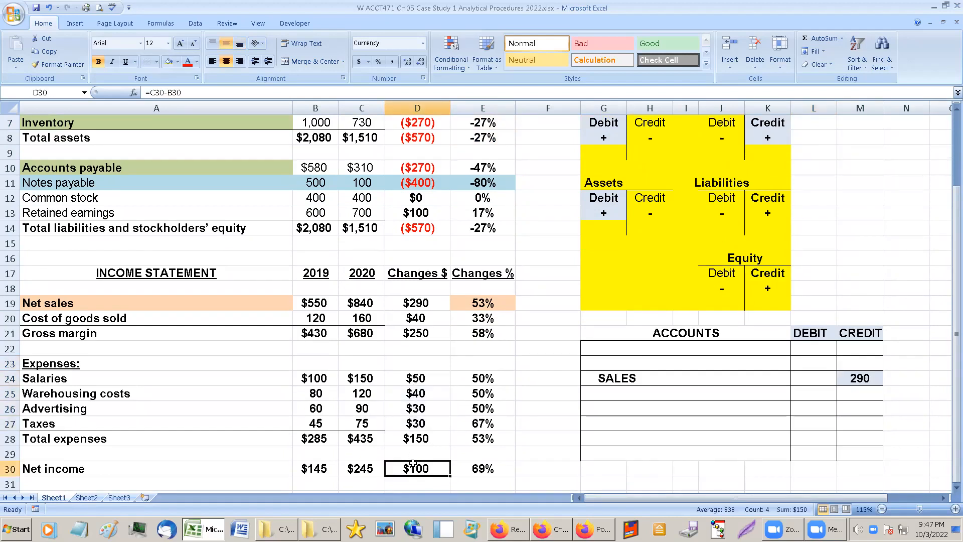
pyautogui.click(366, 469)
pyautogui.click(362, 362)
pyautogui.moveTo(361, 377); pyautogui.dragTo(364, 468)
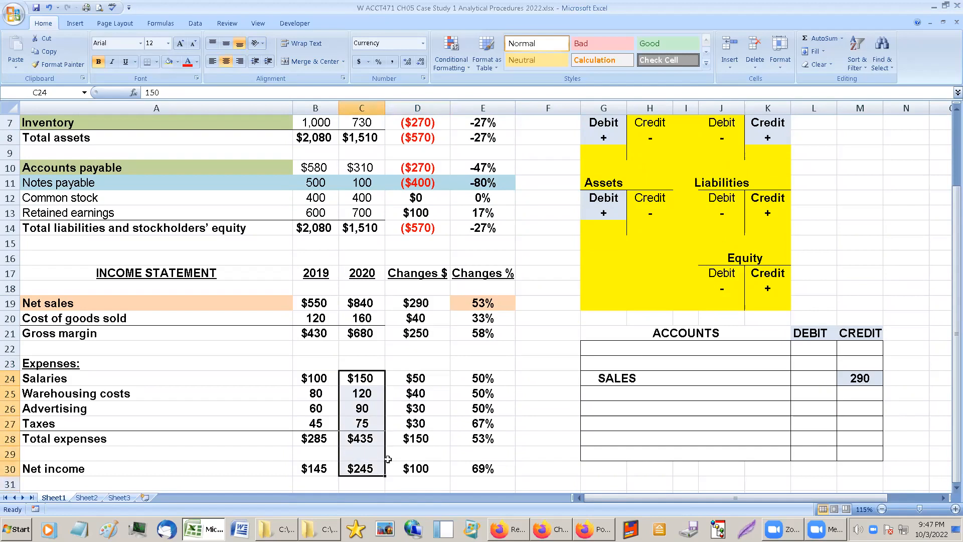
# Shade the dollar changes for Total expenses and Net sales light blue.
pyautogui.click(416, 440)
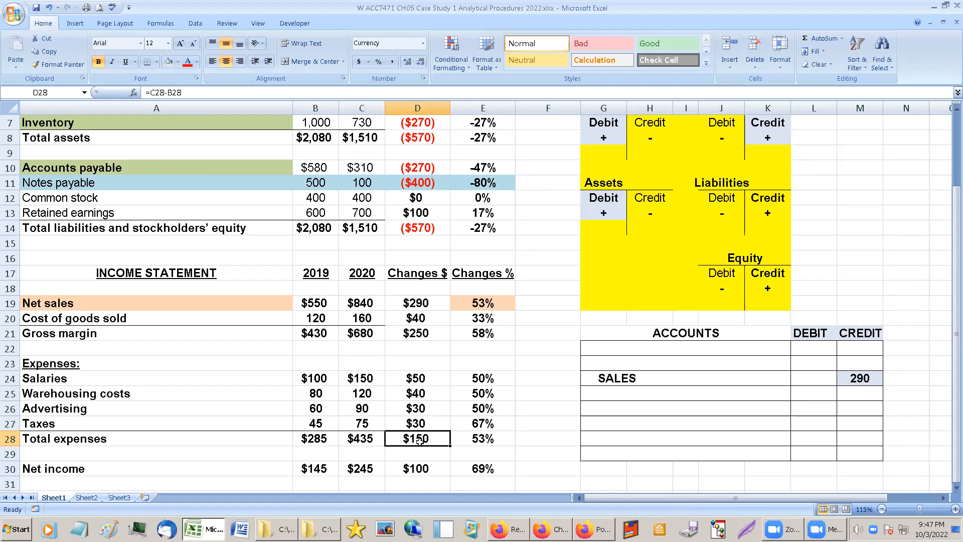
pyautogui.click(169, 62)
pyautogui.click(410, 301)
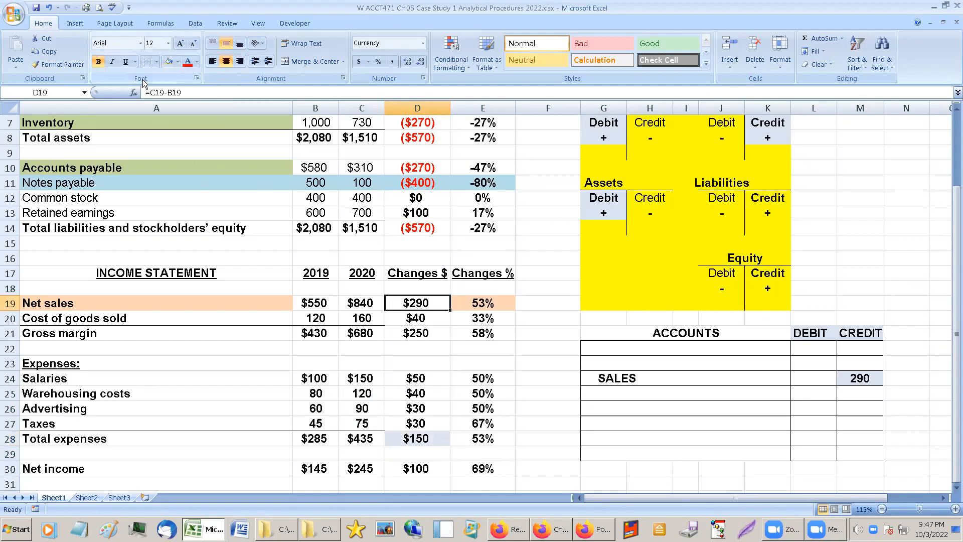
pyautogui.click(168, 62)
# Check the dollar change in Total expenses against the Debit rules for Expenses & Dividends and for Assets.
pyautogui.click(421, 408)
pyautogui.click(422, 441)
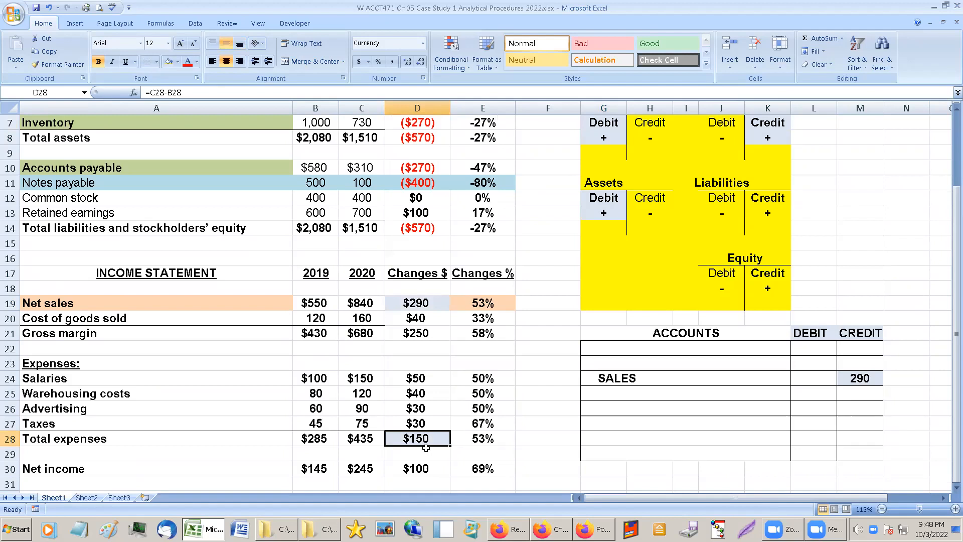
pyautogui.scroll(2, 618, 304)
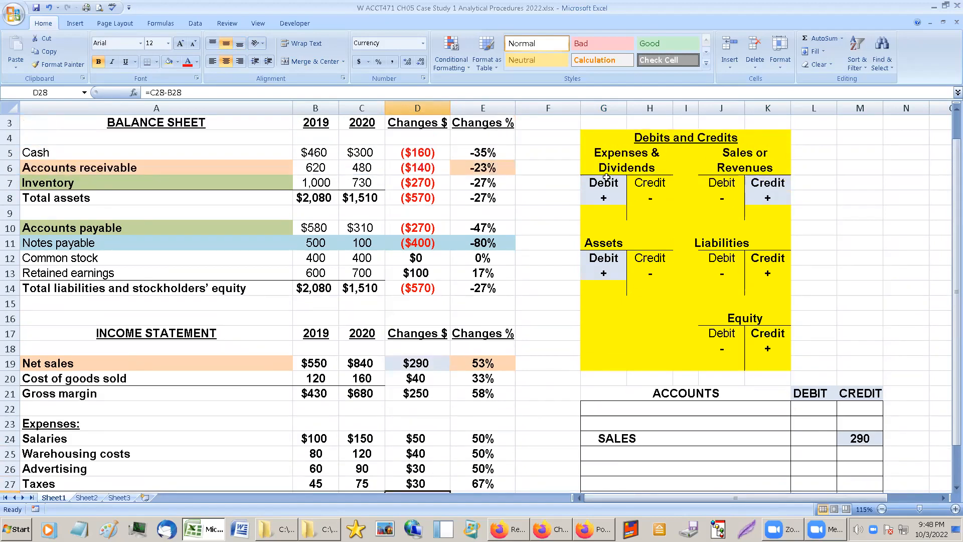
pyautogui.click(606, 180)
pyautogui.click(607, 153)
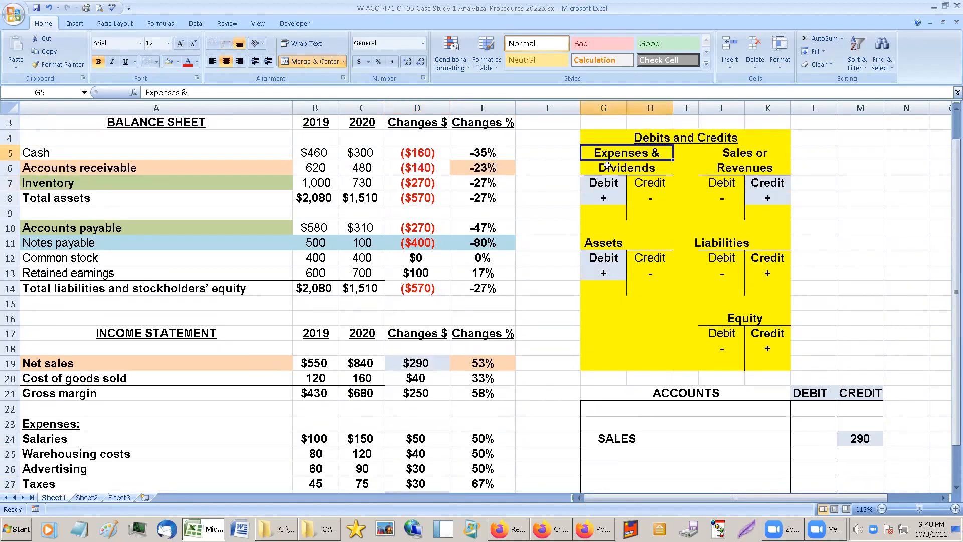
pyautogui.click(604, 183)
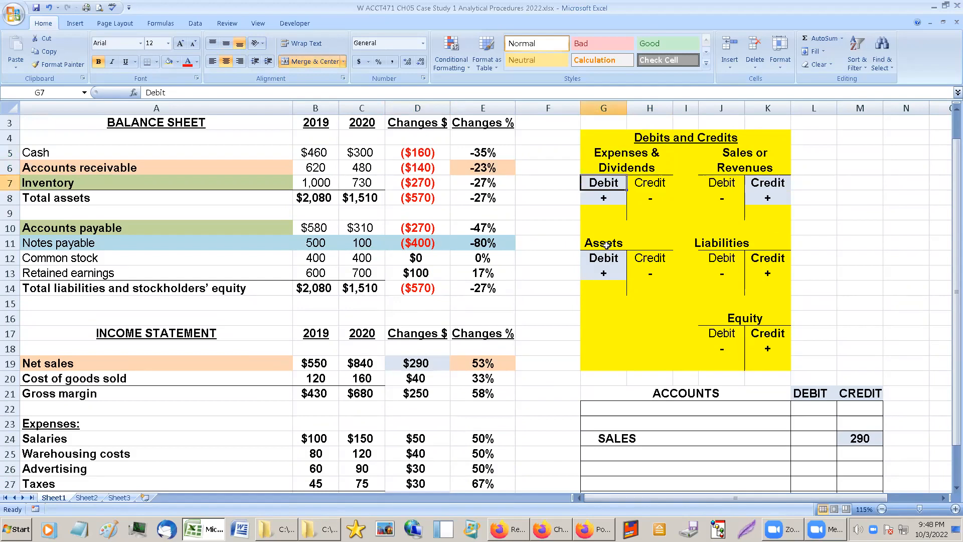
pyautogui.moveTo(603, 258); pyautogui.dragTo(603, 277)
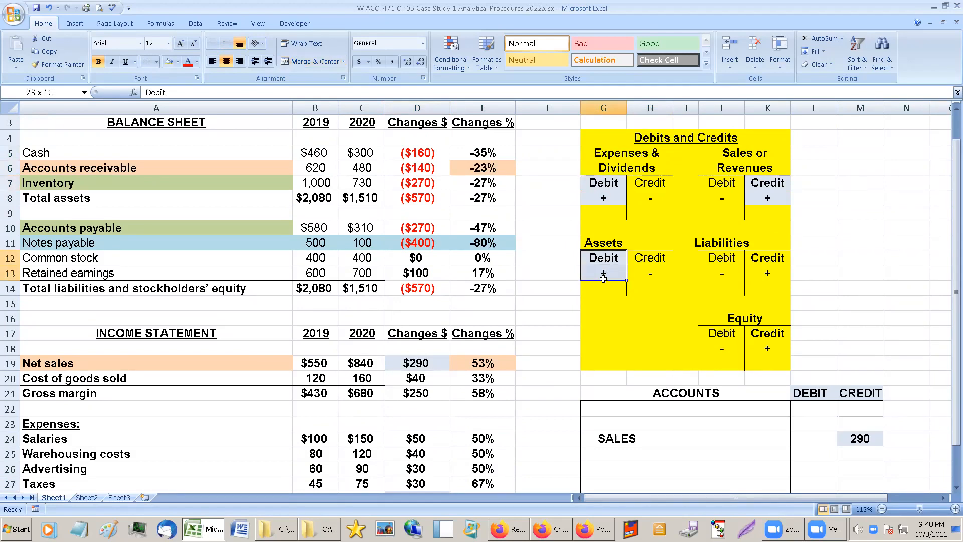
# Check the dollar changes in Accounts payable and Notes payable, and shade the Liabilities Debit side light blue in bold.
pyautogui.click(604, 241)
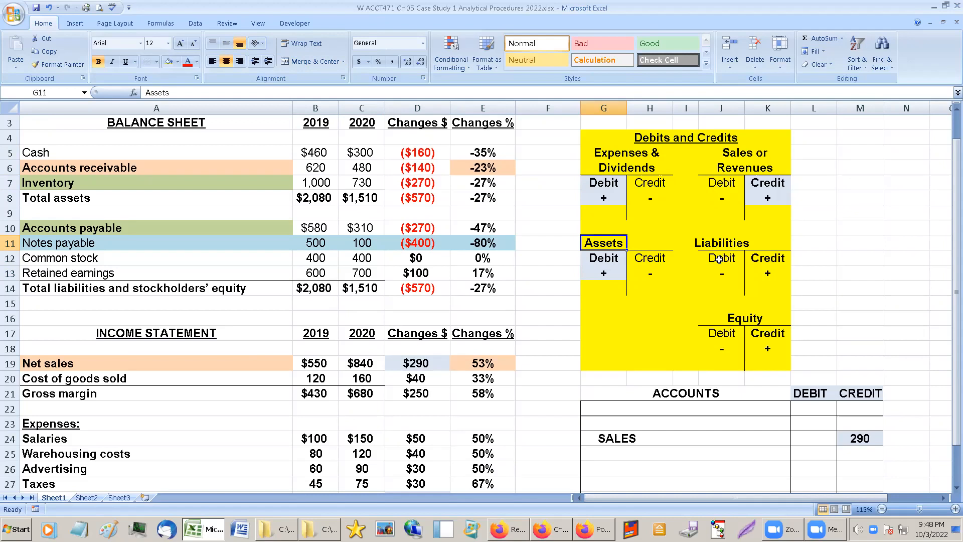
pyautogui.click(419, 226)
pyautogui.moveTo(422, 225); pyautogui.dragTo(427, 243)
pyautogui.moveTo(720, 259); pyautogui.dragTo(715, 271)
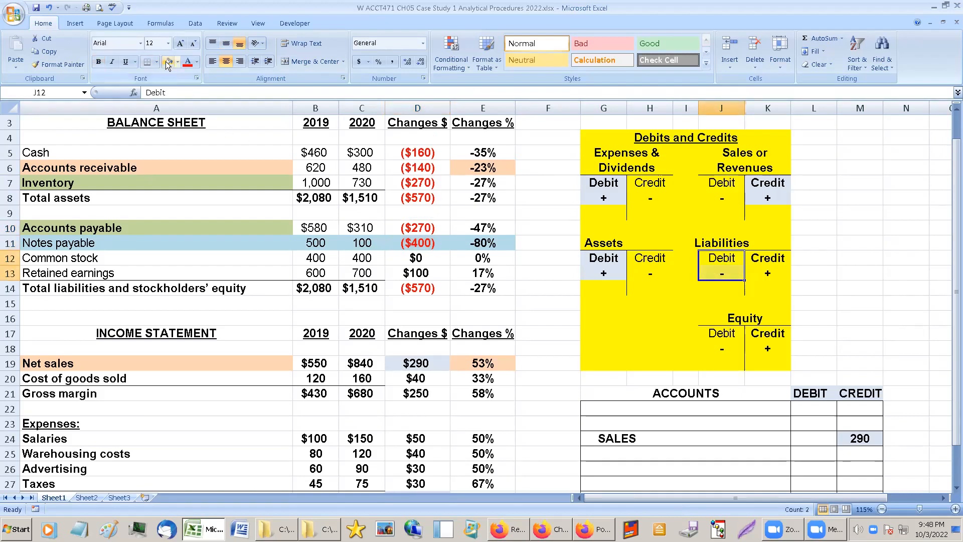
pyautogui.click(100, 62)
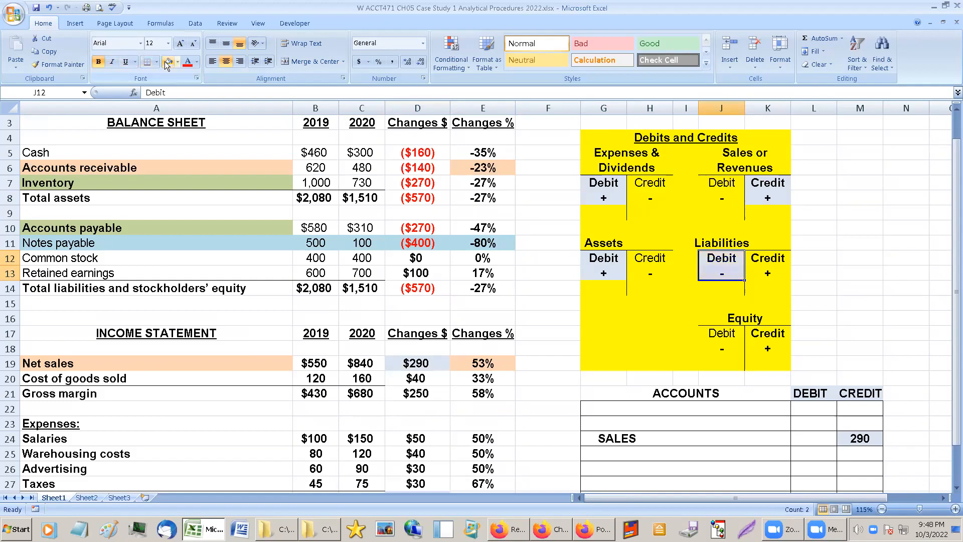
# Compare the Credit side of Sales or Revenues with the Debit side of Liabilities, and check the Notes payable balances and change against the SALES credit.
pyautogui.click(764, 183)
pyautogui.click(727, 272)
pyautogui.click(775, 197)
pyautogui.click(715, 245)
pyautogui.click(722, 257)
pyautogui.click(771, 182)
pyautogui.click(721, 260)
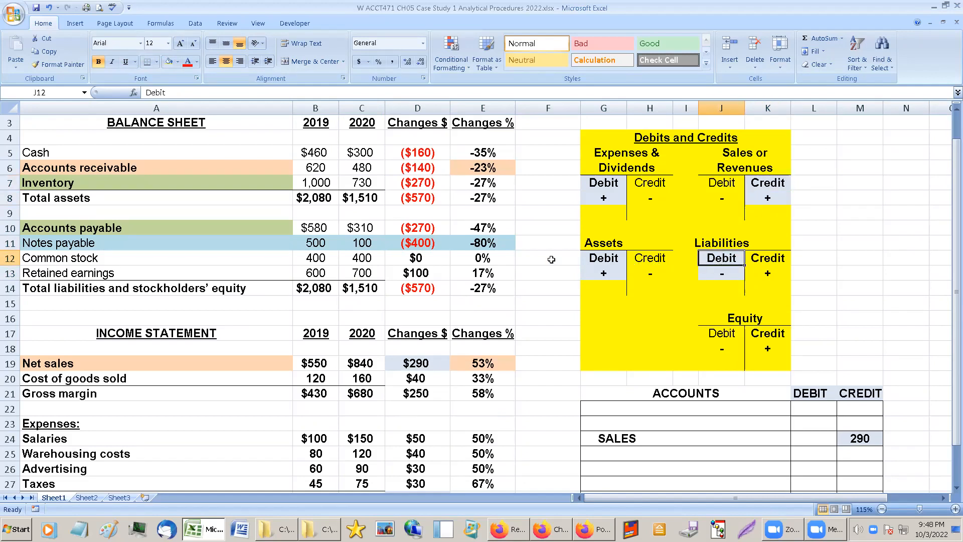
pyautogui.click(357, 245)
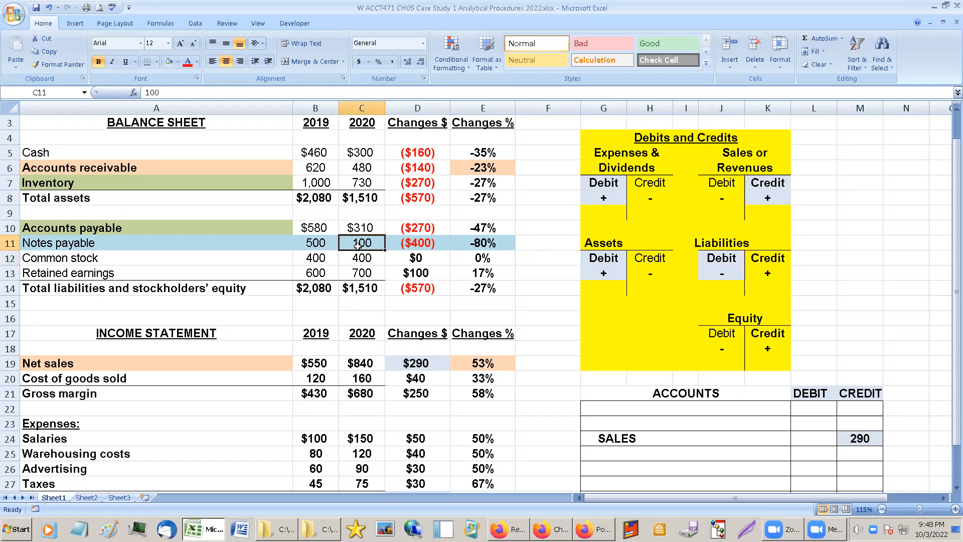
pyautogui.click(327, 240)
pyautogui.click(434, 242)
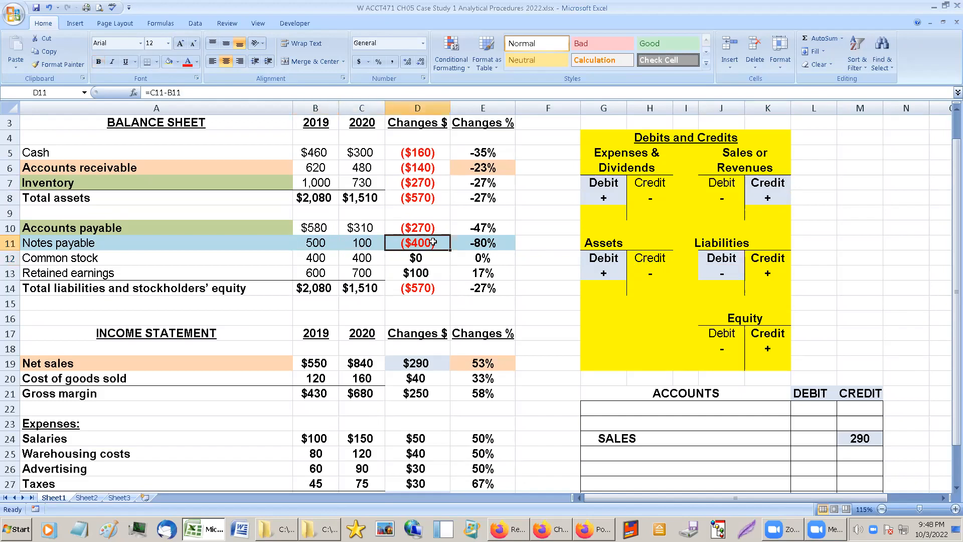
pyautogui.click(862, 438)
pyautogui.click(858, 448)
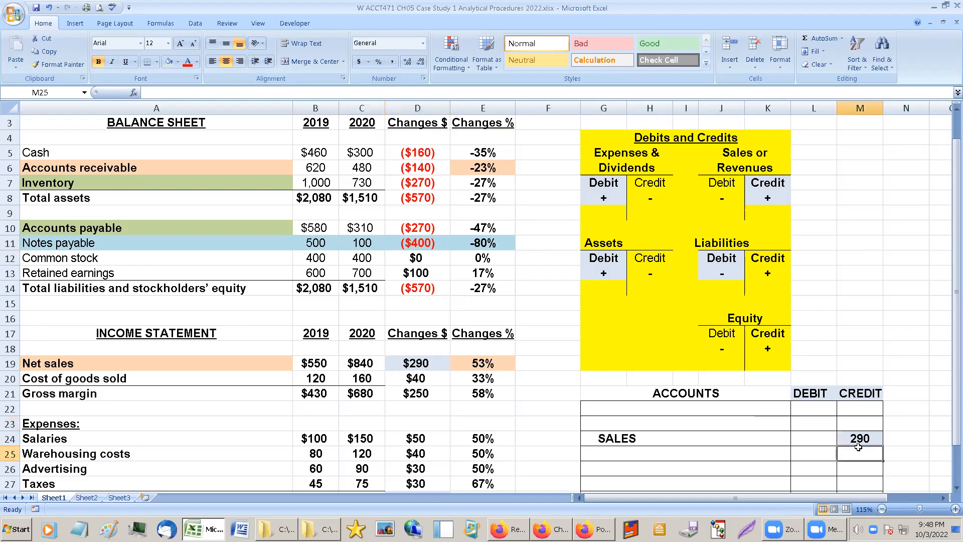
# Enter NOTES PAYABLE (LIBILITY -) as the account on the line directly above SALES in the journal entry table.
pyautogui.click(822, 426)
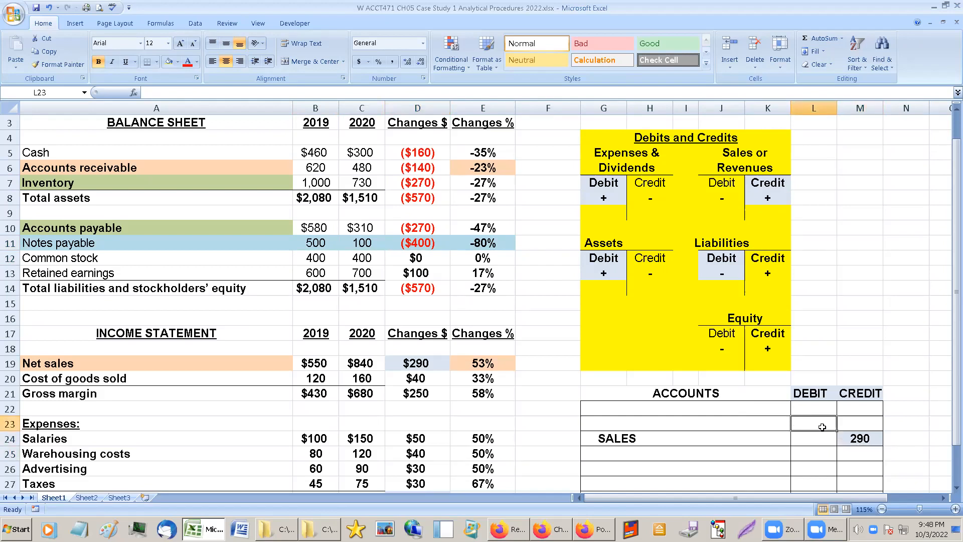
pyautogui.click(653, 423)
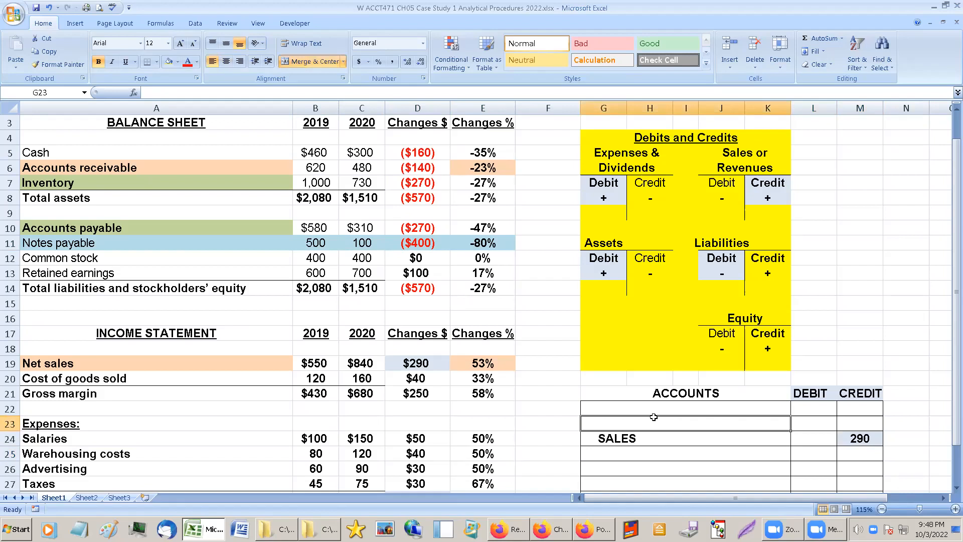
pyautogui.write('NOT')
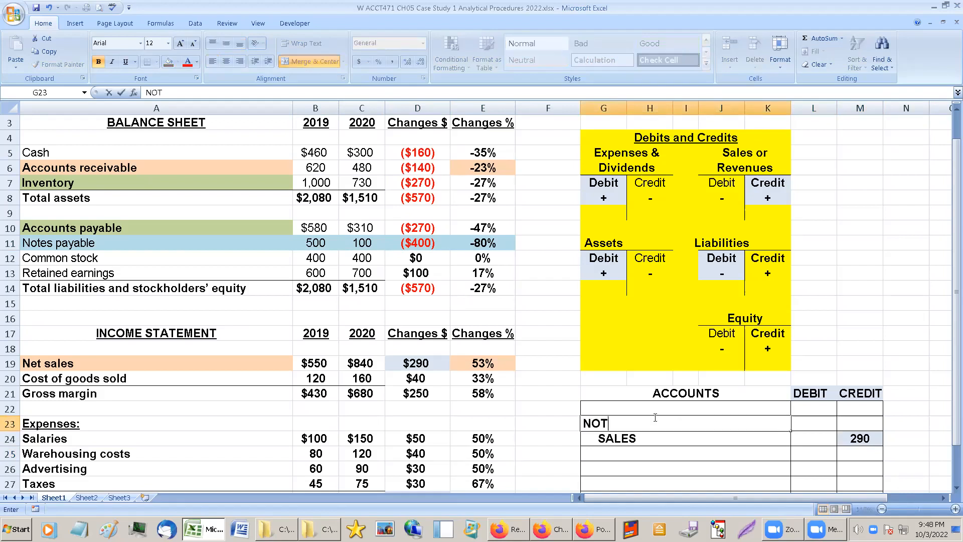
pyautogui.write('ES PAYABLE')
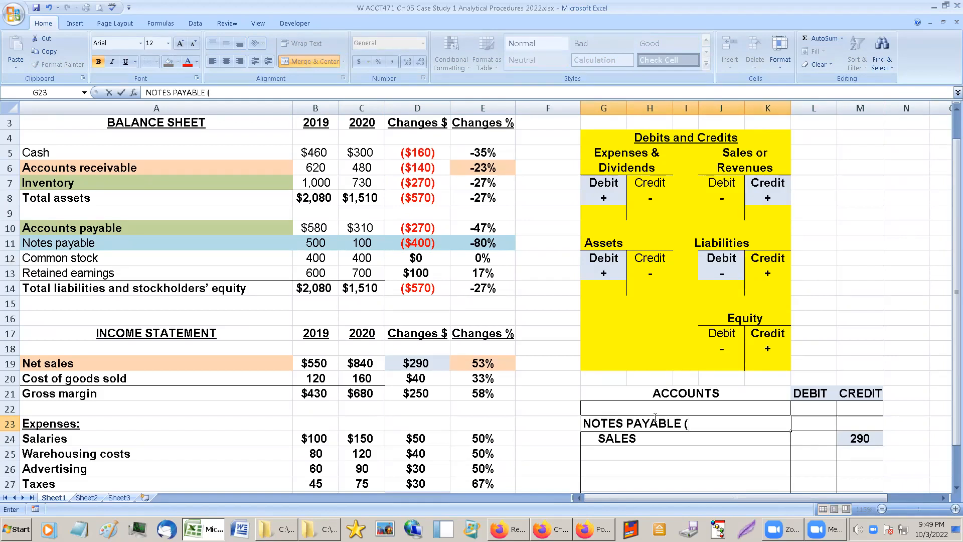
pyautogui.write('(LIBILITY -')
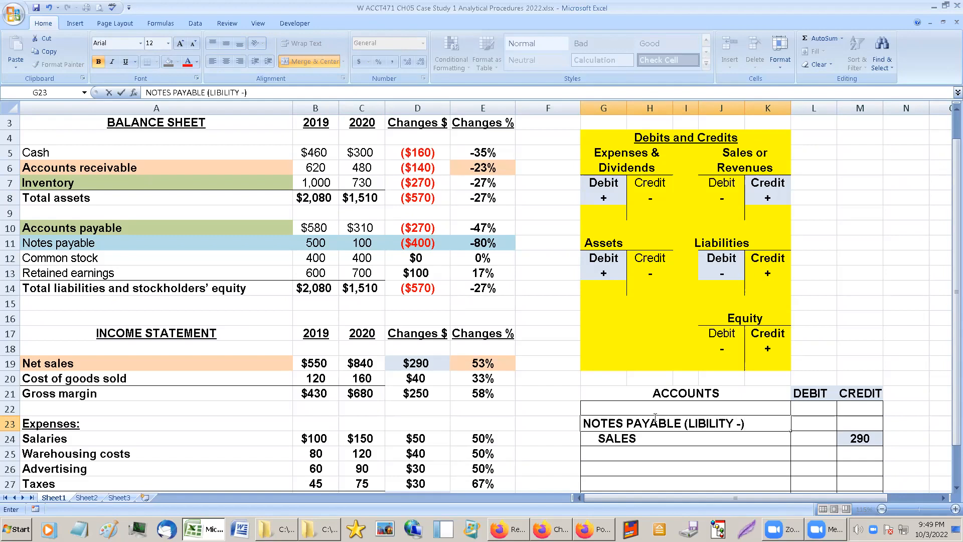
# Enter 290 as the debit for NOTES PAYABLE and shade the amount light blue.
pyautogui.click(813, 421)
pyautogui.write('290')
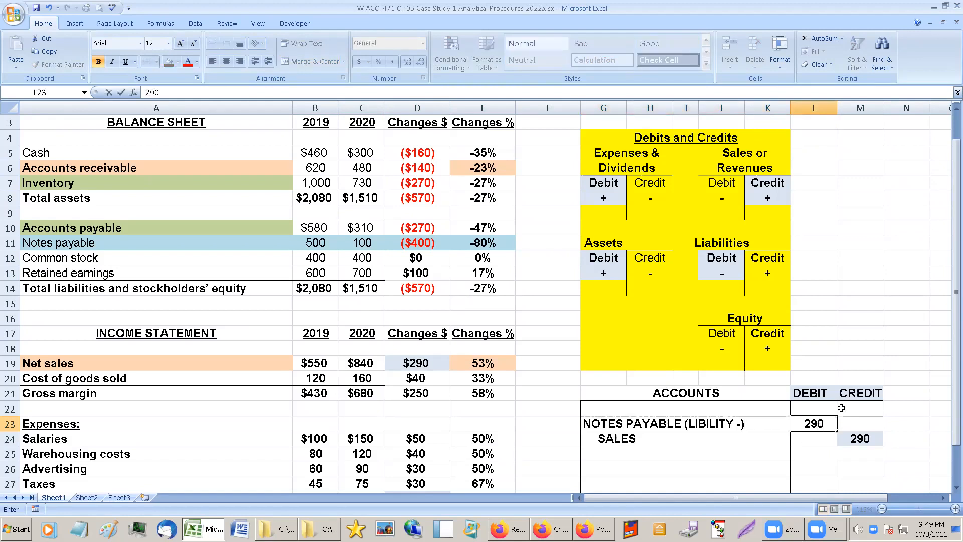
pyautogui.click(814, 453)
pyautogui.click(817, 422)
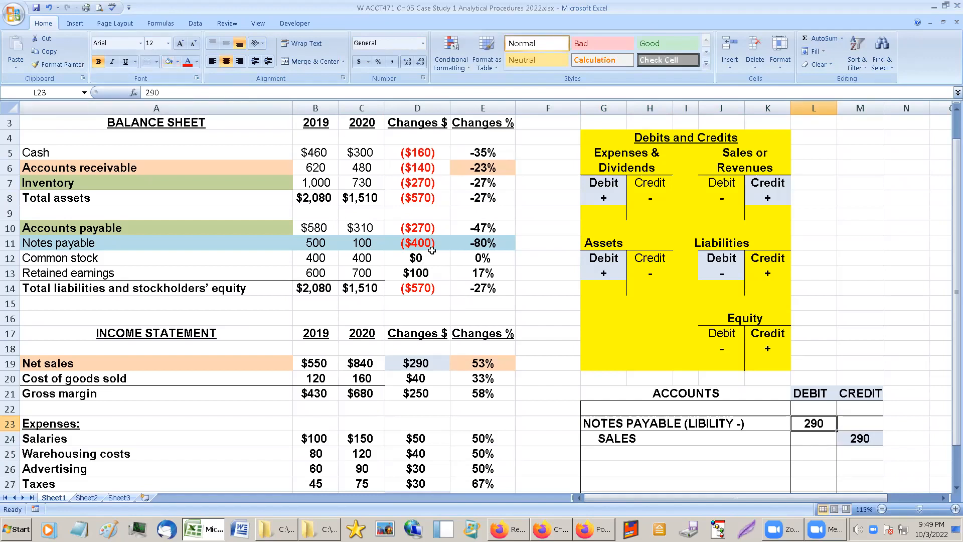
# Review the 2019 and 2020 balances and percentage change of Notes payable against the NOTES PAYABLE and SALES entry lines.
pyautogui.click(683, 426)
pyautogui.click(686, 441)
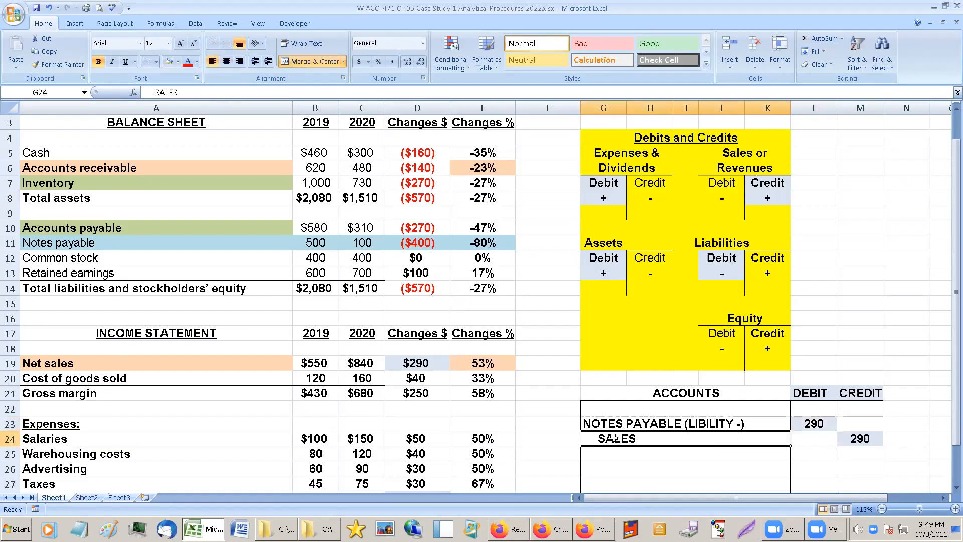
pyautogui.click(482, 247)
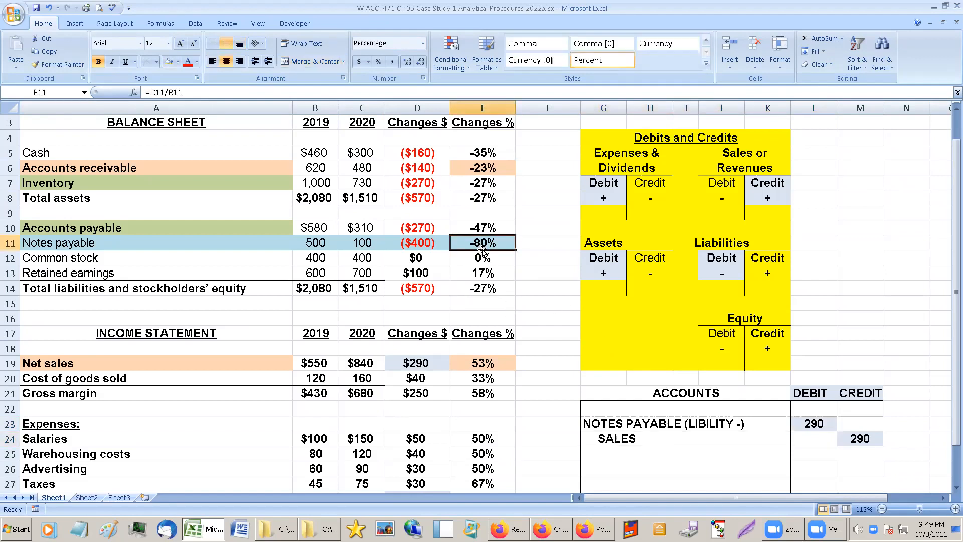
pyautogui.click(285, 247)
pyautogui.click(365, 249)
pyautogui.click(336, 244)
pyautogui.click(350, 244)
pyautogui.click(325, 243)
pyautogui.click(351, 243)
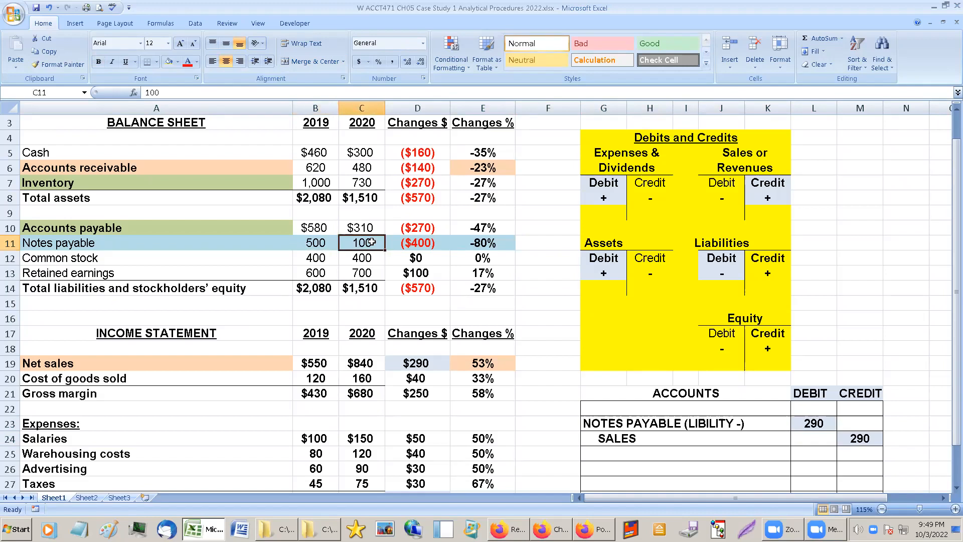
pyautogui.click(321, 245)
pyautogui.click(359, 244)
pyautogui.click(613, 424)
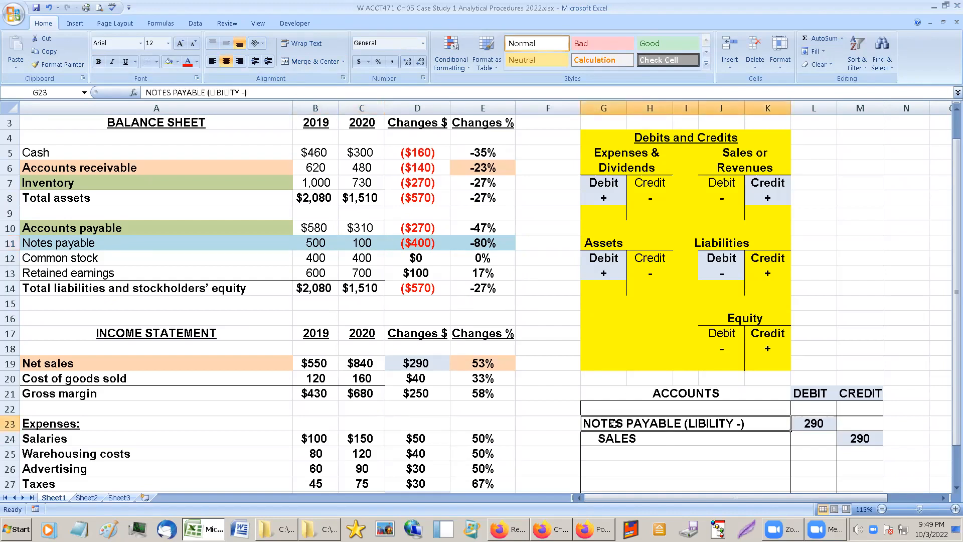
# Shade the NOTES PAYABLE and SALES account names in the journal entry table light blue.
pyautogui.click(226, 107)
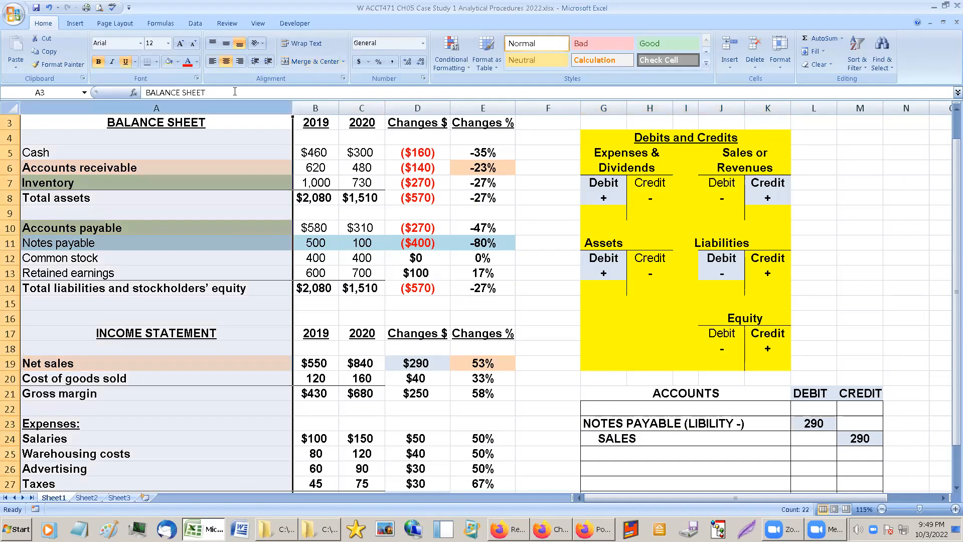
pyautogui.click(214, 199)
pyautogui.moveTo(682, 428); pyautogui.dragTo(813, 455)
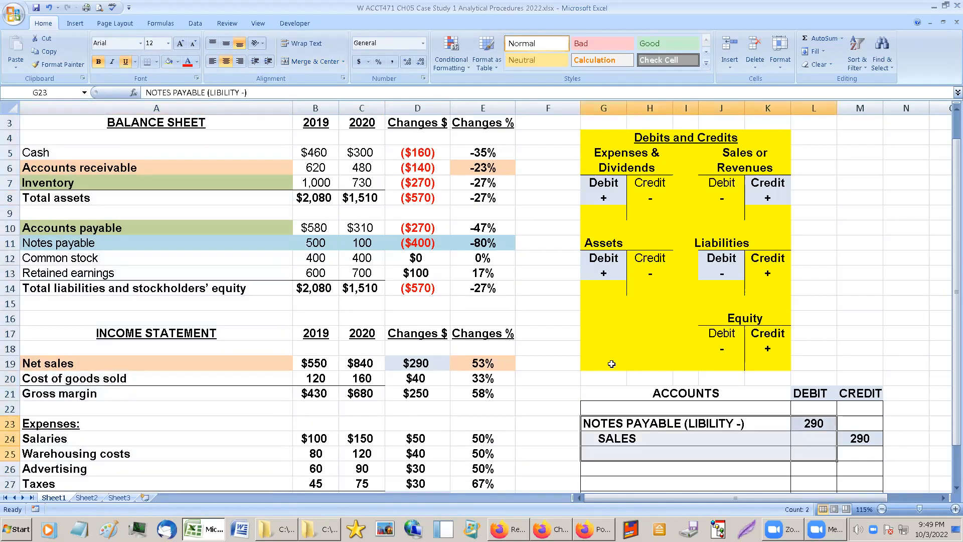
pyautogui.moveTo(665, 429); pyautogui.dragTo(665, 441)
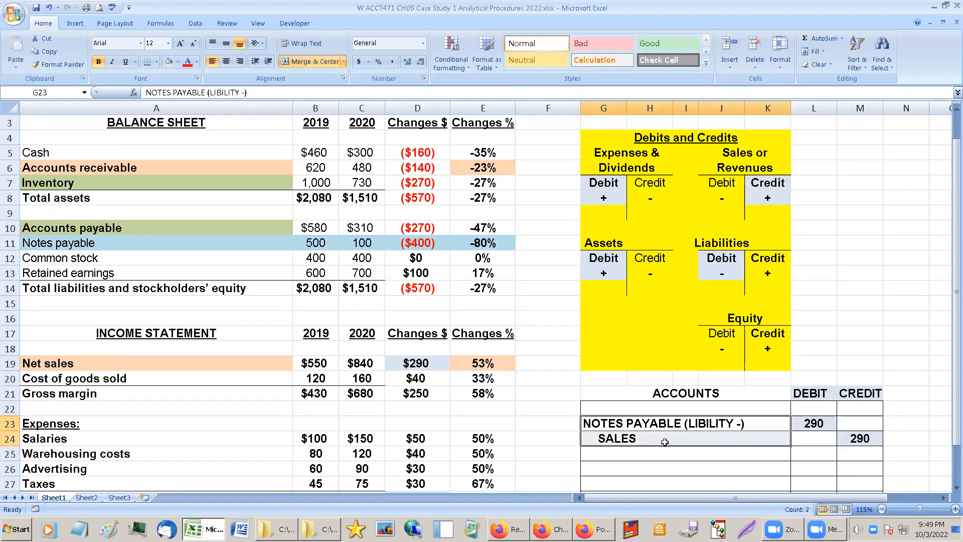
pyautogui.click(169, 61)
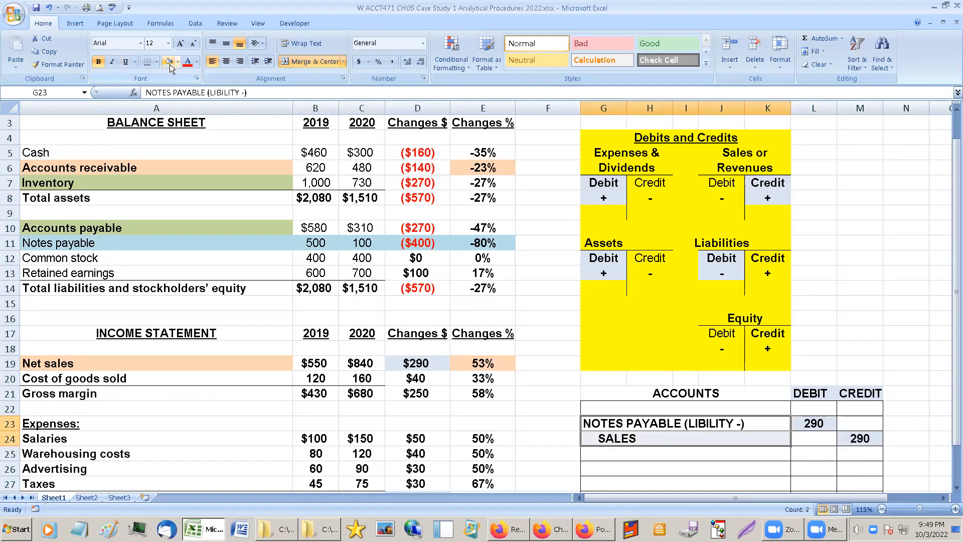
pyautogui.click(812, 363)
# Compare the NOTES PAYABLE debit with the dollar changes in Net sales, Accounts payable and Notes payable.
pyautogui.click(341, 212)
pyautogui.click(341, 246)
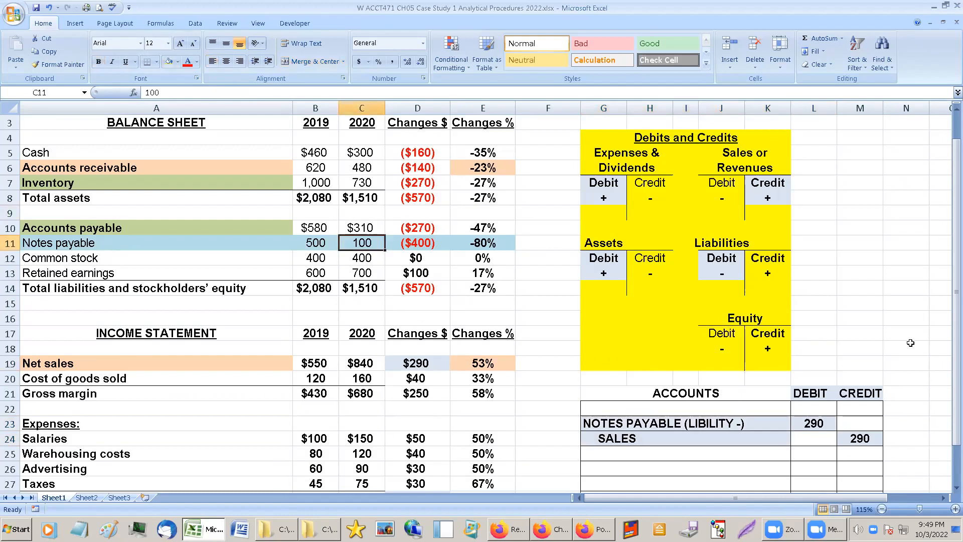
pyautogui.click(764, 435)
pyautogui.click(743, 422)
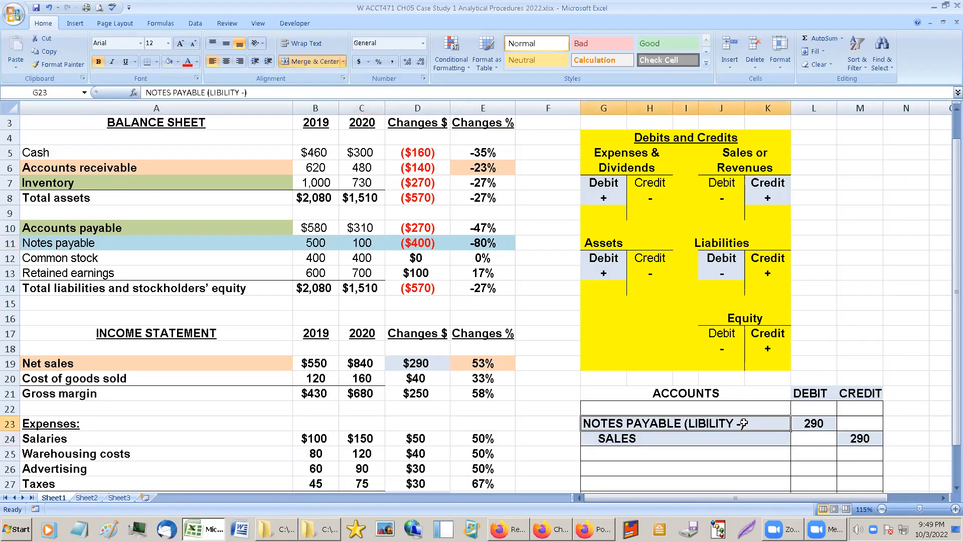
pyautogui.click(817, 423)
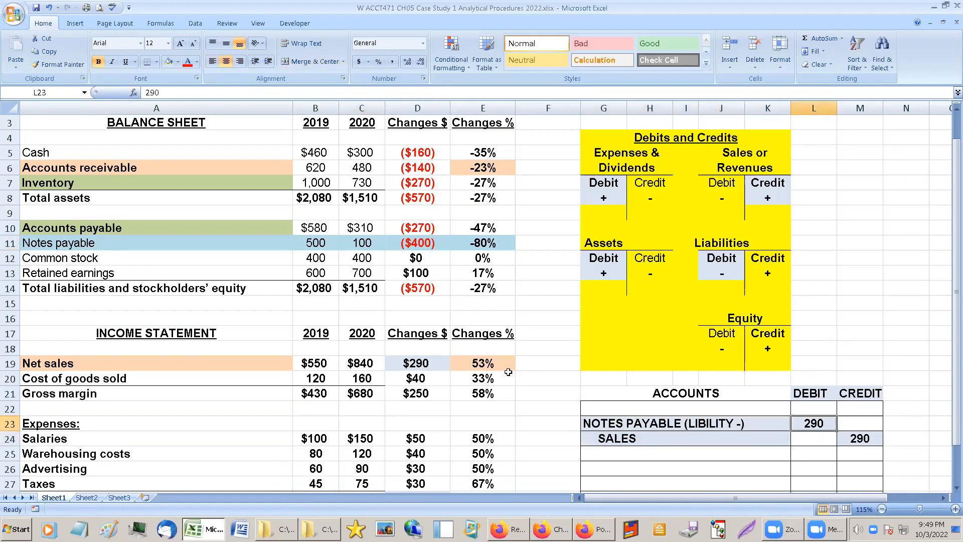
pyautogui.click(423, 366)
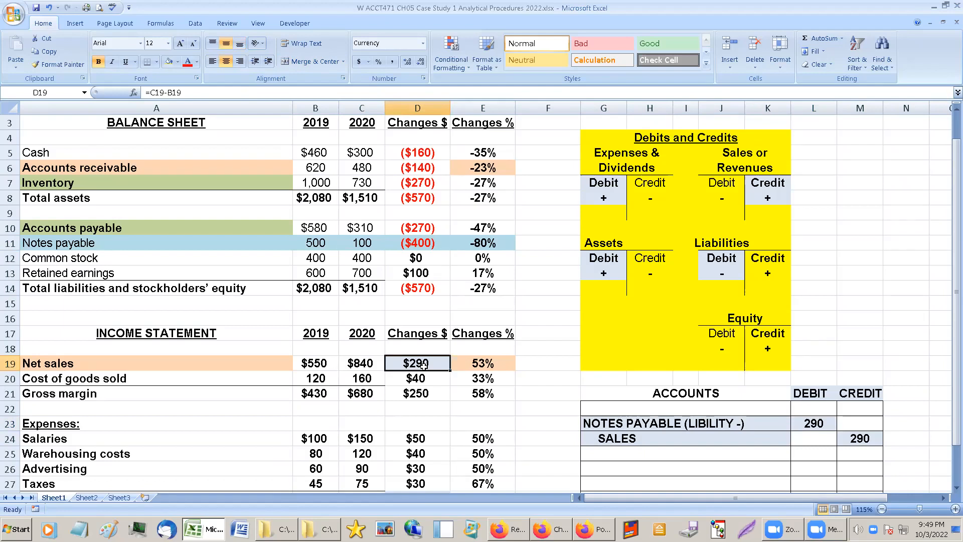
pyautogui.moveTo(410, 232); pyautogui.dragTo(414, 244)
pyautogui.click(411, 246)
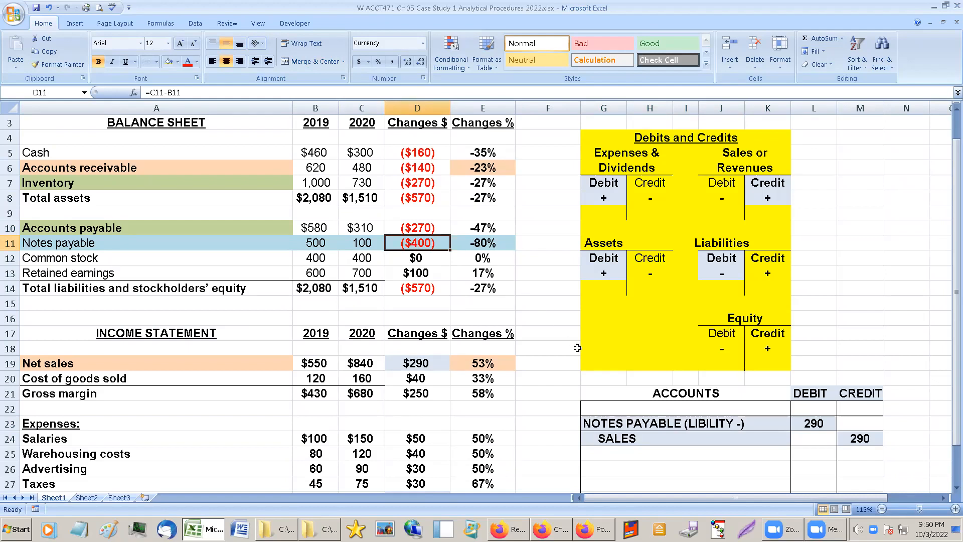
# Review the NOTES PAYABLE and SALES entry lines alongside the dollar changes in Net sales, Net income, Accounts payable and Notes payable.
pyautogui.click(733, 407)
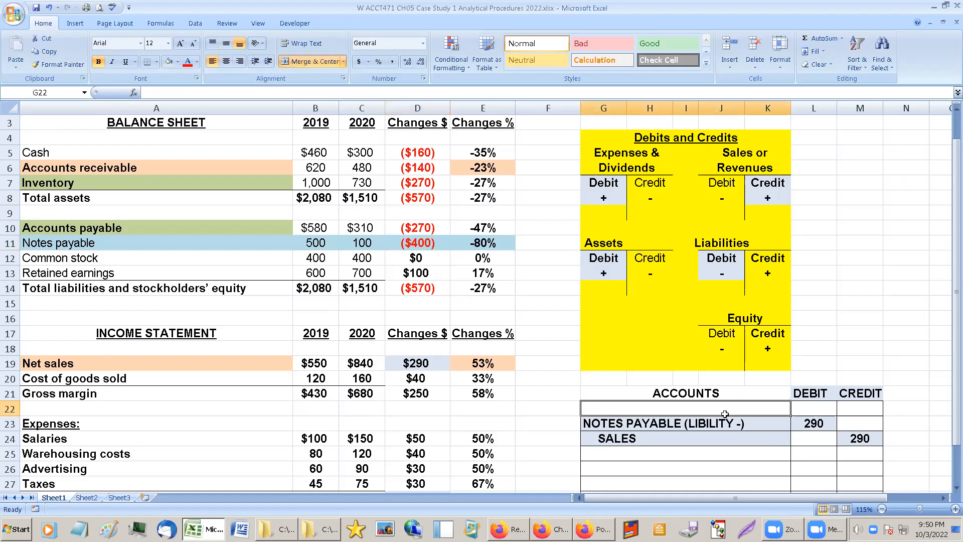
pyautogui.scroll(-1, 687, 458)
pyautogui.click(663, 434)
pyautogui.click(644, 407)
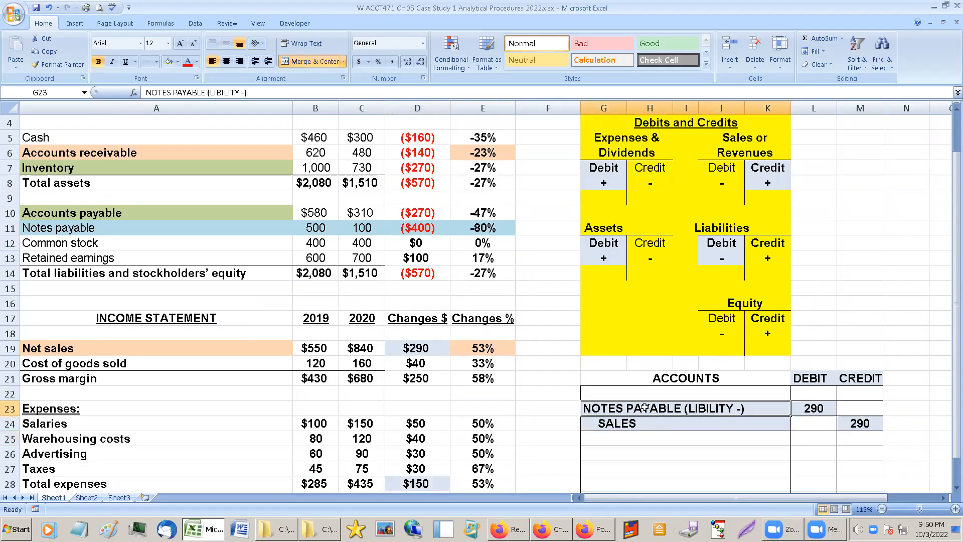
pyautogui.click(649, 418)
pyautogui.click(647, 405)
pyautogui.click(410, 348)
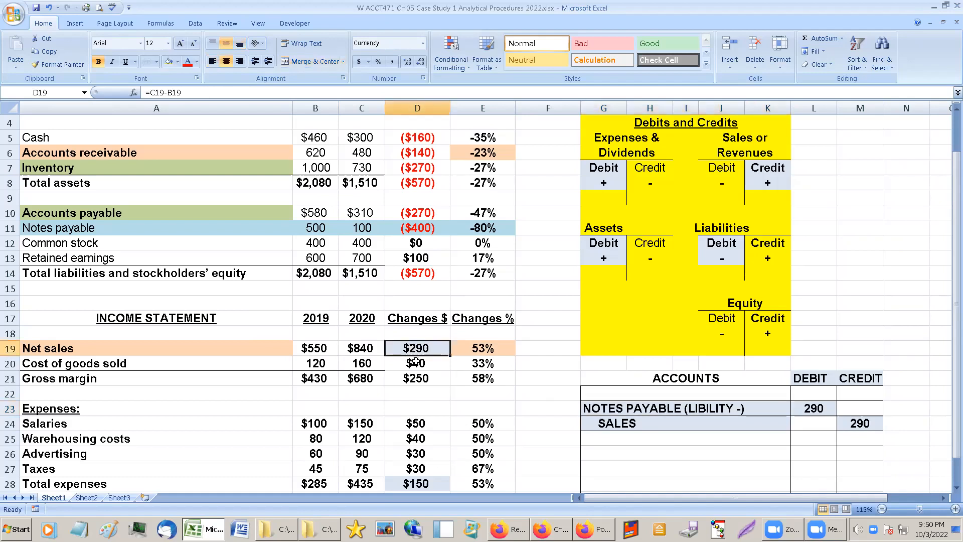
pyautogui.scroll(-3, 411, 474)
pyautogui.keyDown('ctrl'); pyautogui.click(409, 468); pyautogui.keyUp('ctrl')
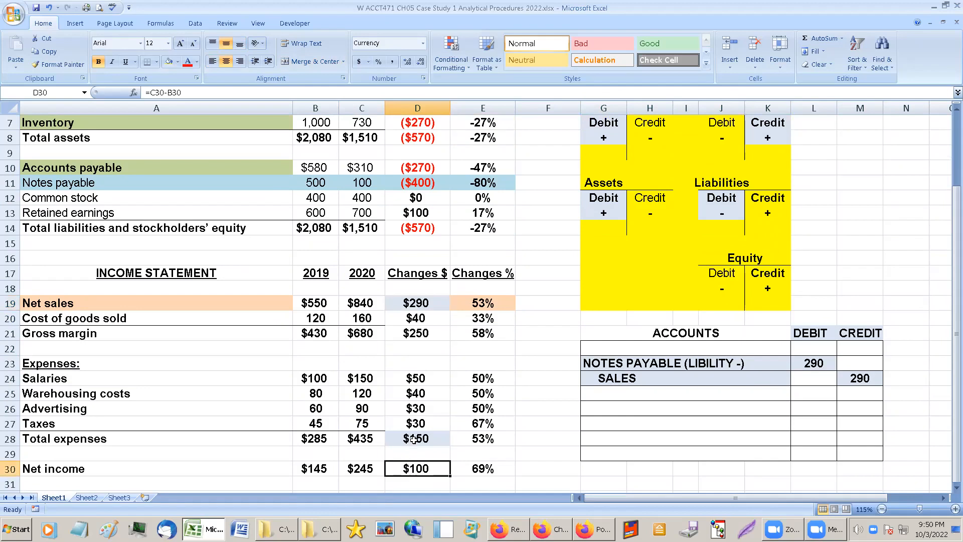
pyautogui.scroll(2, 409, 468)
pyautogui.keyDown('ctrl'); pyautogui.click(423, 258); pyautogui.keyUp('ctrl')
pyautogui.click(424, 270)
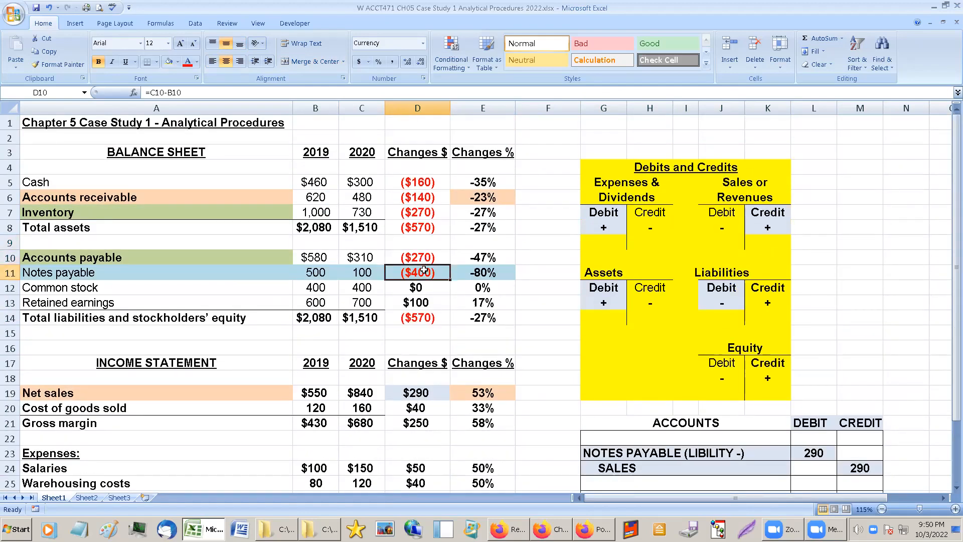
pyautogui.click(425, 258)
pyautogui.click(426, 271)
# Shade the debit and credit cells of the NOTES PAYABLE and SALES lines light blue.
pyautogui.click(750, 450)
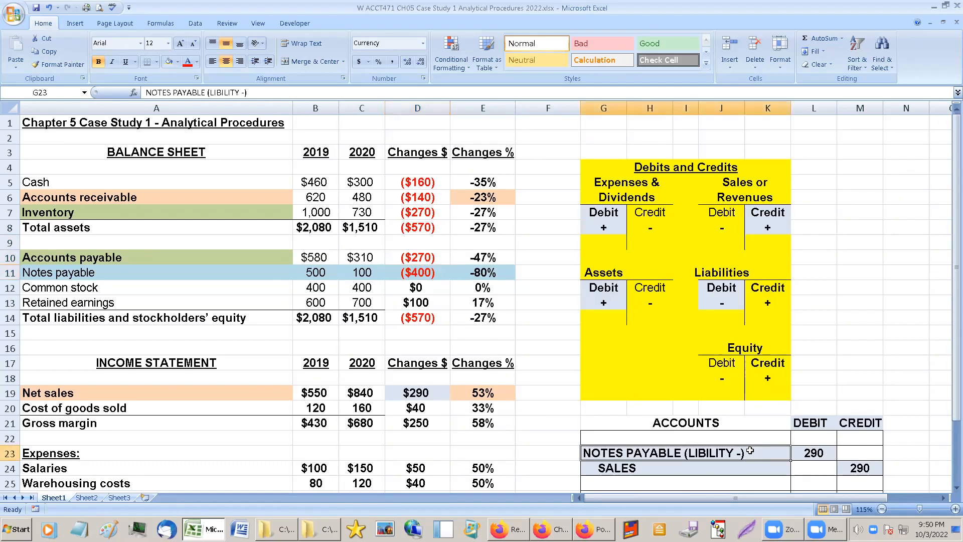
pyautogui.scroll(-1, 749, 448)
pyautogui.moveTo(812, 424); pyautogui.dragTo(859, 439)
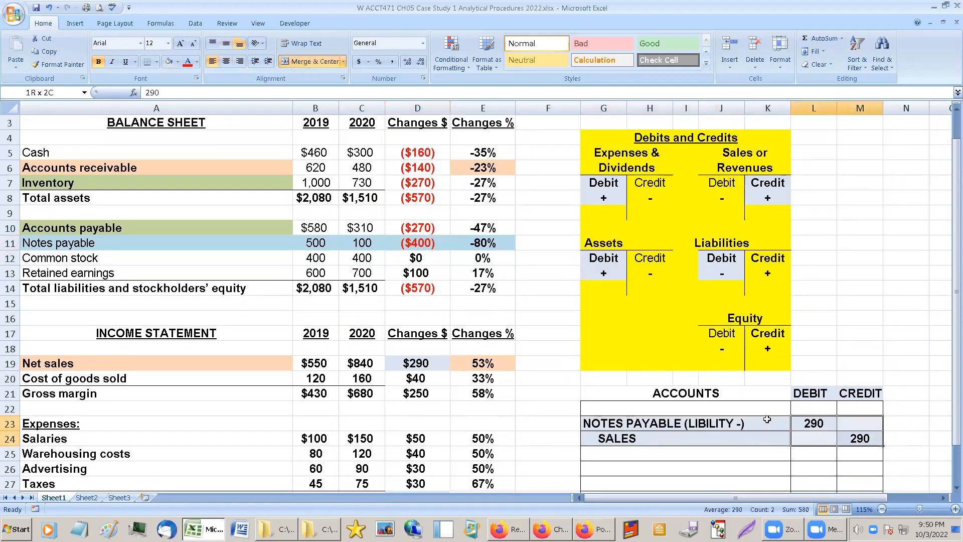
pyautogui.click(146, 62)
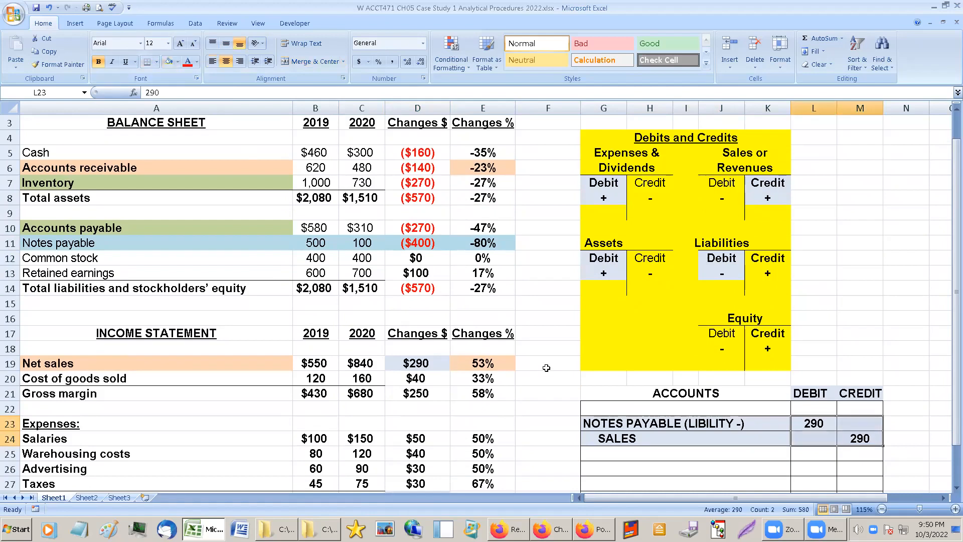
# Enter the heading "Possible Fraud" in the blank row above the NOTES PAYABLE line and make its text red.
pyautogui.click(616, 411)
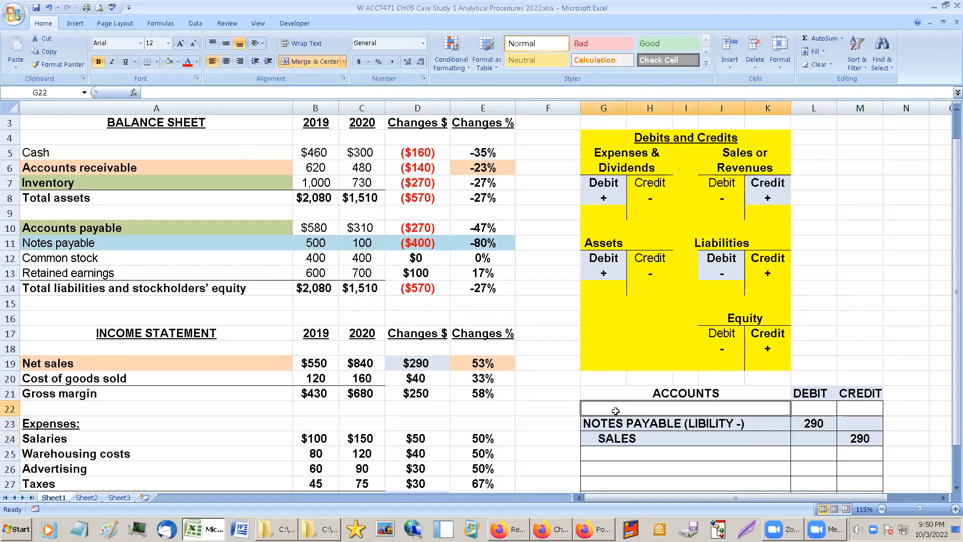
pyautogui.write('pOSSIBLE')
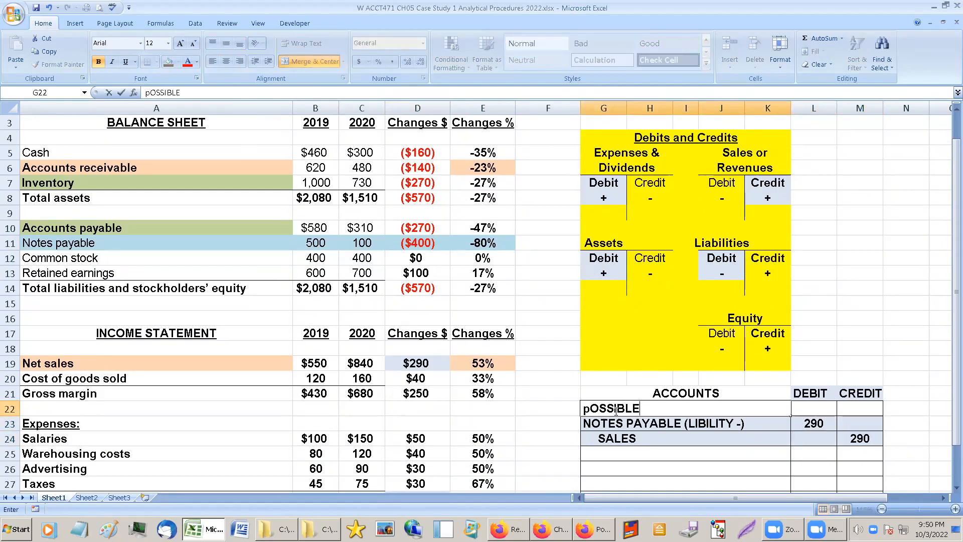
pyautogui.press('Return')
pyautogui.click(615, 410)
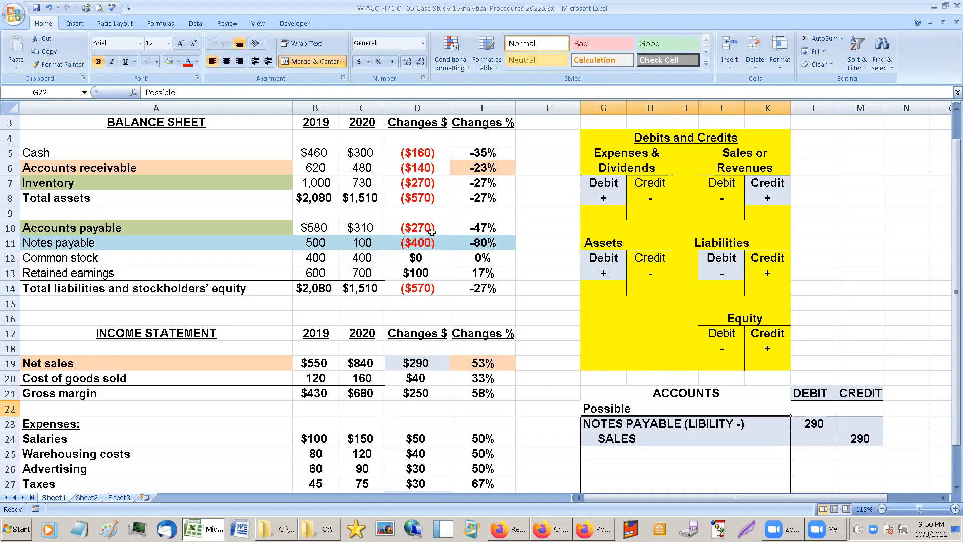
pyautogui.moveTo(239, 120); pyautogui.dragTo(234, 95)
pyautogui.click(233, 93)
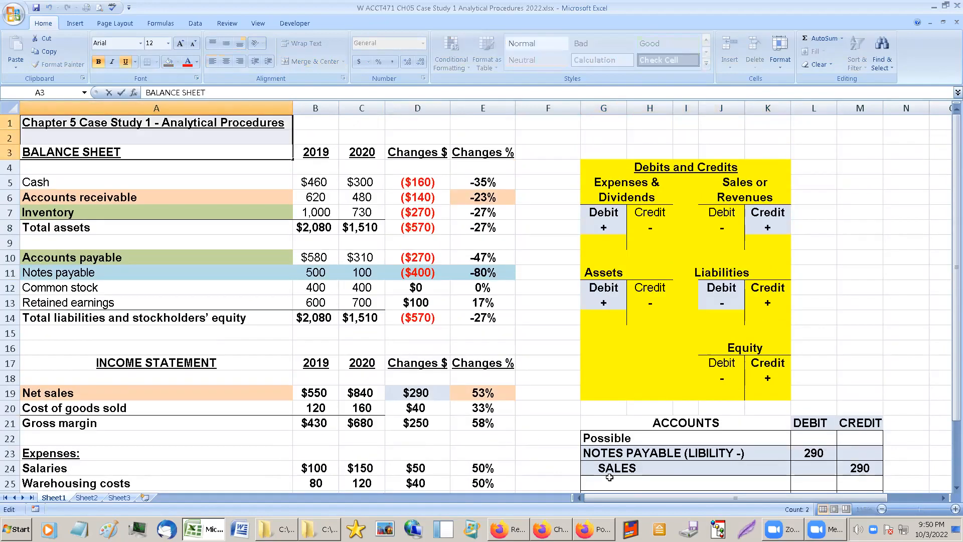
pyautogui.click(621, 446)
pyautogui.click(621, 438)
pyautogui.click(266, 93)
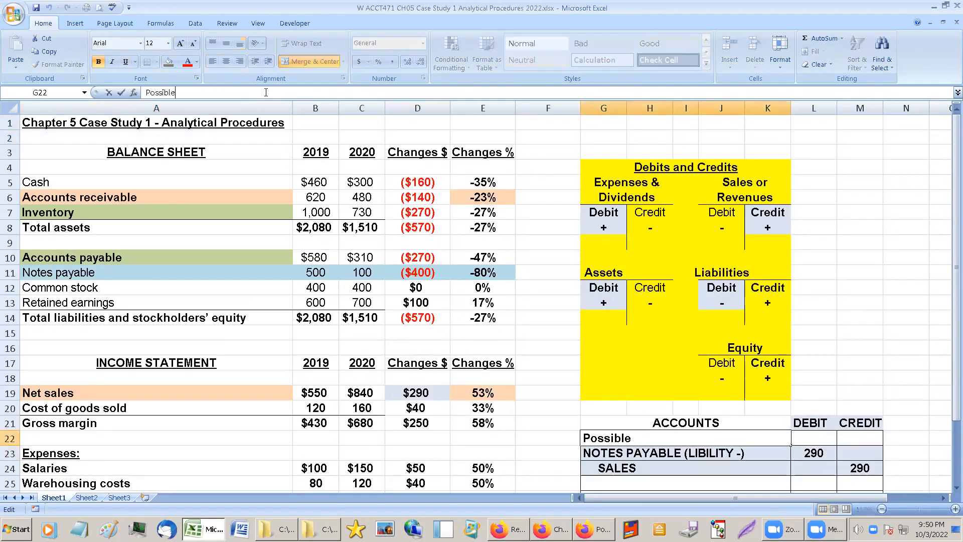
pyautogui.write('Fraud')
pyautogui.press('Return')
pyautogui.press('Up')
pyautogui.click(189, 62)
# Review the NOTES PAYABLE and SALES lines of the possible fraud entry and the empty rows beneath them.
pyautogui.click(684, 452)
pyautogui.scroll(-1, 685, 453)
pyautogui.click(684, 453)
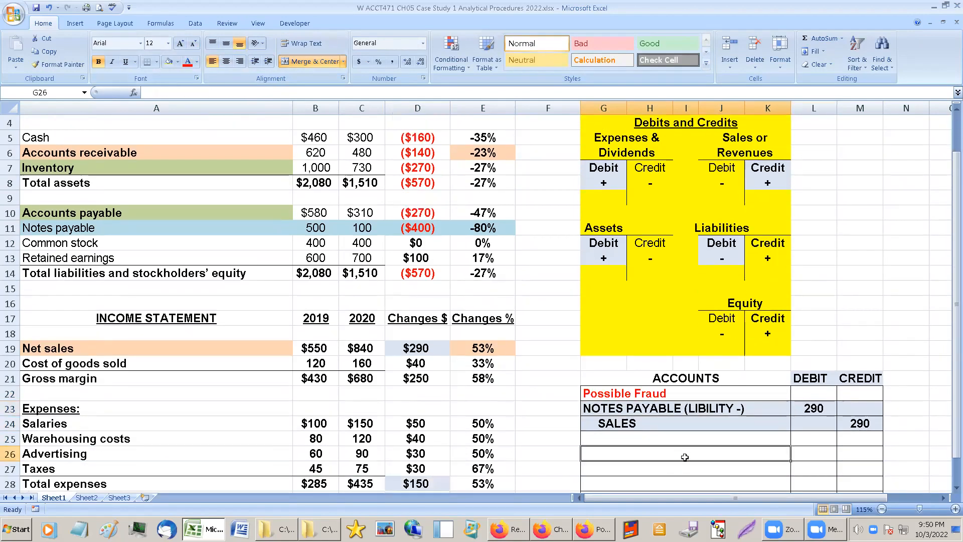
pyautogui.click(605, 411)
pyautogui.click(611, 422)
pyautogui.click(612, 411)
pyautogui.click(613, 424)
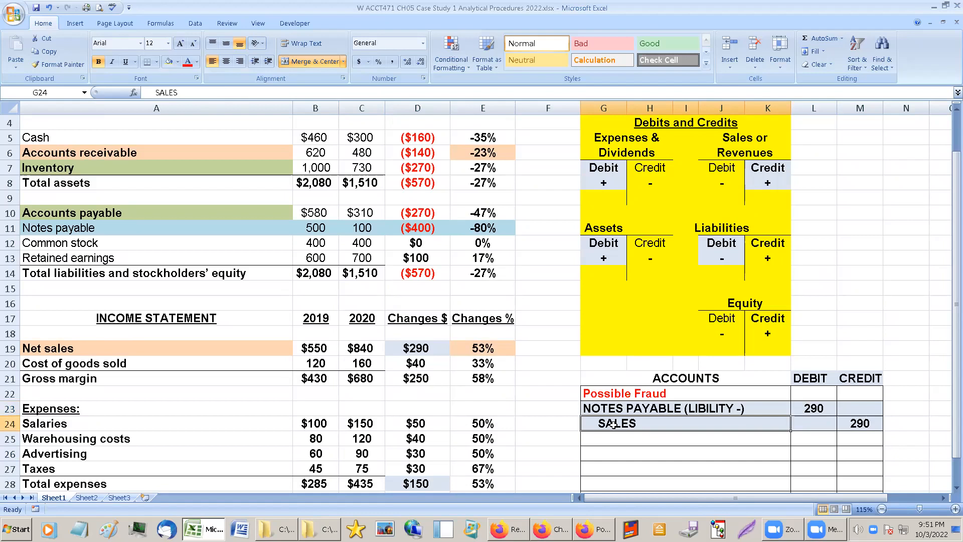
pyautogui.scroll(-1, 613, 425)
pyautogui.click(620, 399)
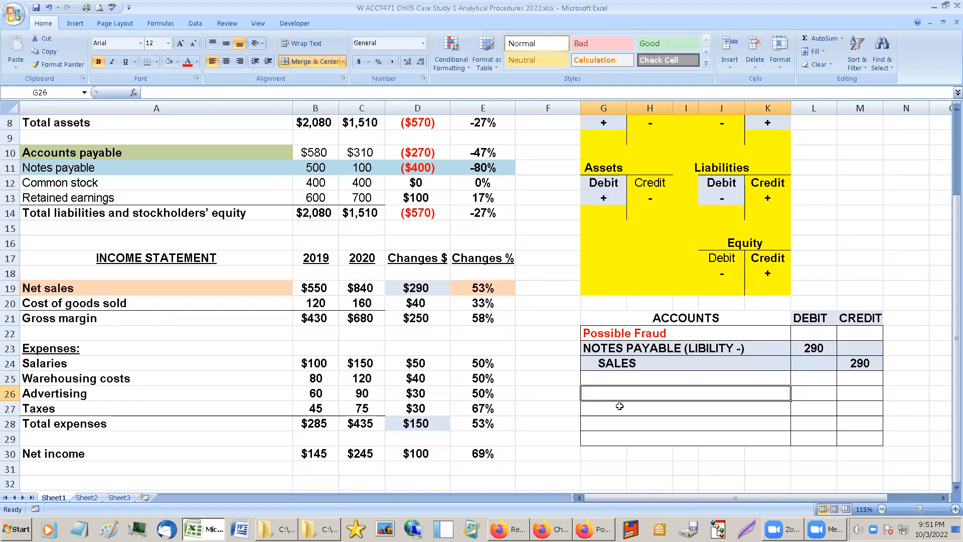
pyautogui.click(626, 355)
pyautogui.click(629, 362)
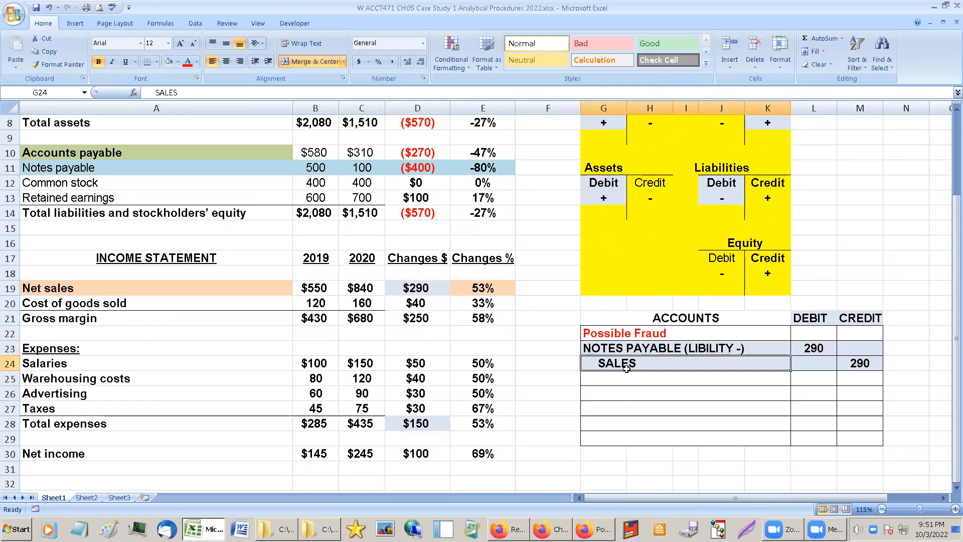
pyautogui.click(625, 390)
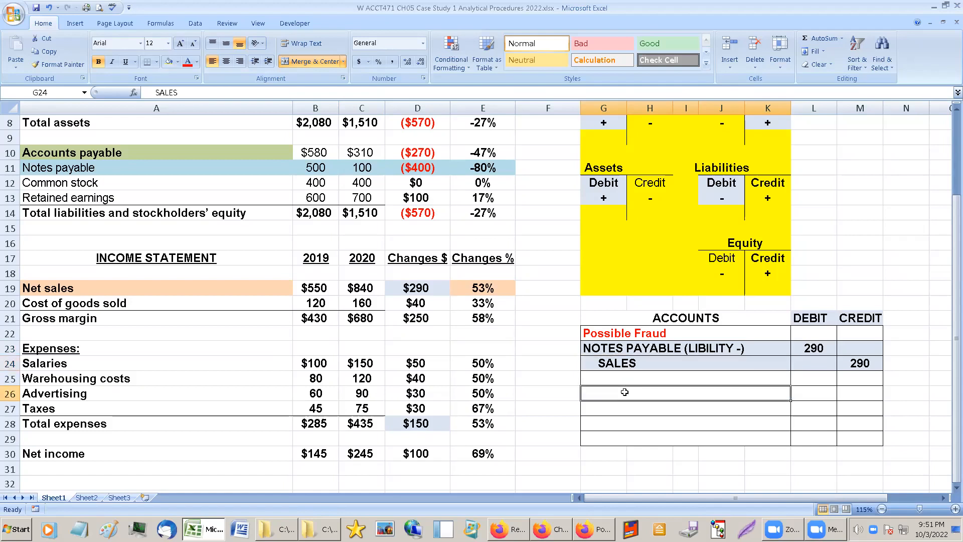
# Copy the NOTES PAYABLE and SALES account names with their debit cells into rows 26–27 and 28–29.
pyautogui.moveTo(623, 350); pyautogui.dragTo(820, 373)
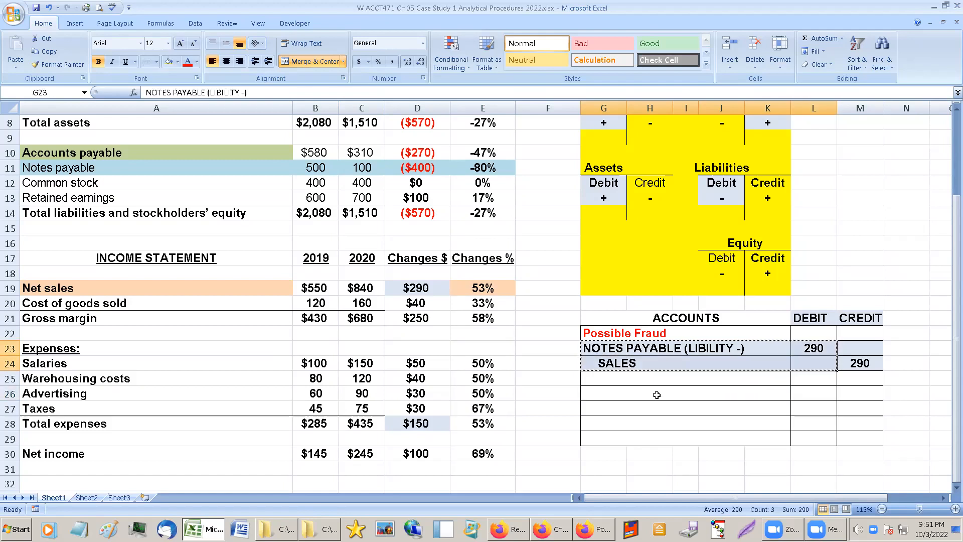
pyautogui.hotkey('ctrl', 'c')
pyautogui.click(627, 394)
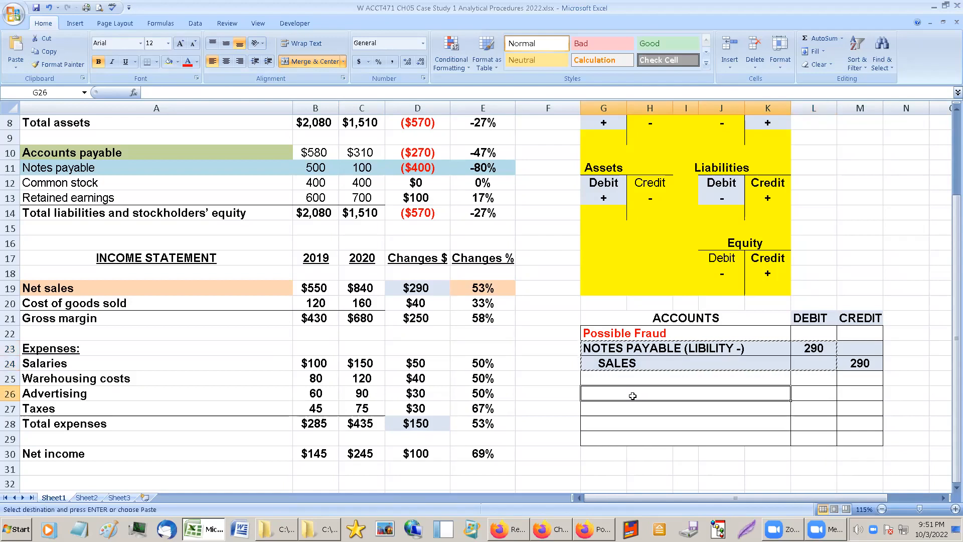
pyautogui.hotkey('ctrl', 'v')
pyautogui.click(671, 348)
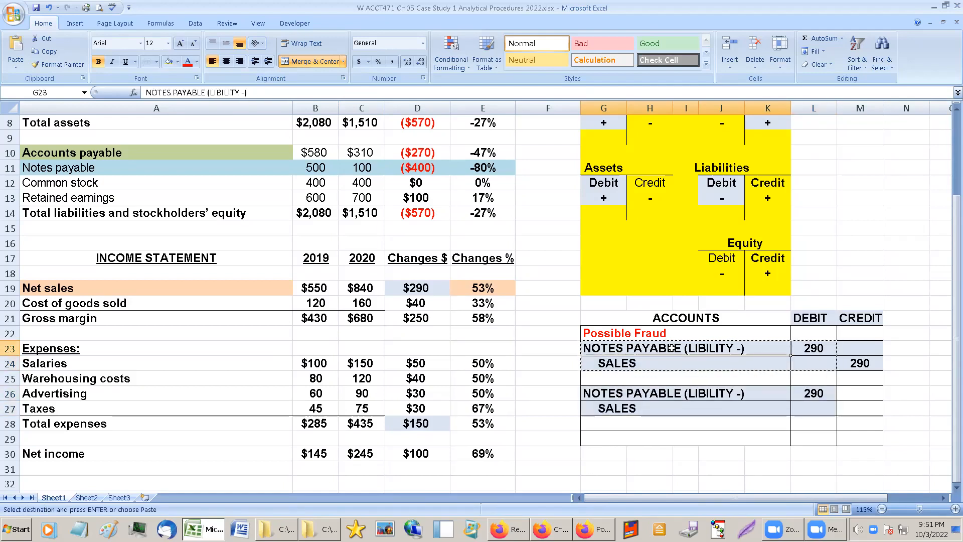
pyautogui.click(635, 426)
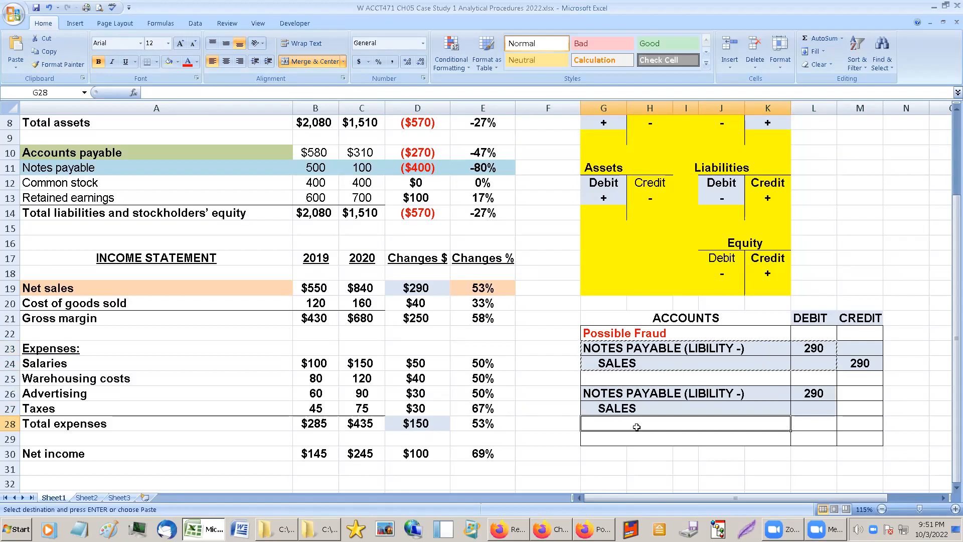
pyautogui.hotkey('ctrl', 'v')
pyautogui.click(626, 396)
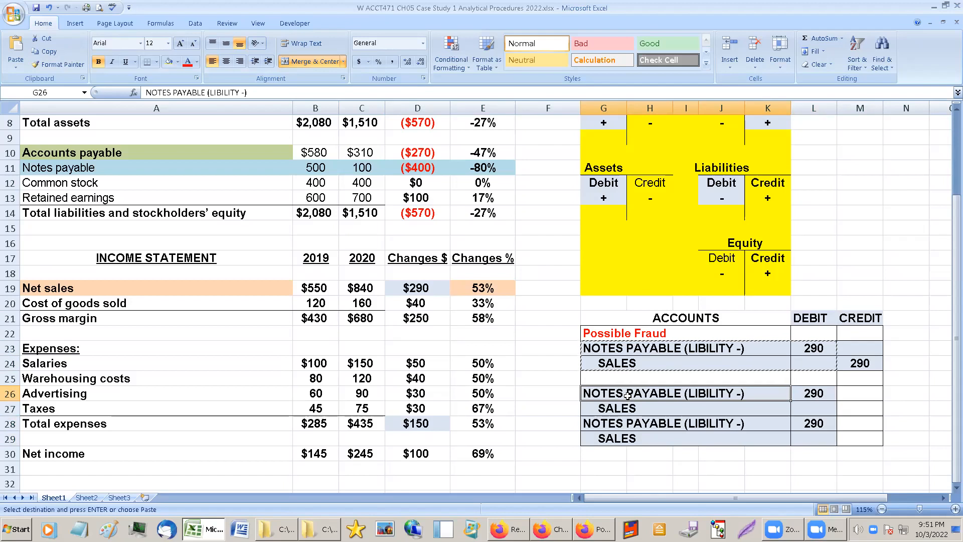
# Copy the credit cells of the first entry, M23:M24, into the credit column of rows 26–27 and 28–29.
pyautogui.click(860, 365)
pyautogui.click(860, 348)
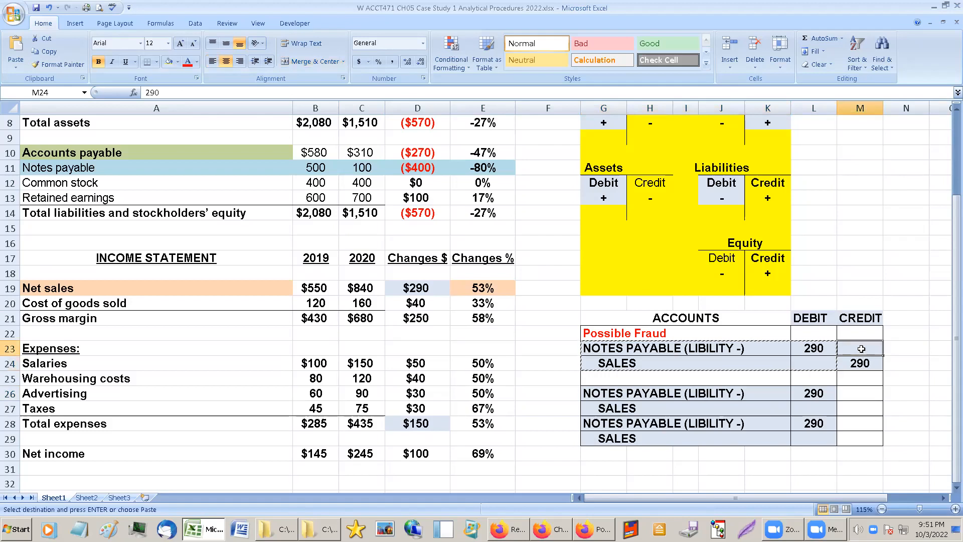
pyautogui.hotkey('ctrl', 'c')
pyautogui.click(853, 389)
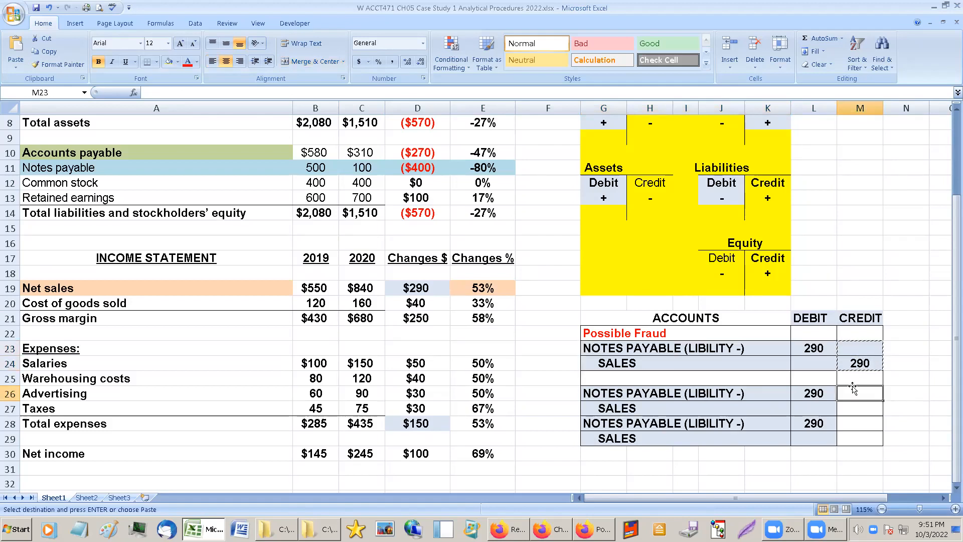
pyautogui.hotkey('ctrl', 'v')
pyautogui.click(853, 421)
pyautogui.hotkey('ctrl', 'v')
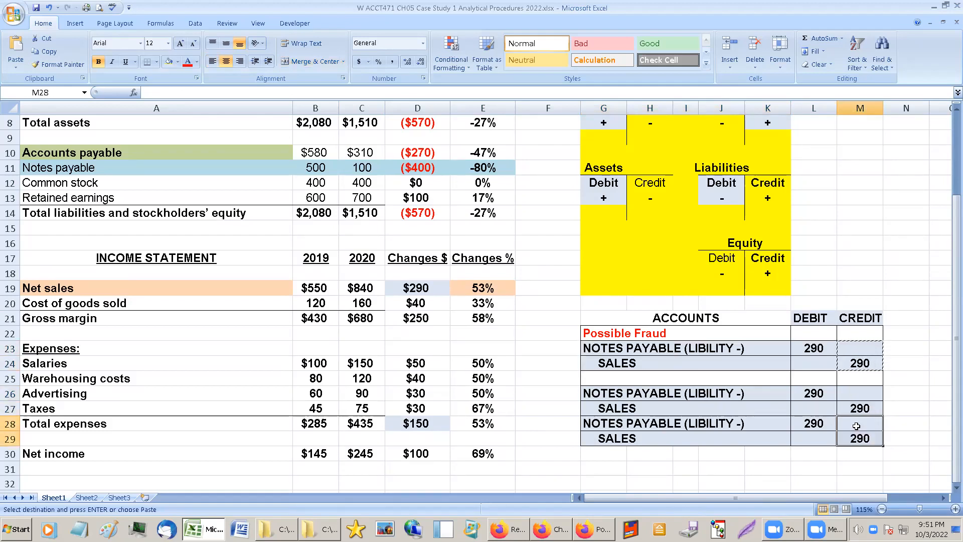
# Replace the account name in row 26 of the first copied entry with "CASH (ASSET +)".
pyautogui.click(640, 392)
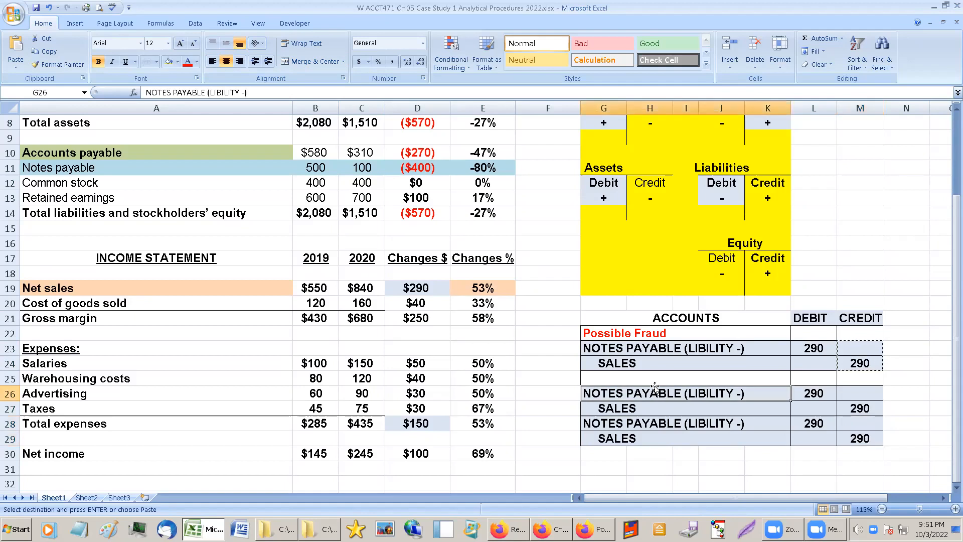
pyautogui.write('c')
pyautogui.press('BackSpace')
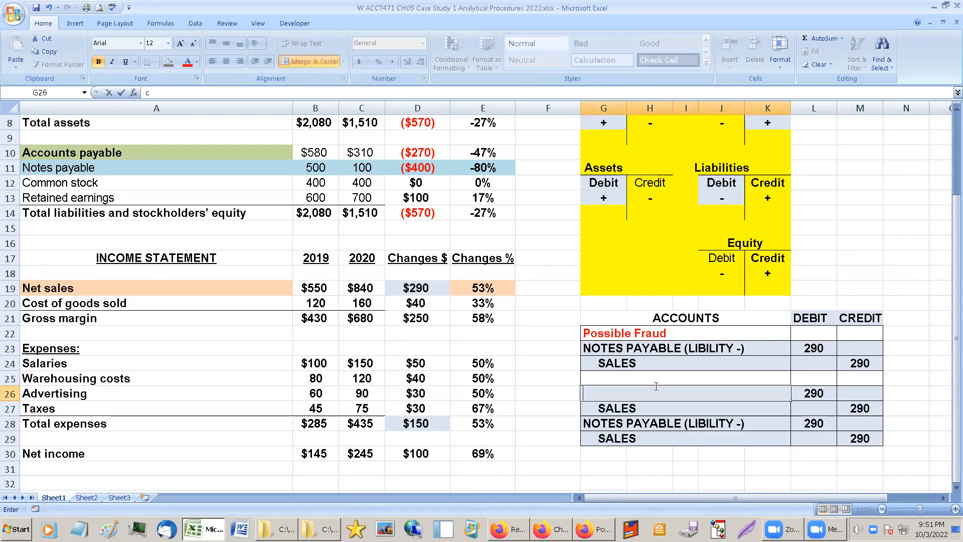
pyautogui.write('CASH')
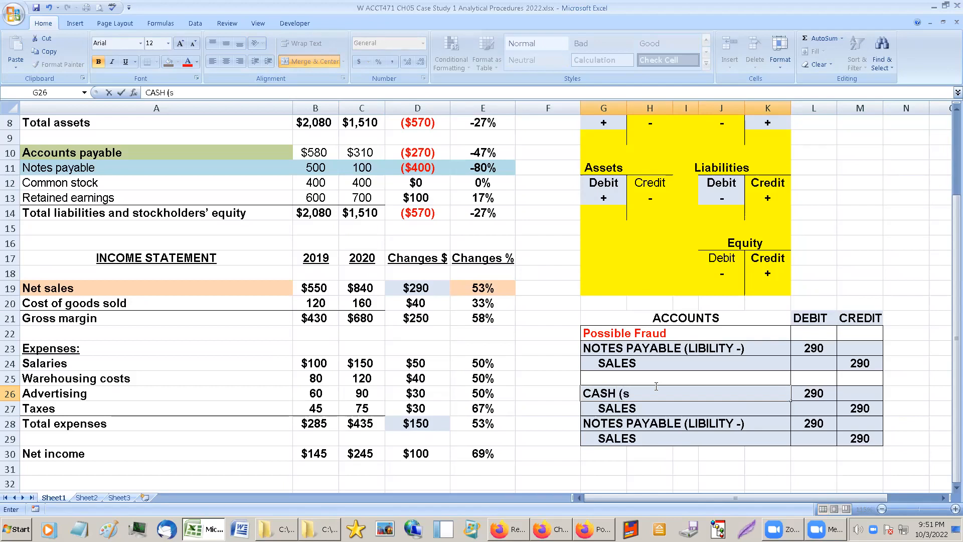
pyautogui.write(' (ASSET +')
# Correct the account name directly under the Possible Fraud heading to "NOTES PAYABLE (LIABILITY -)".
pyautogui.click(716, 350)
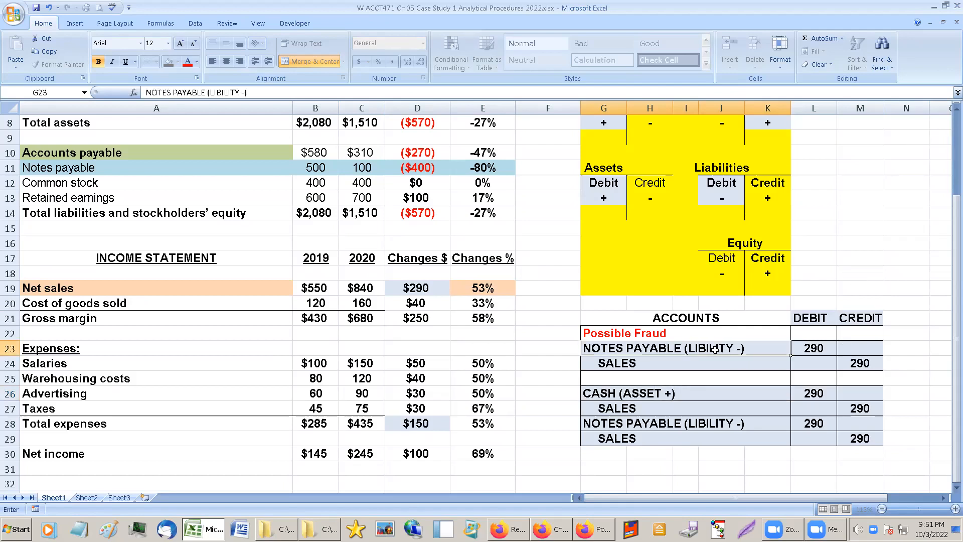
pyautogui.click(215, 92)
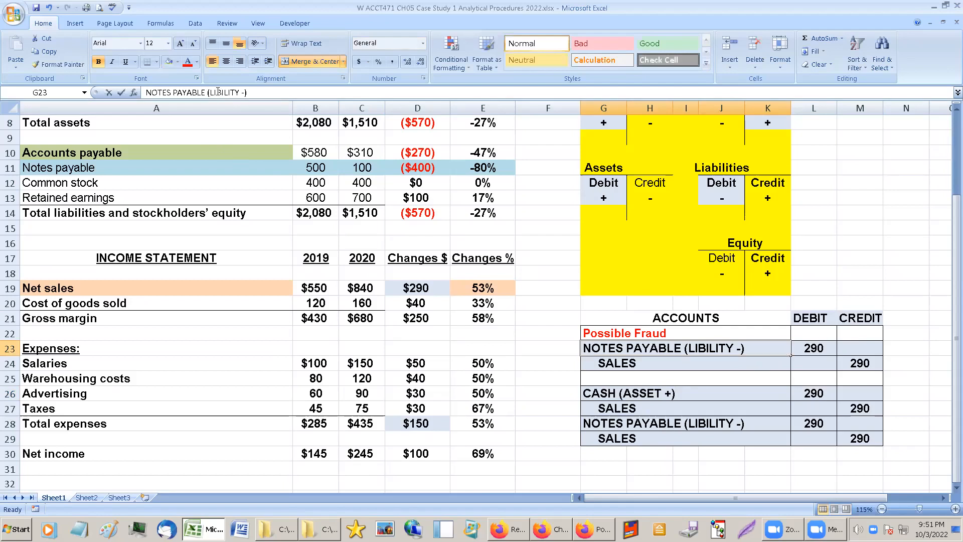
pyautogui.write('A')
pyautogui.press('Return')
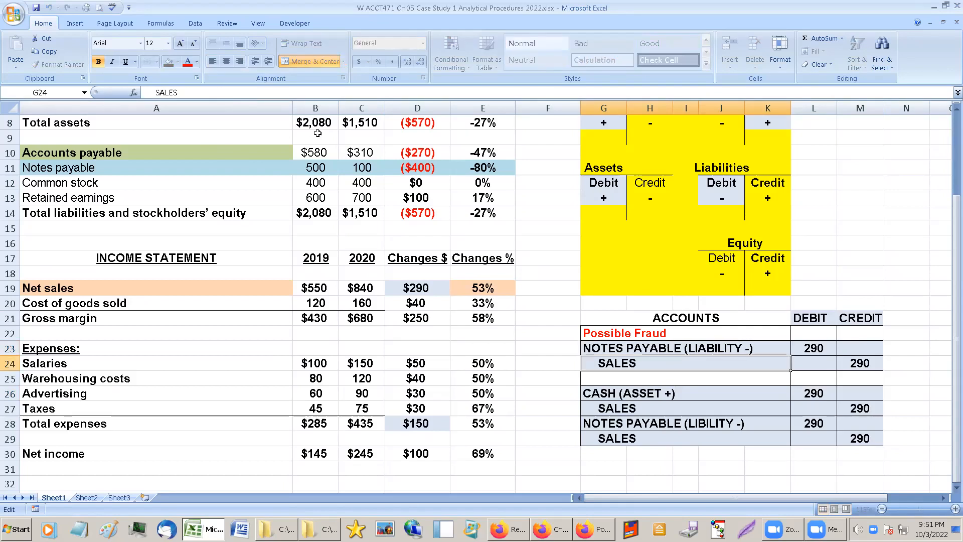
# Select the NOTES PAYABLE account name in row 28 of the second copied entry.
pyautogui.click(582, 421)
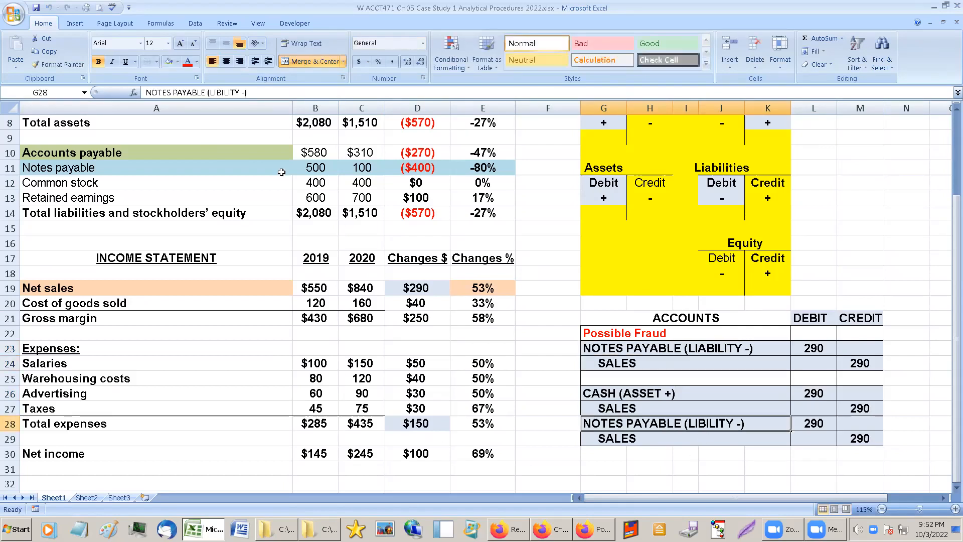
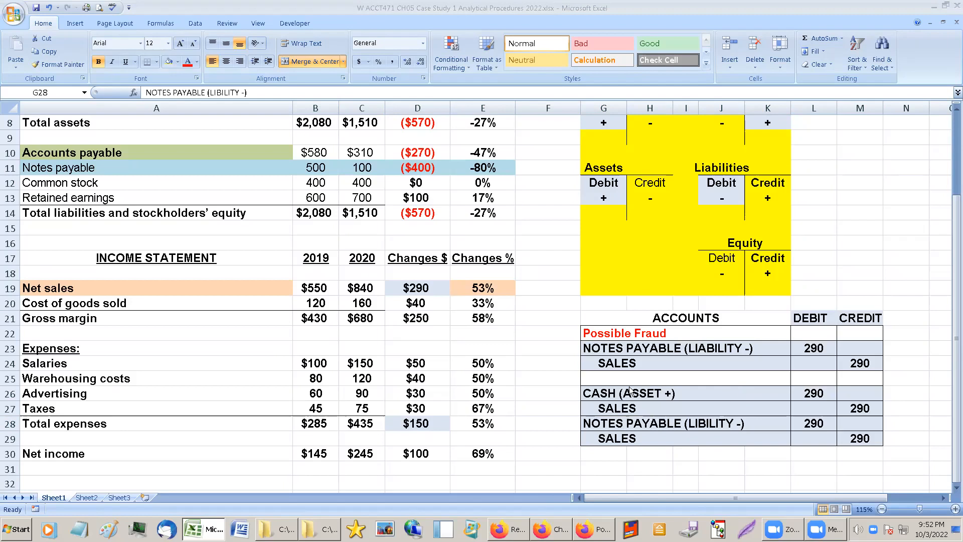
# Fill the CASH/SALES journal entry in rows 26–27 with light purple across the account, debit and credit columns.
pyautogui.moveTo(631, 391); pyautogui.dragTo(858, 411)
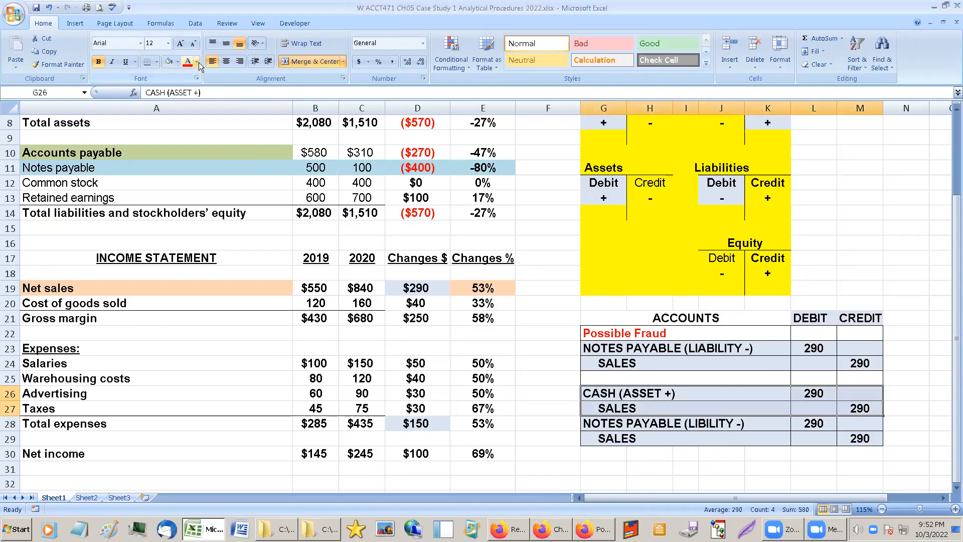
pyautogui.click(178, 61)
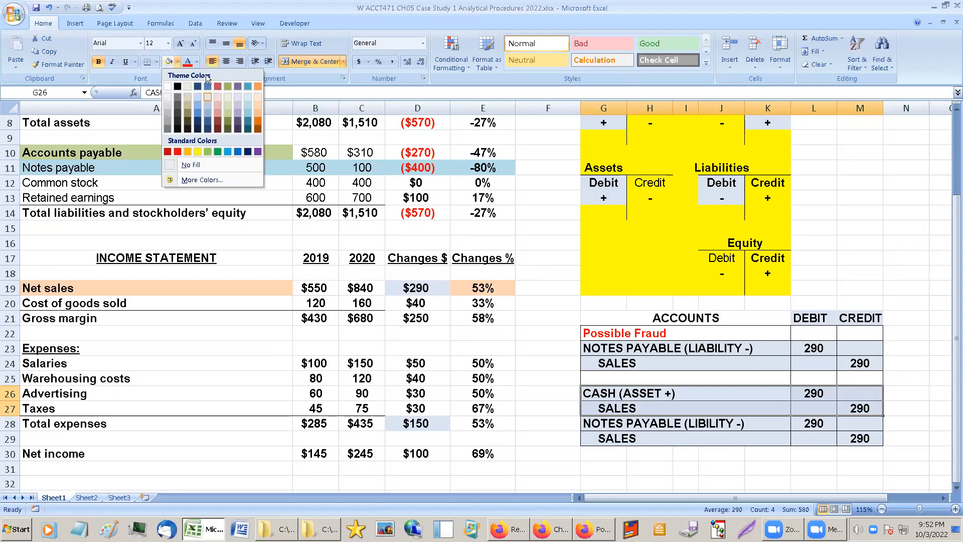
pyautogui.click(239, 111)
# Correct the misspelled account name in row 28 to "NOTES PAYABLE (LIABILITY -)".
pyautogui.click(637, 423)
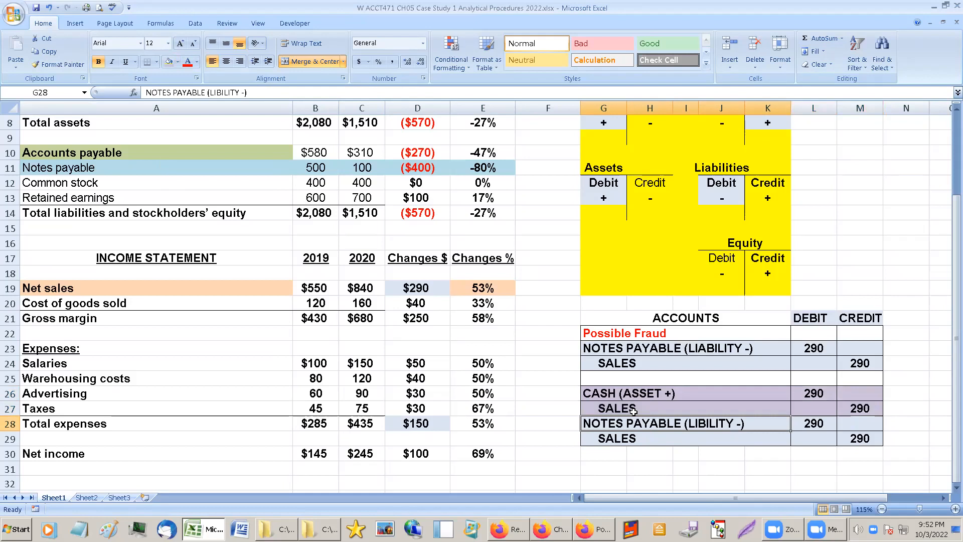
pyautogui.click(608, 393)
pyautogui.click(606, 423)
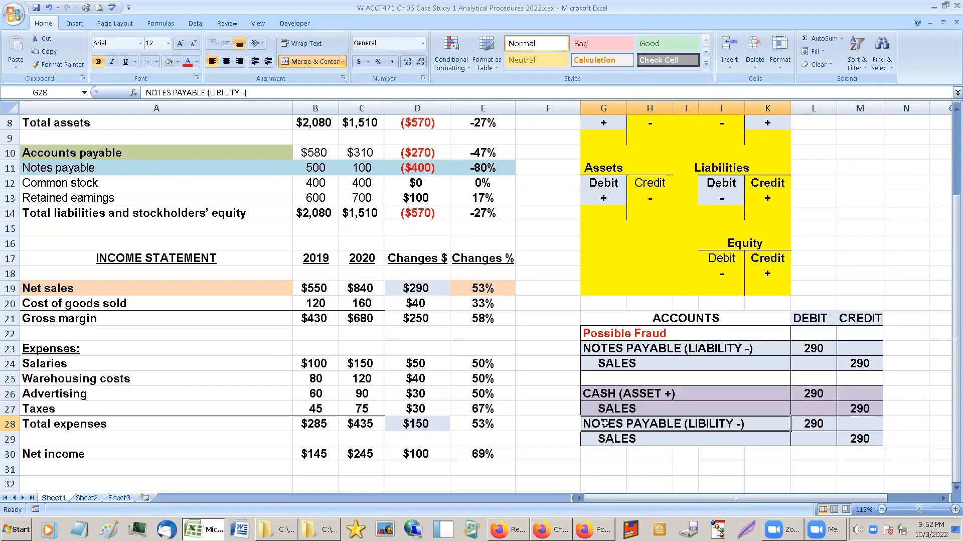
pyautogui.click(216, 94)
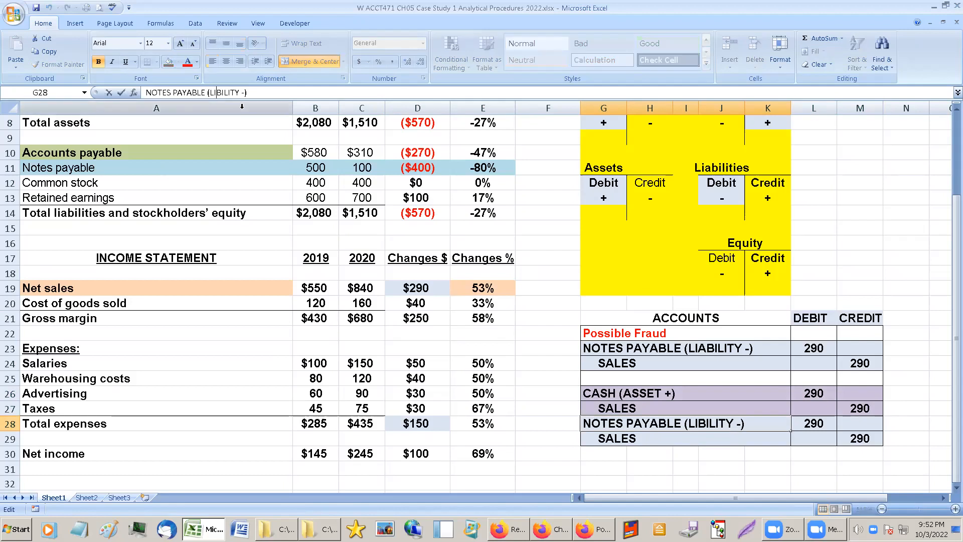
pyautogui.write('A')
pyautogui.press('Return')
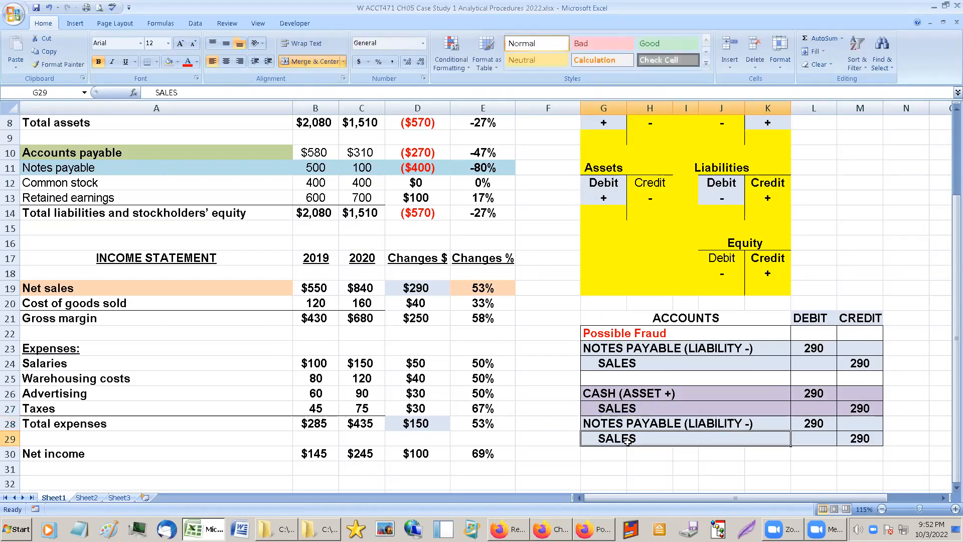
# Replace the SALES account name in row 29 with an indented "CASH (ASSET -)".
pyautogui.press('BackSpace')
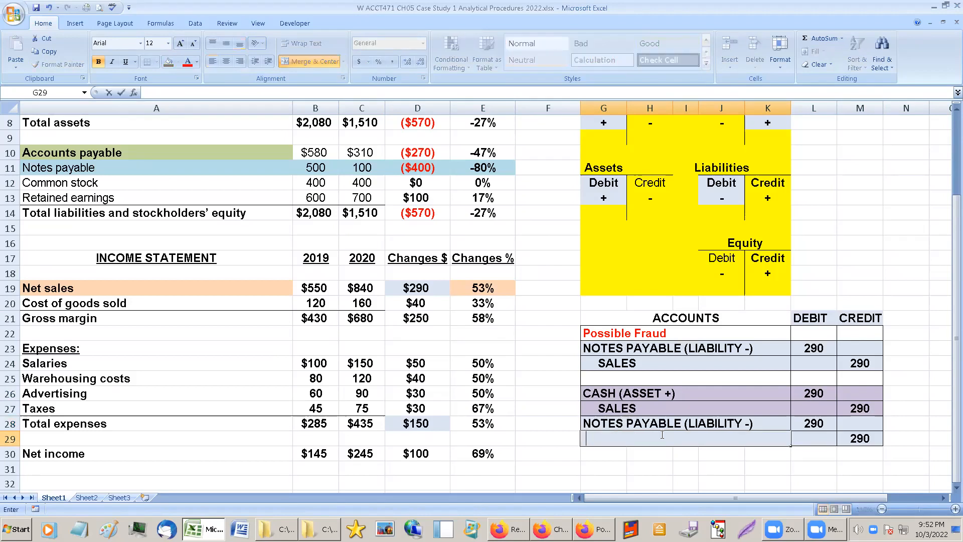
pyautogui.write('CASH (')
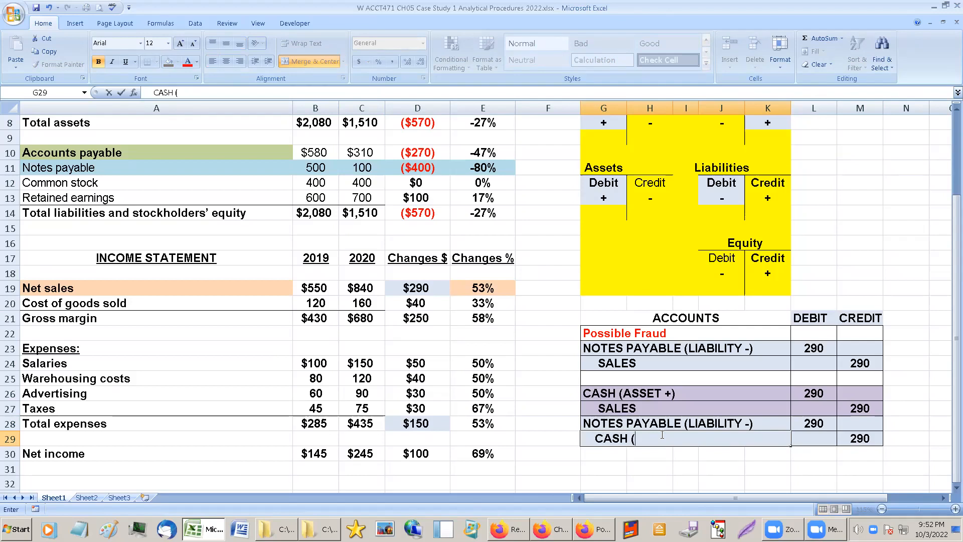
pyautogui.write('ASSET -)')
# Fill the NOTES PAYABLE/CASH entry in rows 28–29 with light green across the account, debit and credit columns.
pyautogui.moveTo(601, 392); pyautogui.dragTo(870, 437)
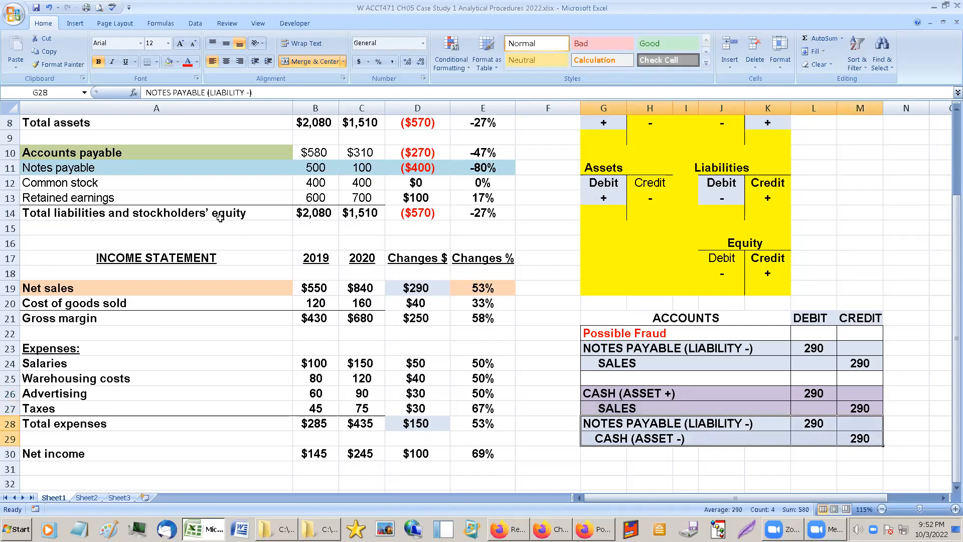
pyautogui.click(177, 62)
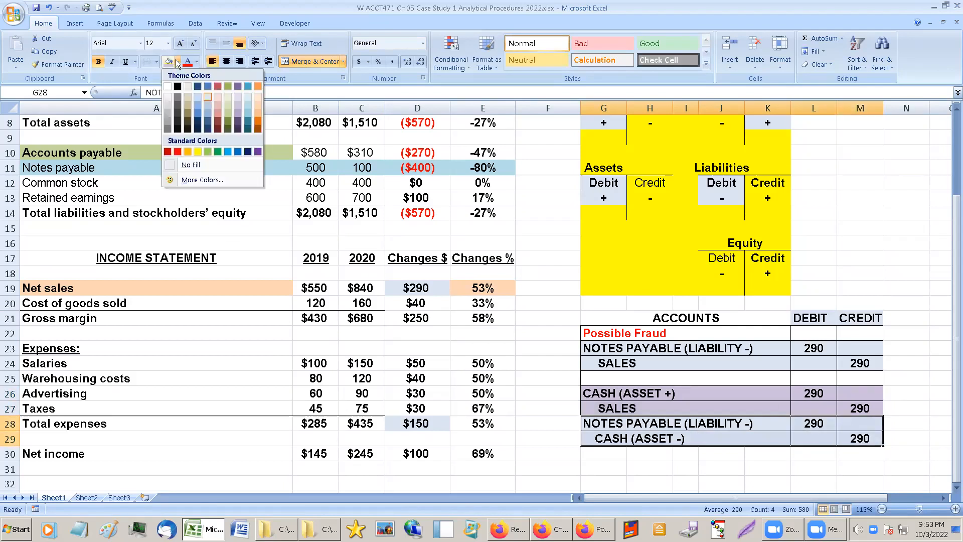
pyautogui.click(229, 100)
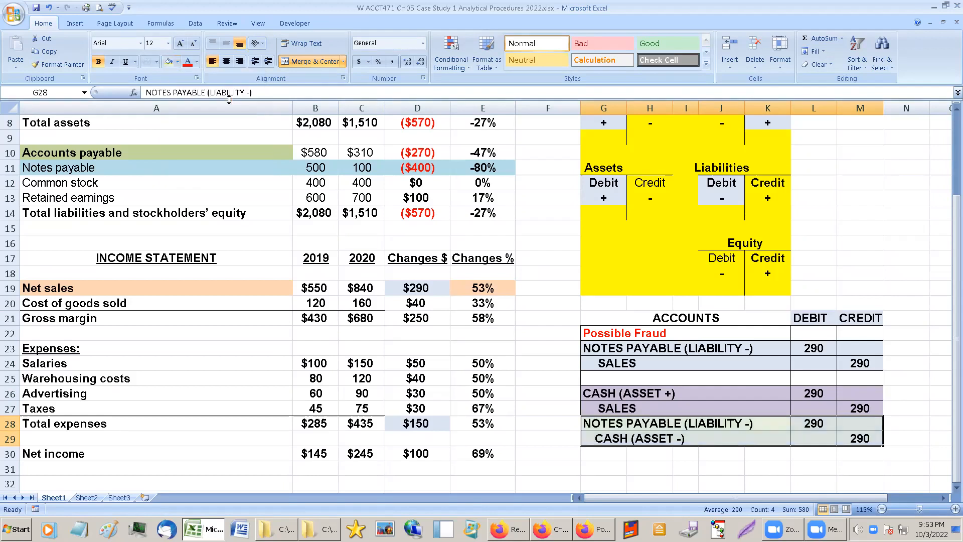
pyautogui.click(725, 335)
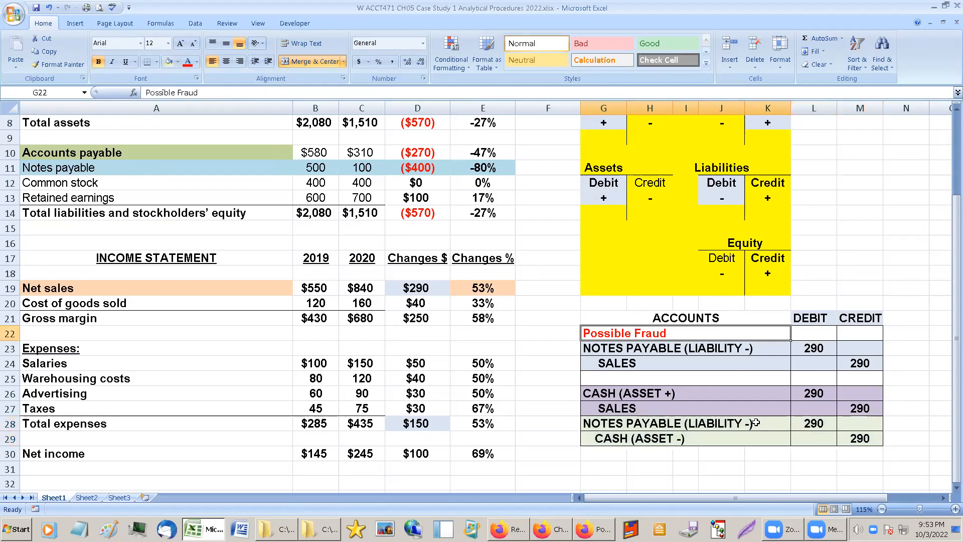
# Examine the CASH/SALES entry in rows 26–27 and the NOTES PAYABLE/CASH entry in rows 28–29.
pyautogui.click(585, 393)
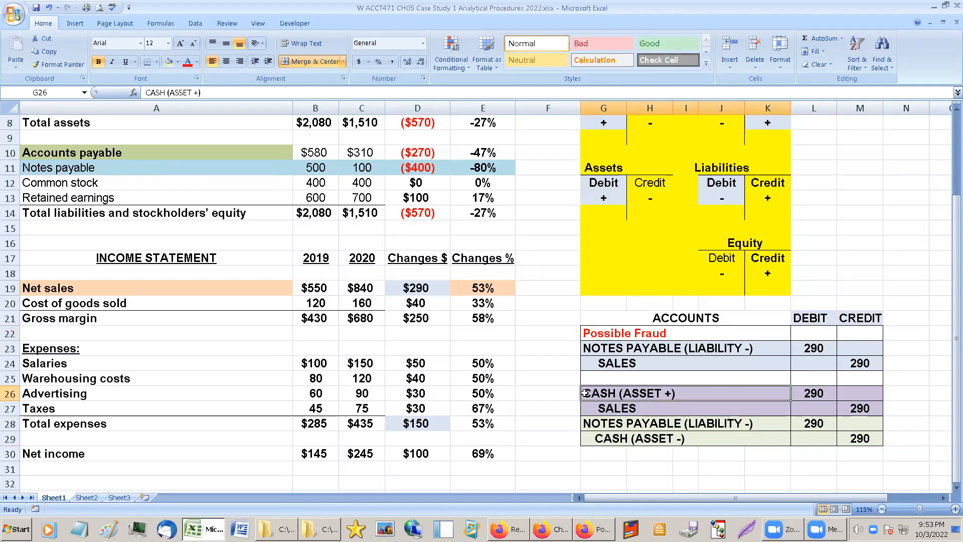
pyautogui.click(621, 407)
pyautogui.click(621, 421)
pyautogui.click(615, 395)
pyautogui.click(619, 405)
pyautogui.click(619, 391)
pyautogui.click(620, 403)
pyautogui.click(622, 394)
pyautogui.moveTo(612, 393); pyautogui.dragTo(871, 410)
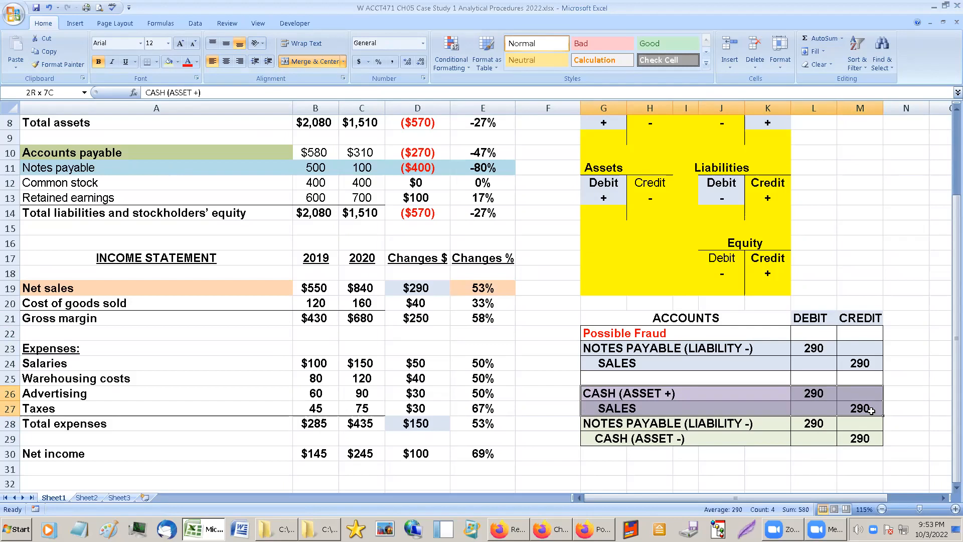
pyautogui.moveTo(591, 422); pyautogui.dragTo(855, 440)
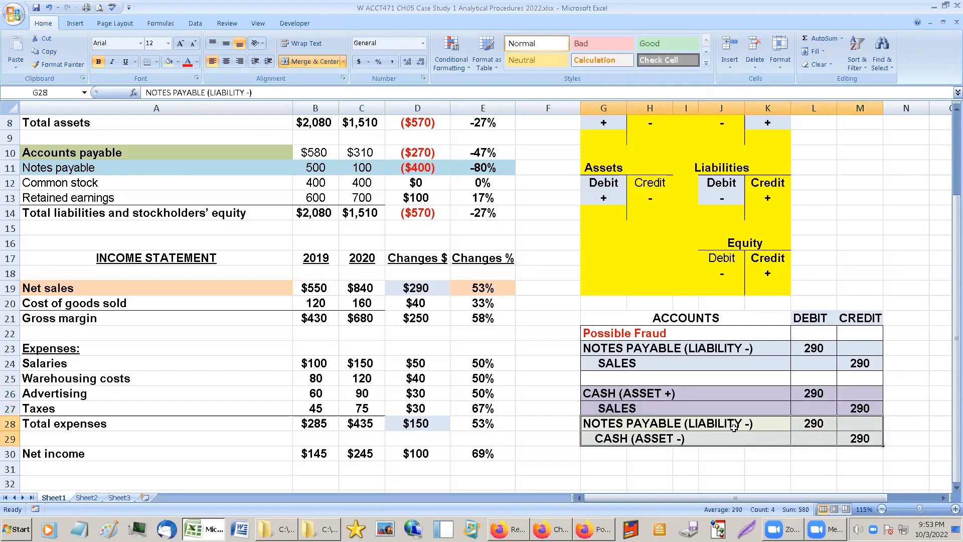
pyautogui.moveTo(734, 426); pyautogui.dragTo(857, 438)
# Bold the Notes payable row of the balance sheet, A11:E11.
pyautogui.moveTo(80, 168); pyautogui.dragTo(456, 173)
pyautogui.click(98, 62)
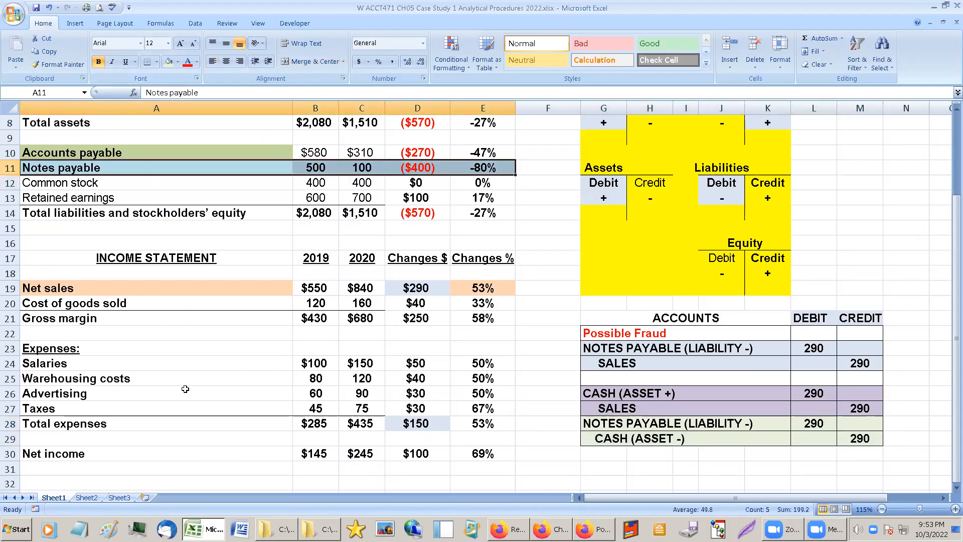
# Add a bold "START" label in cell F11 beside the Notes payable row.
pyautogui.click(539, 163)
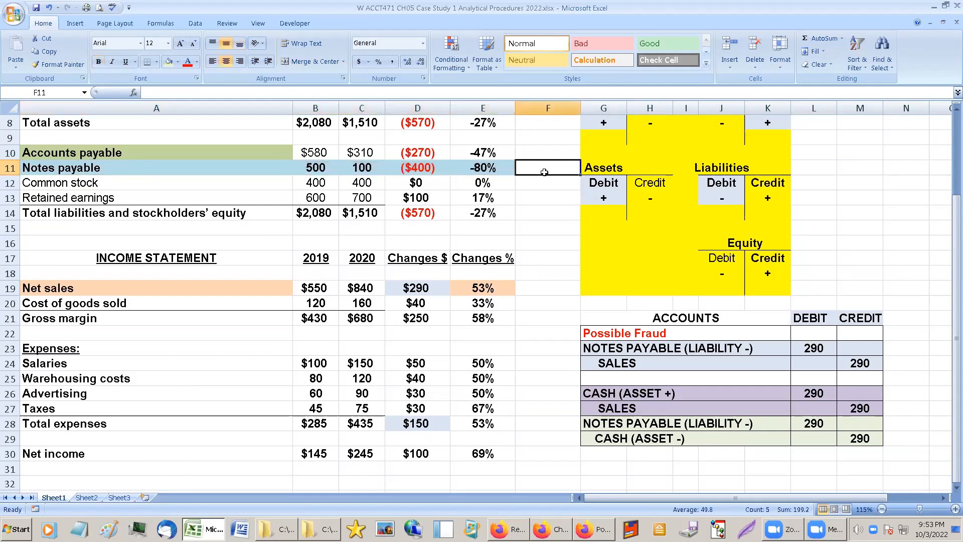
pyautogui.write('$TAR')
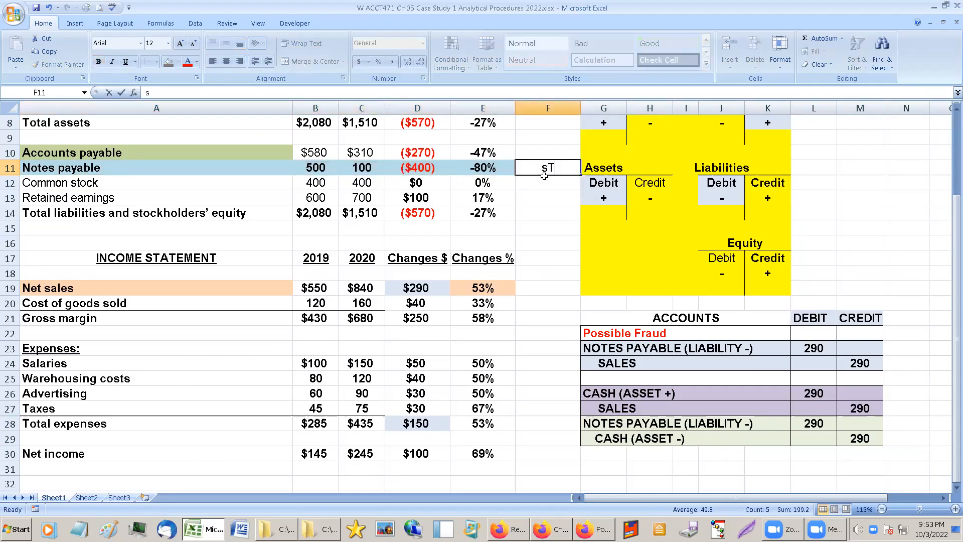
pyautogui.press('BackSpace')
pyautogui.press('BackSpace')
pyautogui.press('BackSpace')
pyautogui.press('BackSpace')
pyautogui.write('START')
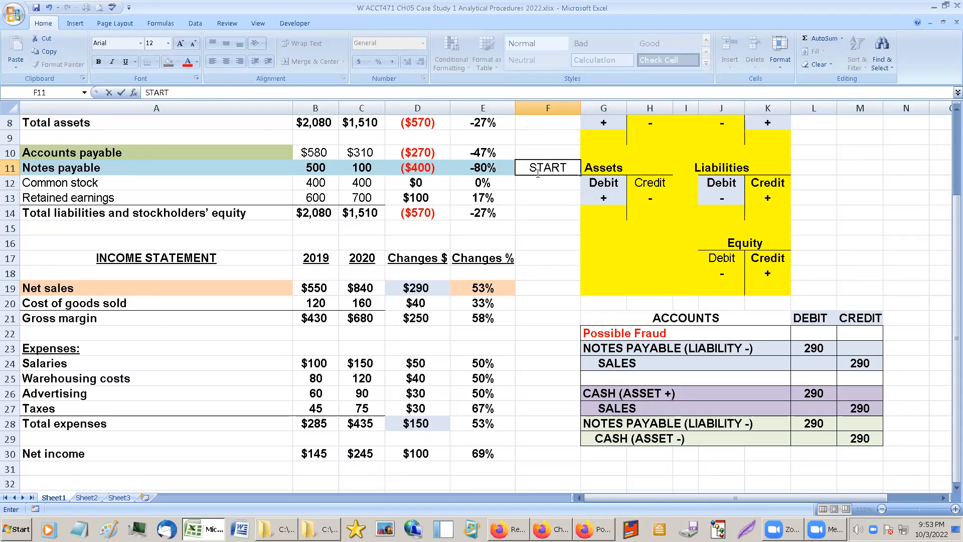
pyautogui.click(555, 215)
pyautogui.click(547, 167)
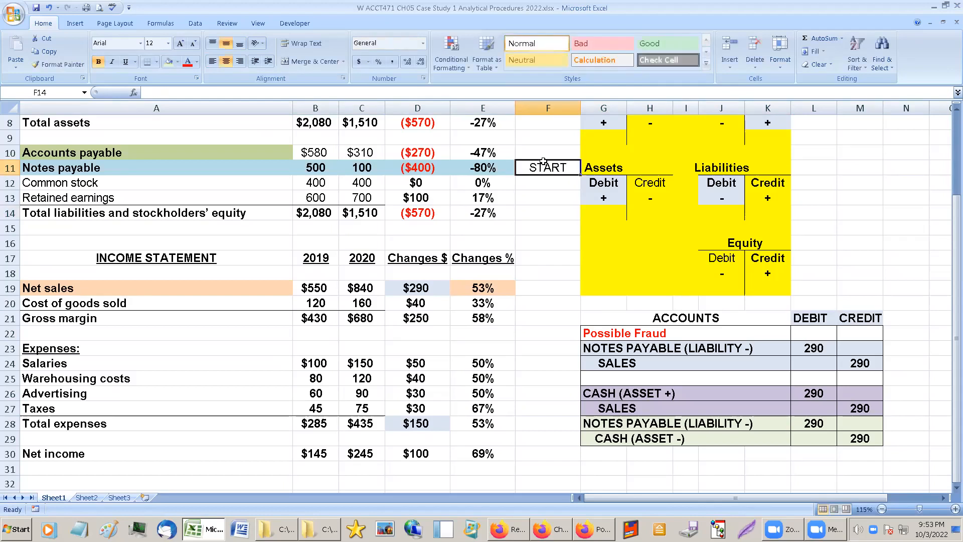
pyautogui.click(98, 61)
pyautogui.click(557, 197)
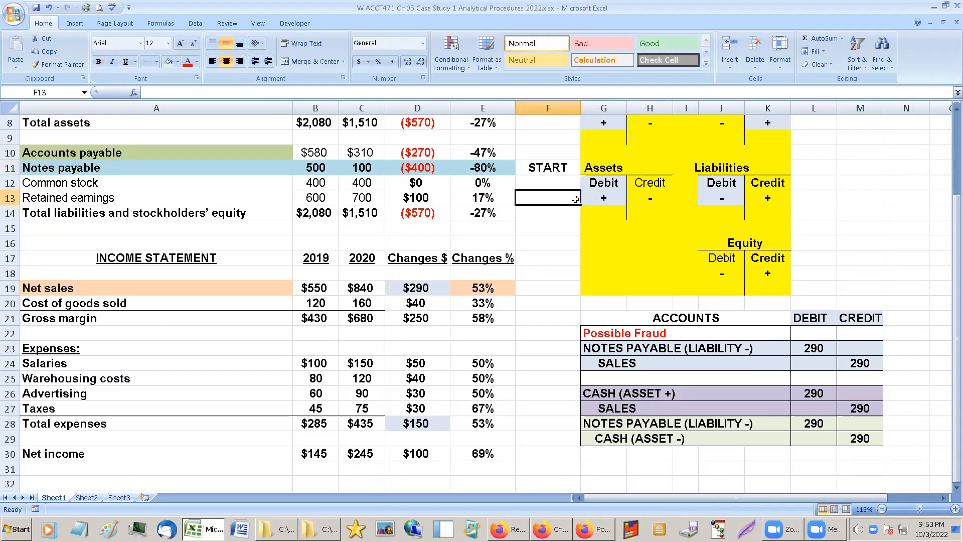
pyautogui.click(590, 19)
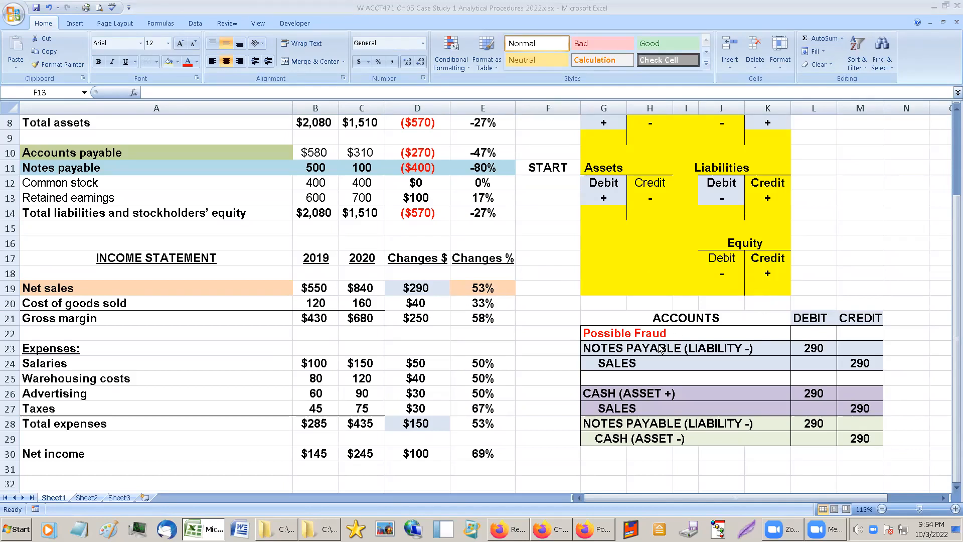
# Compare the possible fraud entry in rows 23–24 with the two separate journal entries in rows 26–29.
pyautogui.scroll(-1, 655, 356)
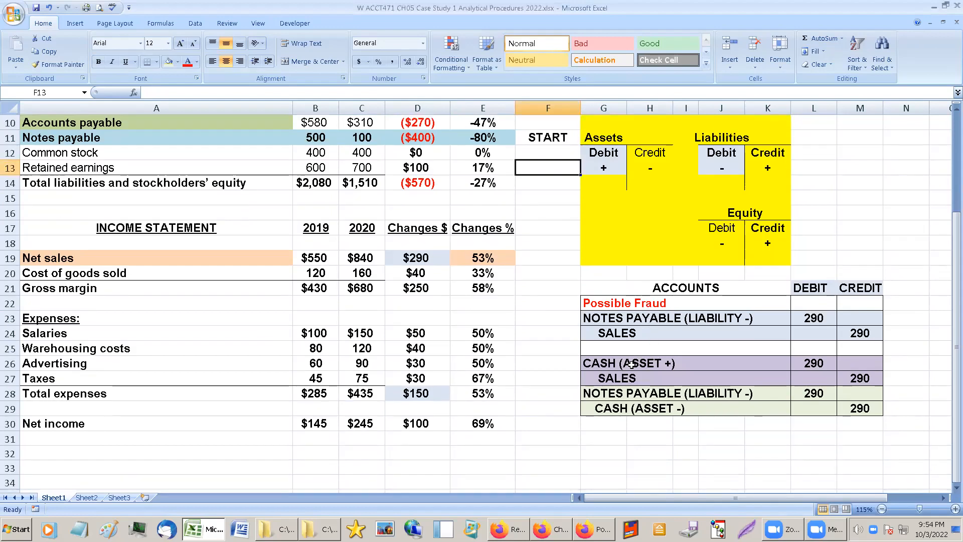
pyautogui.click(632, 362)
pyautogui.click(623, 394)
pyautogui.moveTo(619, 317); pyautogui.dragTo(837, 328)
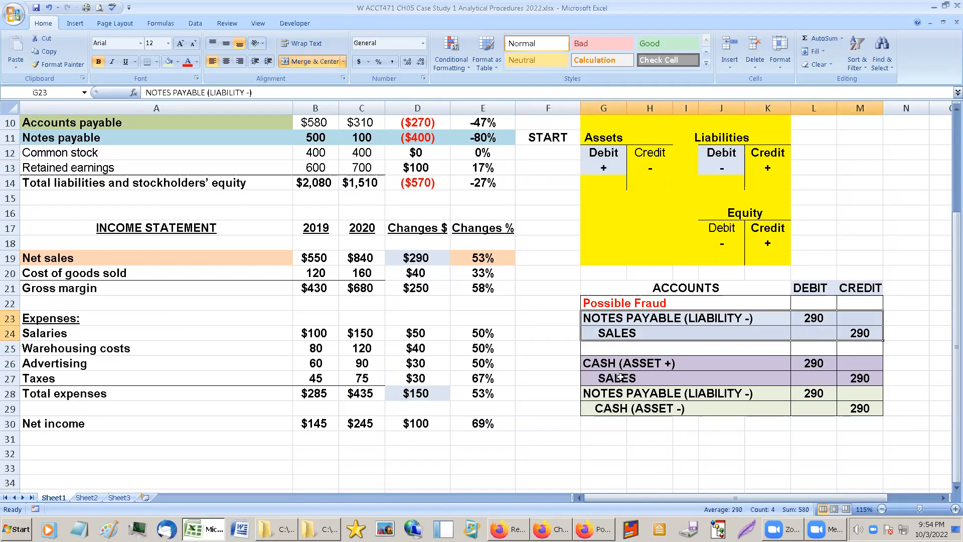
pyautogui.click(572, 319)
pyautogui.moveTo(562, 370); pyautogui.dragTo(883, 408)
pyautogui.click(777, 467)
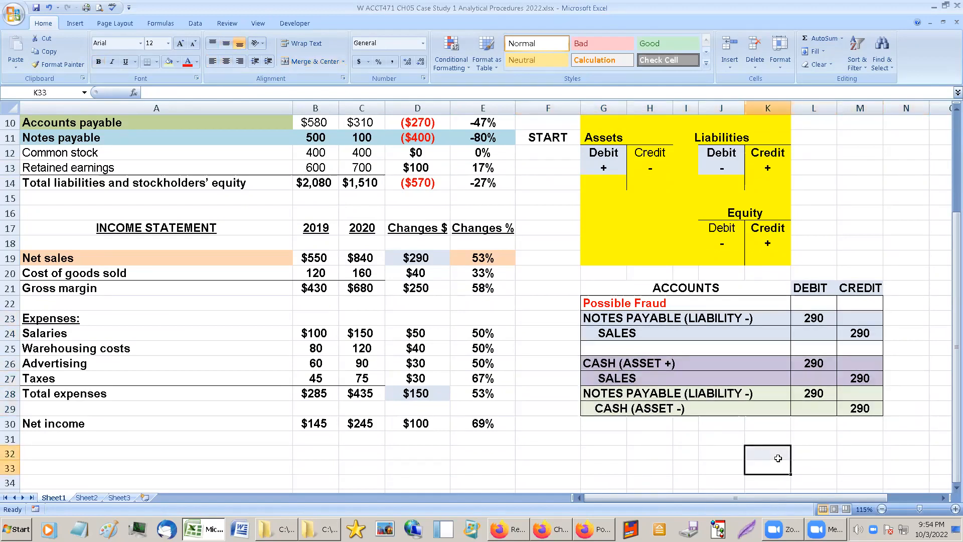
# Review Notes payable and Inventory, and compare the Accounts receivable changes with the Net sales changes.
pyautogui.scroll(2, 657, 354)
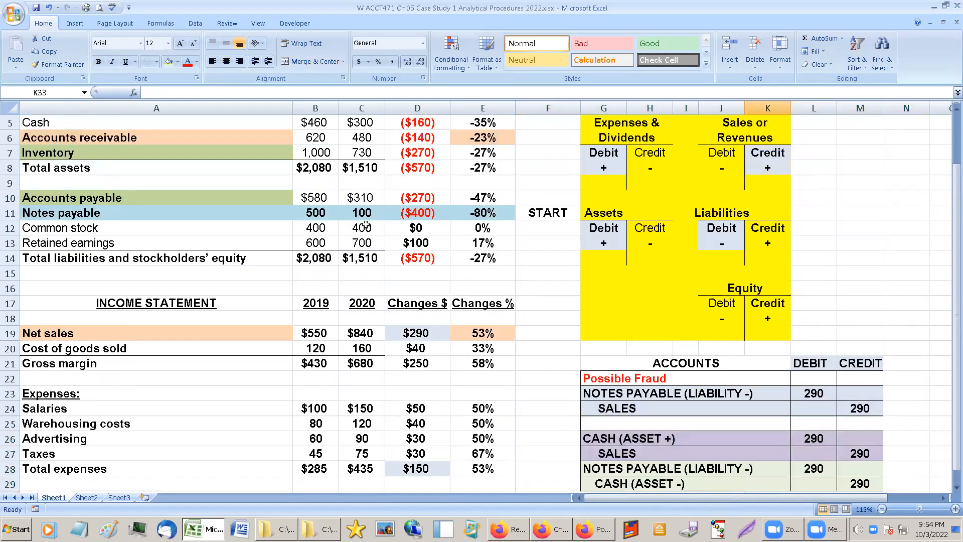
pyautogui.click(97, 206)
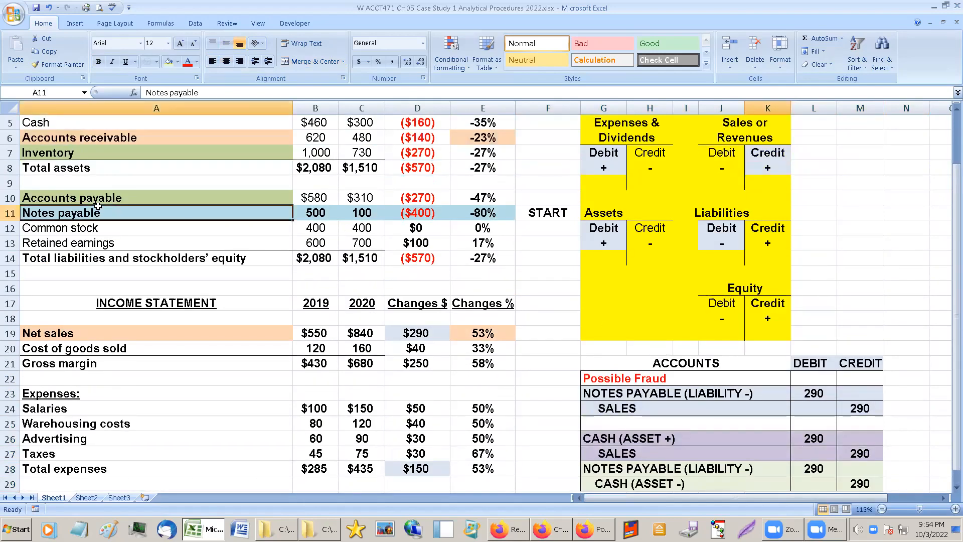
pyautogui.click(107, 154)
pyautogui.scroll(1, 257, 151)
pyautogui.moveTo(242, 182); pyautogui.dragTo(493, 174)
pyautogui.moveTo(201, 381); pyautogui.dragTo(510, 379)
pyautogui.moveTo(233, 181); pyautogui.dragTo(481, 183)
pyautogui.moveTo(216, 378); pyautogui.dragTo(482, 378)
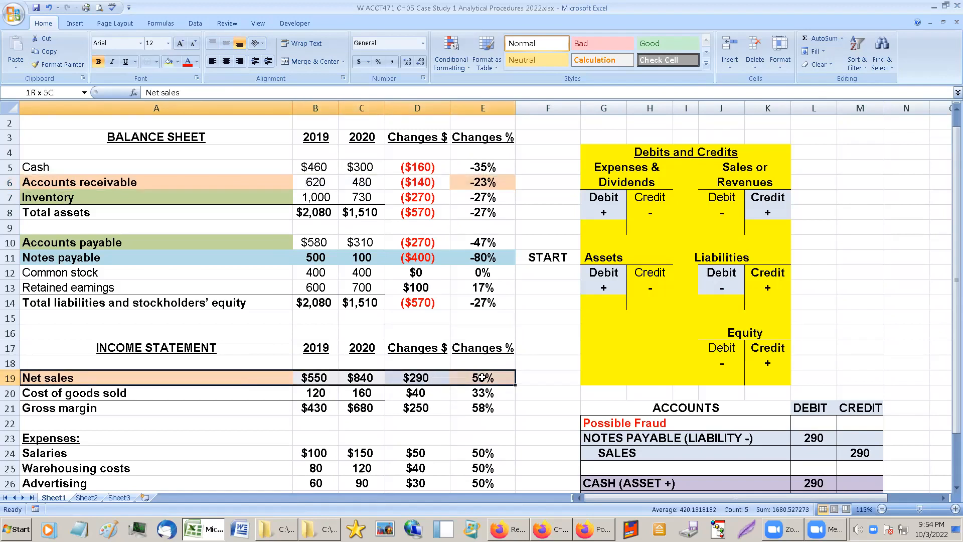
# Enter the heading "ANALYTICAL PROCEDURES LIST" in cell A32 below the income statement.
pyautogui.scroll(-4, 423, 371)
pyautogui.scroll(1, 423, 371)
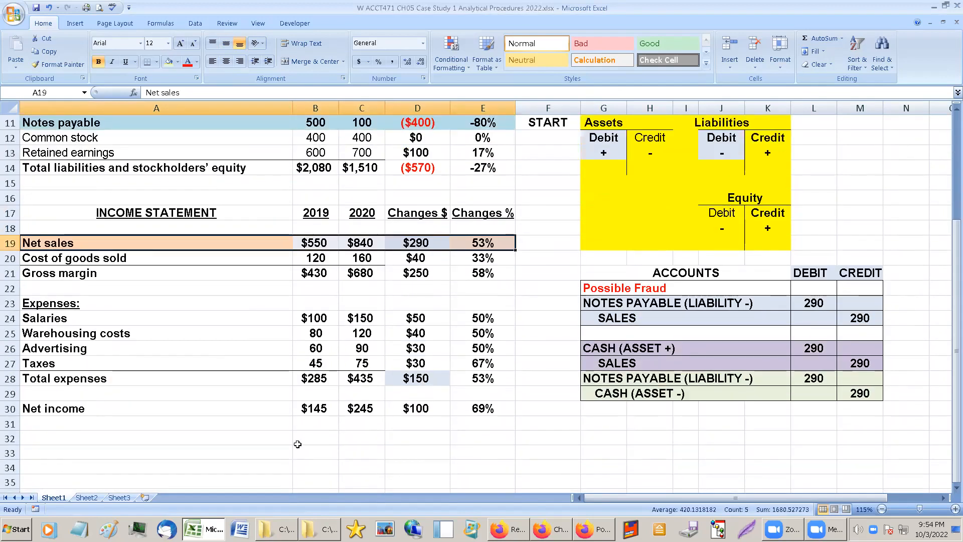
pyautogui.click(129, 440)
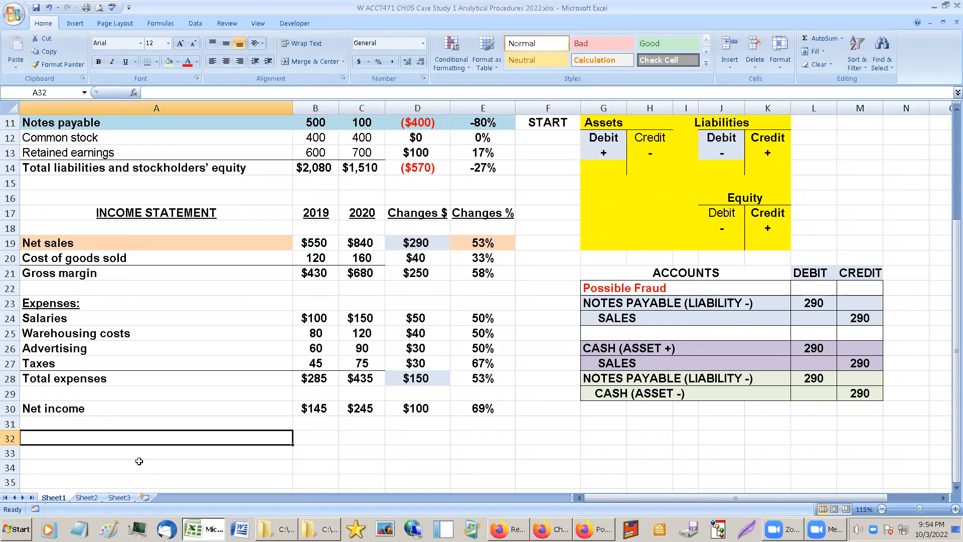
pyautogui.write('ANALY')
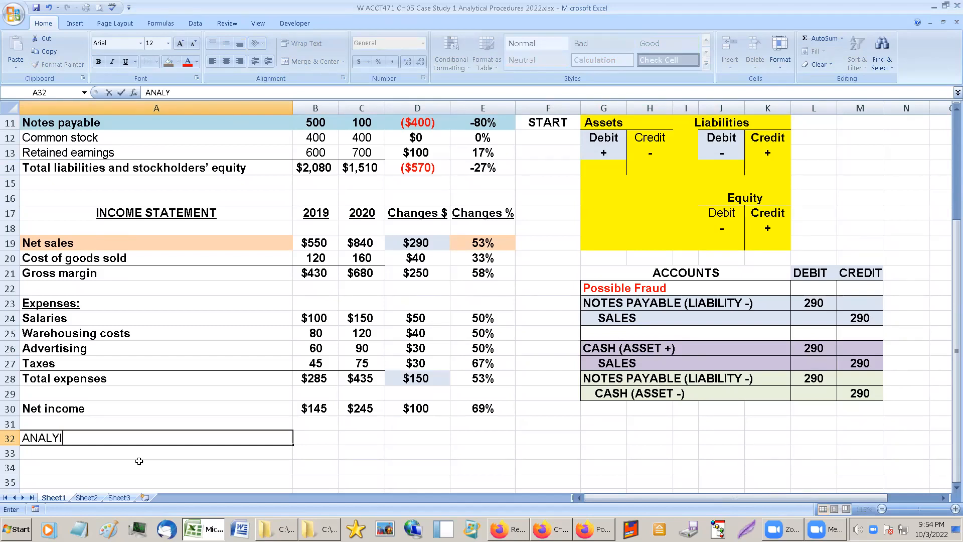
pyautogui.write('TICAL PROCEDURE')
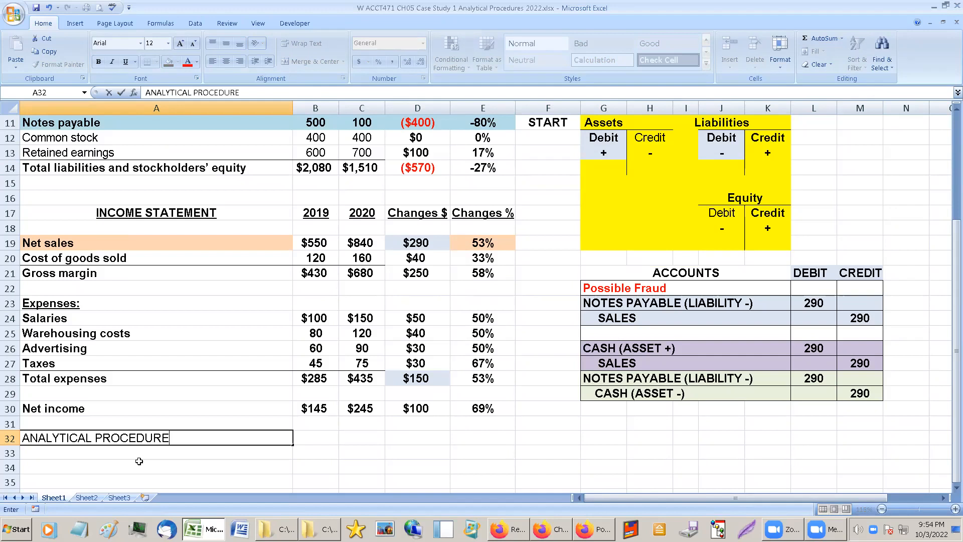
pyautogui.write('S LIST')
pyautogui.press('BackSpace')
pyautogui.press('BackSpace')
pyautogui.write('ST')
pyautogui.press('Return')
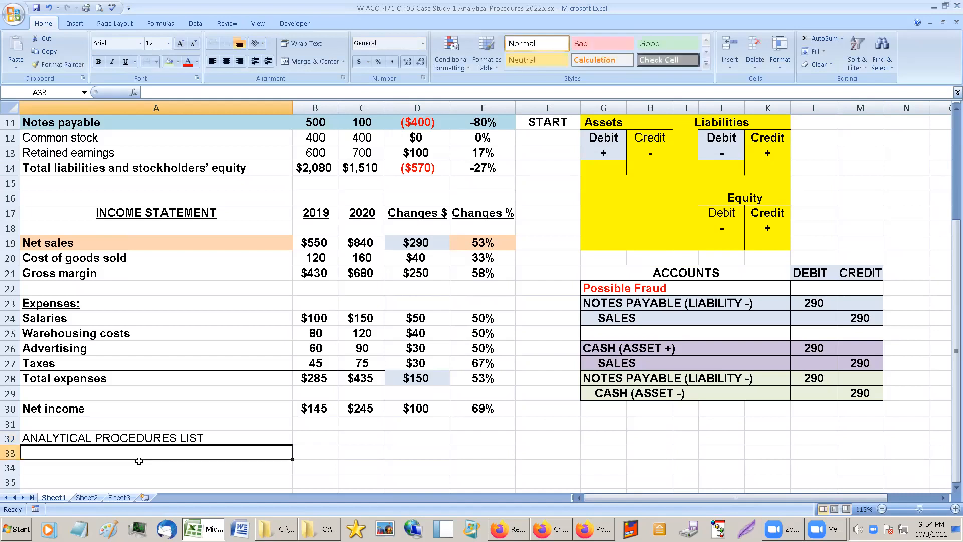
# Bold the heading and the empty list area beneath it, A32:B38.
pyautogui.scroll(-2, 139, 451)
pyautogui.moveTo(42, 377); pyautogui.dragTo(318, 459)
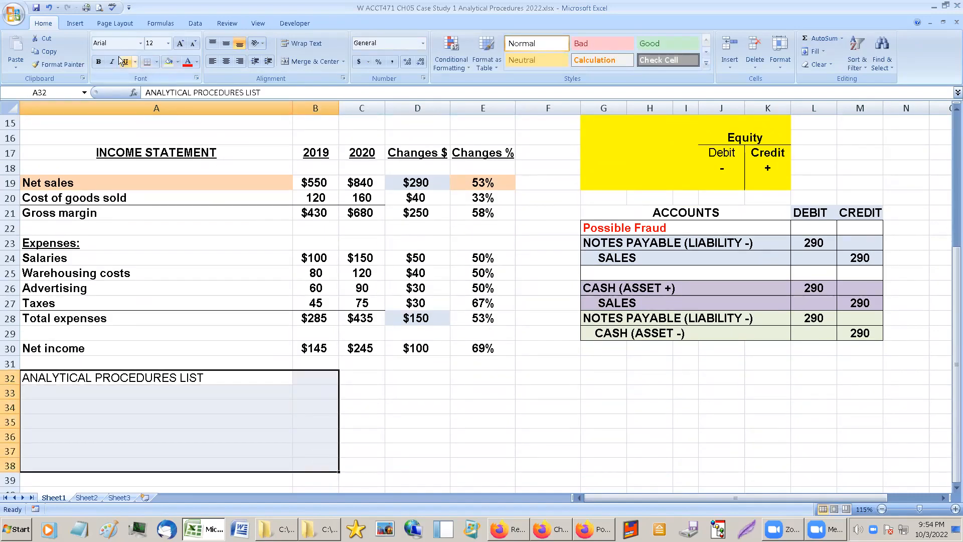
pyautogui.click(99, 62)
# Enter "1. NOTES PAYABLE" as the first list item in cell A33.
pyautogui.click(73, 388)
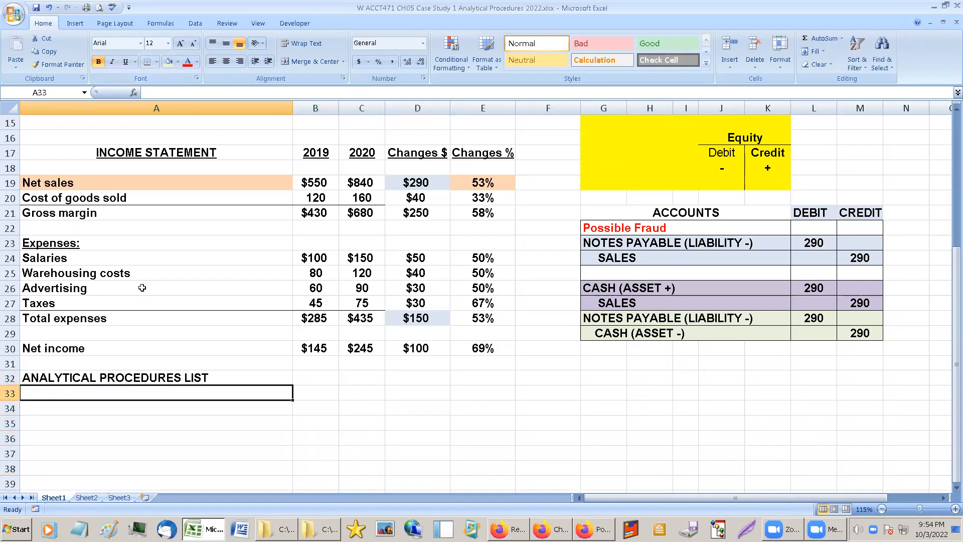
pyautogui.click(203, 93)
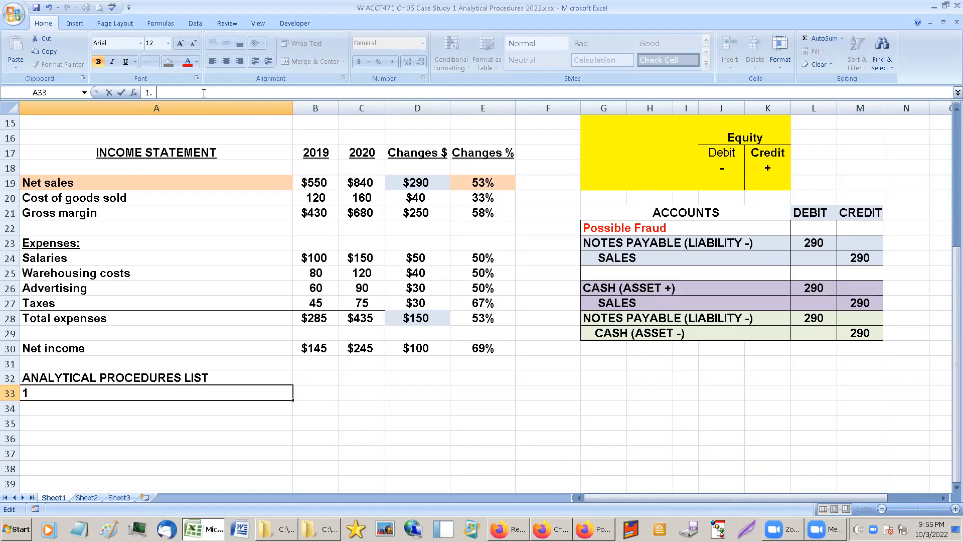
pyautogui.write('NOTES P')
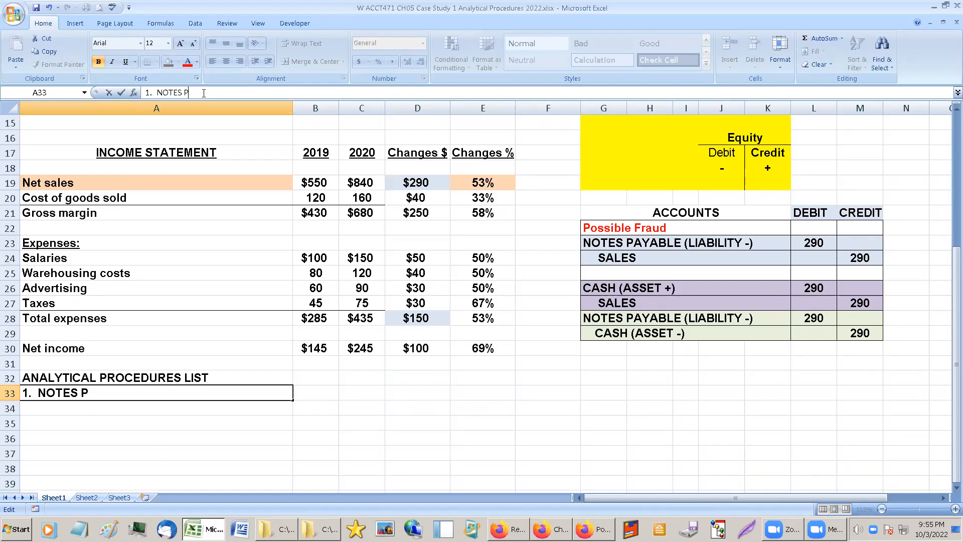
pyautogui.write('AYABLE')
pyautogui.press('Return')
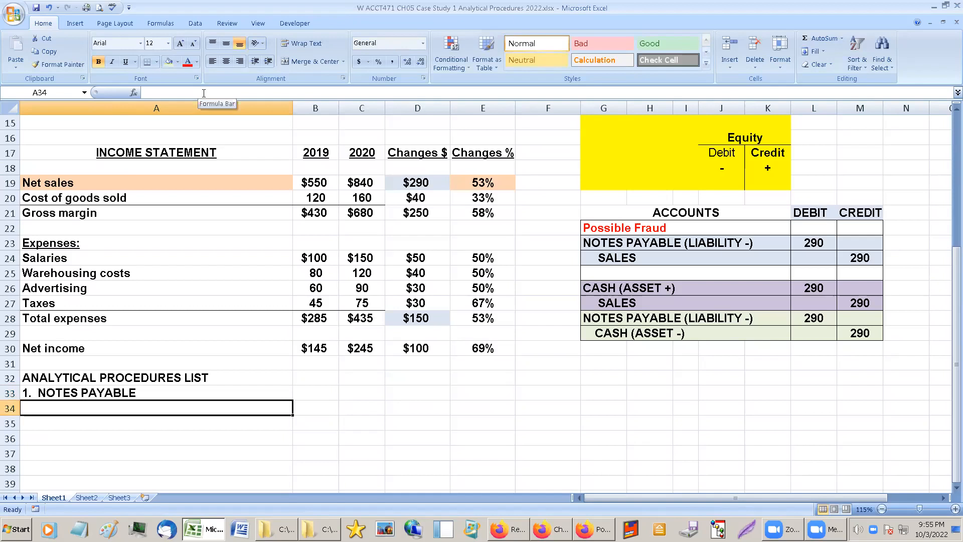
# Enter "2. SALES INCREASE / ACCOUNTS RECEIVABLE DECREASE" as the second list item in cell A34.
pyautogui.write('2.')
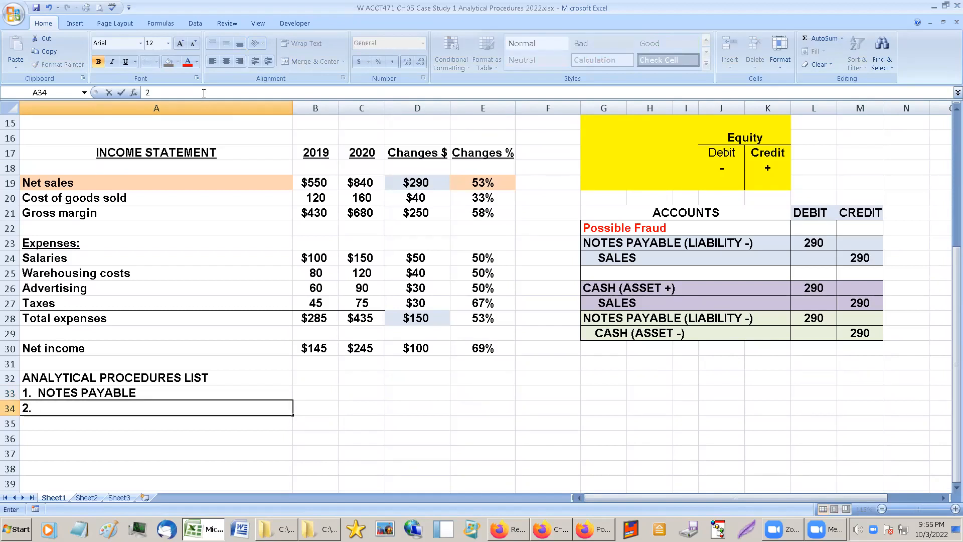
pyautogui.write(' SALES INC')
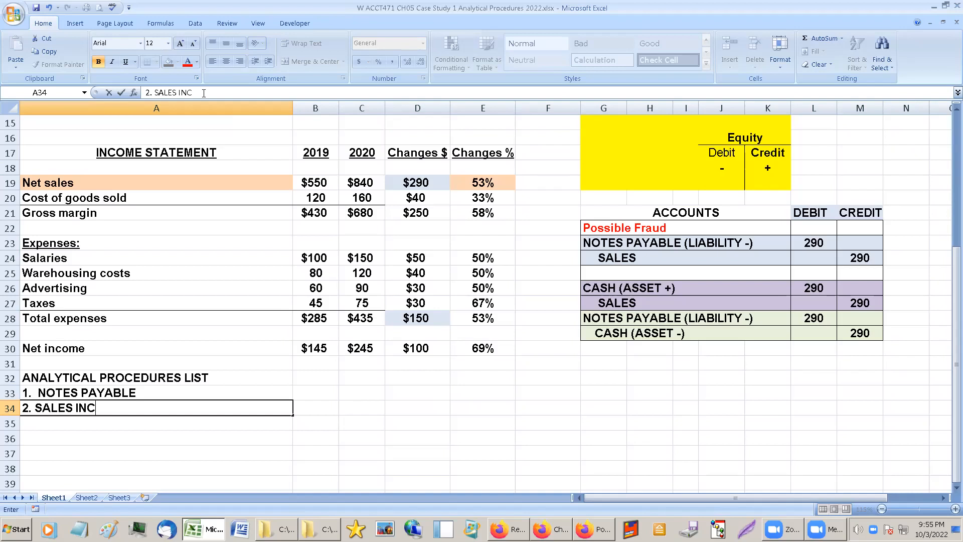
pyautogui.write('REASE / ACCOUNTS RE')
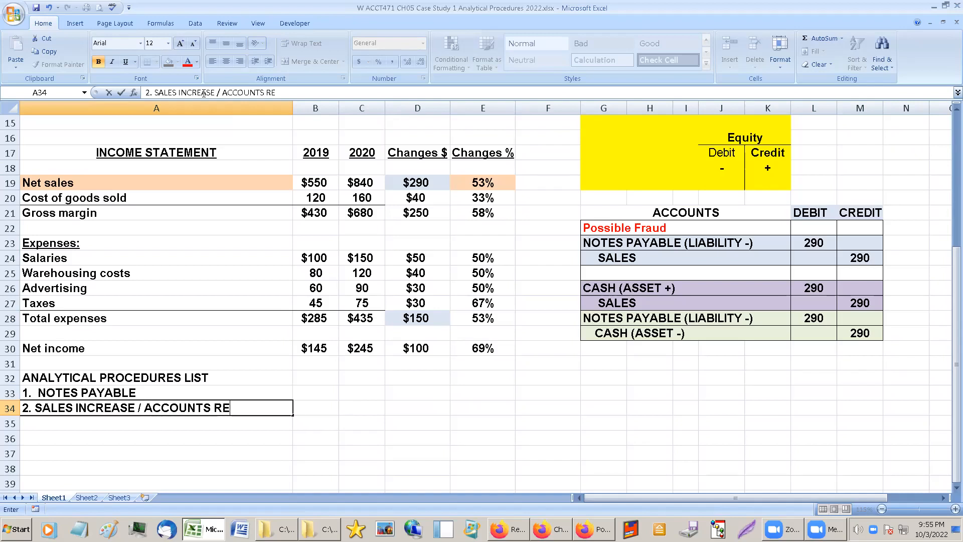
pyautogui.write('CEIB')
pyautogui.write('A')
pyautogui.press('BackSpace')
pyautogui.press('BackSpace')
pyautogui.write('VABLE')
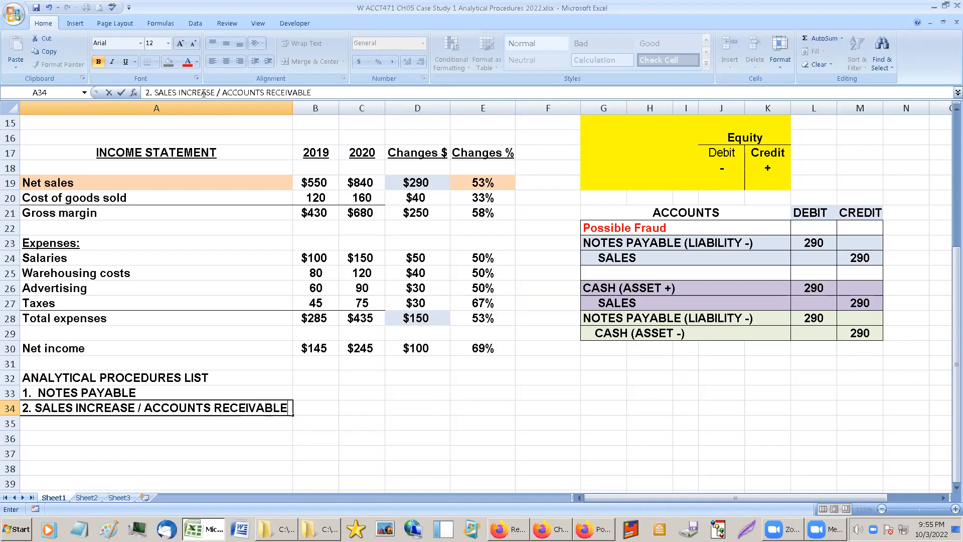
pyautogui.write(' DECR')
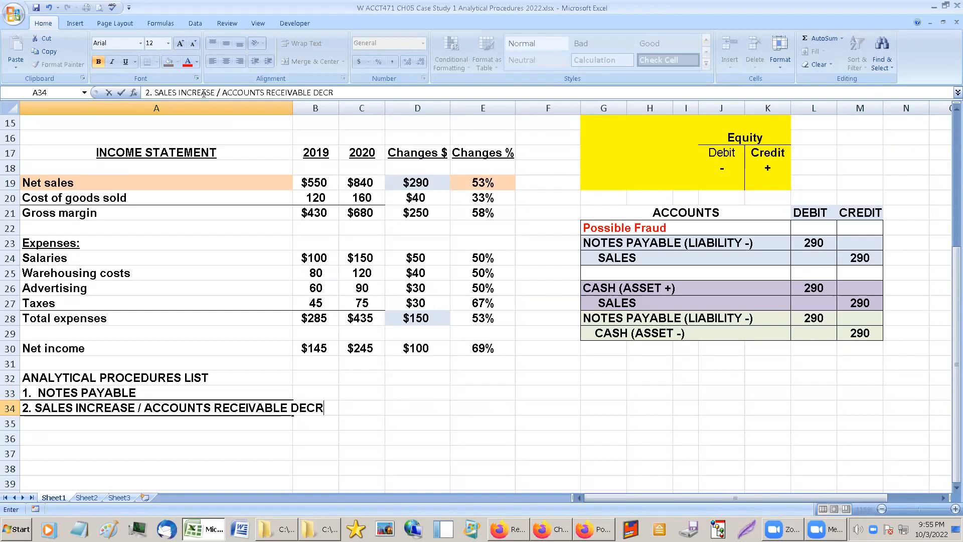
pyautogui.write('EASE')
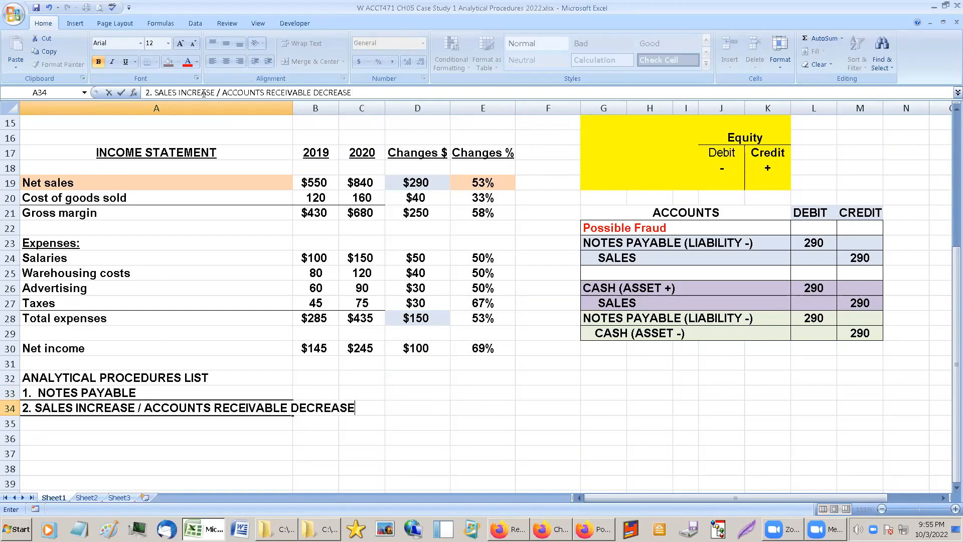
pyautogui.press('Return')
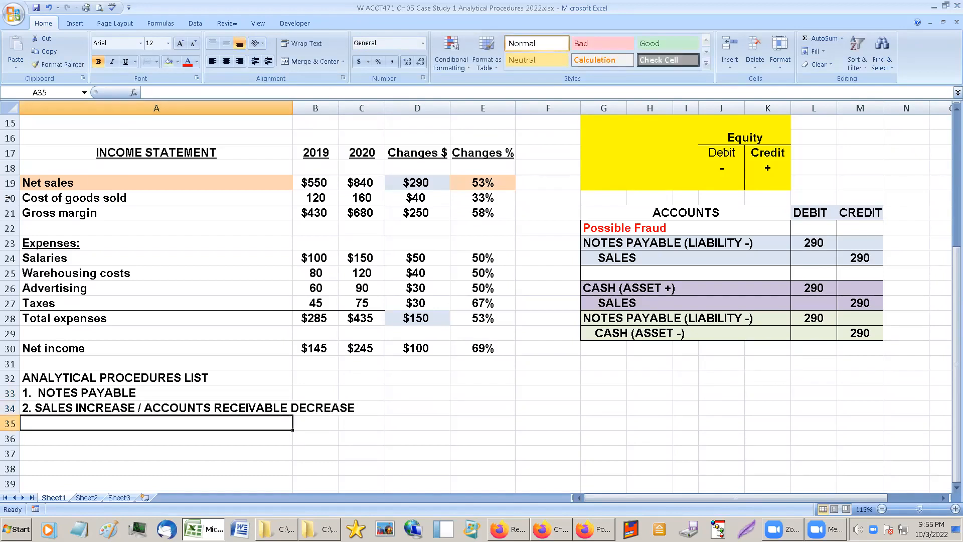
# Extend the light orange fill of the Accounts receivable label across its amounts and dollar change, B6:D6.
pyautogui.click(101, 407)
pyautogui.scroll(4, 170, 339)
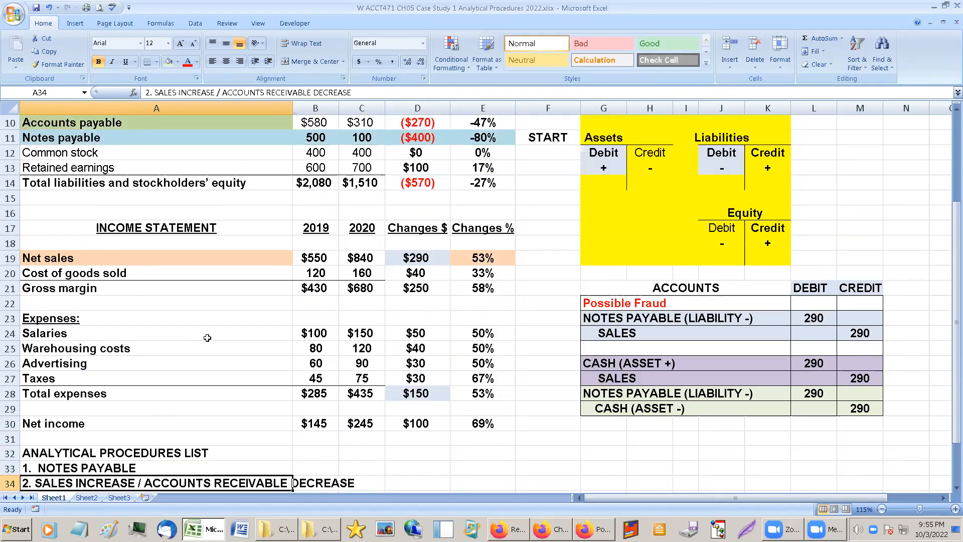
pyautogui.click(425, 334)
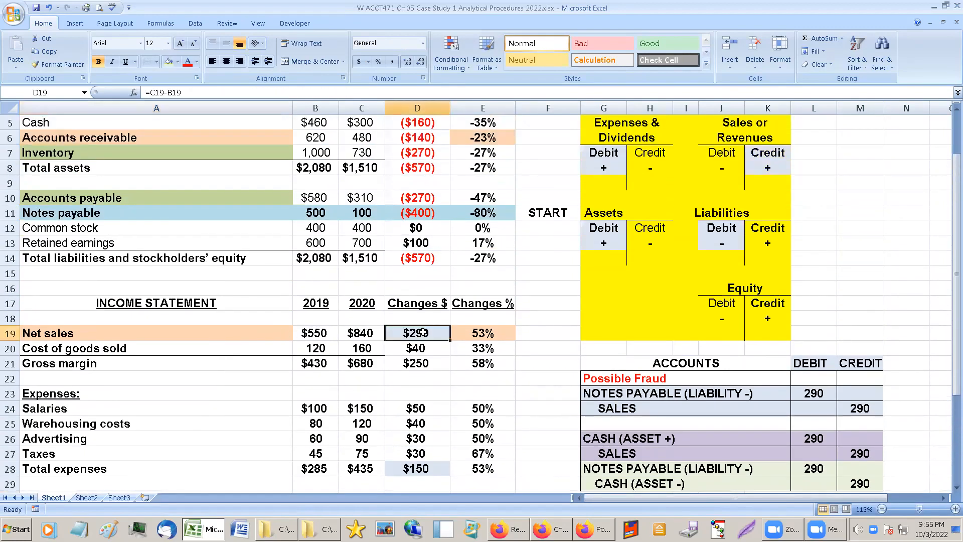
pyautogui.scroll(2, 434, 339)
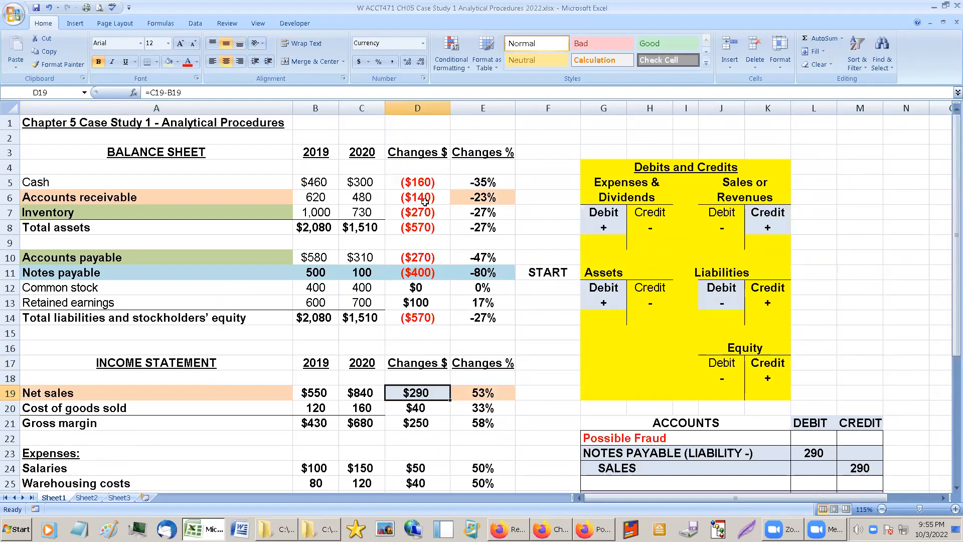
pyautogui.moveTo(273, 194); pyautogui.dragTo(356, 197)
pyautogui.moveTo(446, 196); pyautogui.dragTo(446, 196)
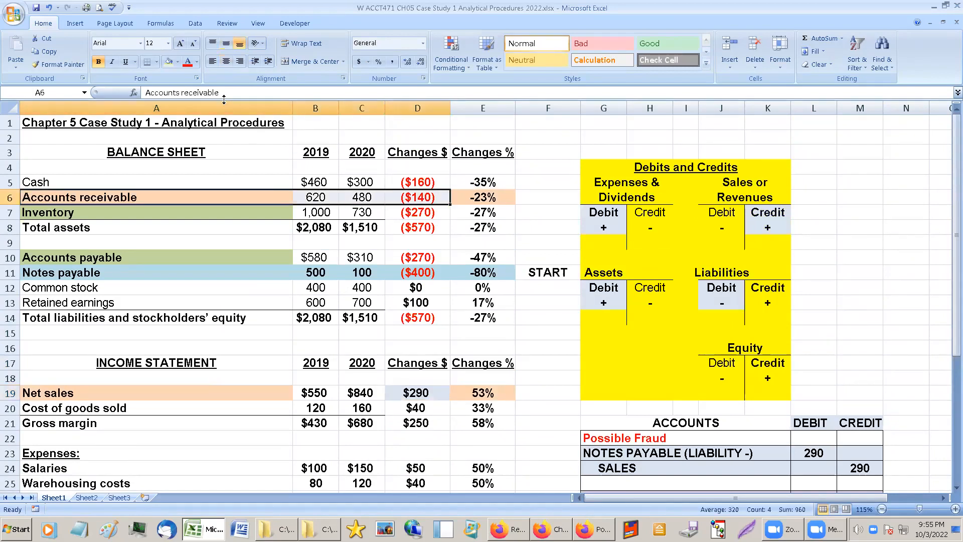
pyautogui.click(208, 195)
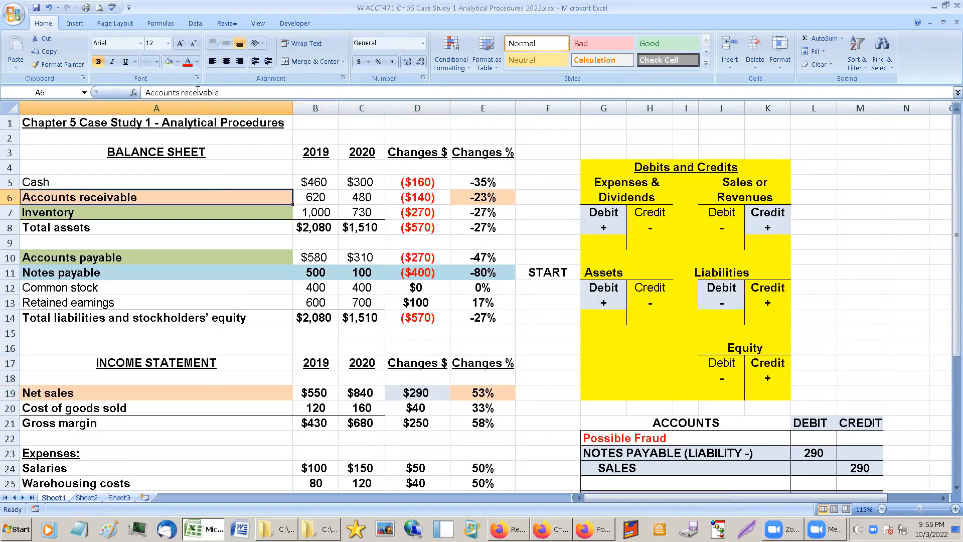
pyautogui.click(176, 62)
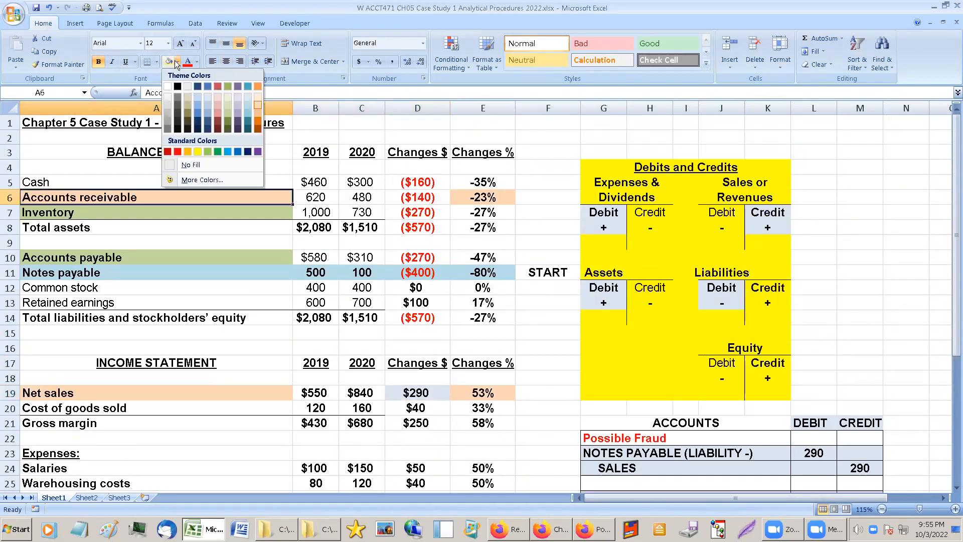
pyautogui.click(258, 105)
pyautogui.moveTo(316, 197); pyautogui.dragTo(417, 197)
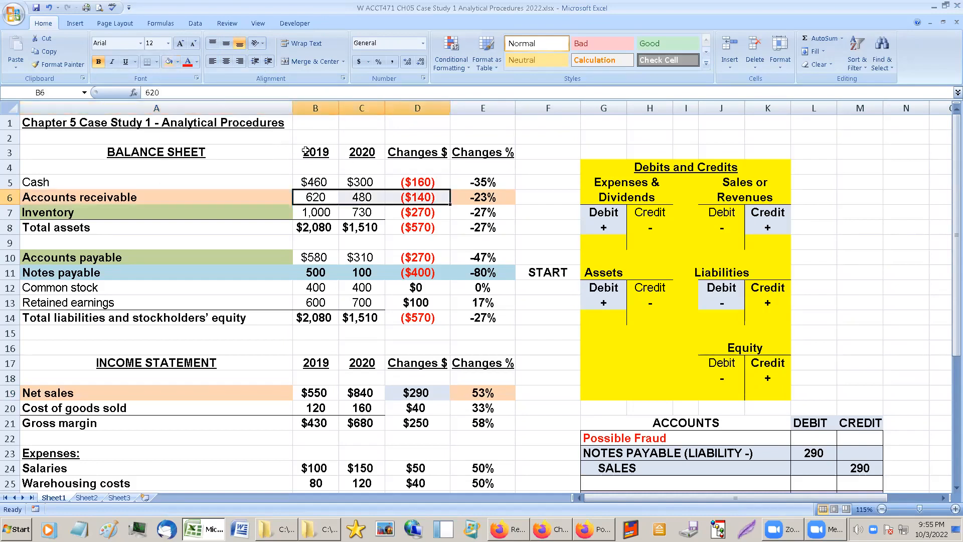
pyautogui.click(169, 61)
# Fill the Net sales amounts and dollar change, B19:D19, with the same light orange.
pyautogui.moveTo(299, 393); pyautogui.dragTo(461, 390)
pyautogui.click(168, 62)
pyautogui.click(270, 335)
pyautogui.click(335, 405)
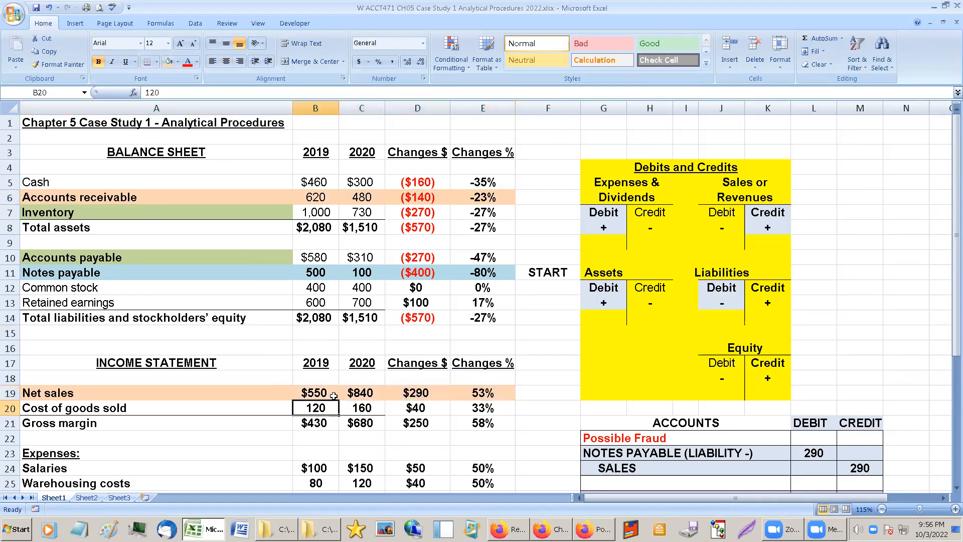
pyautogui.click(254, 199)
pyautogui.click(275, 395)
# Make the entire Accounts receivable row, A6:E6, bold without underlining.
pyautogui.moveTo(127, 198); pyautogui.dragTo(482, 197)
pyautogui.click(124, 62)
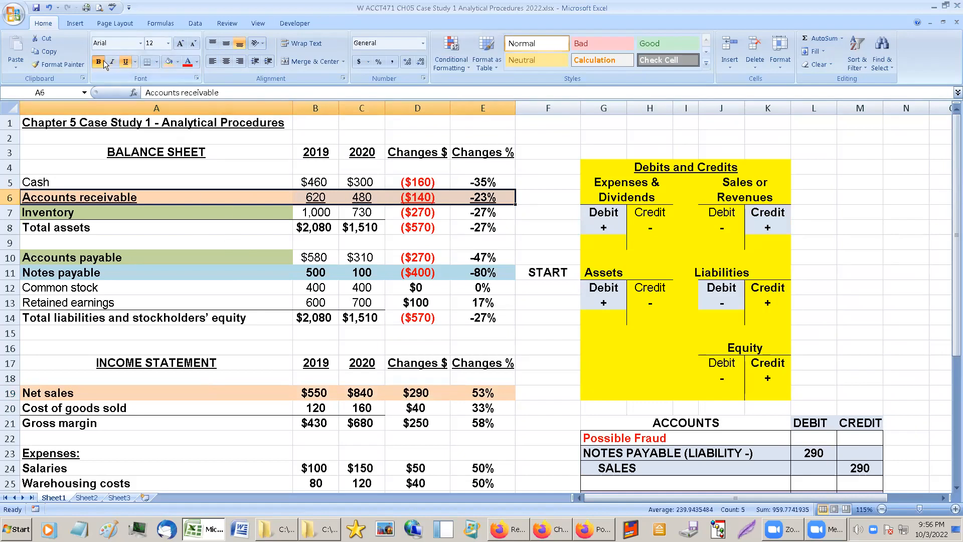
pyautogui.click(125, 62)
pyautogui.click(99, 63)
pyautogui.click(99, 63)
pyautogui.click(175, 229)
pyautogui.click(271, 387)
pyautogui.click(247, 195)
# Fill the second list item, A34:C34, with the light orange used for Net sales and Accounts receivable.
pyautogui.scroll(-1, 247, 196)
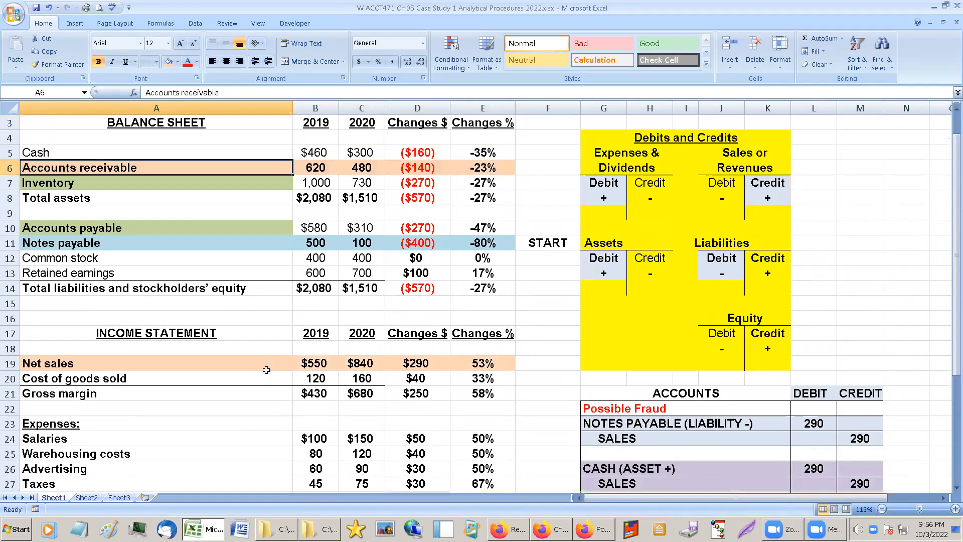
pyautogui.scroll(-4, 266, 370)
pyautogui.moveTo(60, 421); pyautogui.dragTo(349, 424)
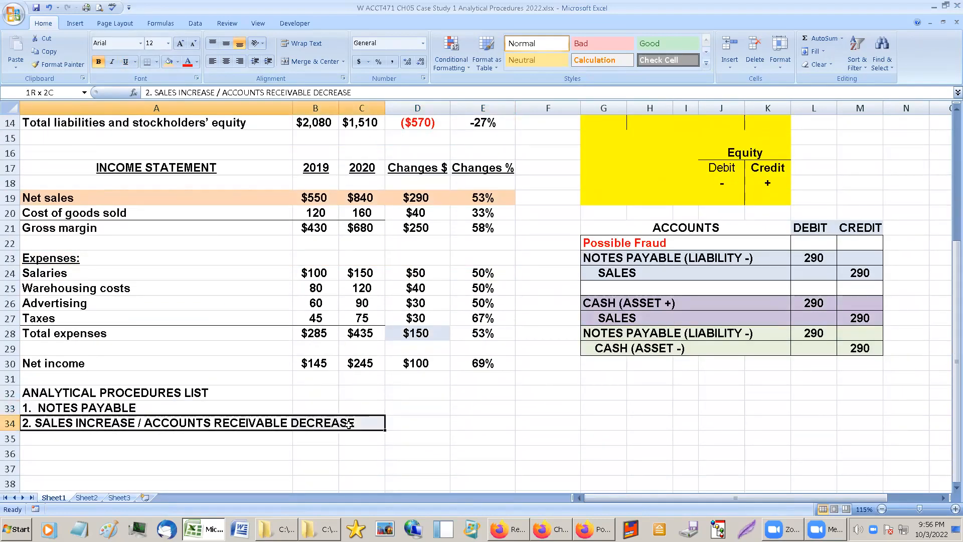
pyautogui.click(169, 62)
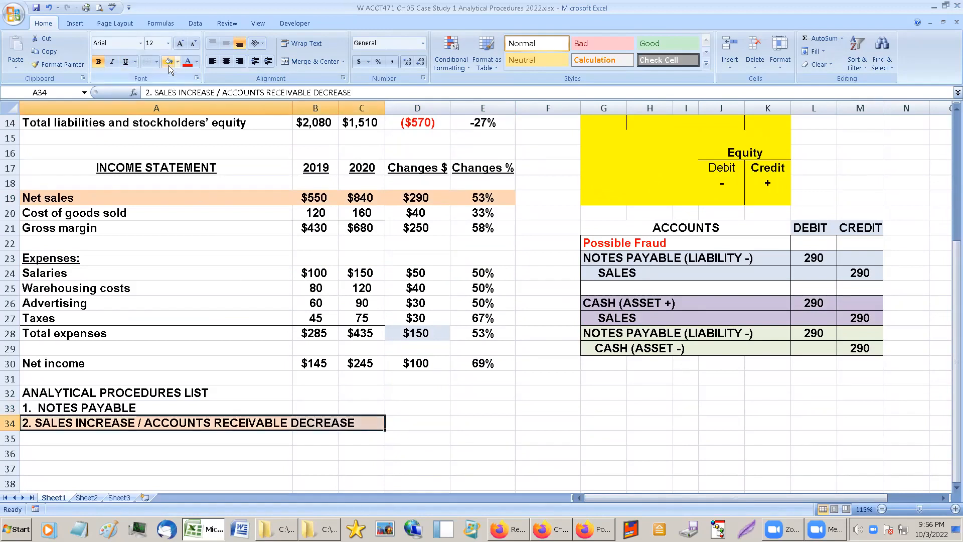
pyautogui.click(81, 406)
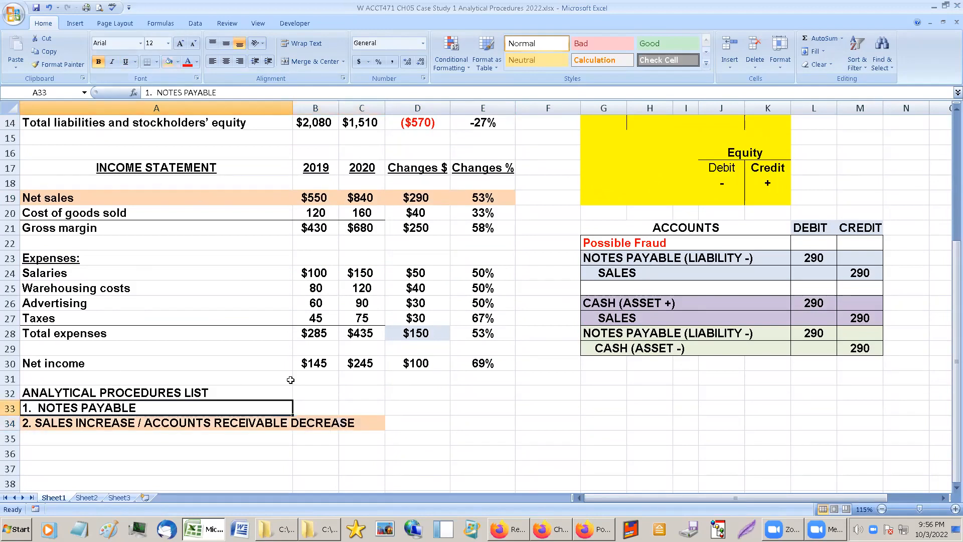
# Compare the 2019 and 2020 balances and changes of Inventory with those of Accounts payable.
pyautogui.click(45, 437)
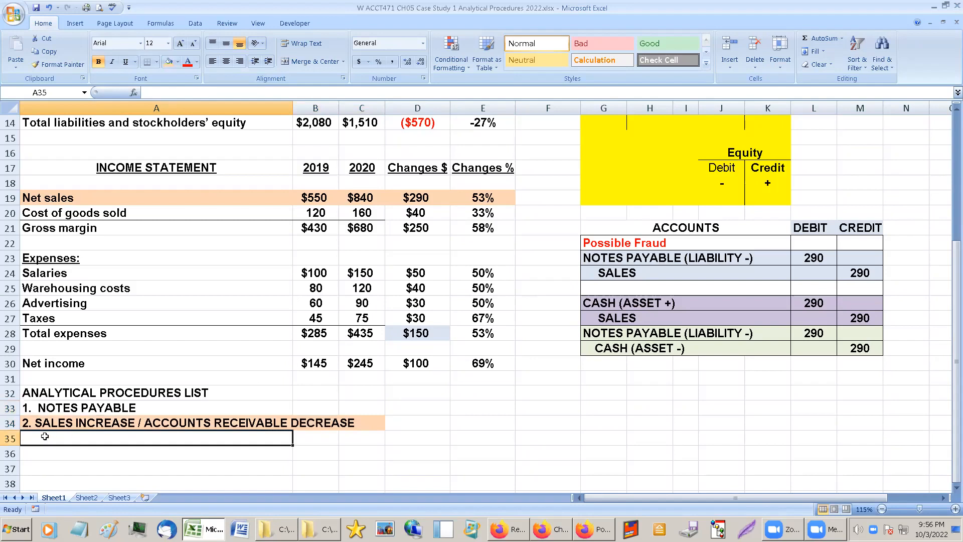
pyautogui.scroll(4, 222, 391)
pyautogui.click(140, 247)
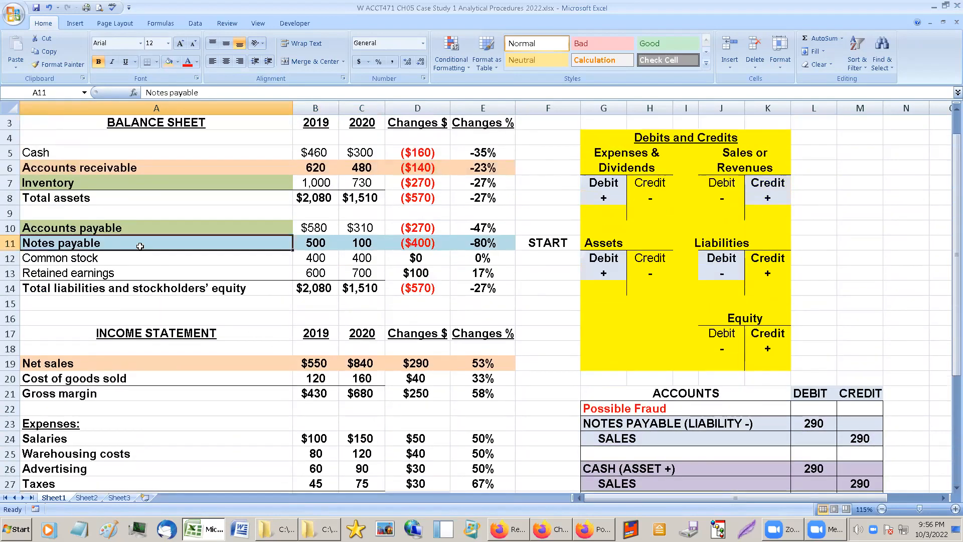
pyautogui.click(143, 228)
pyautogui.click(157, 179)
pyautogui.click(166, 231)
pyautogui.click(167, 182)
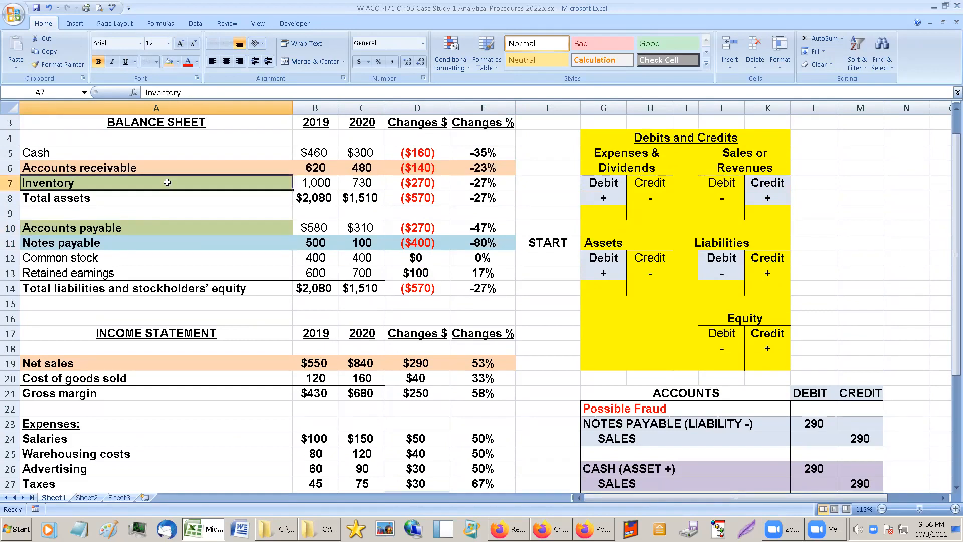
pyautogui.click(170, 228)
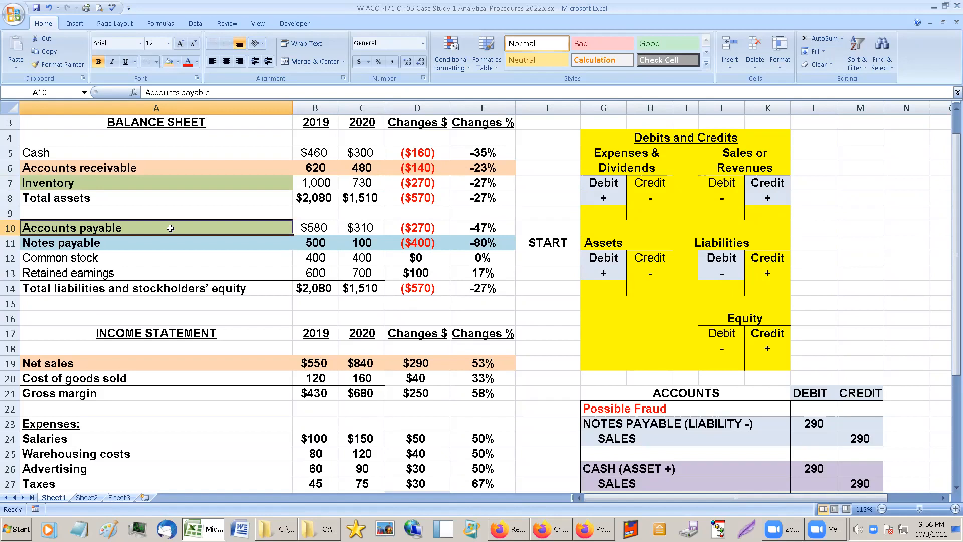
pyautogui.click(480, 228)
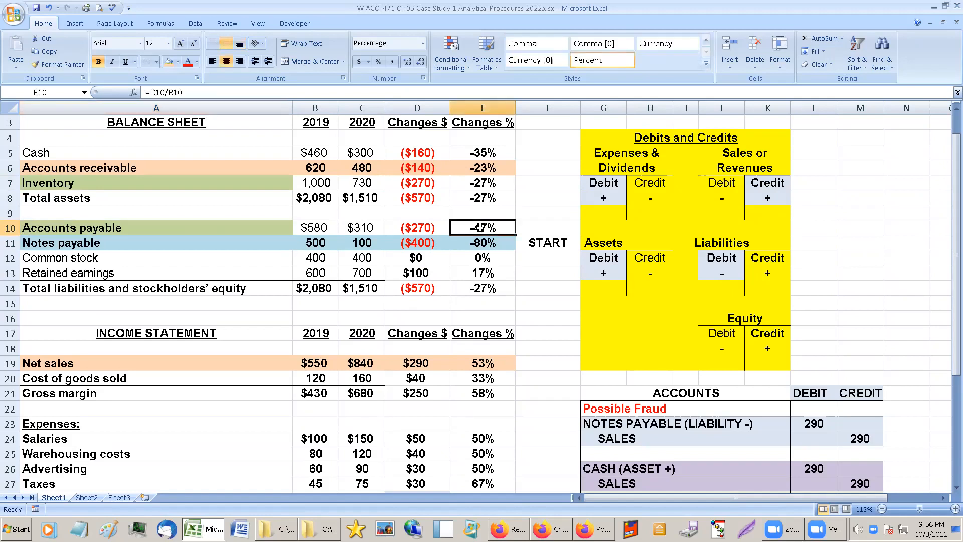
pyautogui.moveTo(245, 186); pyautogui.dragTo(374, 184)
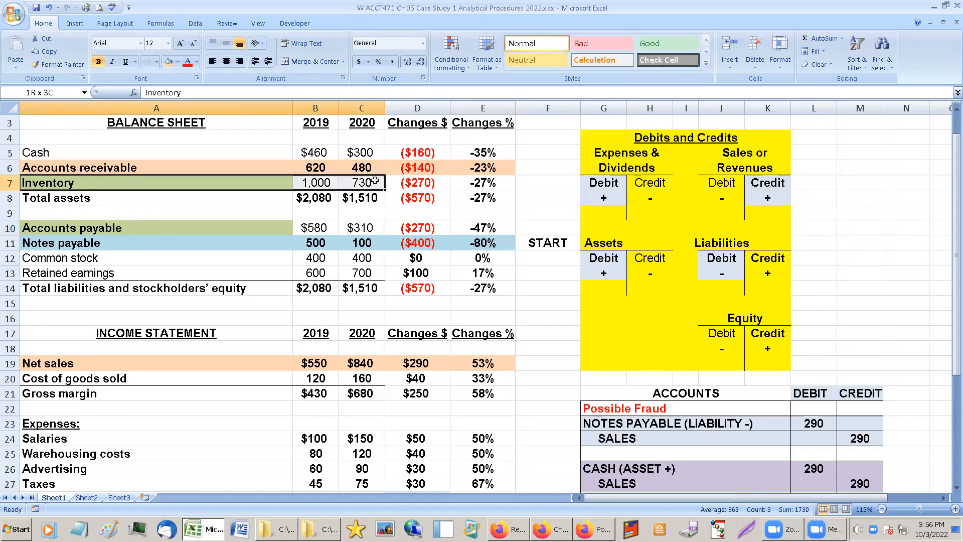
pyautogui.moveTo(256, 227); pyautogui.dragTo(383, 227)
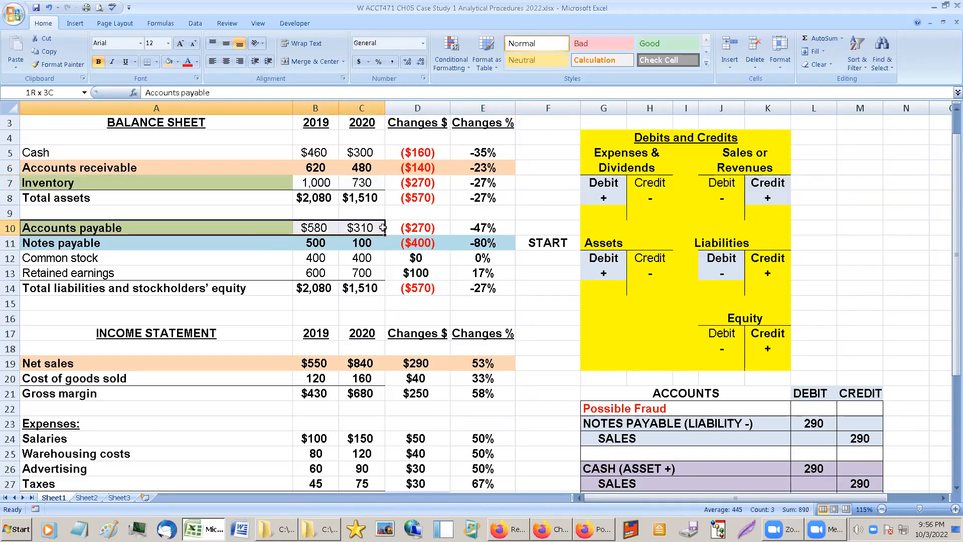
pyautogui.click(228, 180)
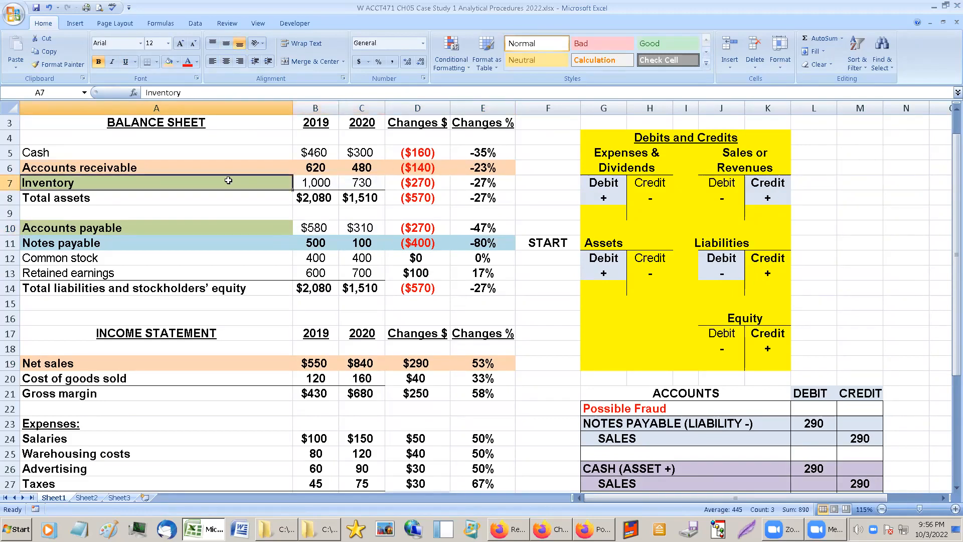
# Duplicate the second list item into A35 and renumber the copy as item 3.
pyautogui.scroll(-5, 178, 342)
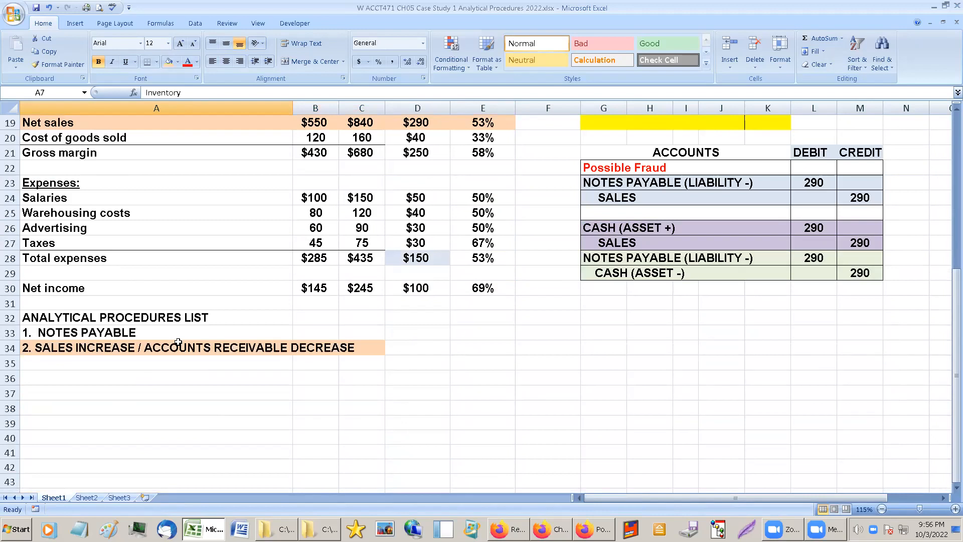
pyautogui.moveTo(75, 349); pyautogui.dragTo(385, 370)
pyautogui.click(30, 359)
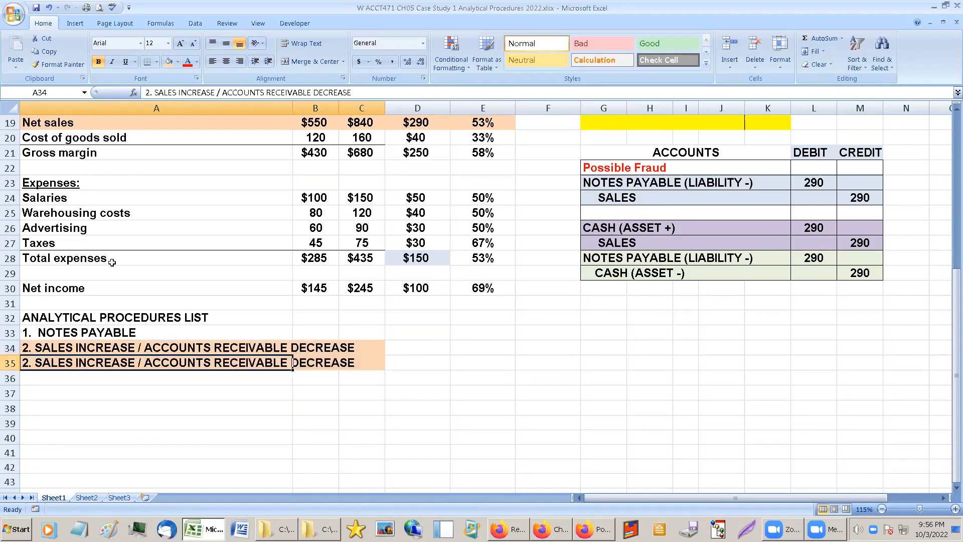
pyautogui.click(148, 92)
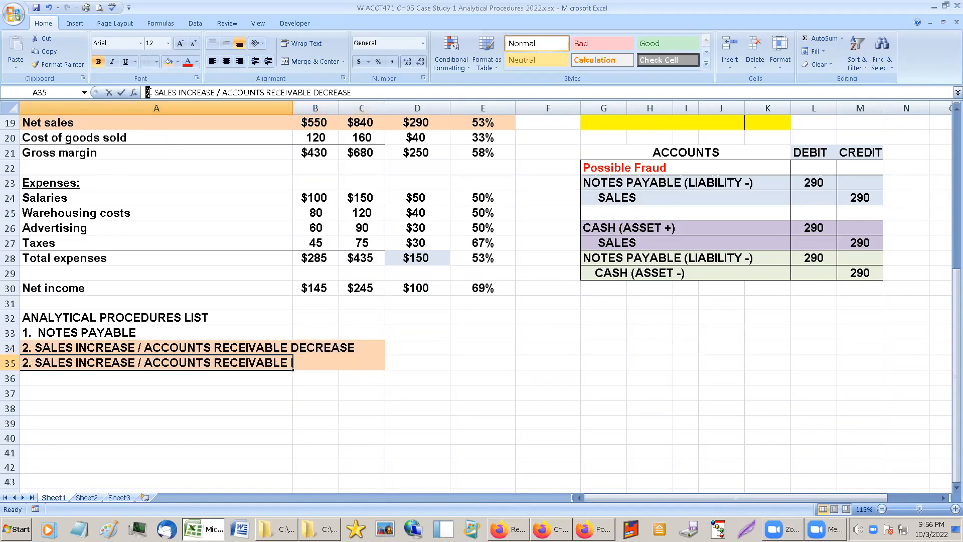
pyautogui.write('3')
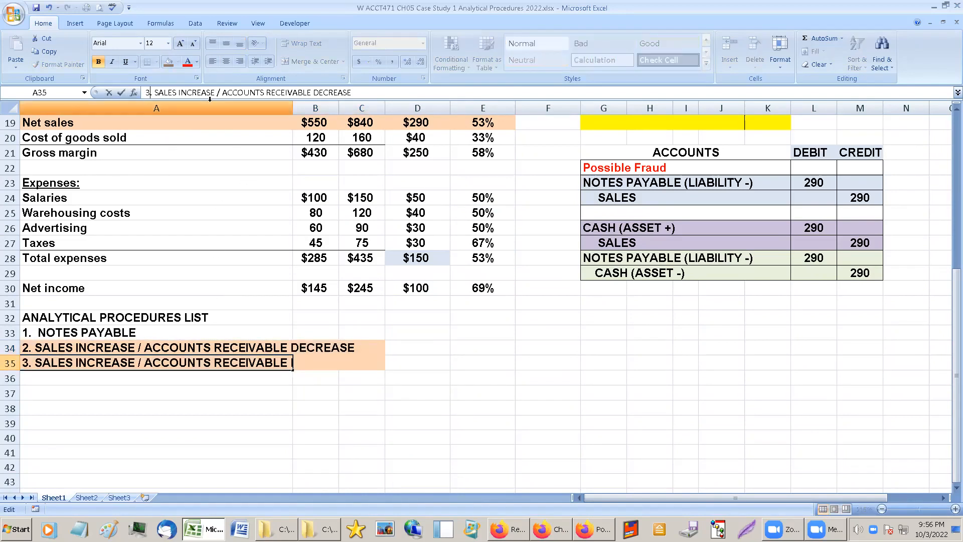
# Replace ACCOUNTS RECEIVABLE with INVENTORY in A35 so it reads "3. SALES INCREASE / INVENTORY DECREASE".
pyautogui.moveTo(224, 93); pyautogui.dragTo(310, 95)
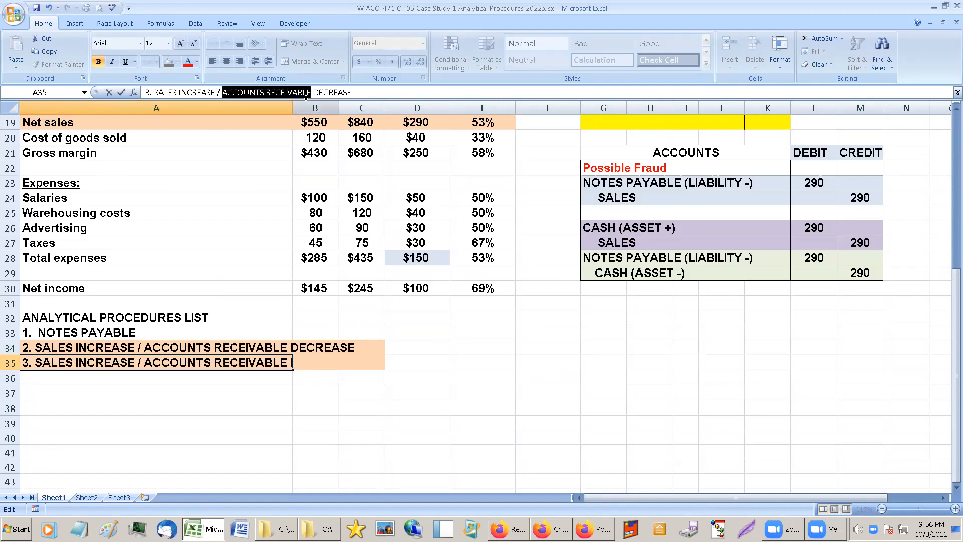
pyautogui.write('INVENTORY')
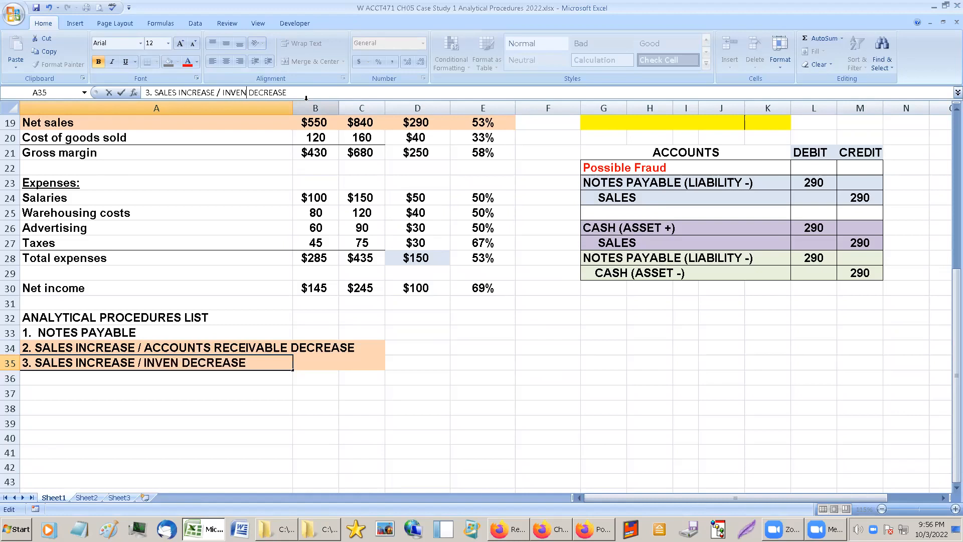
pyautogui.press('Return')
pyautogui.press('Up')
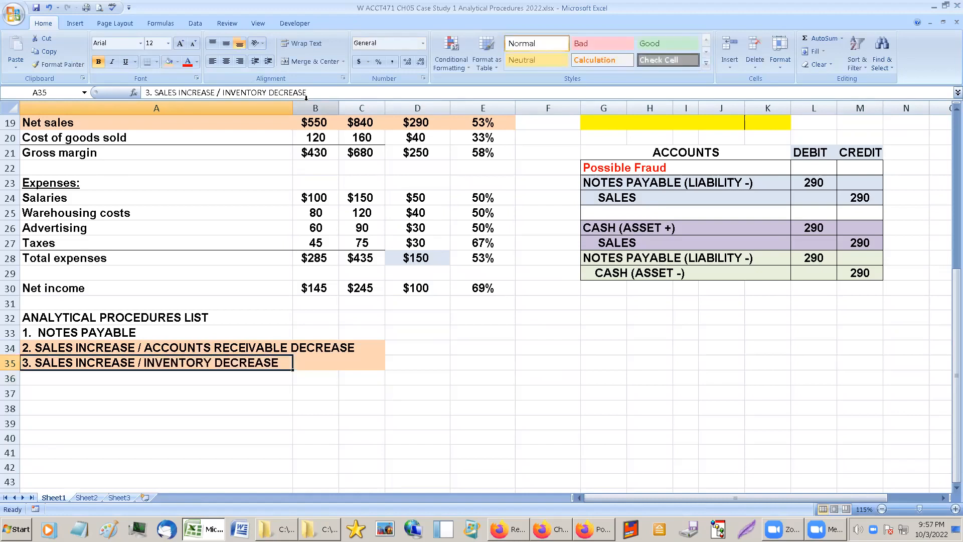
pyautogui.press('Up')
pyautogui.click(145, 359)
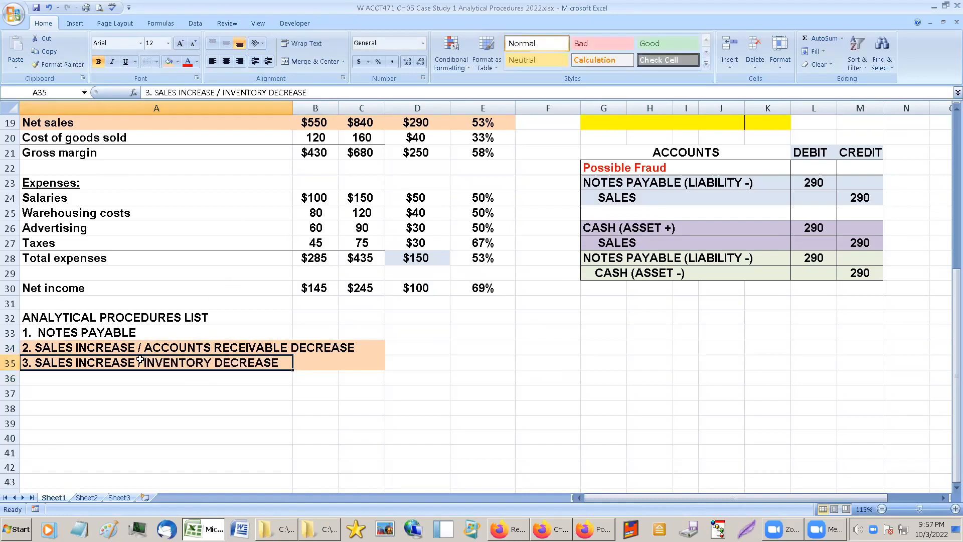
# Fill the third list item, A35:C35, with the olive green used for Inventory and Accounts payable.
pyautogui.scroll(4, 148, 347)
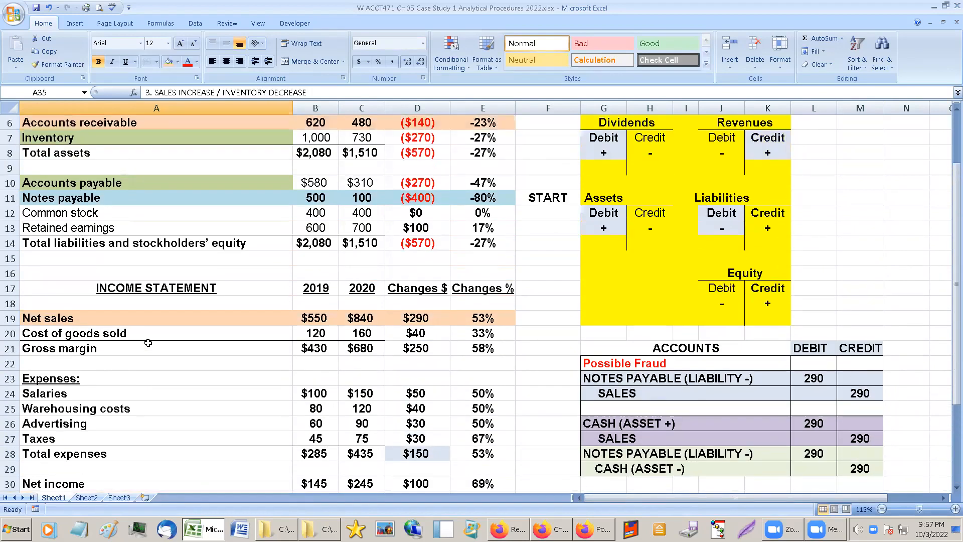
pyautogui.scroll(-2, 150, 340)
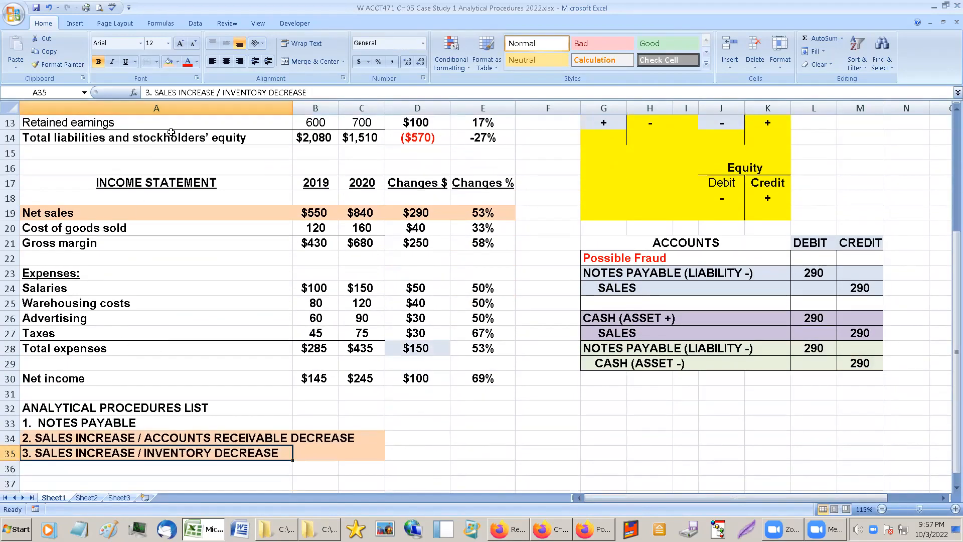
pyautogui.scroll(1, 173, 162)
pyautogui.click(185, 133)
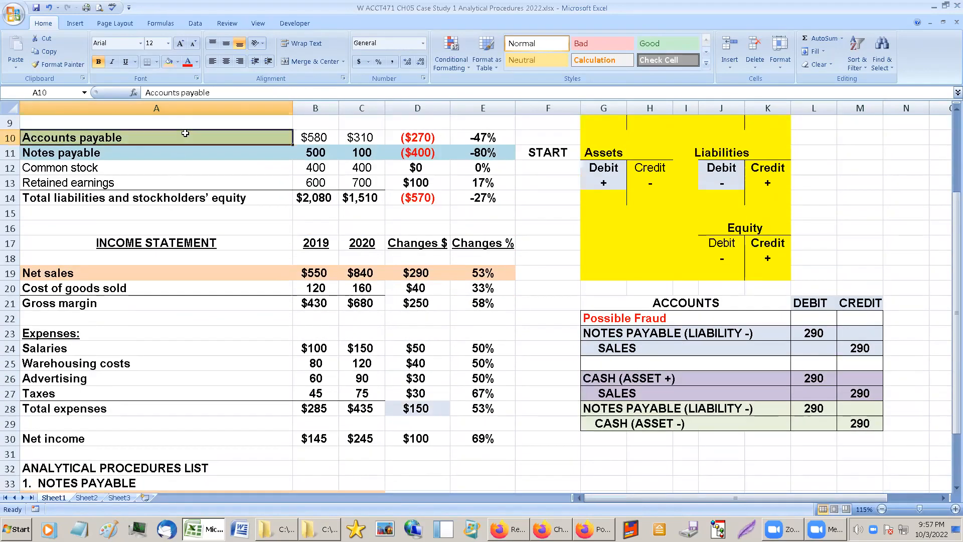
pyautogui.click(178, 62)
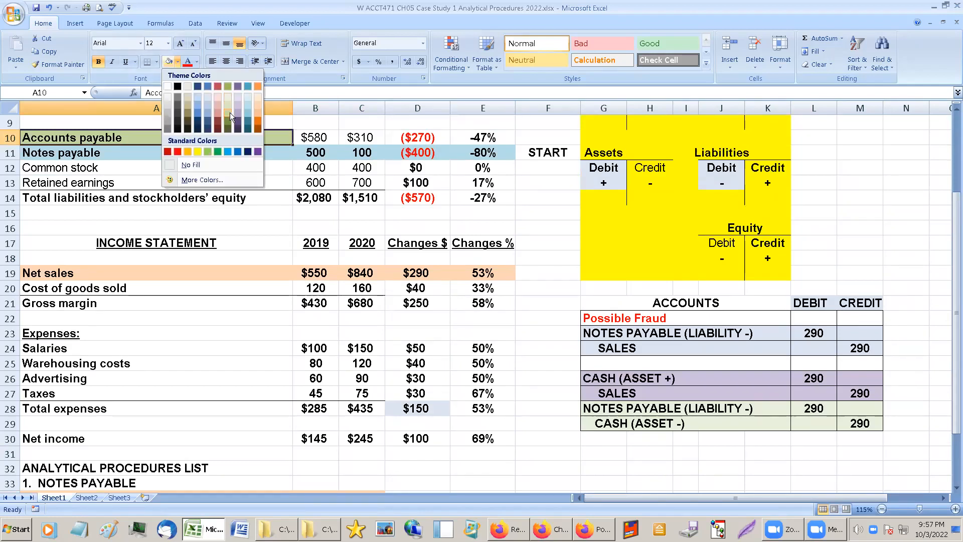
pyautogui.click(230, 112)
pyautogui.scroll(-3, 226, 270)
pyautogui.moveTo(30, 395); pyautogui.dragTo(361, 396)
pyautogui.click(170, 62)
pyautogui.click(169, 302)
# Fill the NOTES PAYABLE list item, A33:C33, with the light blue used for the first possible fraud entry.
pyautogui.click(114, 359)
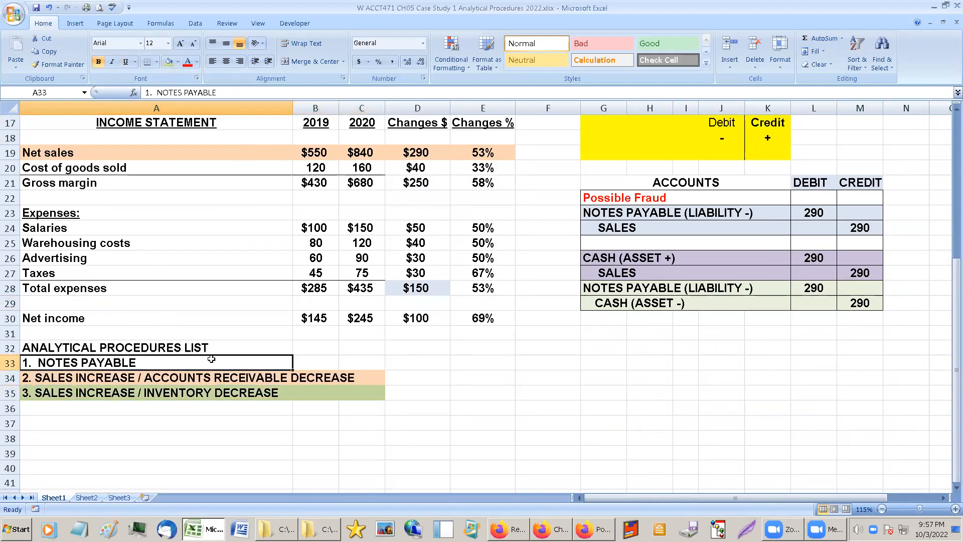
pyautogui.click(709, 230)
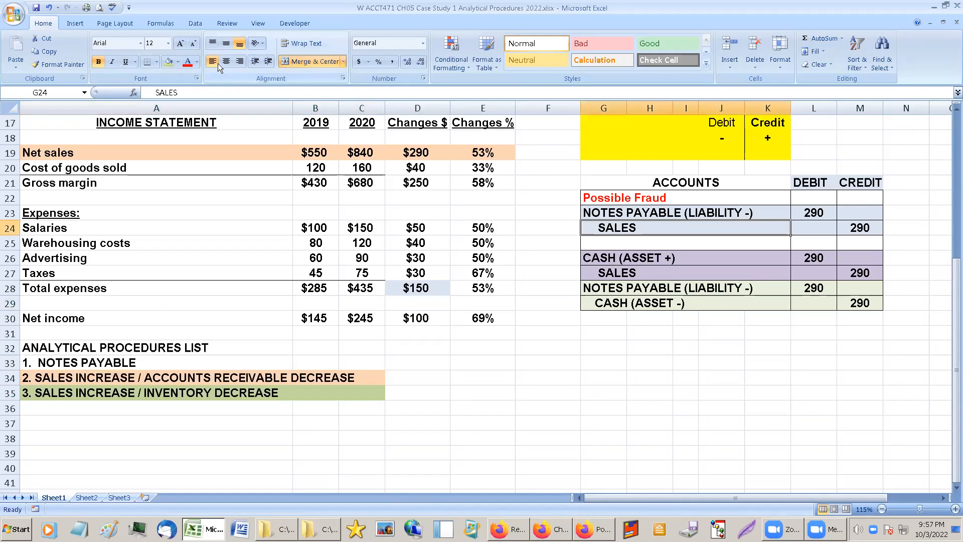
pyautogui.click(178, 61)
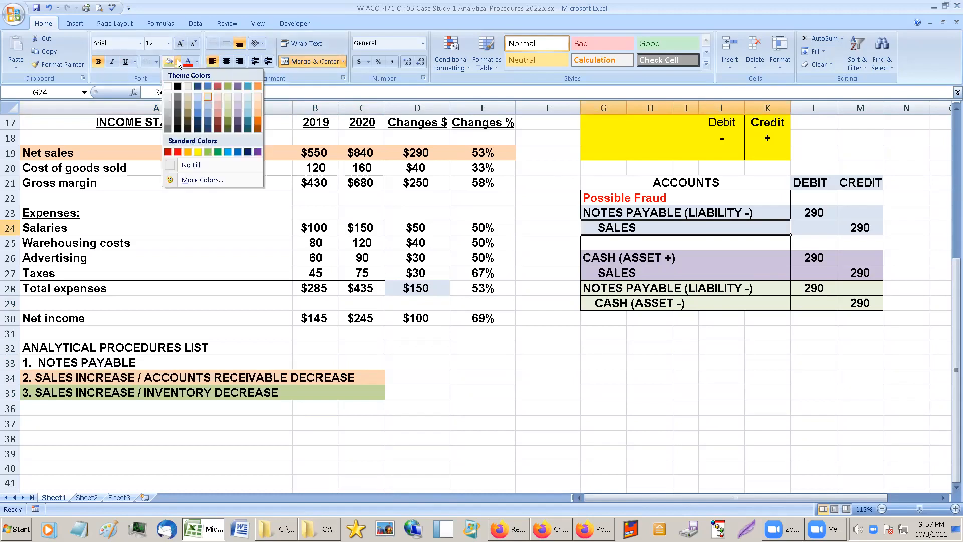
pyautogui.click(207, 99)
pyautogui.click(42, 362)
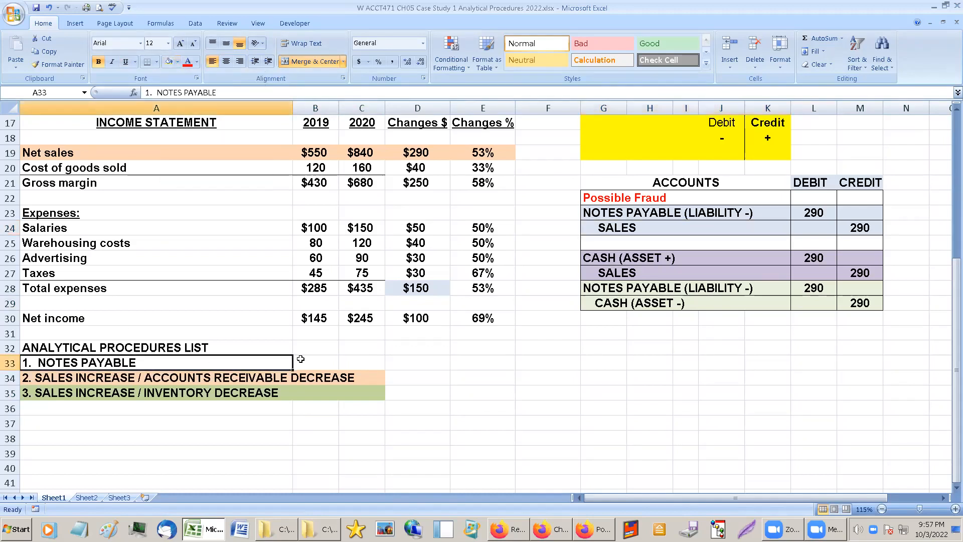
pyautogui.moveTo(300, 359); pyautogui.dragTo(371, 362)
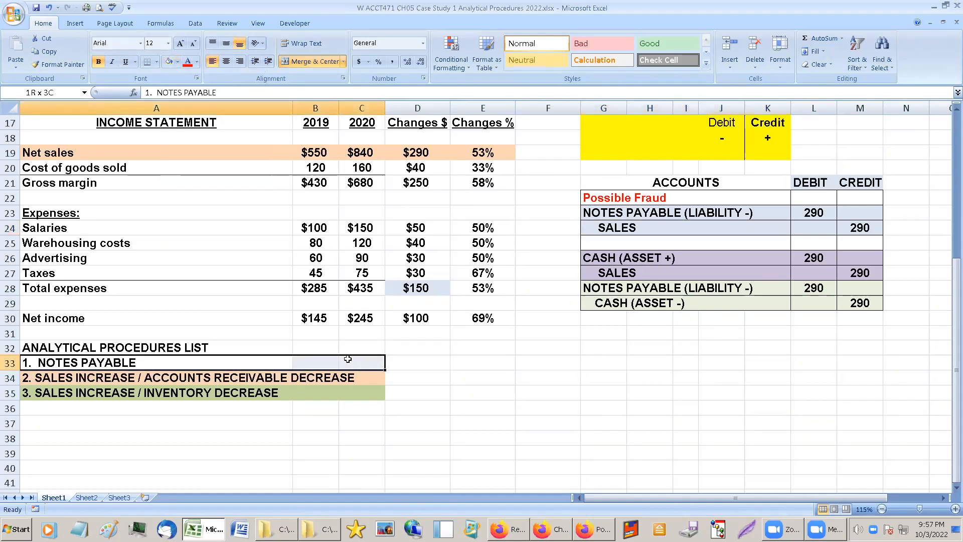
pyautogui.click(167, 62)
pyautogui.click(153, 243)
# Underline the ANALYTICAL PROCEDURES LIST heading in A32.
pyautogui.scroll(-1, 150, 288)
pyautogui.click(40, 318)
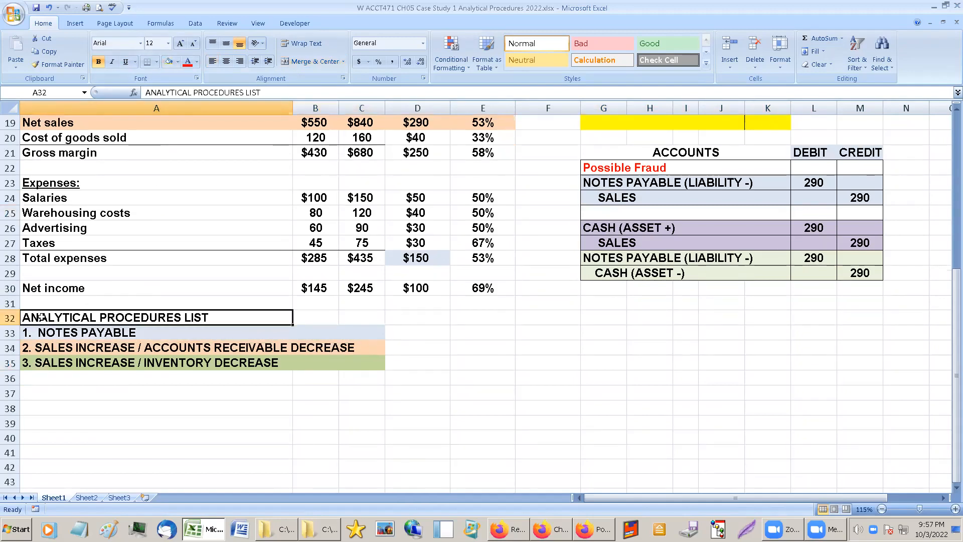
pyautogui.click(125, 61)
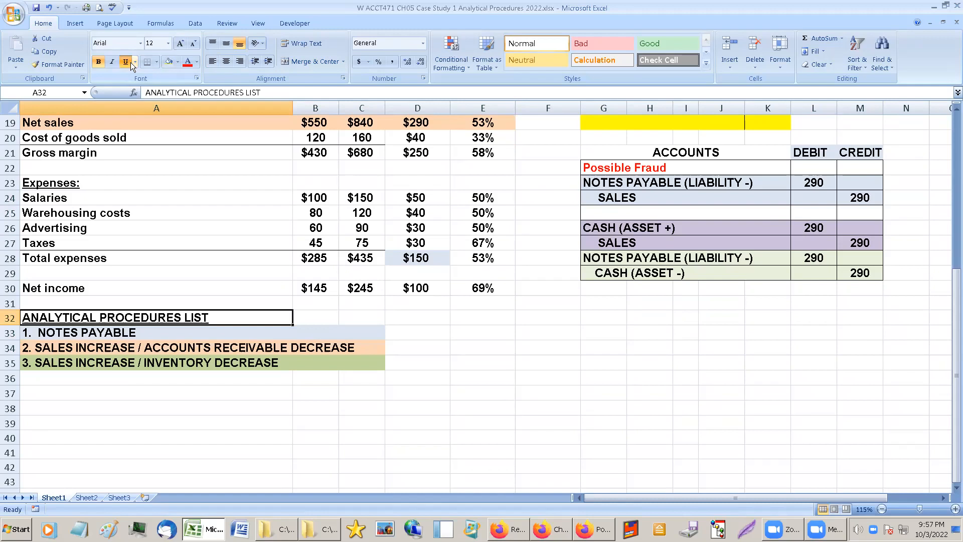
# Review the NOTES PAYABLE list item against the Notes payable balances on the balance sheet and the possible fraud entries.
pyautogui.click(194, 348)
pyautogui.scroll(-1, 194, 376)
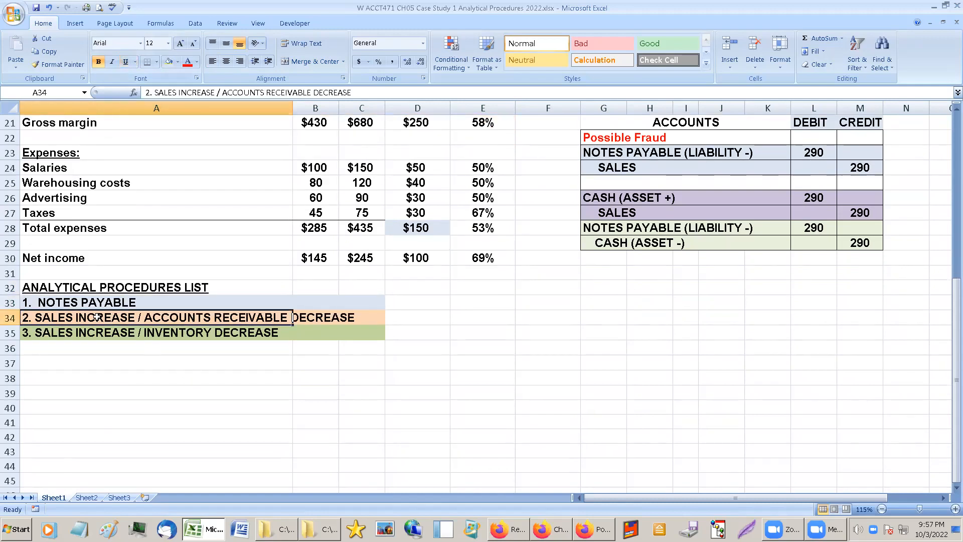
pyautogui.scroll(2, 125, 376)
pyautogui.click(115, 377)
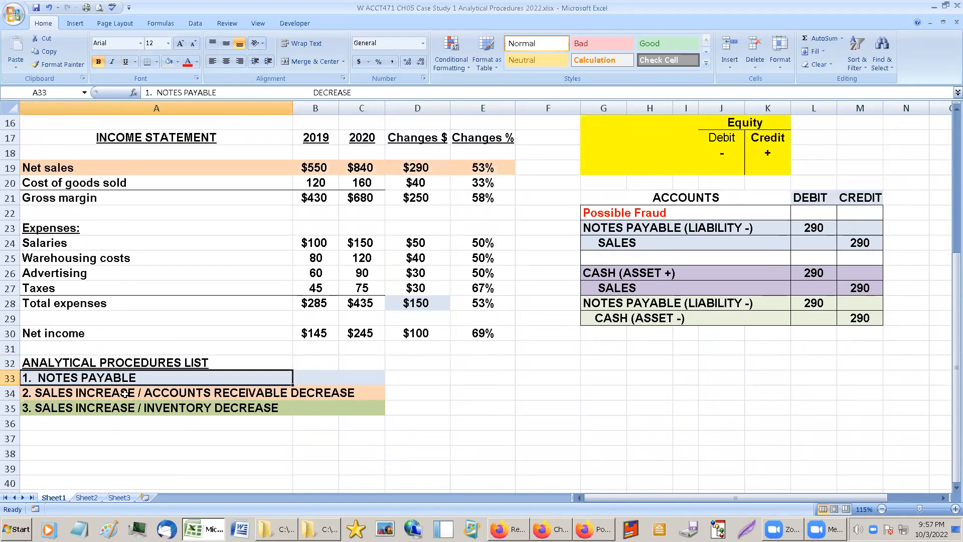
pyautogui.scroll(3, 679, 377)
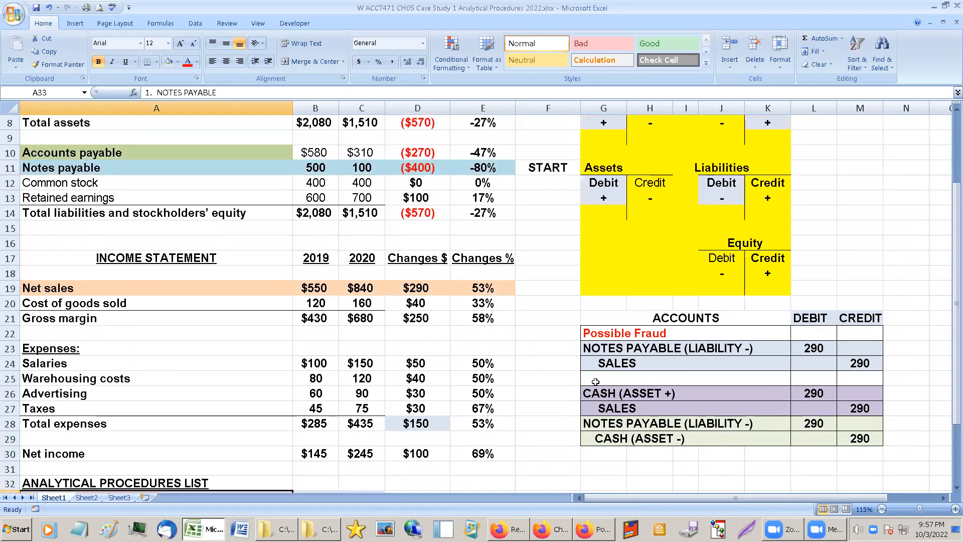
pyautogui.scroll(1, 595, 382)
pyautogui.click(369, 202)
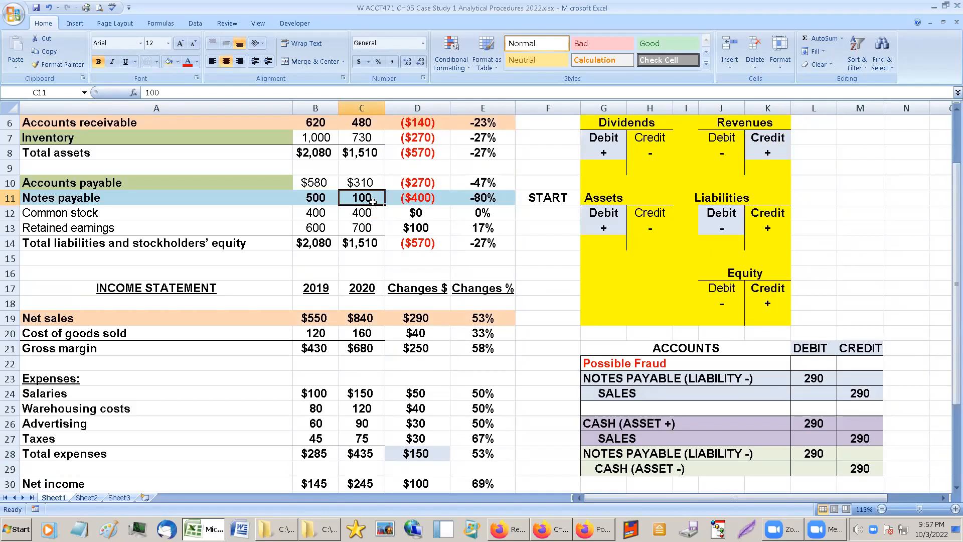
pyautogui.scroll(1, 373, 201)
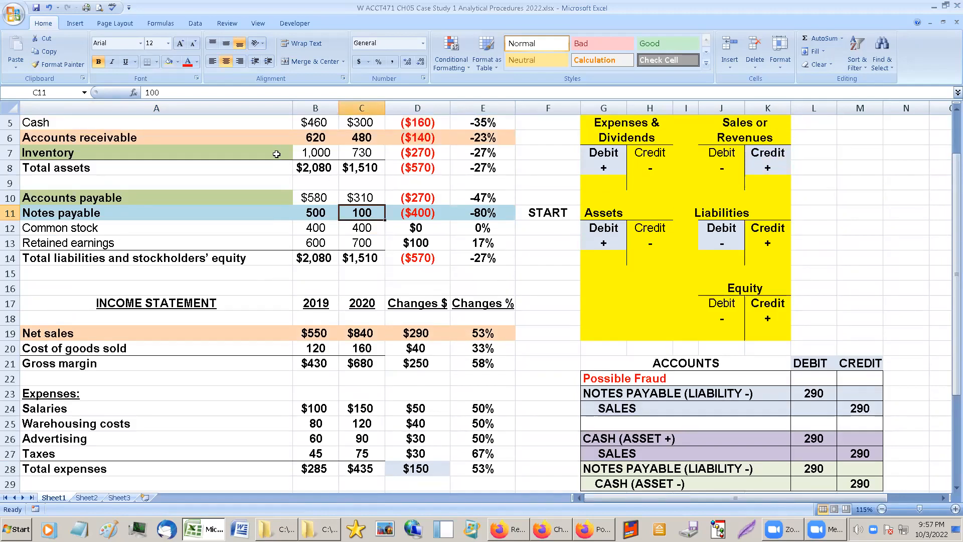
pyautogui.scroll(-4, 346, 251)
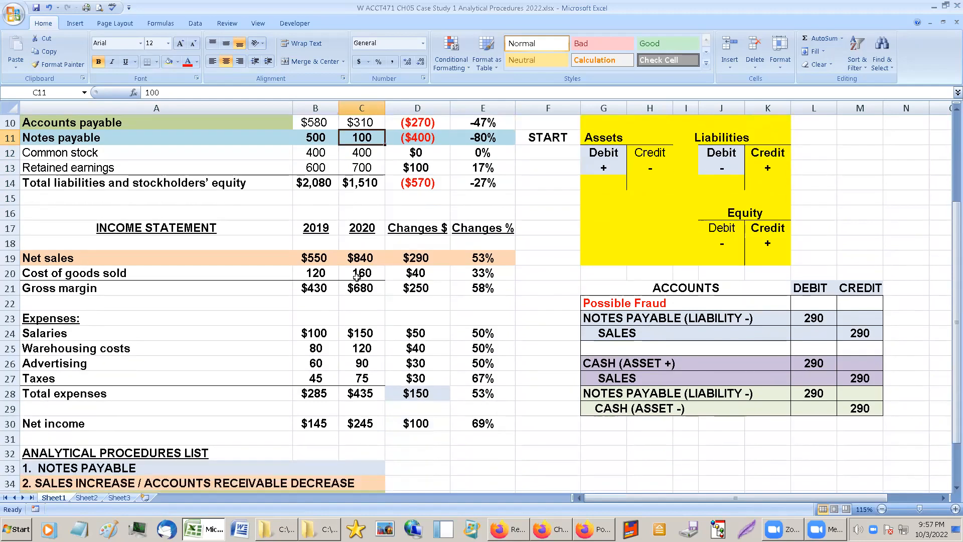
# Check the second list item by comparing the percentage changes of Net sales and Accounts receivable.
pyautogui.click(72, 413)
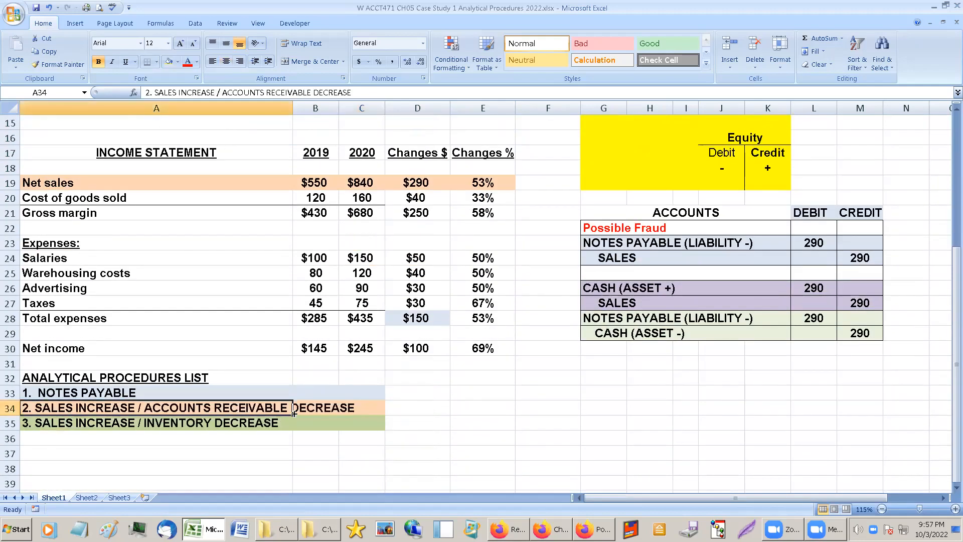
pyautogui.click(389, 413)
pyautogui.scroll(2, 391, 436)
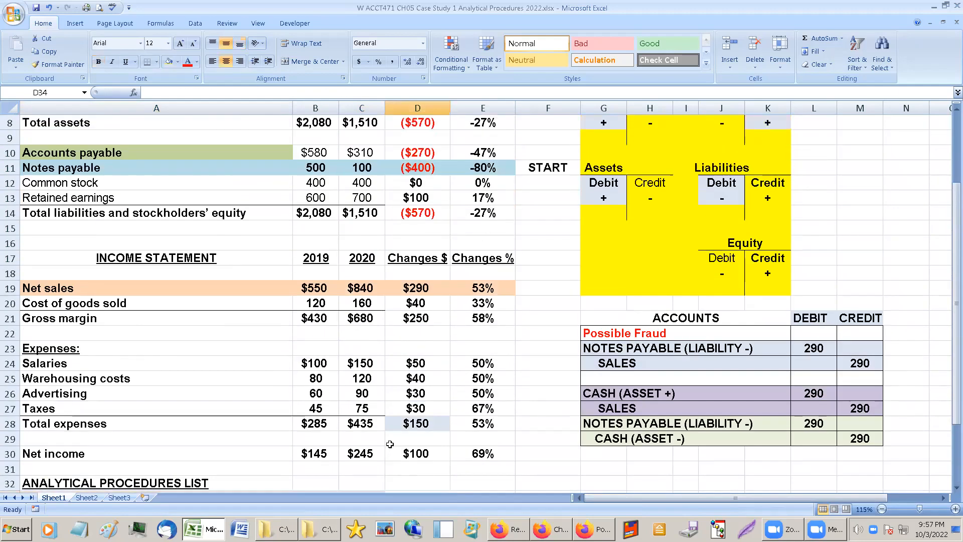
pyautogui.scroll(3, 390, 444)
pyautogui.click(484, 393)
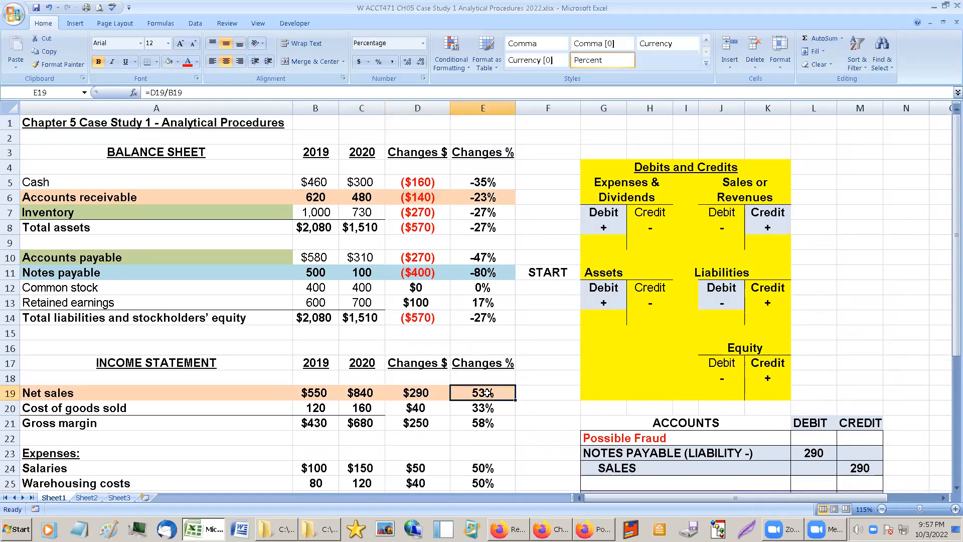
pyautogui.click(480, 197)
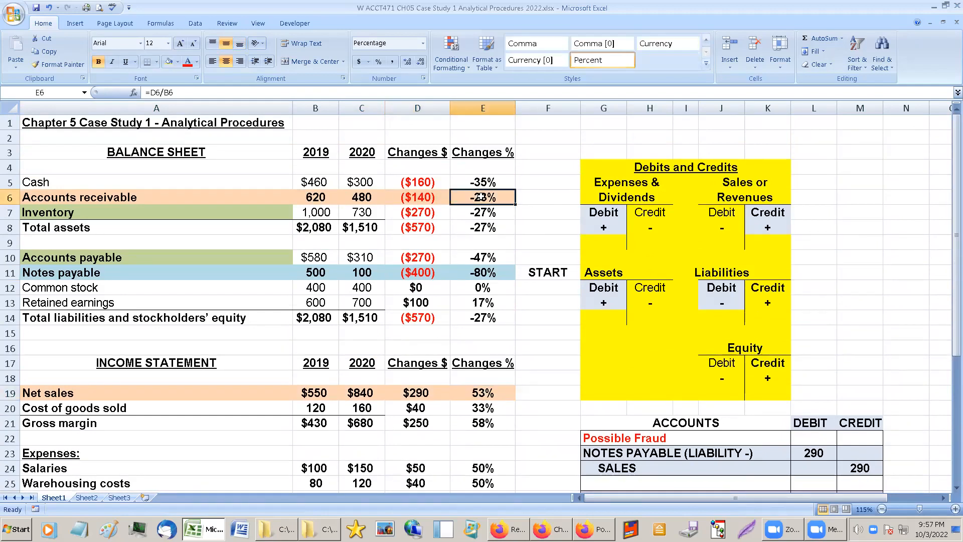
pyautogui.click(465, 393)
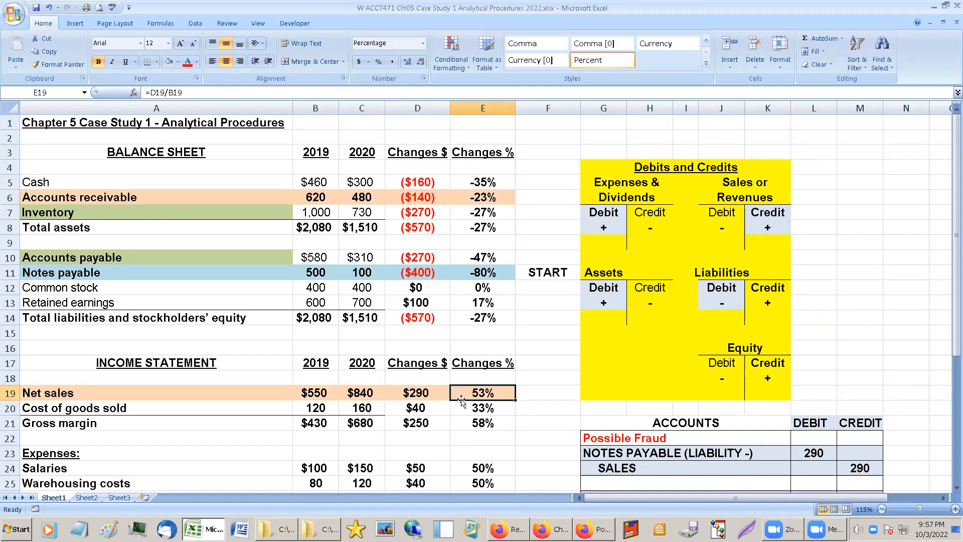
pyautogui.click(311, 392)
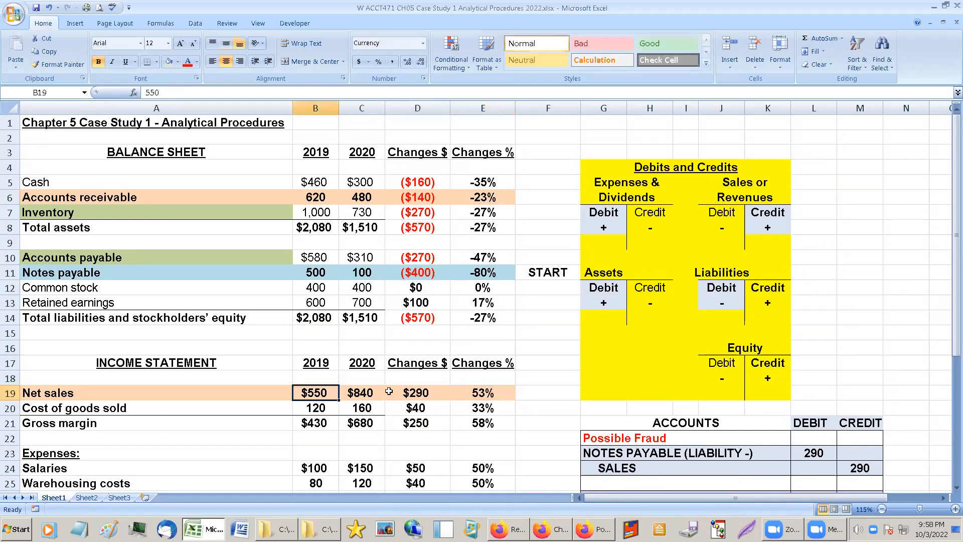
pyautogui.click(484, 392)
# Make the Inventory row's figures, B7:E7, on the balance sheet bold.
pyautogui.scroll(-4, 463, 431)
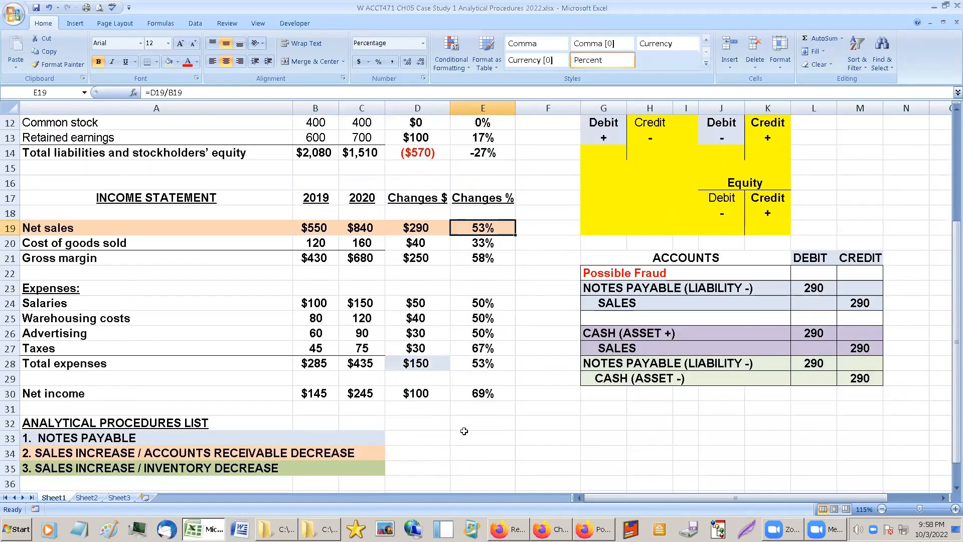
pyautogui.scroll(-1, 464, 430)
pyautogui.click(104, 409)
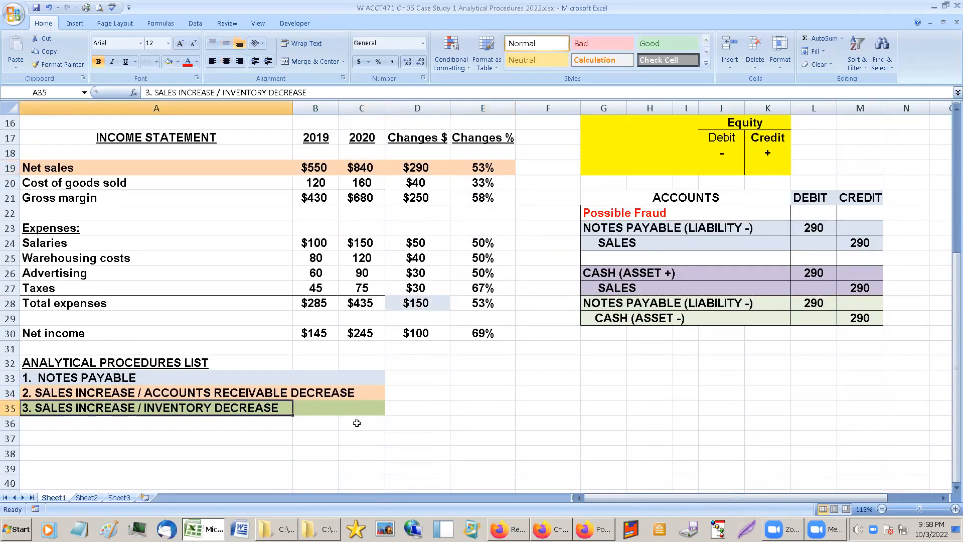
pyautogui.scroll(4, 357, 423)
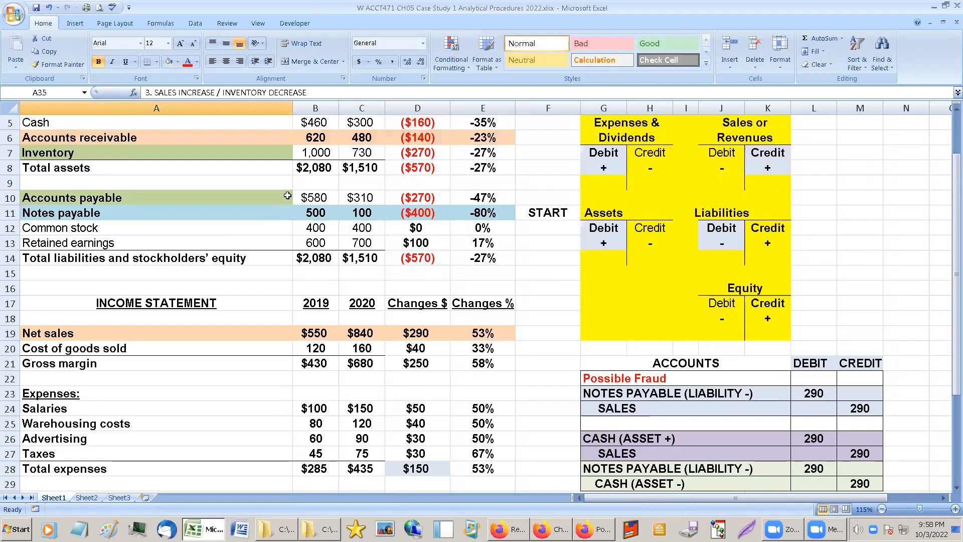
pyautogui.scroll(1, 290, 206)
pyautogui.click(296, 185)
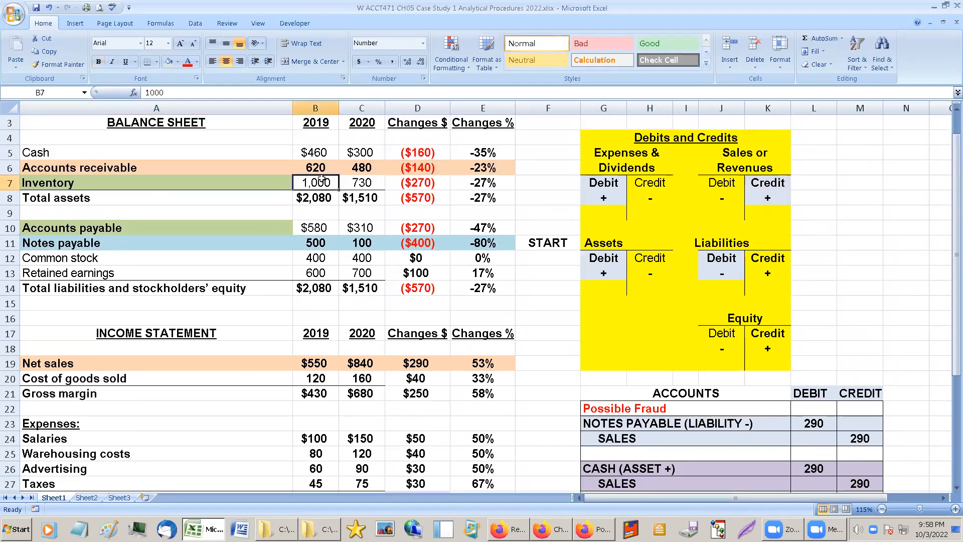
pyautogui.moveTo(324, 182); pyautogui.dragTo(491, 182)
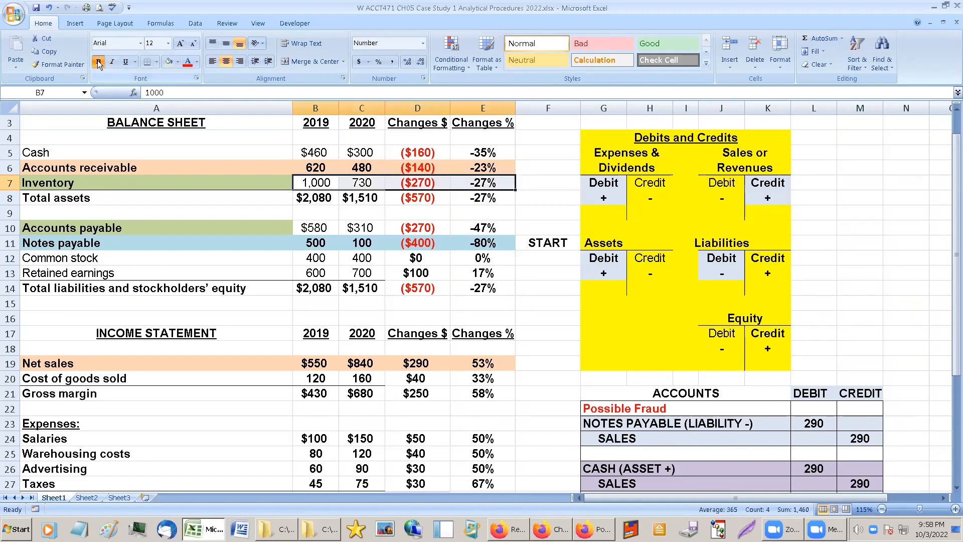
# Fill the Inventory row, A7:E7, with the olive green used for the third list item.
pyautogui.click(167, 182)
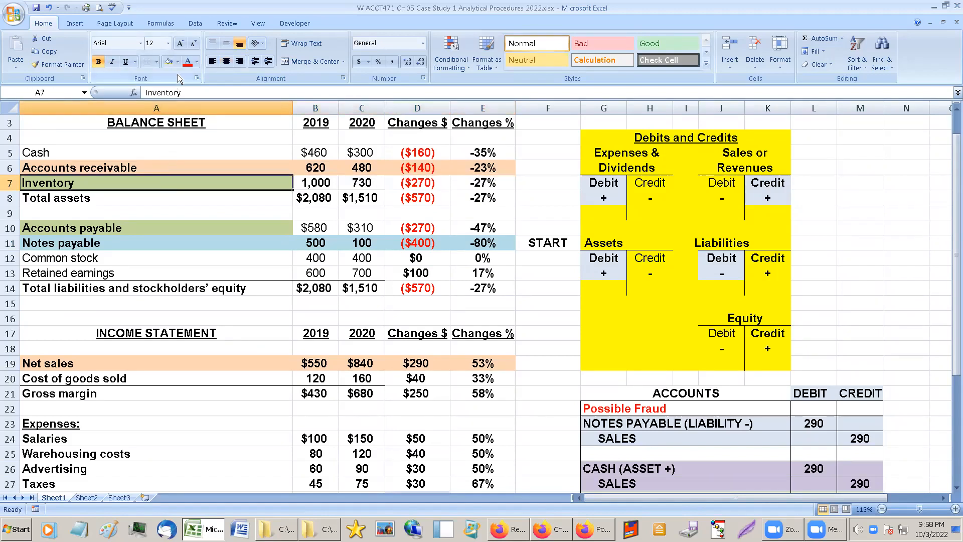
pyautogui.click(178, 62)
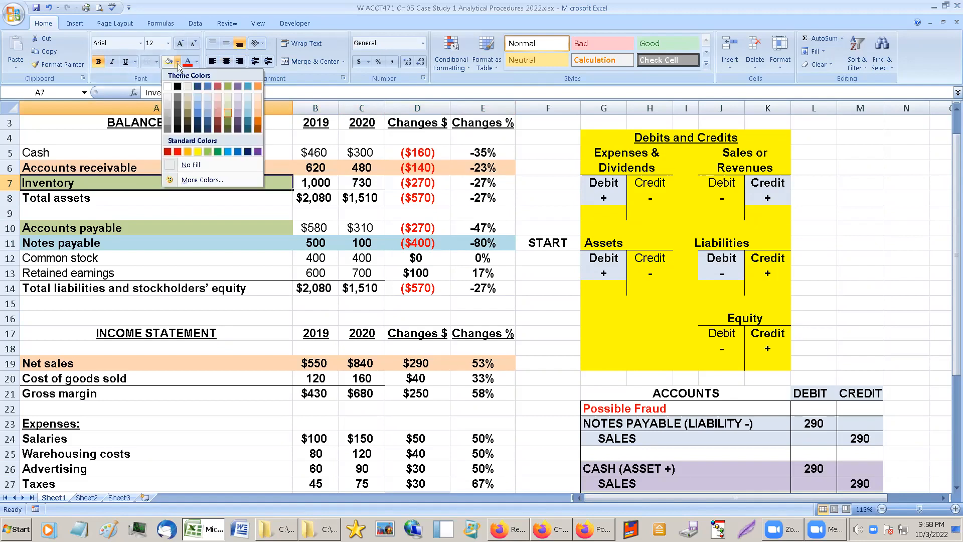
pyautogui.click(226, 113)
pyautogui.moveTo(275, 183); pyautogui.dragTo(487, 182)
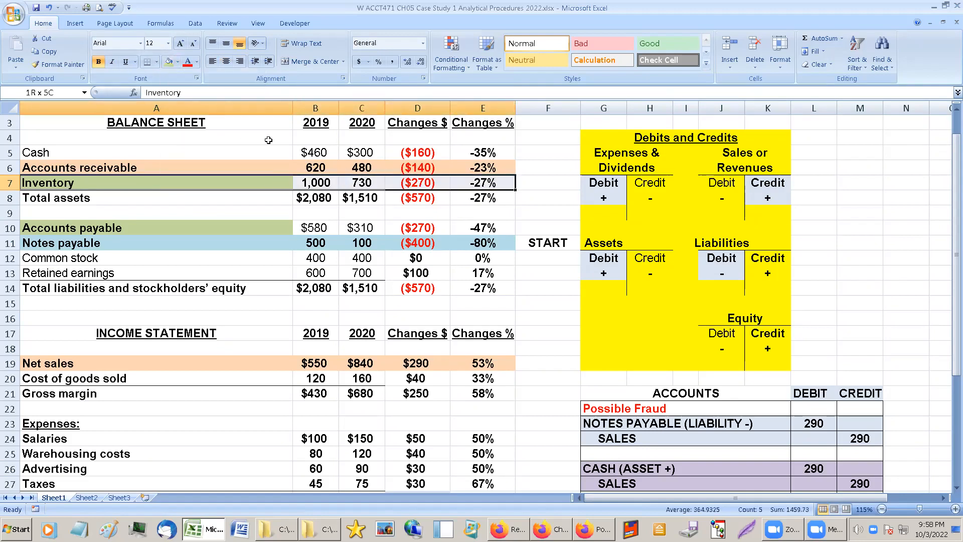
pyautogui.click(170, 63)
# Fill the Accounts payable row, A10:E10, with the same olive green and make it bold.
pyautogui.moveTo(264, 227); pyautogui.dragTo(495, 224)
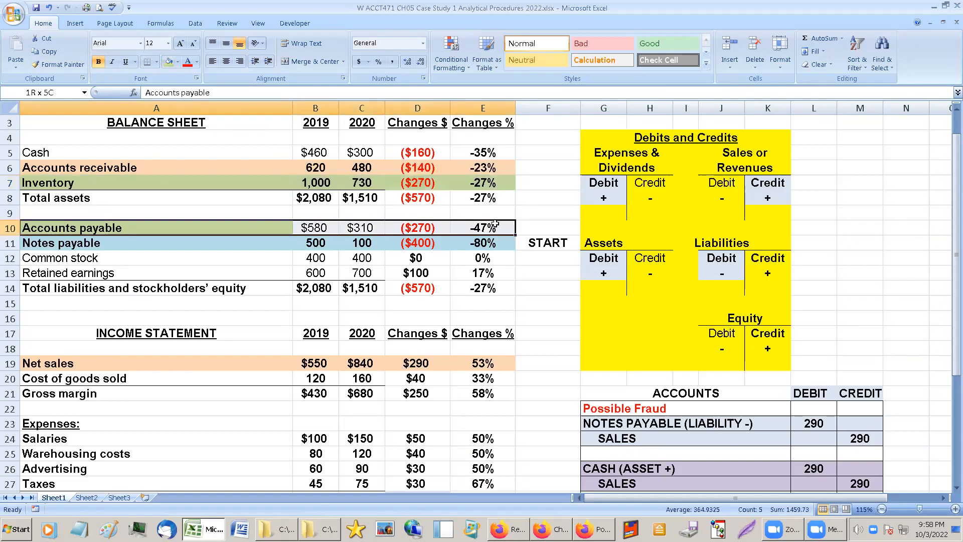
pyautogui.click(169, 62)
pyautogui.click(265, 266)
pyautogui.moveTo(284, 230); pyautogui.dragTo(483, 228)
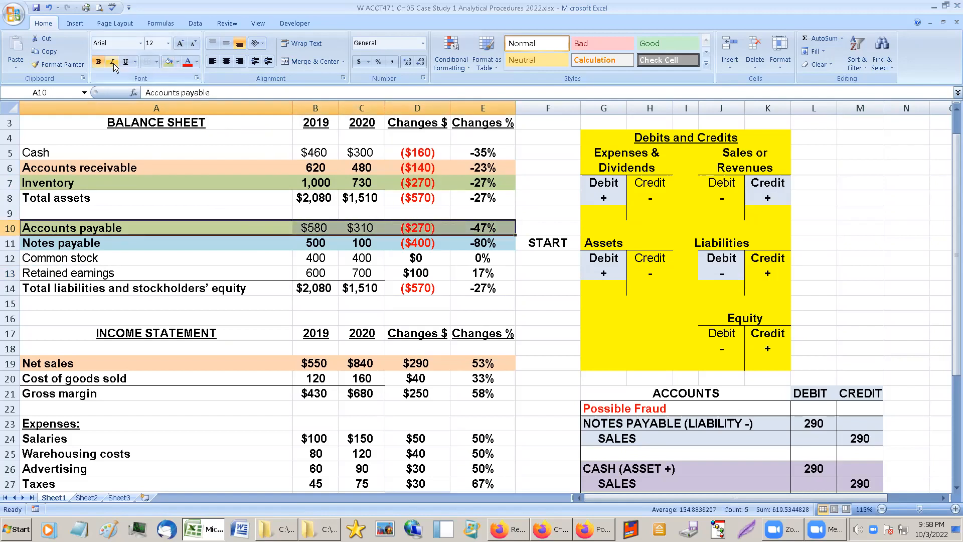
pyautogui.click(99, 61)
pyautogui.click(99, 61)
pyautogui.click(235, 246)
# Review the possible fraud entries for notes payable, sales and cash, line by line.
pyautogui.scroll(-5, 286, 441)
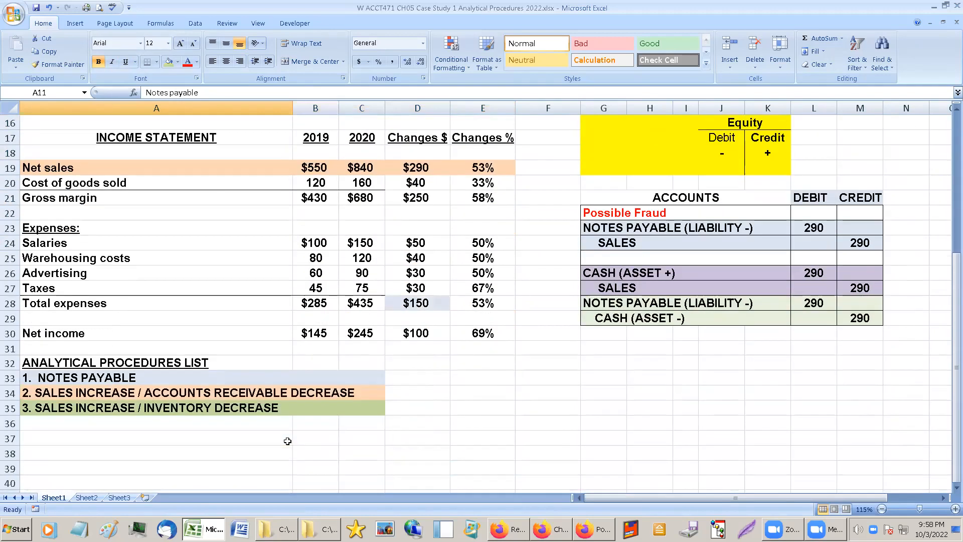
pyautogui.scroll(4, 344, 458)
pyautogui.scroll(-2, 358, 460)
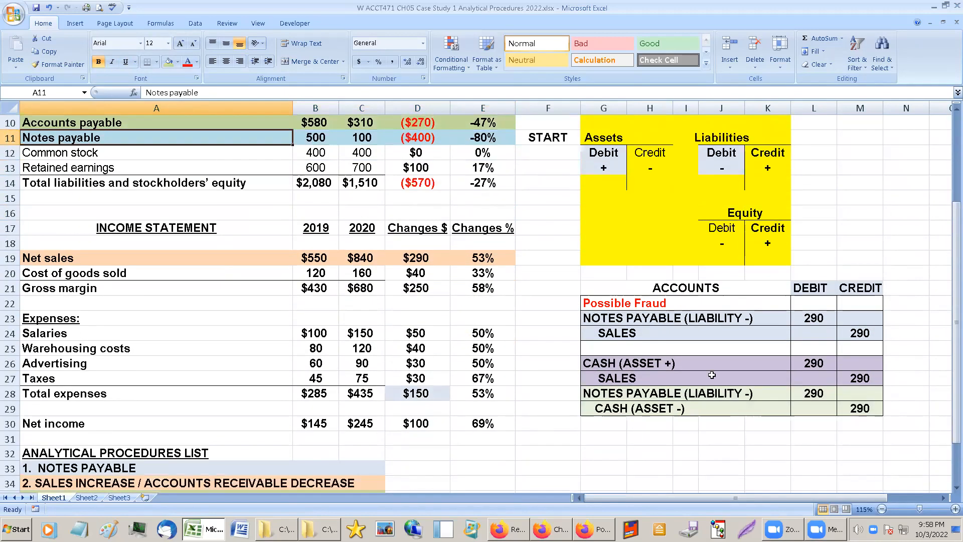
pyautogui.click(635, 319)
pyautogui.click(622, 331)
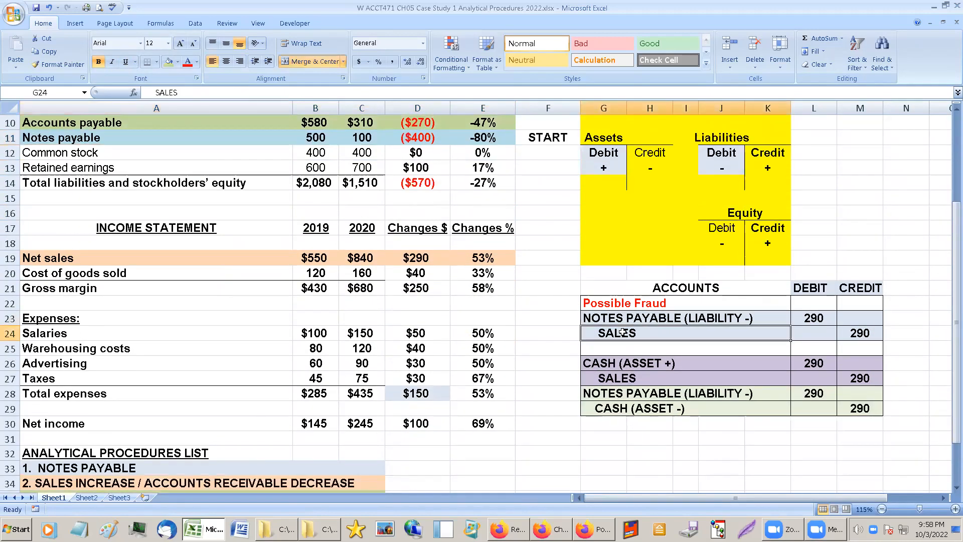
pyautogui.click(604, 483)
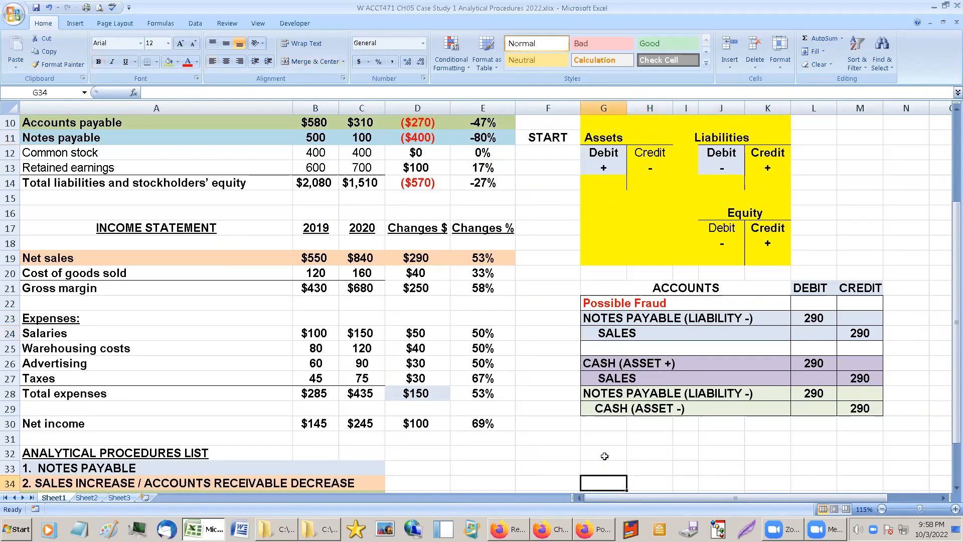
pyautogui.click(607, 395)
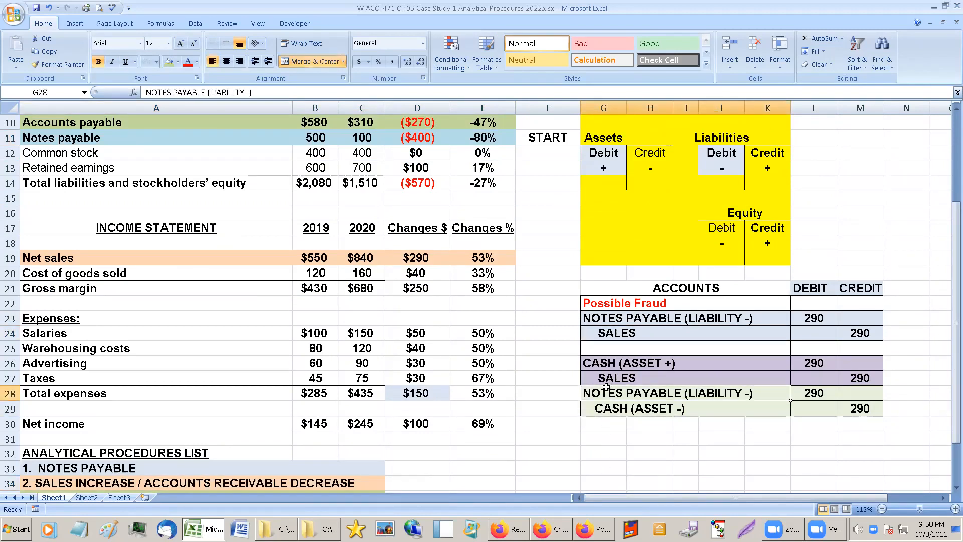
pyautogui.rightClick(604, 394)
pyautogui.click(590, 407)
pyautogui.click(590, 406)
pyautogui.click(596, 394)
pyautogui.click(603, 377)
pyautogui.click(603, 362)
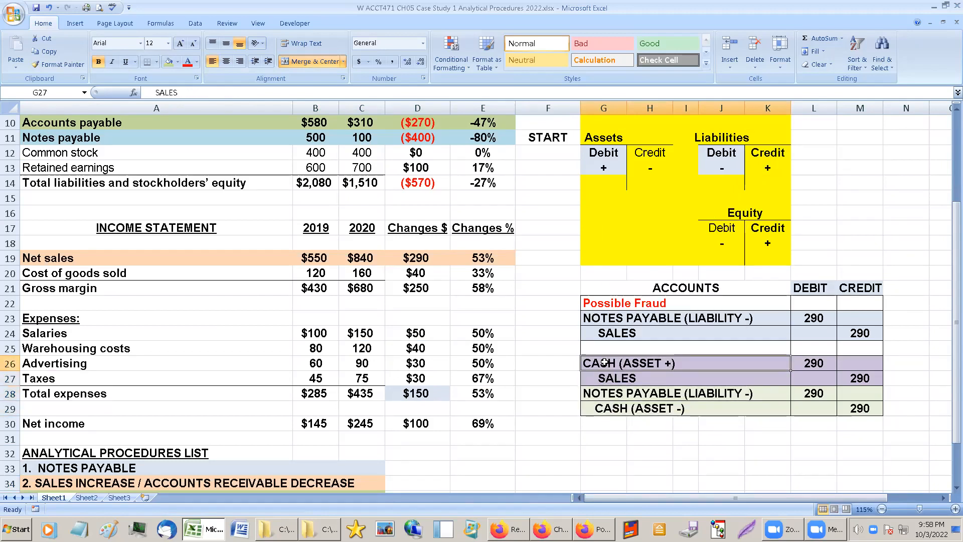
# Put a thick box border around the analytical procedures list, A32:C35.
pyautogui.scroll(-1, 490, 378)
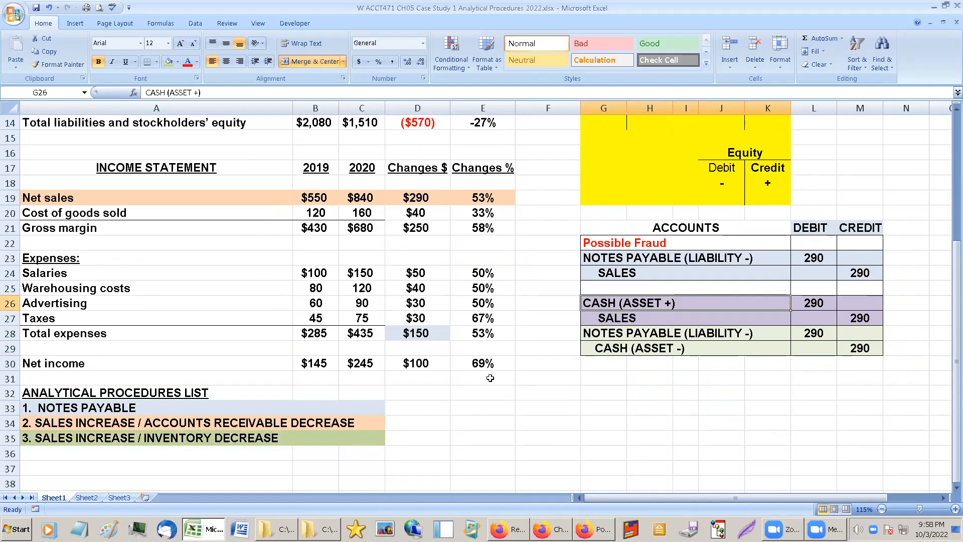
pyautogui.scroll(1, 479, 405)
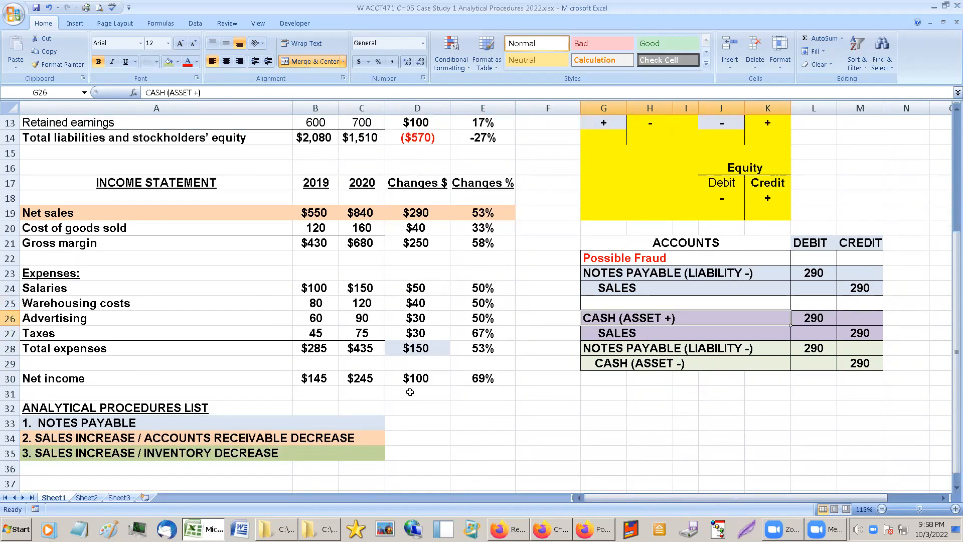
pyautogui.moveTo(44, 408); pyautogui.dragTo(374, 456)
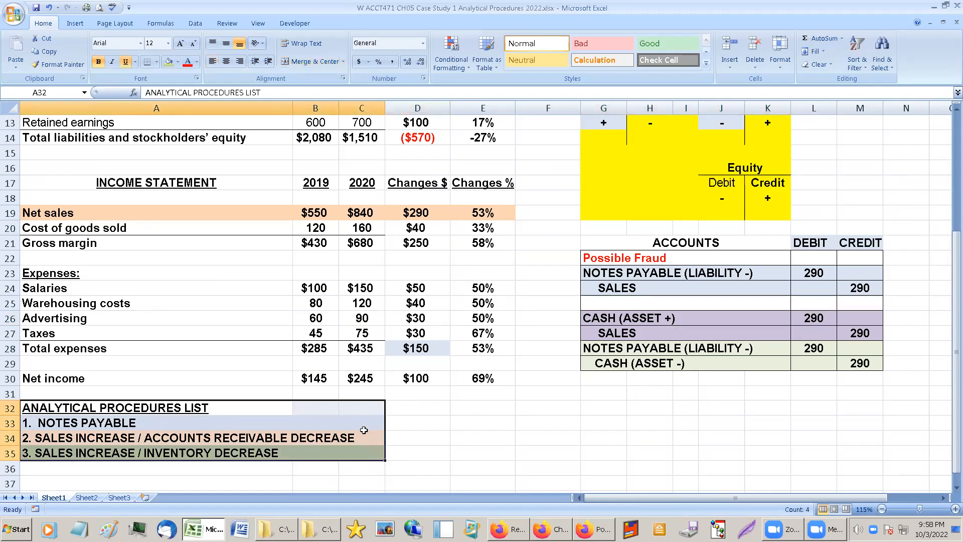
pyautogui.click(156, 61)
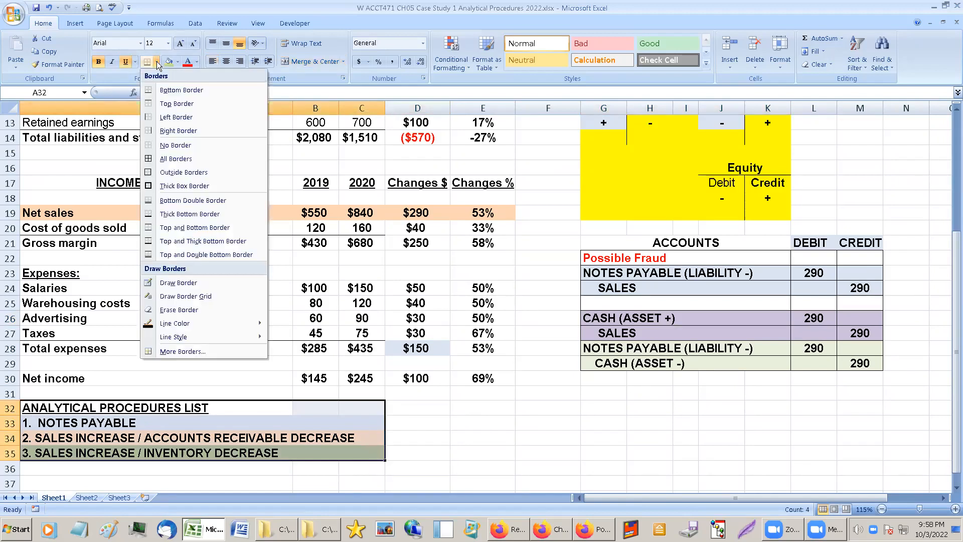
pyautogui.click(148, 186)
pyautogui.click(145, 377)
pyautogui.click(142, 414)
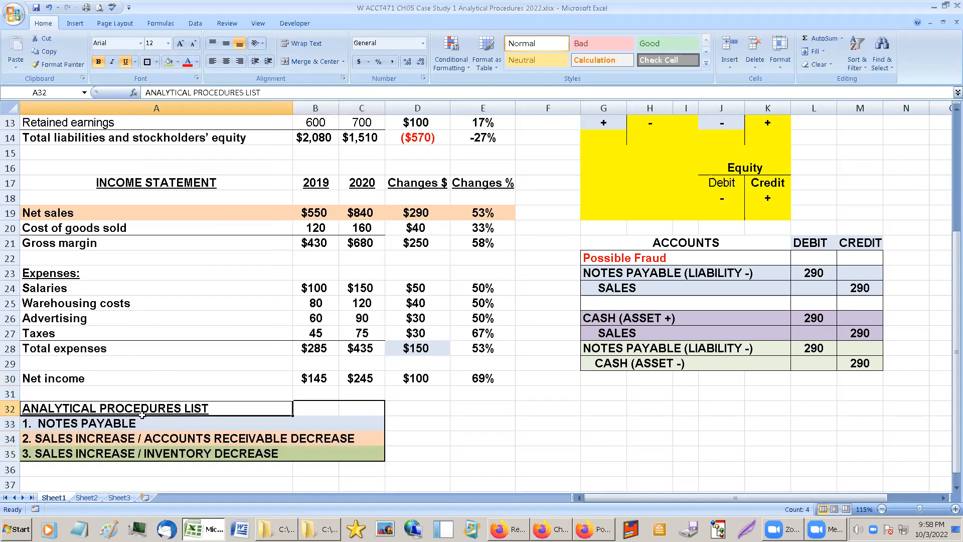
# Review each analytical procedures list item alongside the Net sales row and the first possible fraud entry.
pyautogui.click(141, 440)
pyautogui.scroll(2, 172, 397)
pyautogui.moveTo(86, 298); pyautogui.dragTo(489, 300)
pyautogui.scroll(-2, 375, 413)
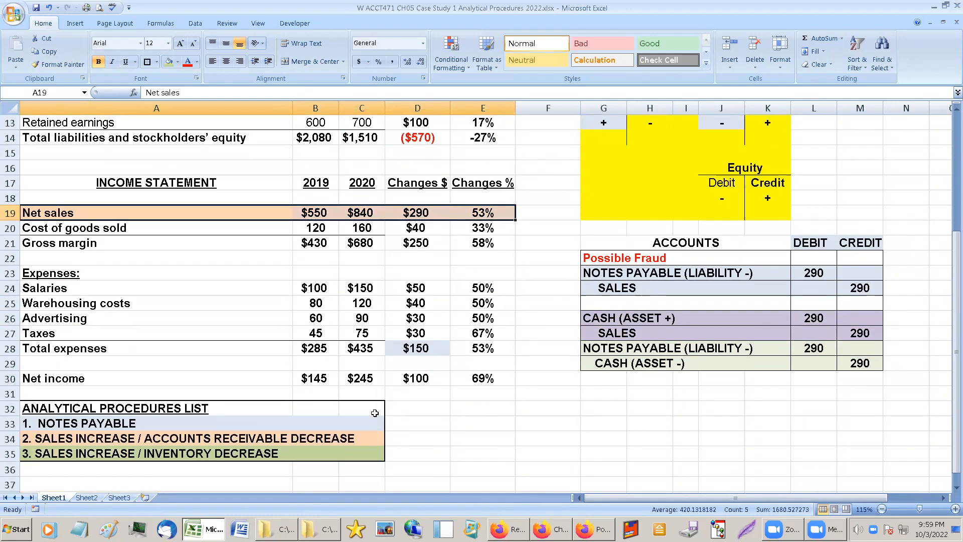
pyautogui.scroll(-1, 374, 413)
pyautogui.click(90, 392)
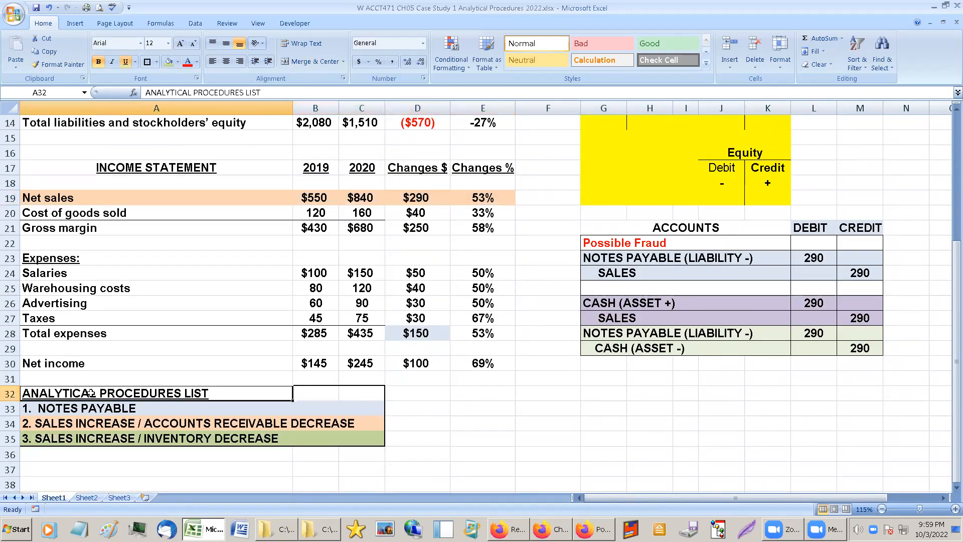
pyautogui.rightClick(92, 399)
pyautogui.click(45, 392)
pyautogui.moveTo(636, 257); pyautogui.dragTo(861, 275)
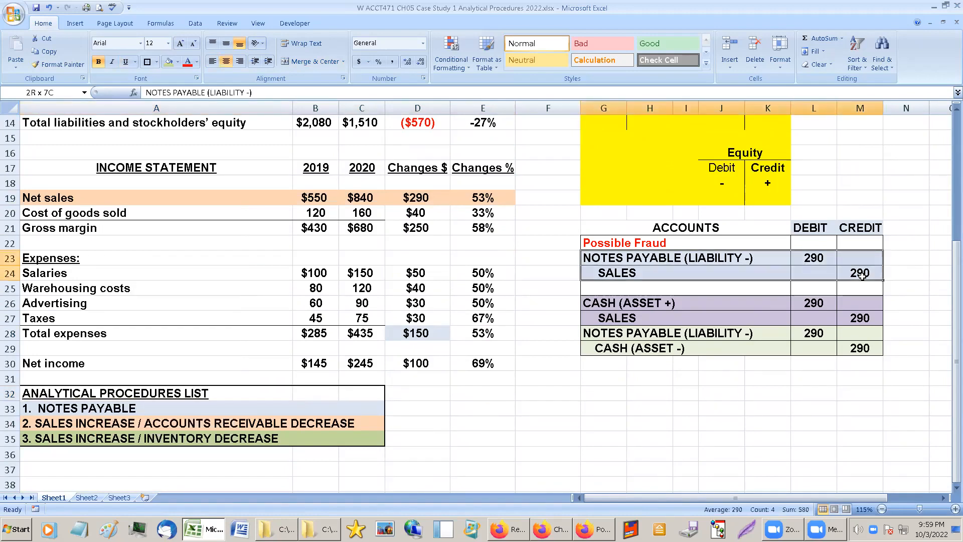
pyautogui.click(799, 433)
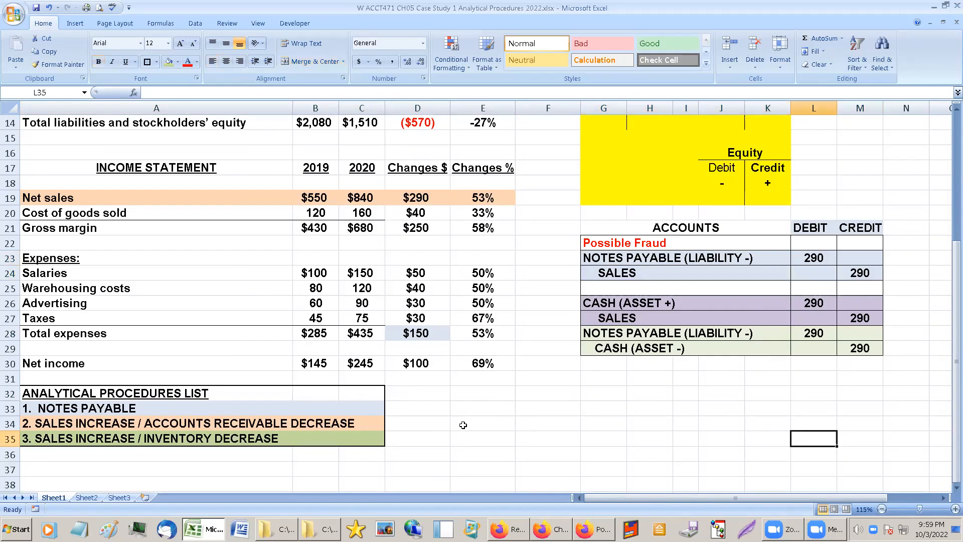
pyautogui.click(408, 424)
pyautogui.click(211, 391)
pyautogui.click(201, 408)
pyautogui.click(208, 425)
pyautogui.click(207, 441)
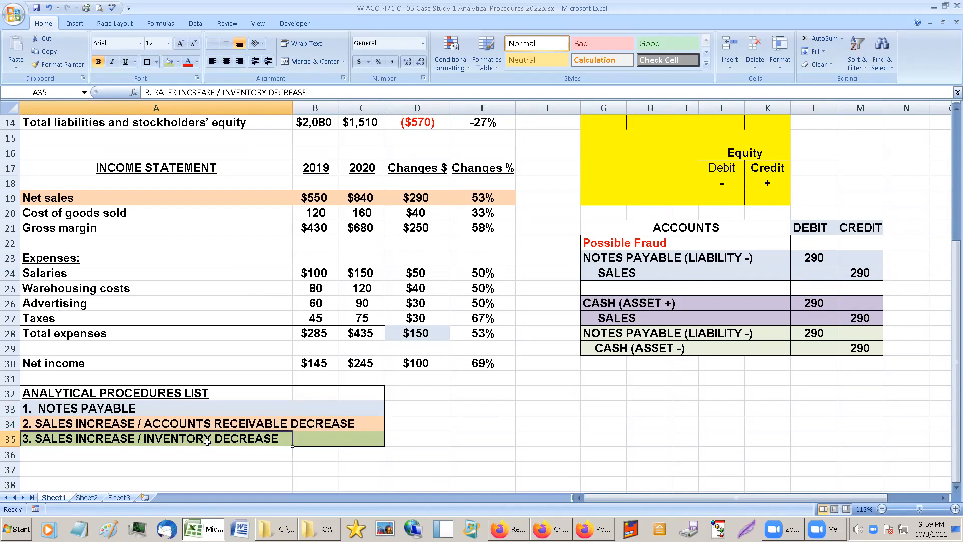
# Examine the changes in the asset accounts, Notes payable and Cost of goods sold for unusual relationships.
pyautogui.scroll(3, 380, 390)
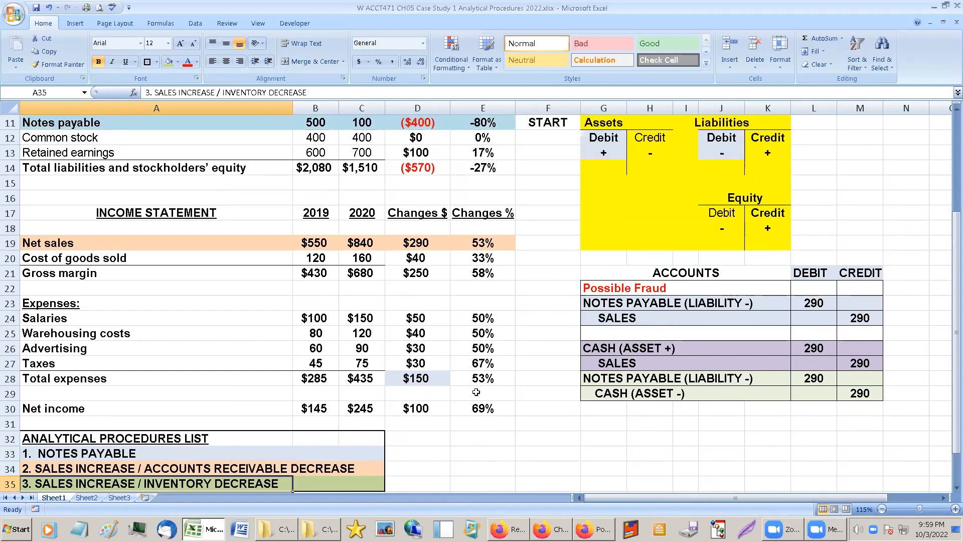
pyautogui.scroll(6, 476, 392)
pyautogui.scroll(3, 476, 391)
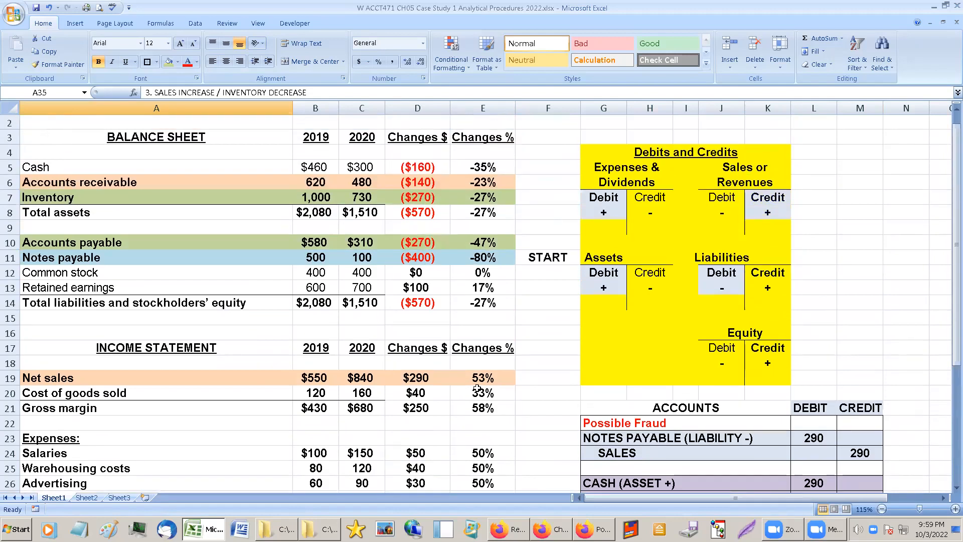
pyautogui.scroll(1, 477, 387)
pyautogui.click(479, 196)
pyautogui.click(482, 219)
pyautogui.click(481, 224)
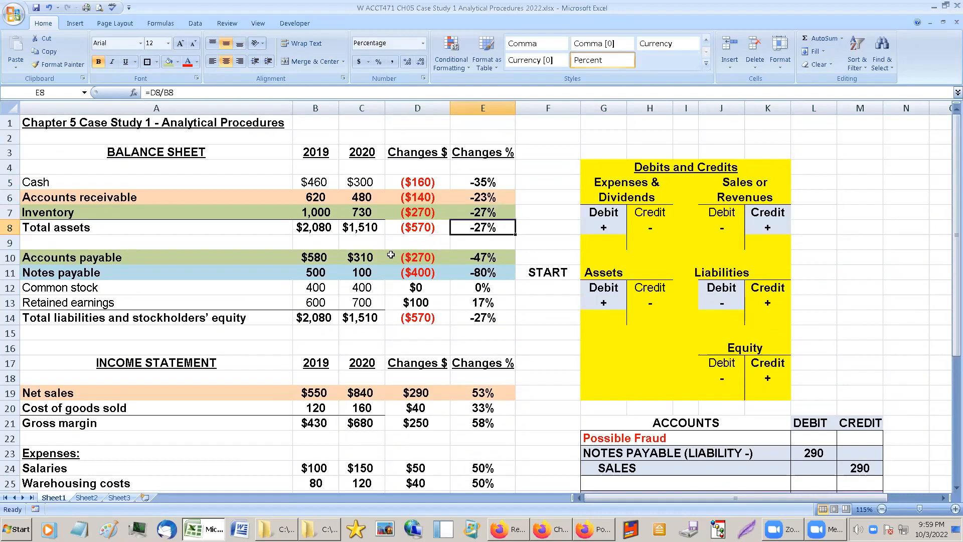
pyautogui.click(362, 273)
pyautogui.click(321, 271)
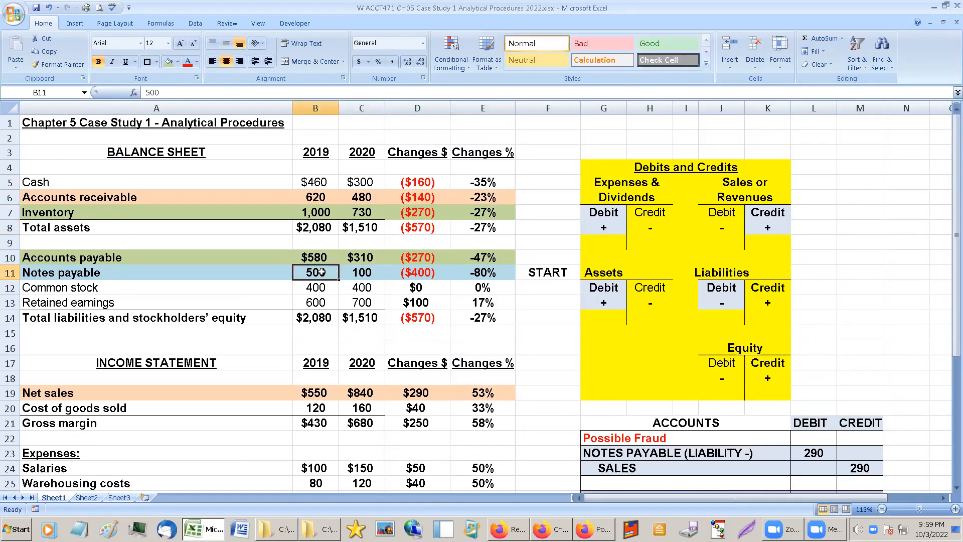
pyautogui.click(416, 274)
pyautogui.click(474, 272)
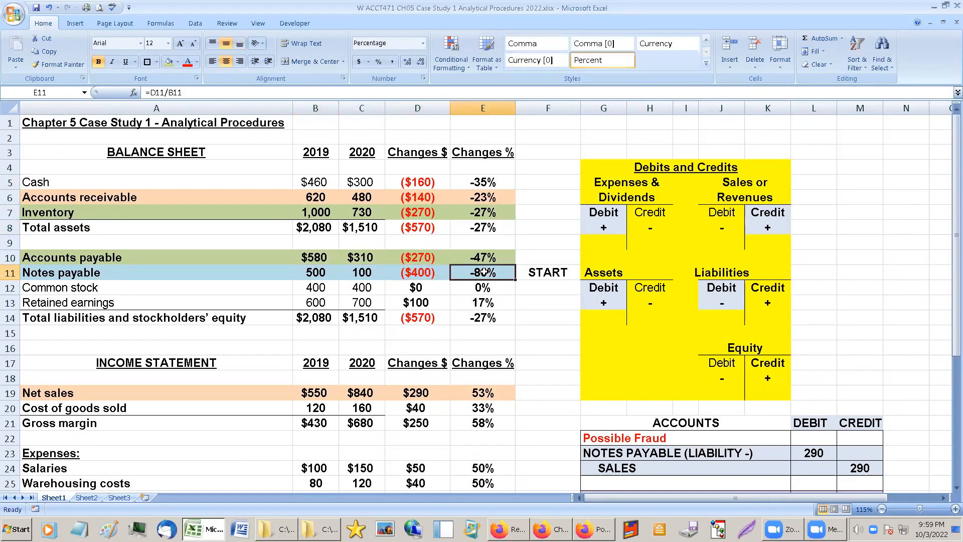
pyautogui.scroll(-1, 482, 272)
pyautogui.click(412, 357)
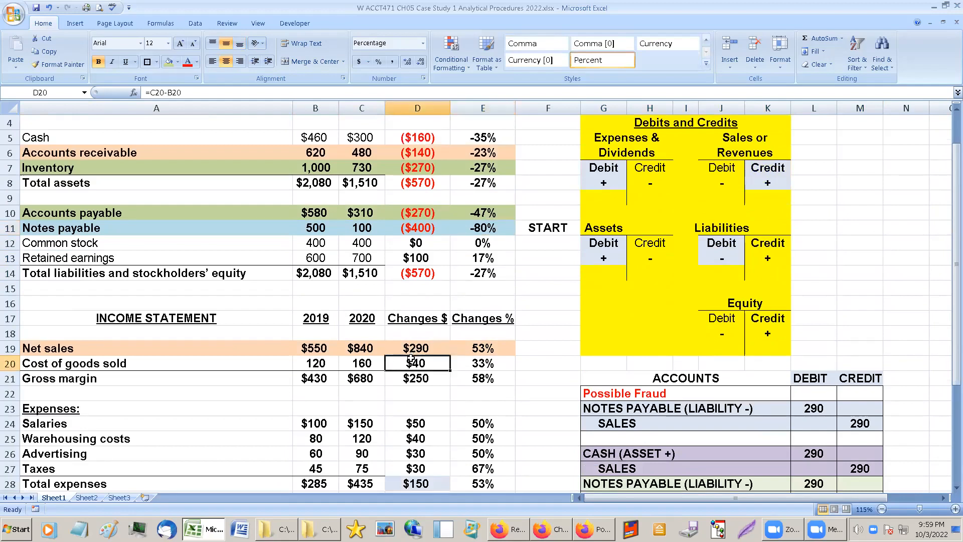
pyautogui.click(353, 360)
pyautogui.scroll(1, 364, 337)
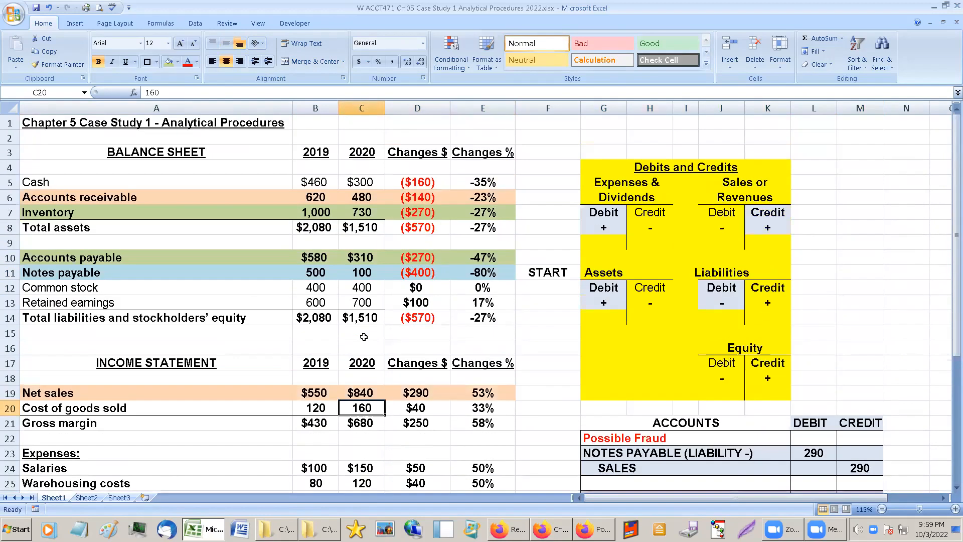
# Enter the heading PLAUSIBLE RELATIONSHIPS in cell C1 beside the case study title.
pyautogui.click(364, 122)
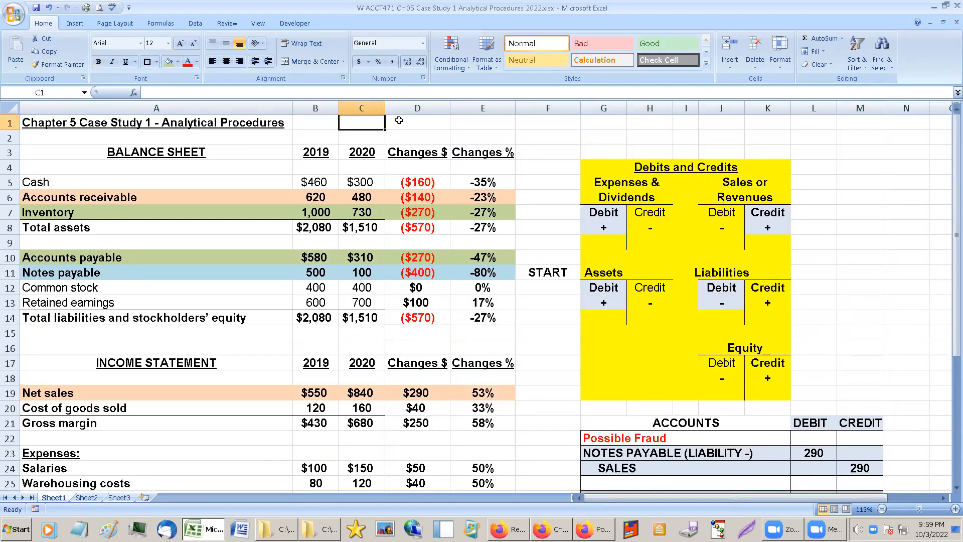
pyautogui.write('PLAUSIBLE RELATIONSHIPS')
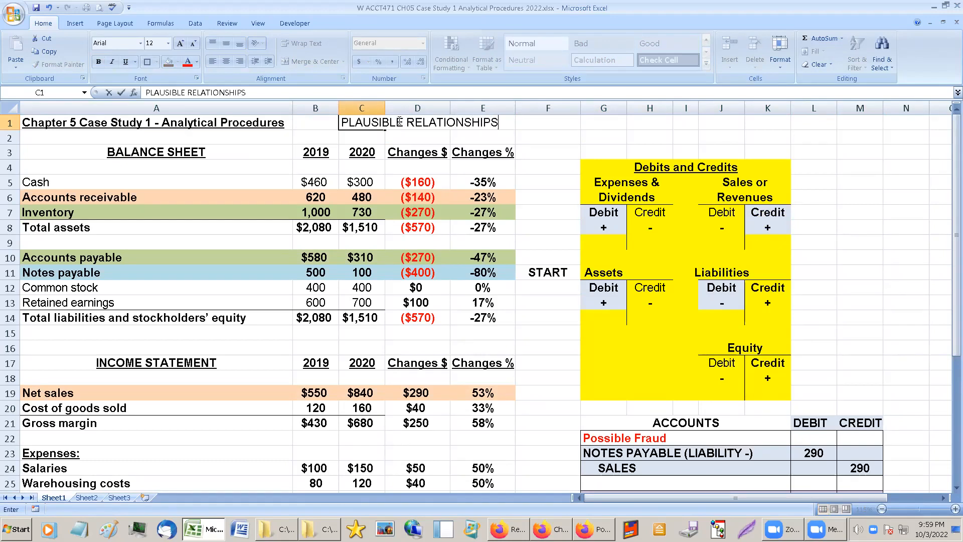
pyautogui.click(348, 182)
# Make the PLAUSIBLE RELATIONSHIPS heading in C1 bold with a dark red font color.
pyautogui.click(352, 126)
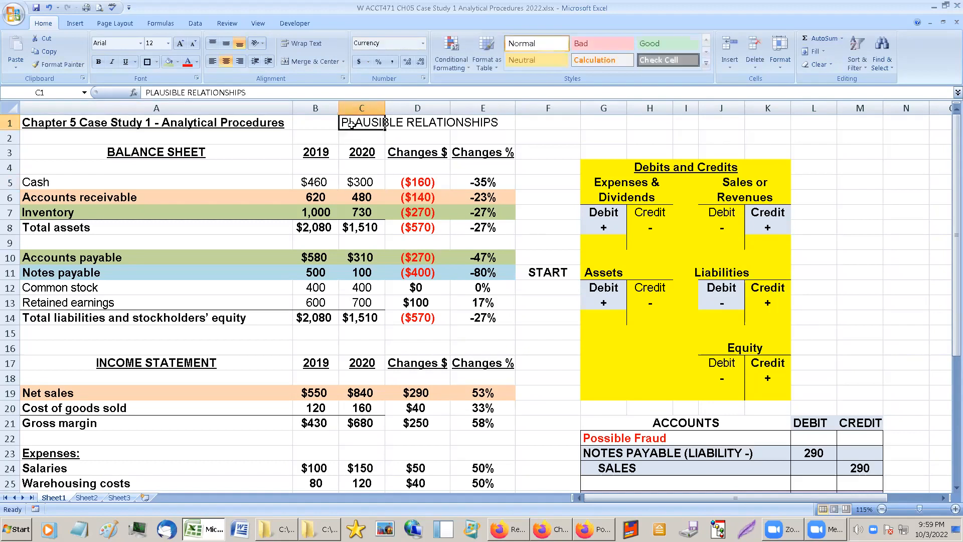
pyautogui.click(98, 61)
pyautogui.click(197, 61)
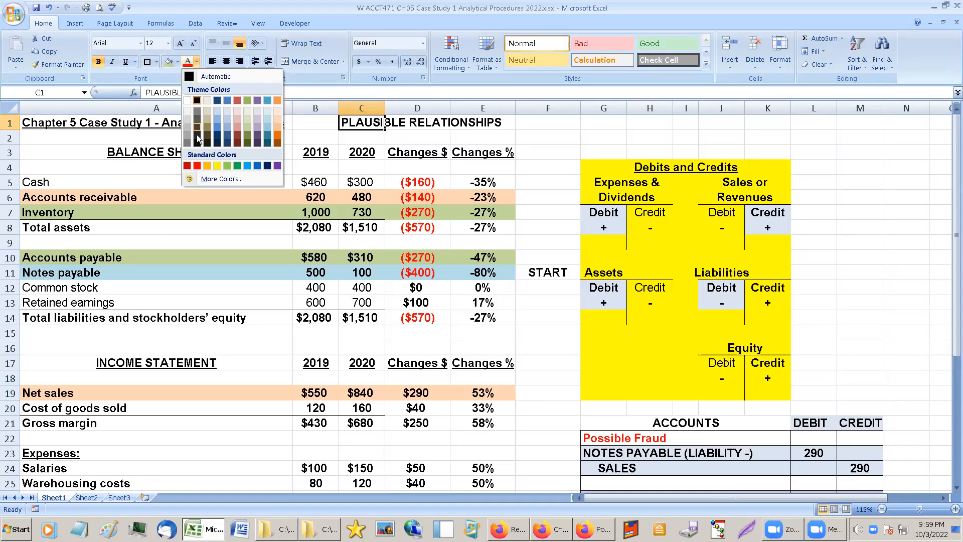
pyautogui.click(184, 164)
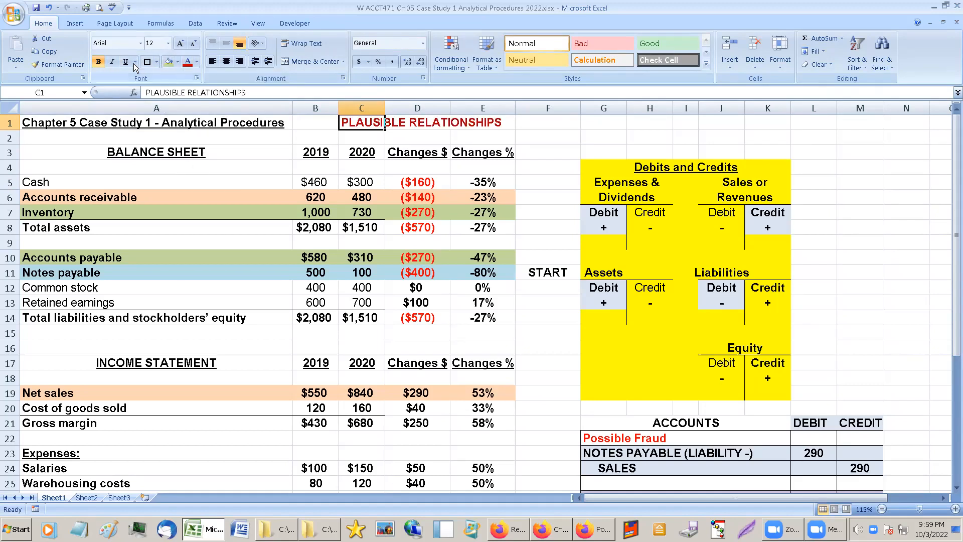
# Review the three analytical procedures list items in turn, coming back to the Notes payable item.
pyautogui.click(220, 302)
pyautogui.scroll(-4, 216, 373)
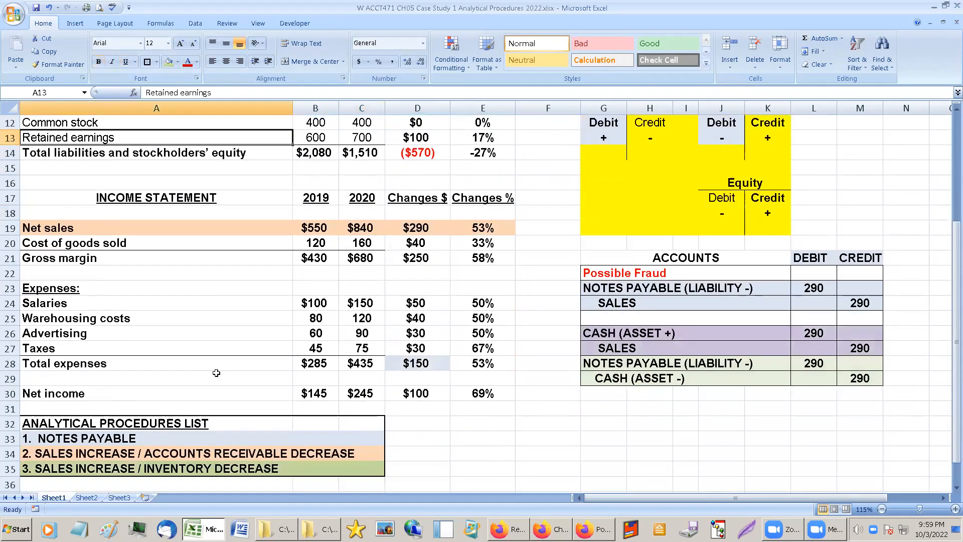
pyautogui.scroll(-2, 216, 372)
pyautogui.click(133, 376)
pyautogui.scroll(1, 487, 390)
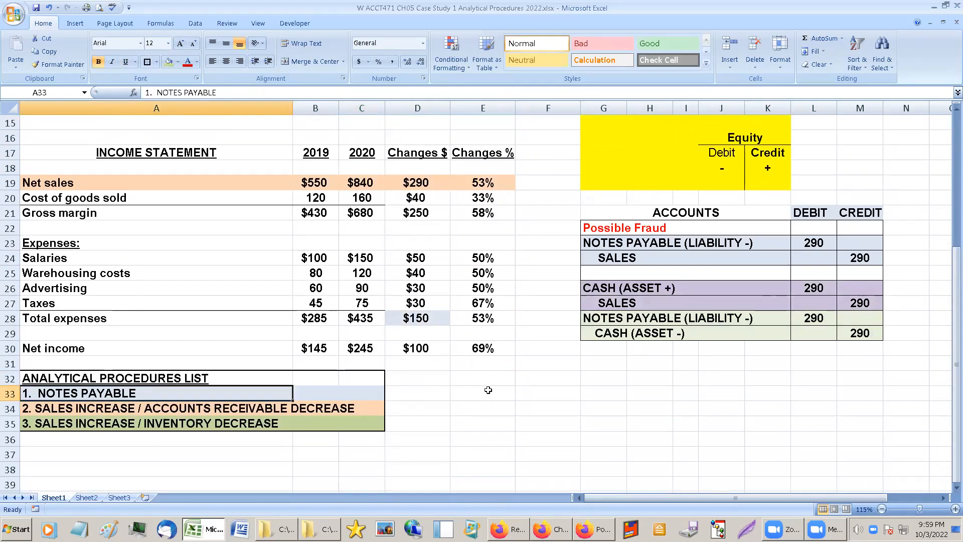
pyautogui.click(215, 409)
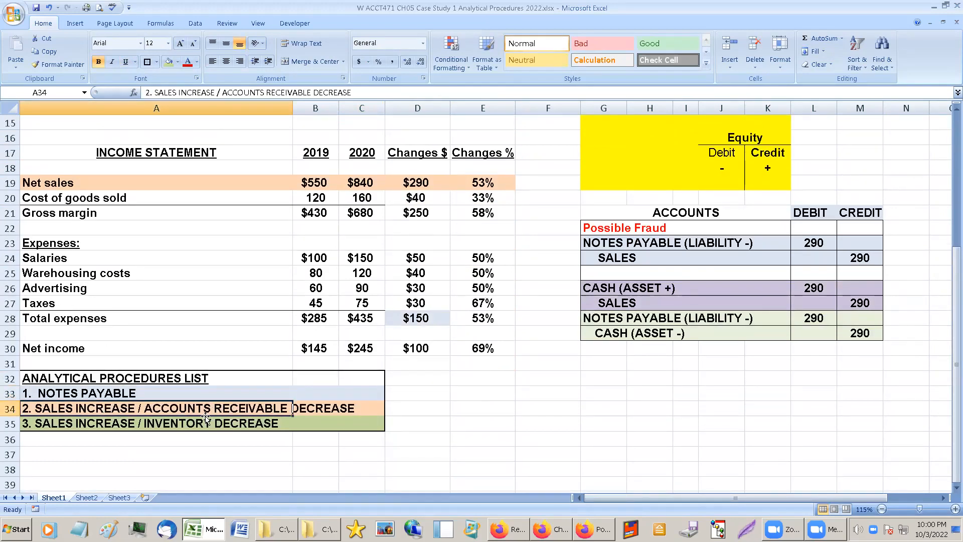
pyautogui.click(90, 425)
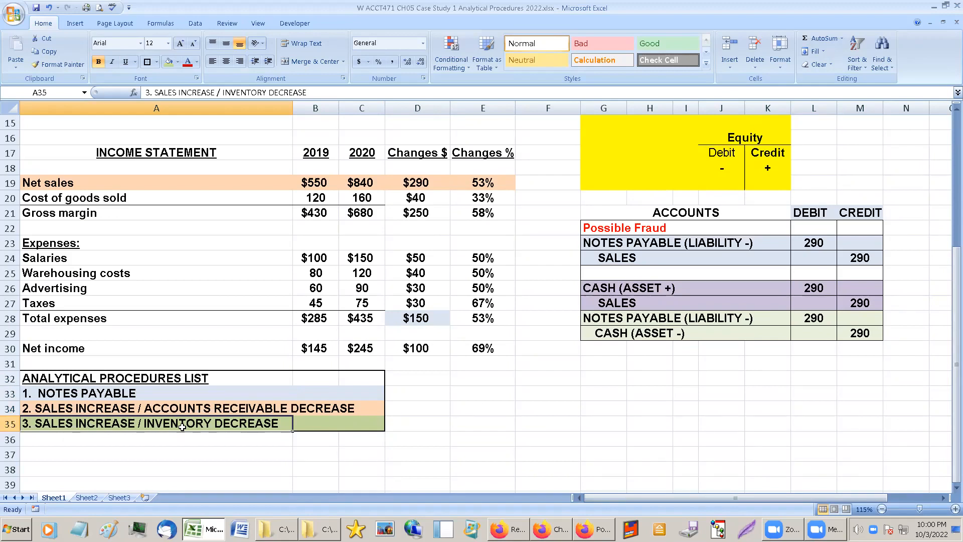
pyautogui.click(79, 393)
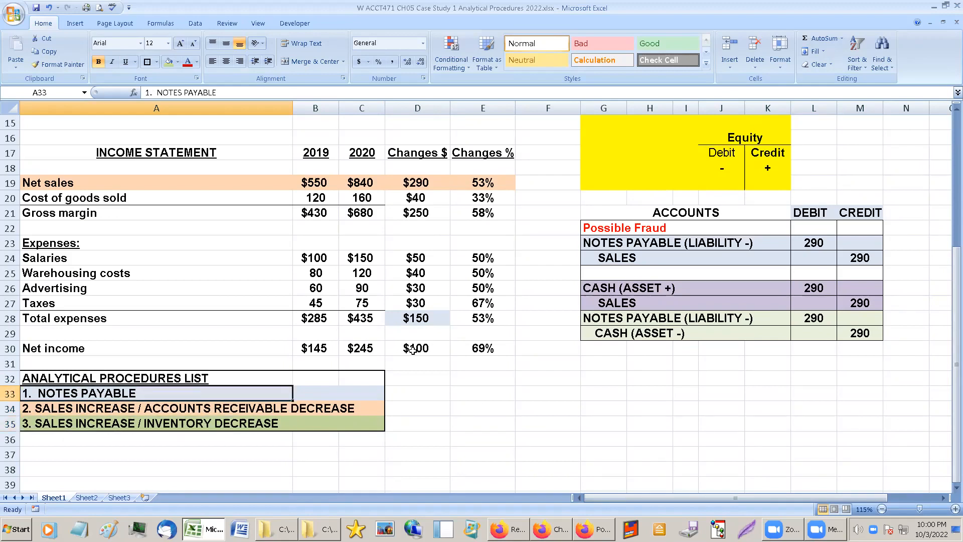
pyautogui.scroll(1, 412, 350)
pyautogui.scroll(2, 465, 340)
pyautogui.rightClick(466, 346)
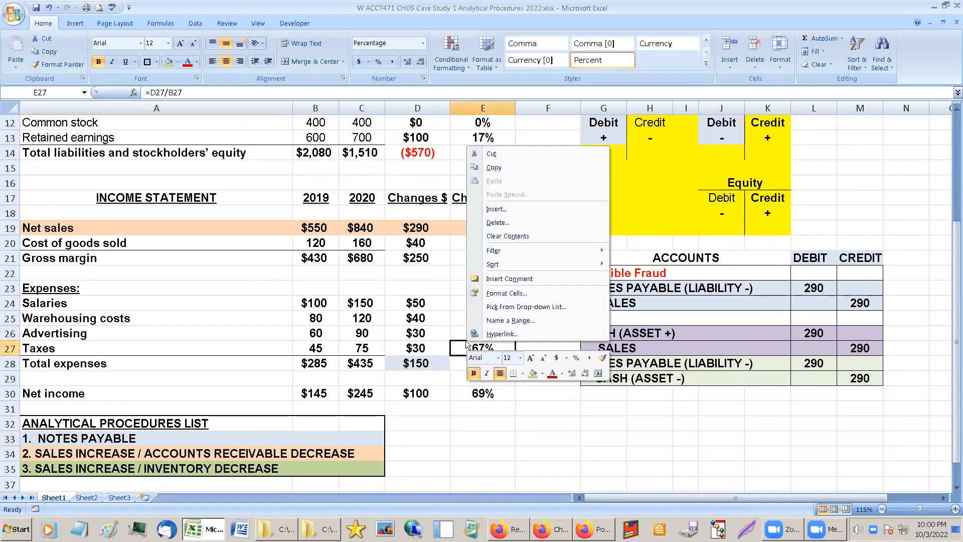
pyautogui.press('Escape')
pyautogui.click(90, 439)
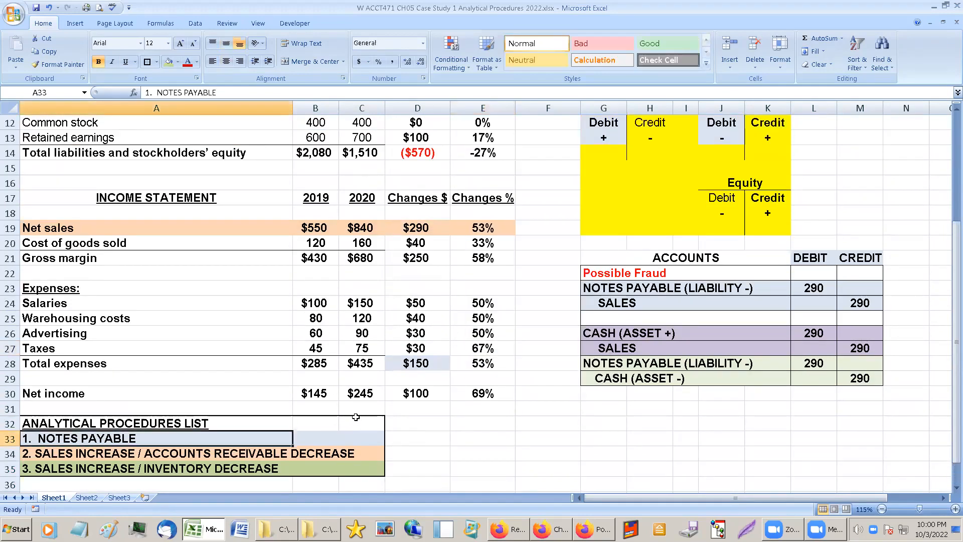
# Compare the dollar change in Notes payable with the 2019 and 2020 net income figures.
pyautogui.scroll(3, 426, 361)
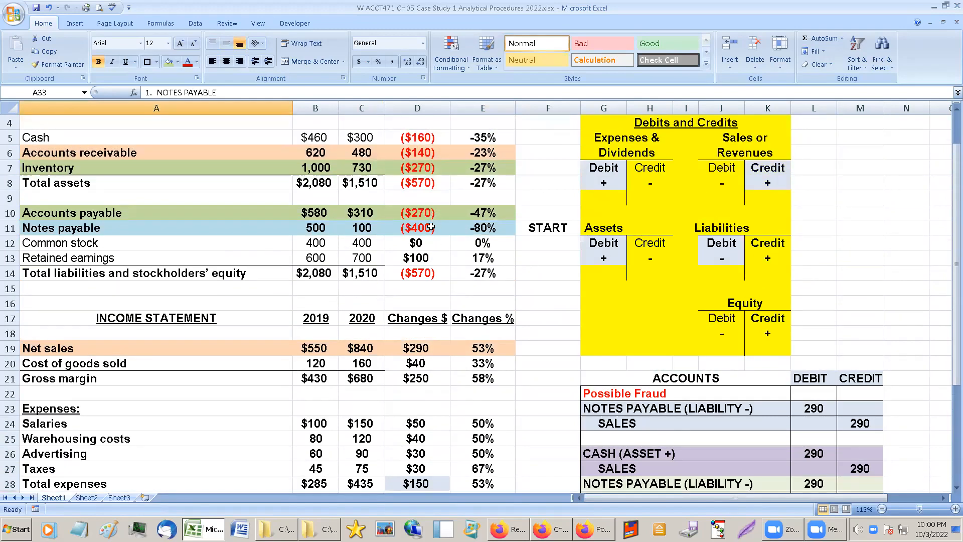
pyautogui.click(431, 228)
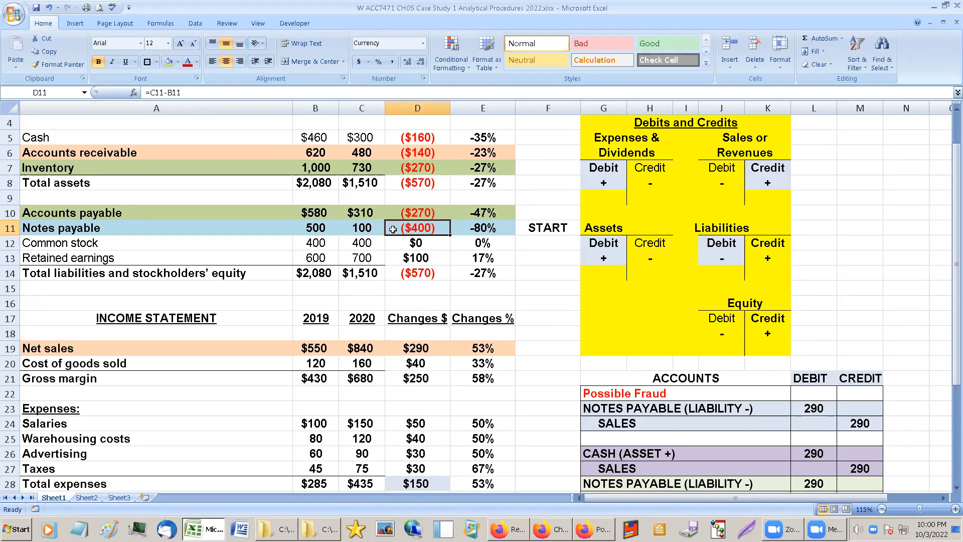
pyautogui.scroll(-1, 387, 341)
pyautogui.click(362, 463)
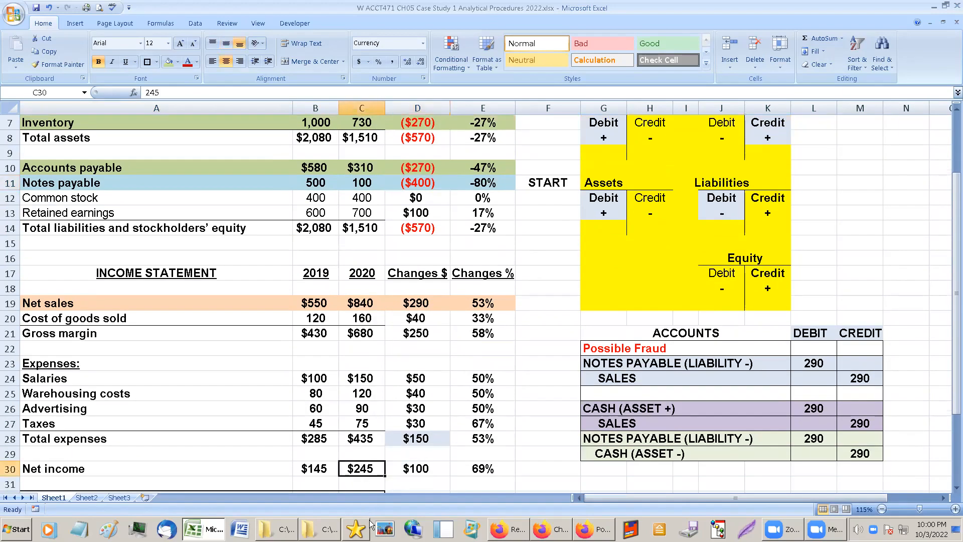
pyautogui.moveTo(309, 464); pyautogui.dragTo(361, 469)
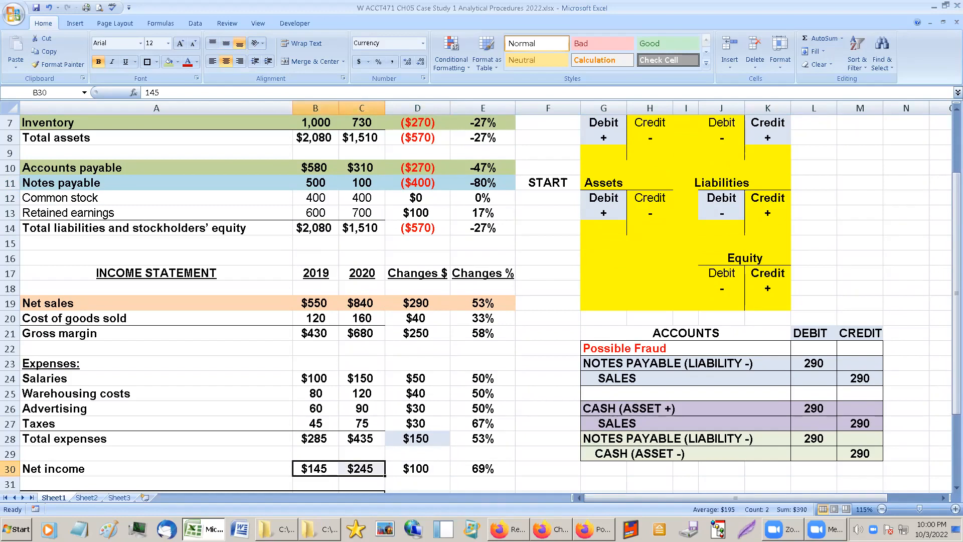
pyautogui.click(423, 183)
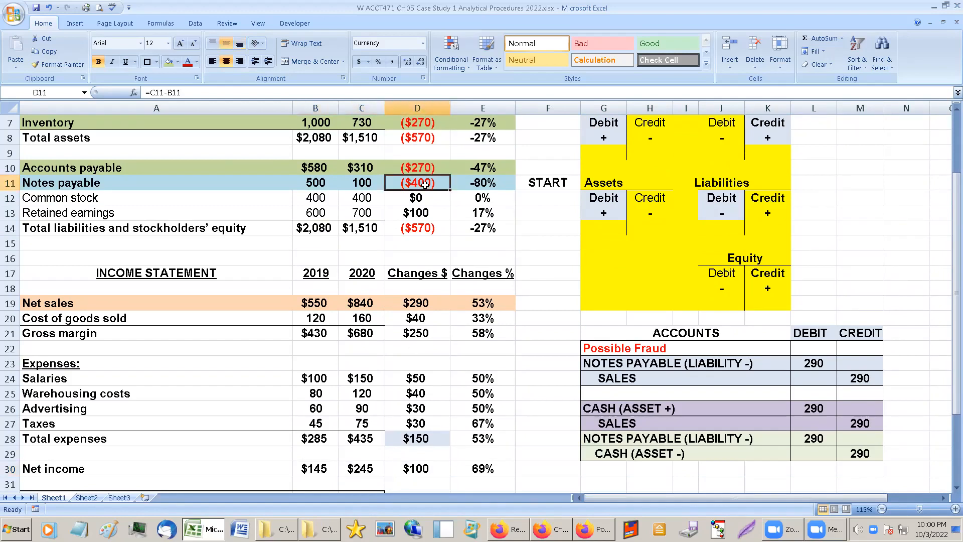
pyautogui.scroll(1, 425, 202)
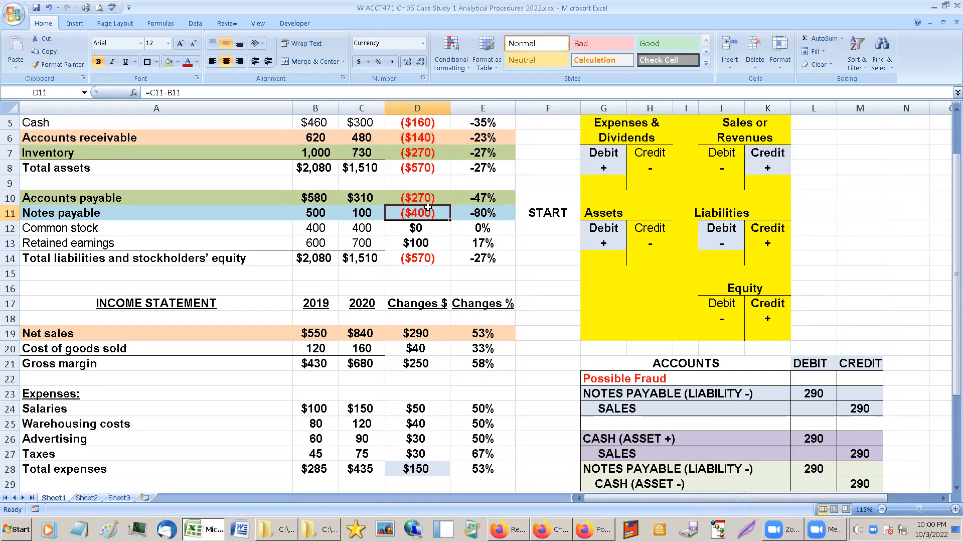
pyautogui.scroll(-2, 427, 207)
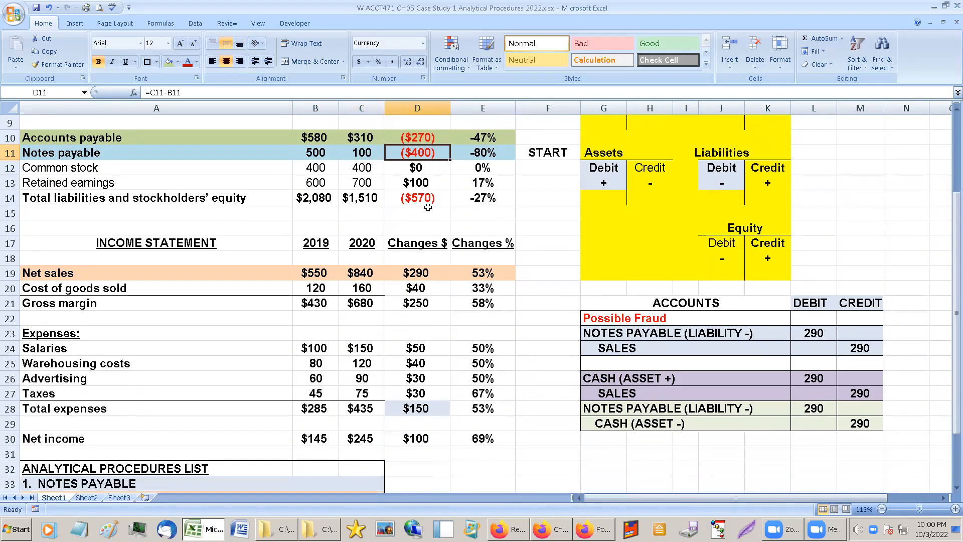
pyautogui.scroll(-1, 427, 208)
# Copy the Possible Fraud label from row 22 into the blank row above the CASH (ASSET +) entry.
pyautogui.click(625, 333)
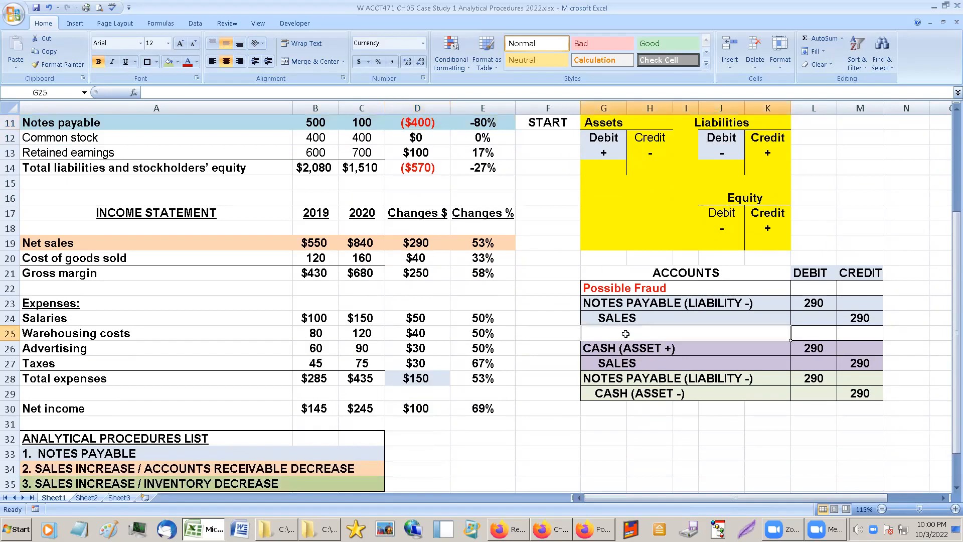
pyautogui.click(623, 286)
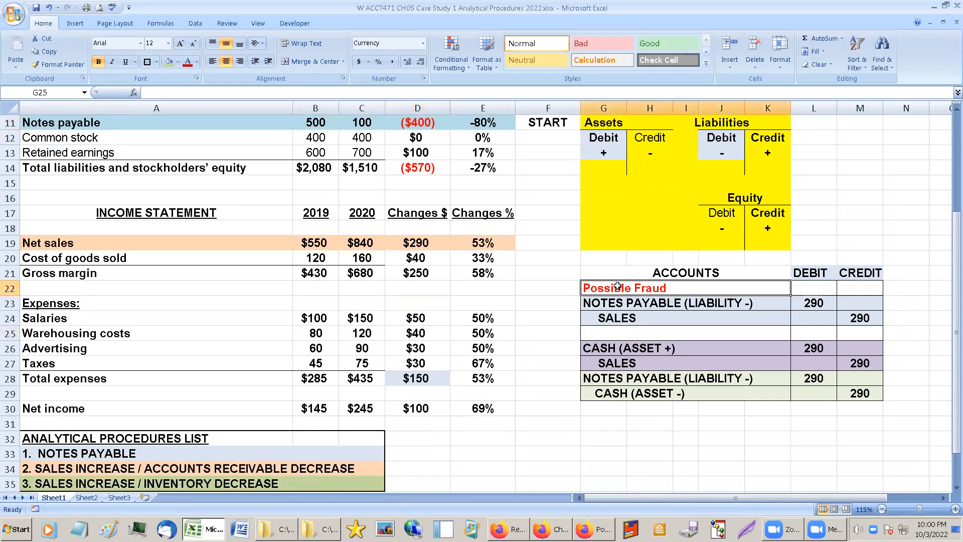
pyautogui.hotkey('ctrl', 'c')
pyautogui.click(638, 333)
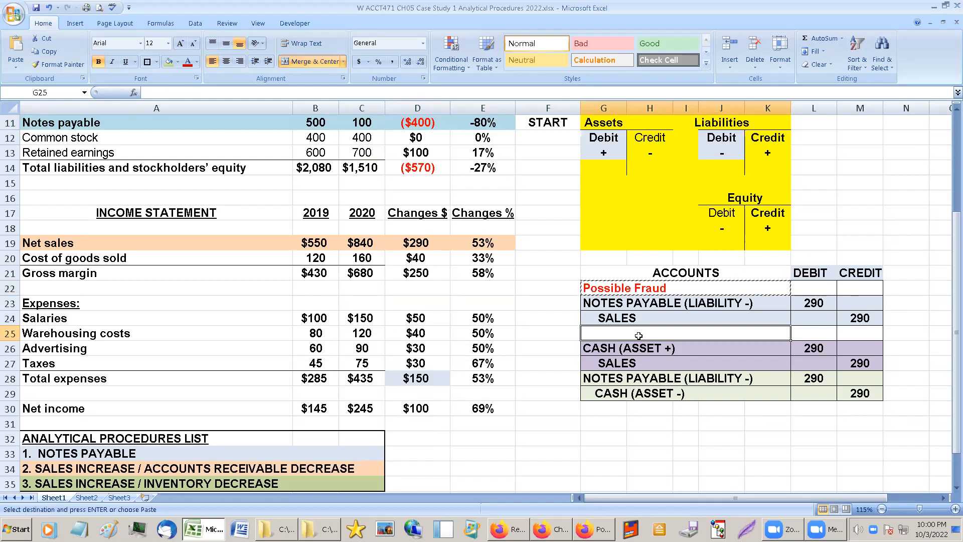
pyautogui.hotkey('ctrl', 'v')
# Compare the single notes payable and sales entry in rows 23–24 with the four-line cash version in rows 26–29.
pyautogui.click(633, 384)
pyautogui.moveTo(628, 349); pyautogui.dragTo(855, 398)
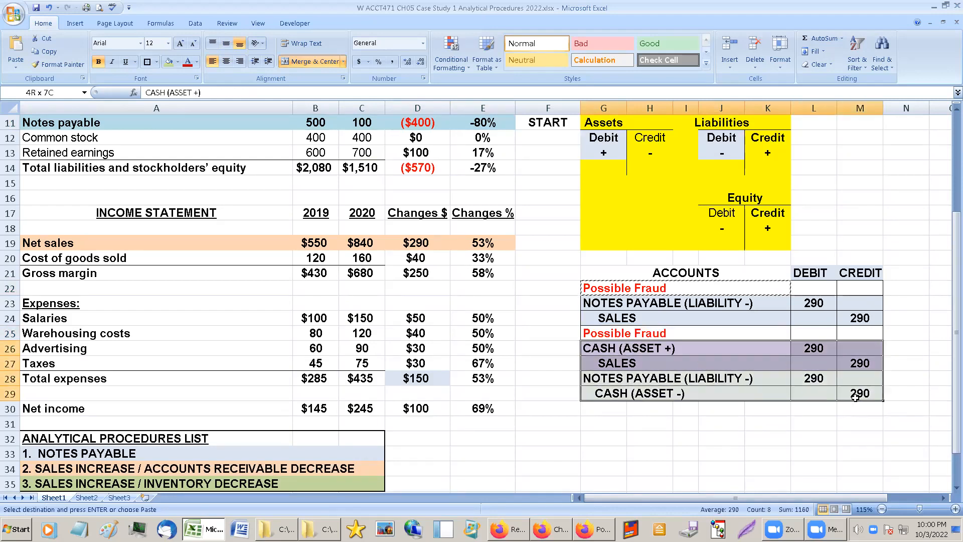
pyautogui.click(643, 300)
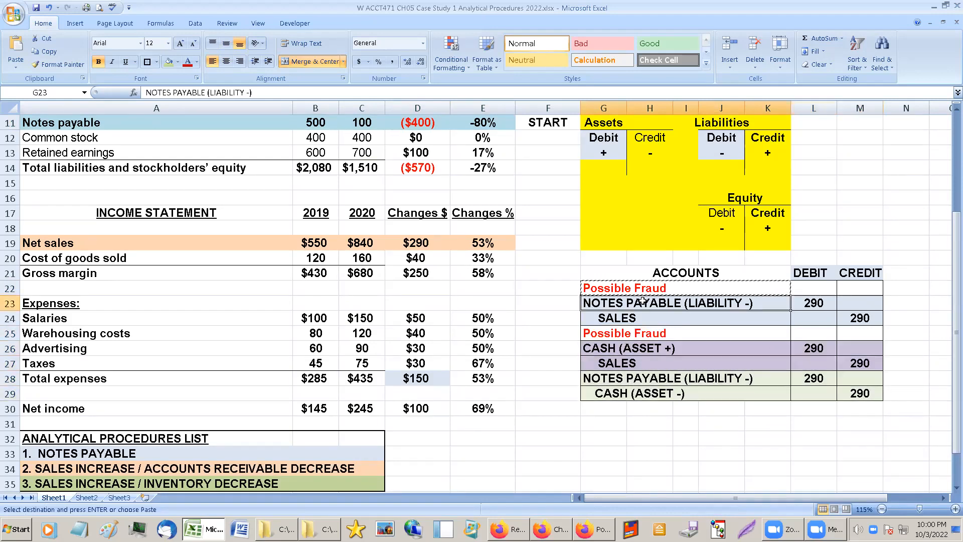
pyautogui.click(690, 269)
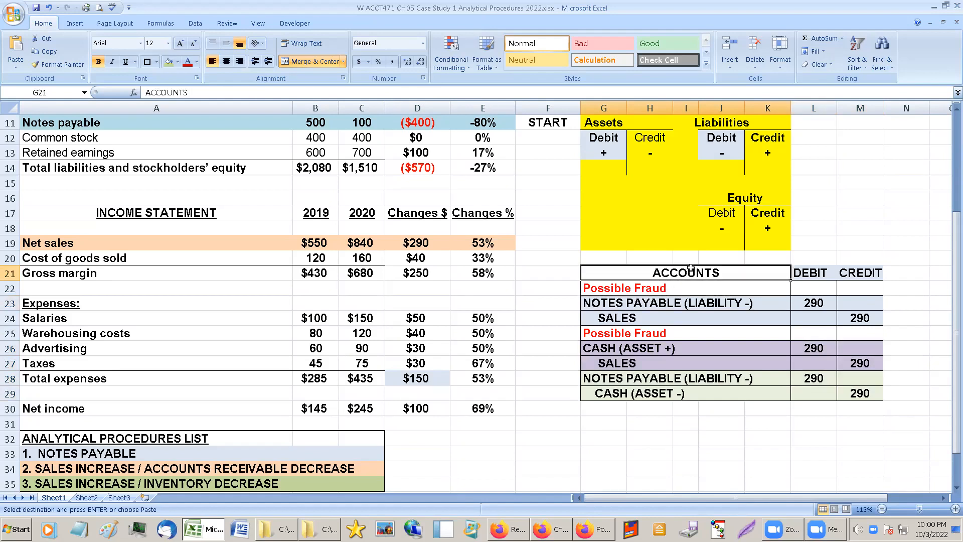
pyautogui.click(745, 460)
pyautogui.press('Escape')
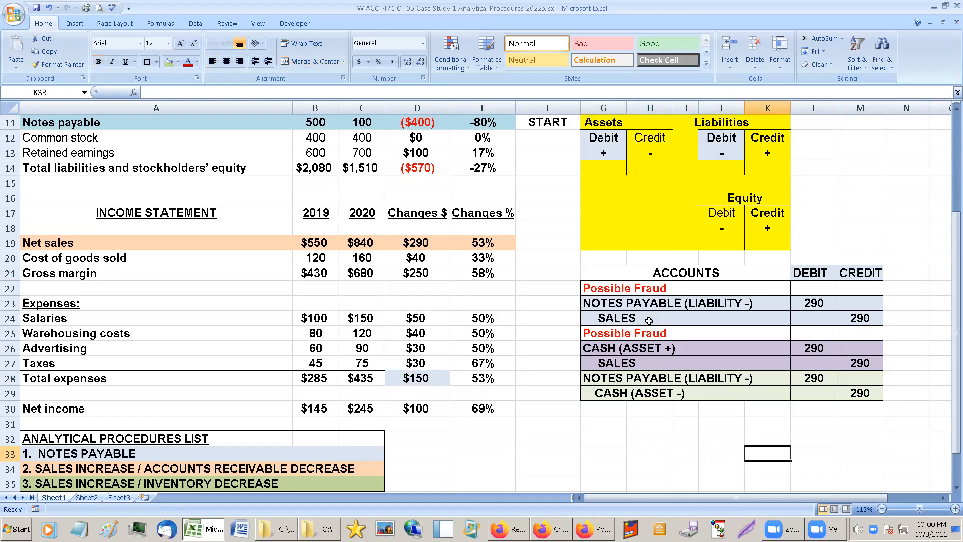
pyautogui.moveTo(597, 303); pyautogui.dragTo(852, 321)
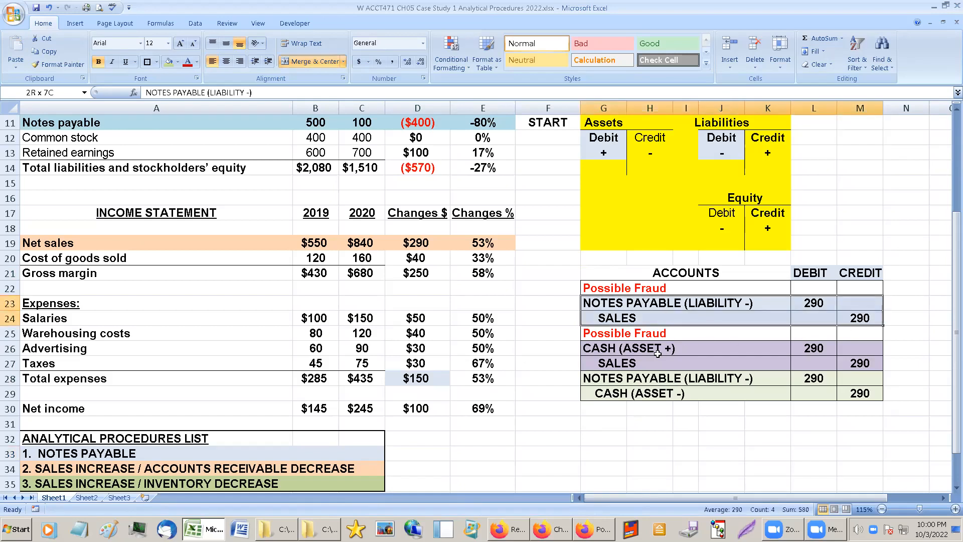
pyautogui.click(604, 344)
pyautogui.moveTo(601, 346); pyautogui.dragTo(850, 386)
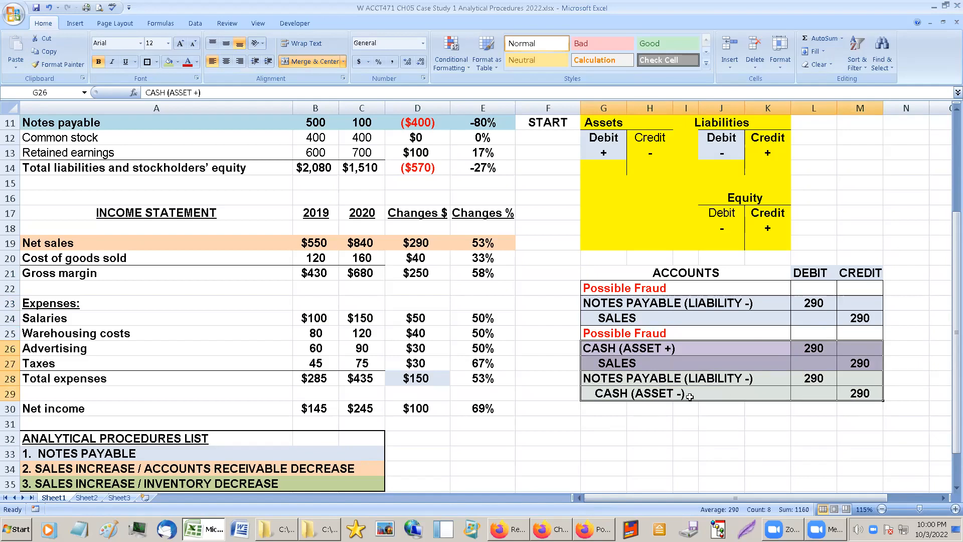
# Color the CASH (ASSET +) and CASH (ASSET -) lines, including their 290 amounts, dark red.
pyautogui.click(601, 350)
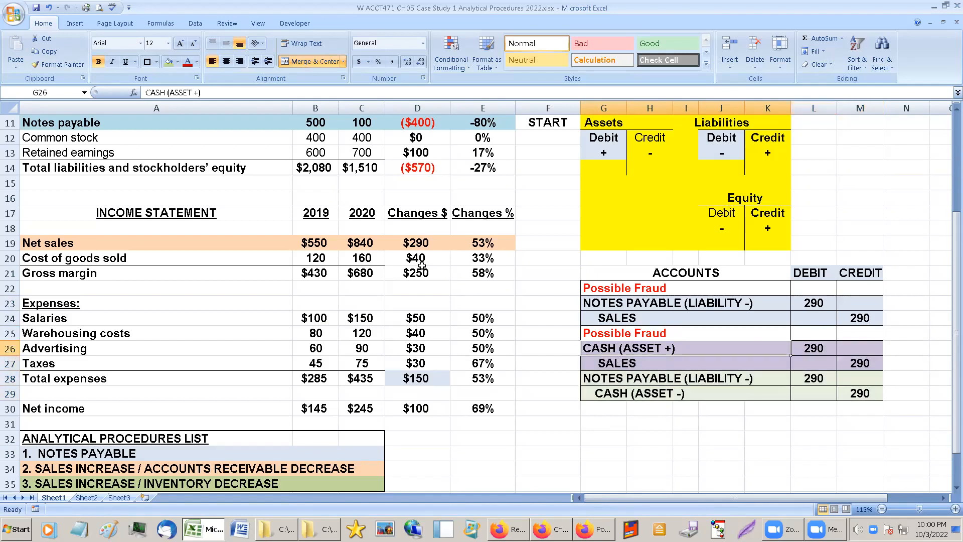
pyautogui.click(188, 62)
pyautogui.moveTo(617, 394); pyautogui.dragTo(860, 394)
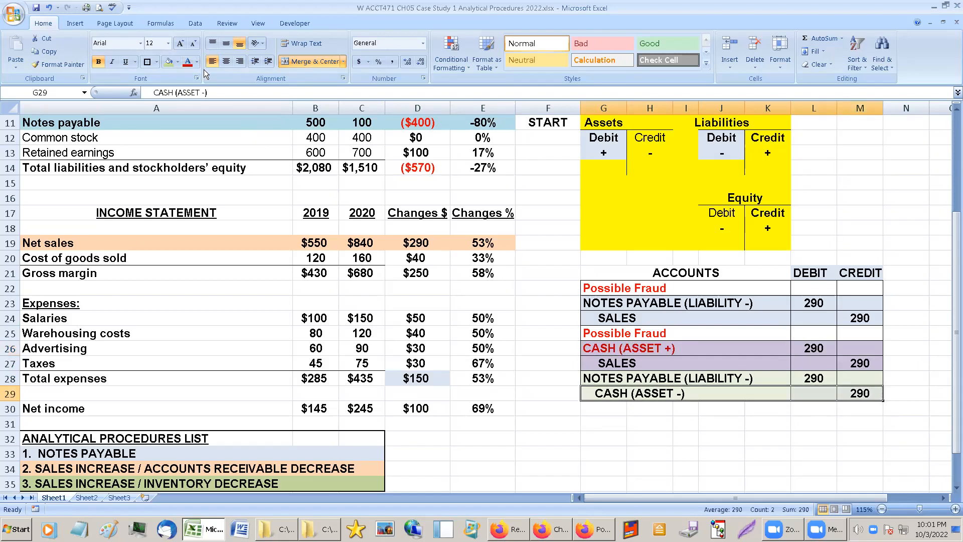
pyautogui.click(188, 61)
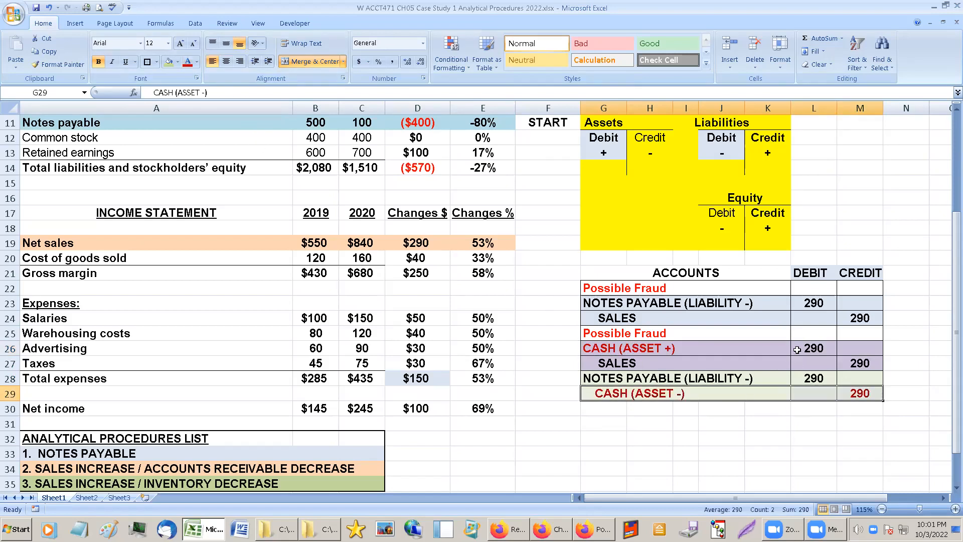
pyautogui.click(797, 349)
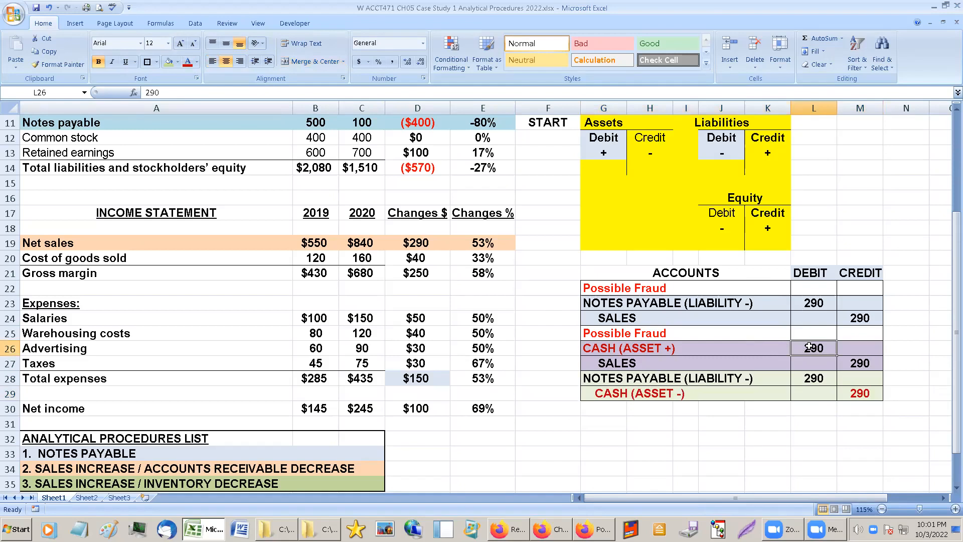
pyautogui.click(188, 62)
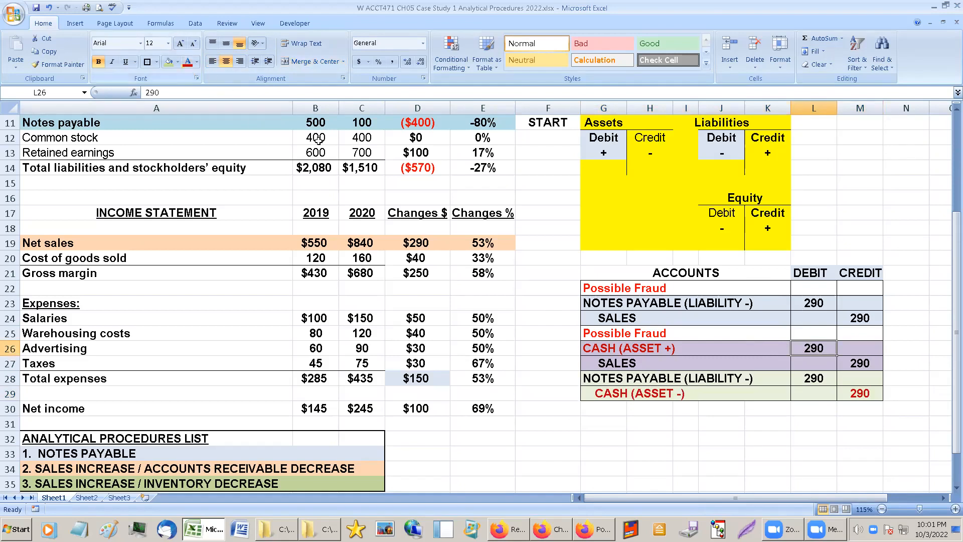
# Compare the remaining sales and notes payable lines in rows 27–28 with the first possible fraud entry in rows 23–24.
pyautogui.click(605, 362)
pyautogui.moveTo(605, 361); pyautogui.dragTo(631, 377)
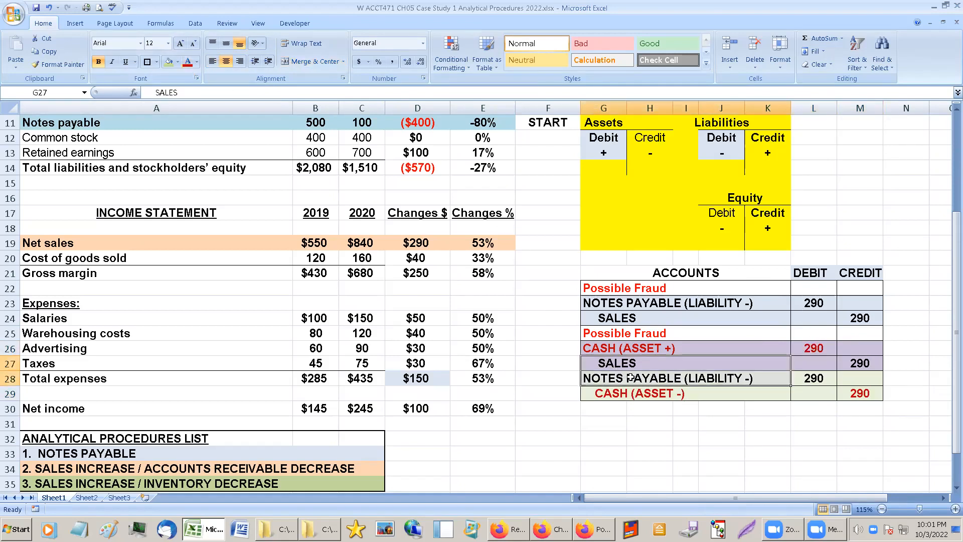
pyautogui.moveTo(664, 302); pyautogui.dragTo(672, 316)
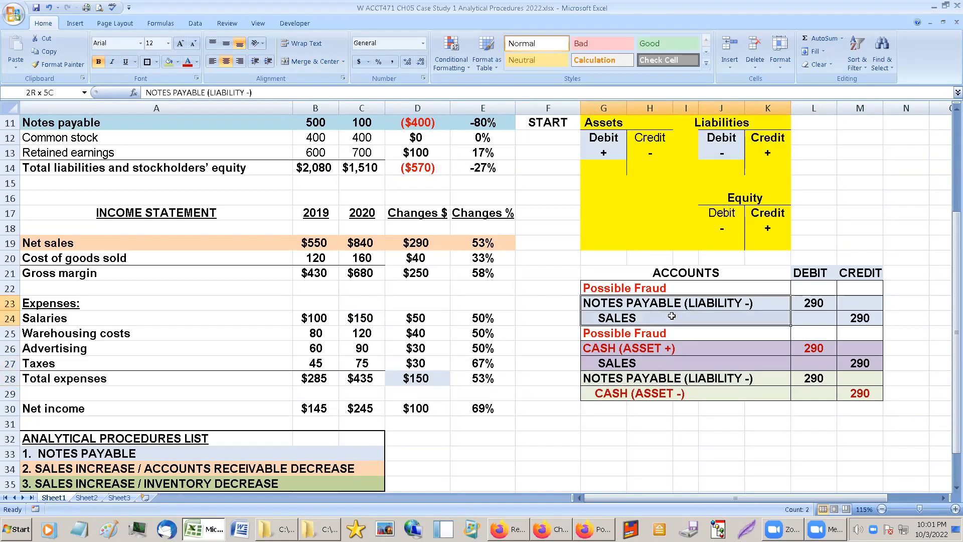
# Review the SALES credit and NOTES PAYABLE debit in rows 27–28 of the second possible fraud entry.
pyautogui.click(633, 365)
pyautogui.moveTo(633, 366); pyautogui.dragTo(855, 377)
pyautogui.moveTo(831, 410); pyautogui.dragTo(812, 438)
pyautogui.click(812, 437)
pyautogui.click(747, 427)
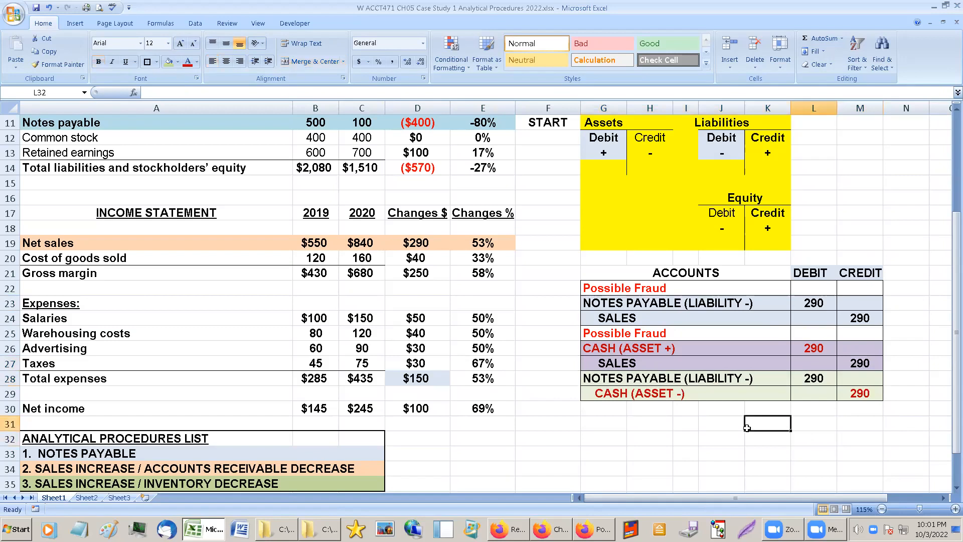
pyautogui.click(716, 423)
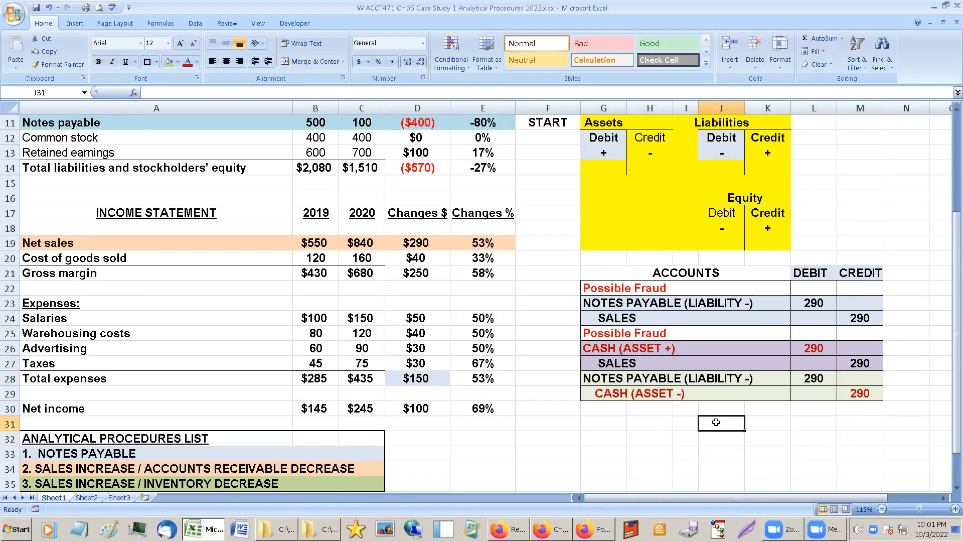
pyautogui.click(668, 376)
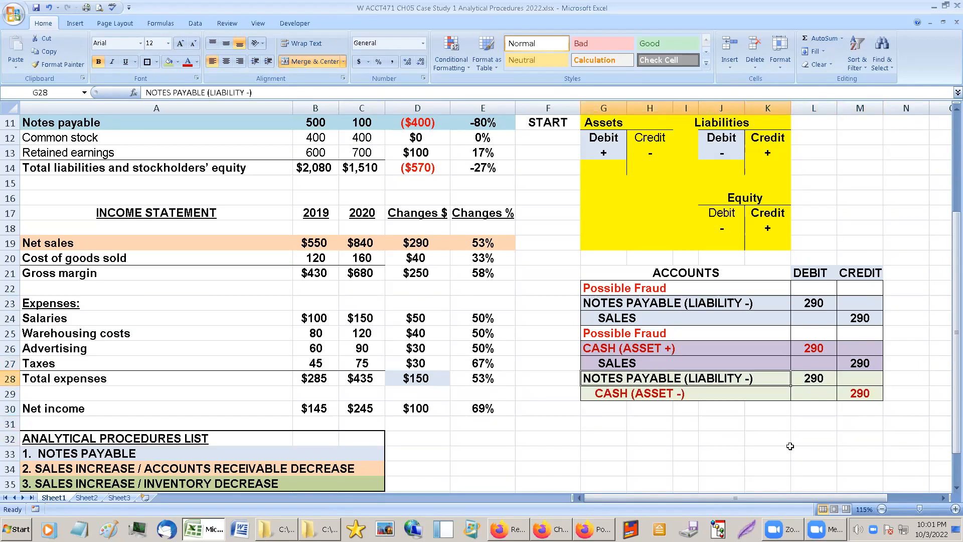
# Compare the Notes payable balance change in row 11 with the cash, sales and notes payable lines in rows 26–29.
pyautogui.scroll(2, 425, 371)
pyautogui.moveTo(237, 154); pyautogui.dragTo(464, 148)
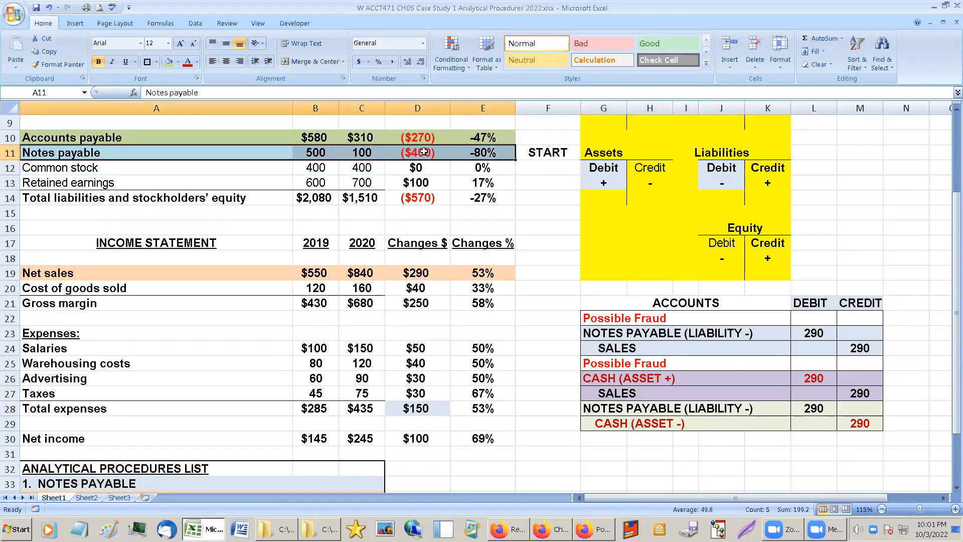
pyautogui.click(398, 151)
pyautogui.click(117, 155)
pyautogui.moveTo(117, 154); pyautogui.dragTo(481, 154)
pyautogui.click(658, 429)
pyautogui.click(659, 409)
pyautogui.click(657, 395)
pyautogui.click(659, 380)
pyautogui.click(661, 393)
pyautogui.click(662, 412)
pyautogui.click(659, 431)
pyautogui.click(617, 441)
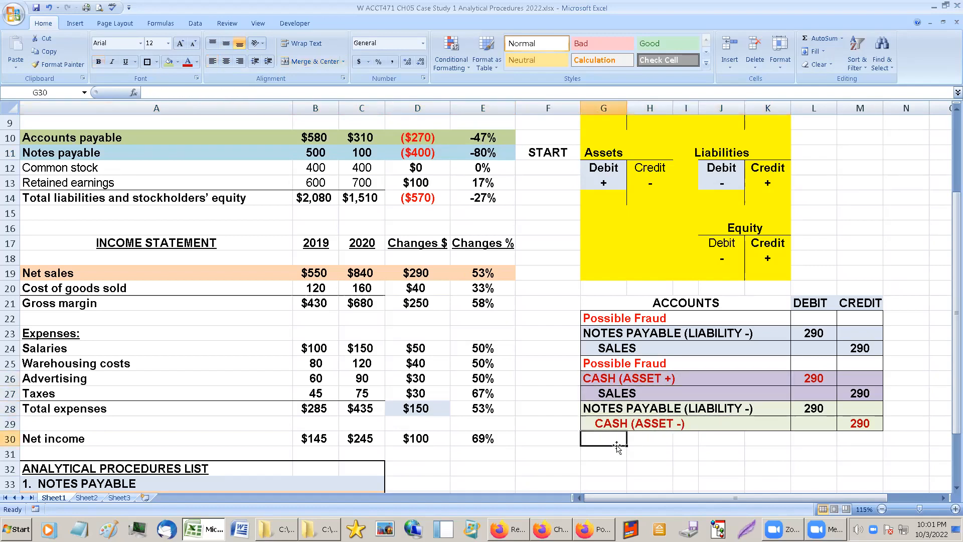
# Enter STOP in cell A37, below the analytical procedures list.
pyautogui.scroll(-1, 617, 443)
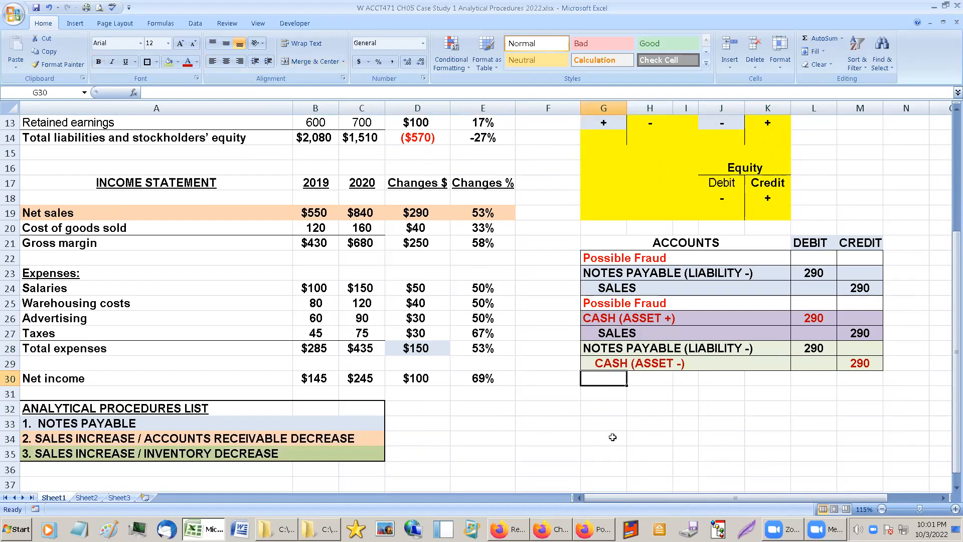
pyautogui.scroll(-2, 572, 420)
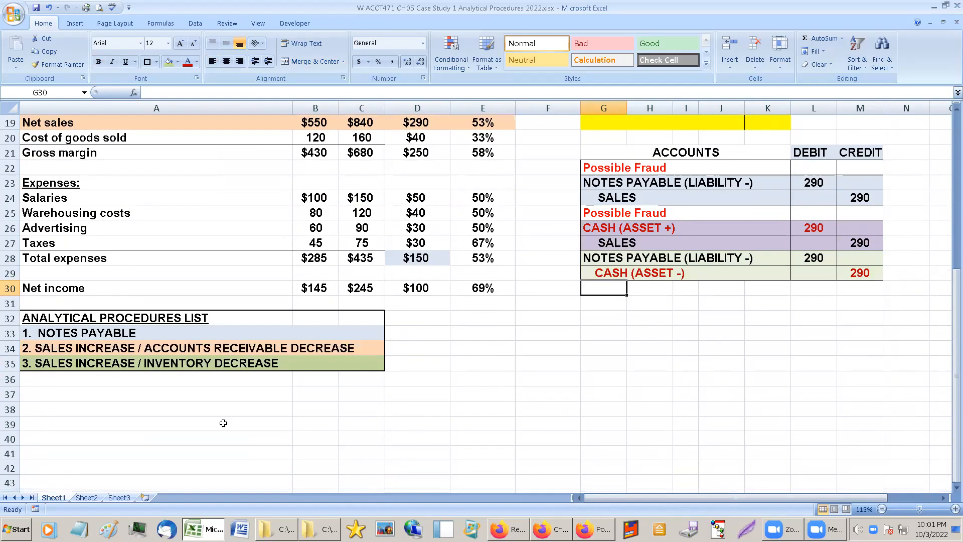
pyautogui.click(126, 390)
pyautogui.write('s')
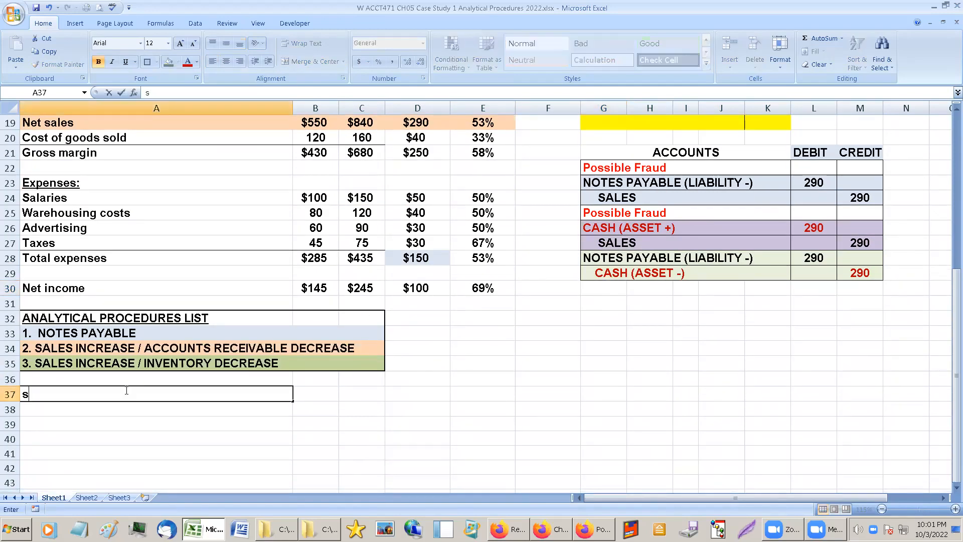
pyautogui.write('to')
pyautogui.press('BackSpace')
pyautogui.press('BackSpace')
pyautogui.write('STOP')
pyautogui.press('Return')
# Format the STOP label in A37 as dark red and underlined.
pyautogui.click(100, 393)
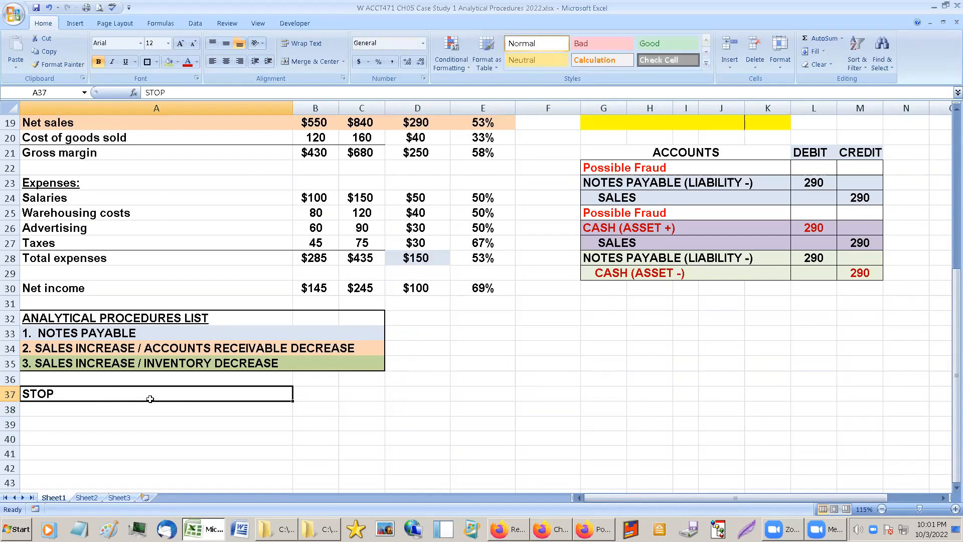
pyautogui.click(188, 62)
pyautogui.click(125, 62)
# Enter INVESTIGATE in cell D33, beside the NOTES PAYABLE item of the analytical procedures list.
pyautogui.click(202, 329)
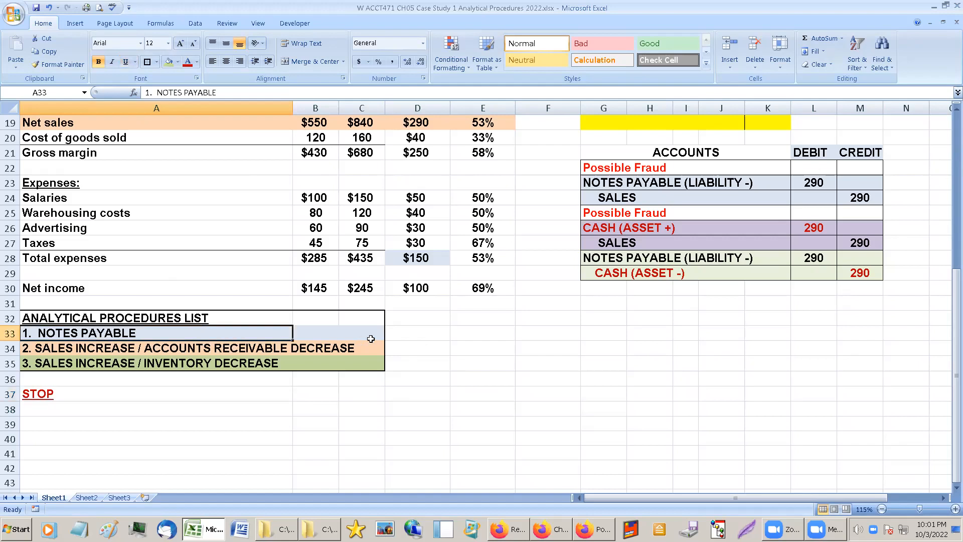
pyautogui.click(417, 332)
pyautogui.click(466, 333)
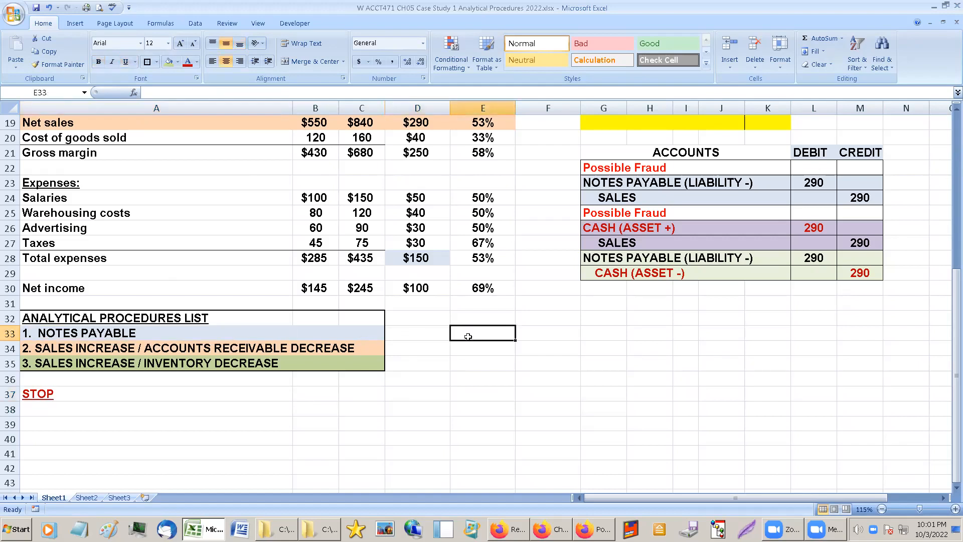
pyautogui.click(433, 328)
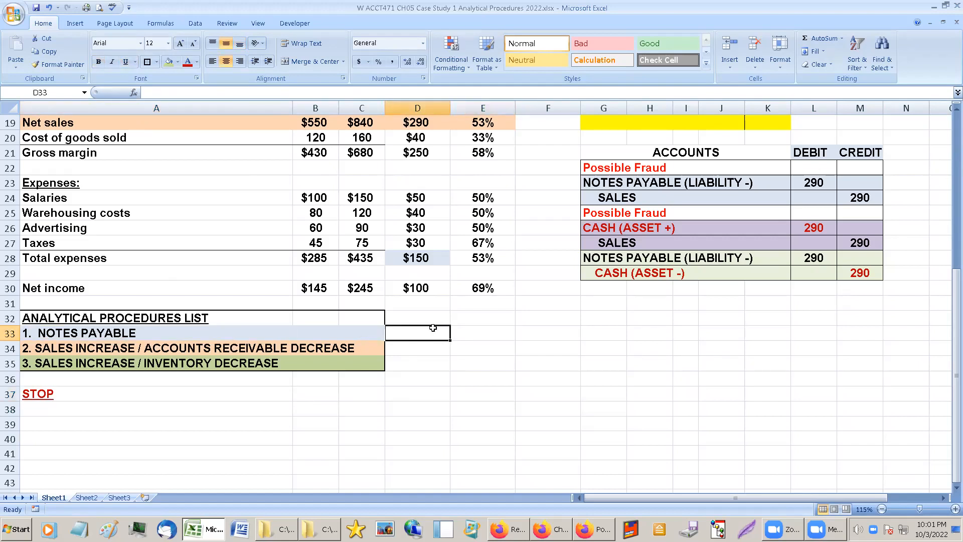
pyautogui.write('INVES')
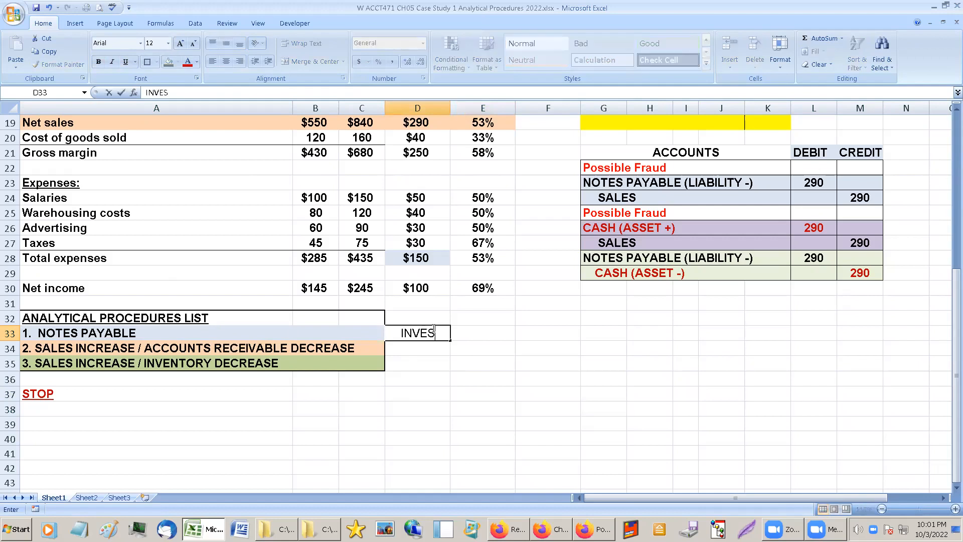
pyautogui.write('TIGATE')
pyautogui.press('Return')
# Align the INVESTIGATE label in D33 to the cell's top and left, and fill it down through D35.
pyautogui.click(432, 328)
pyautogui.click(212, 43)
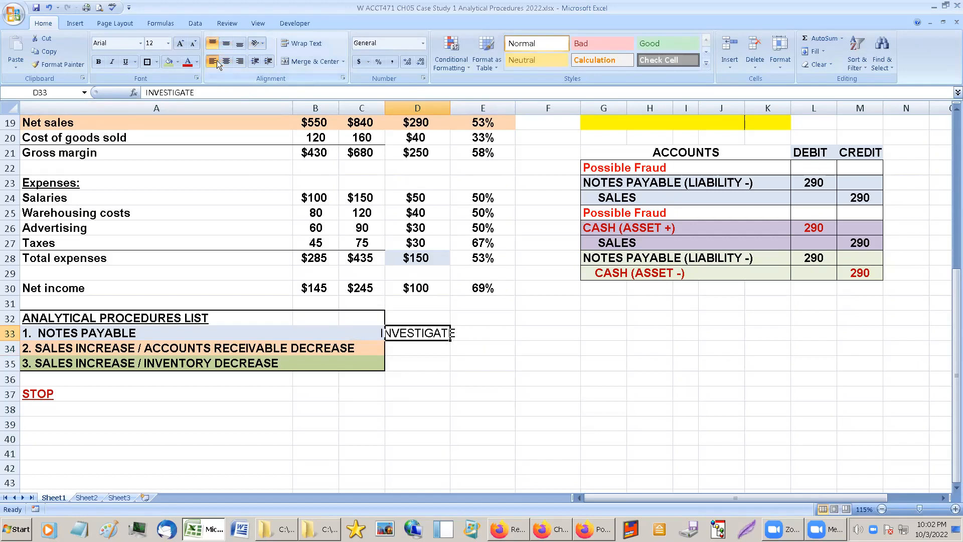
pyautogui.click(212, 61)
pyautogui.moveTo(450, 340); pyautogui.dragTo(450, 368)
pyautogui.click(474, 329)
# Make the three INVESTIGATE labels in D33:D35 dark red and bold.
pyautogui.click(413, 332)
pyautogui.moveTo(412, 332); pyautogui.dragTo(416, 361)
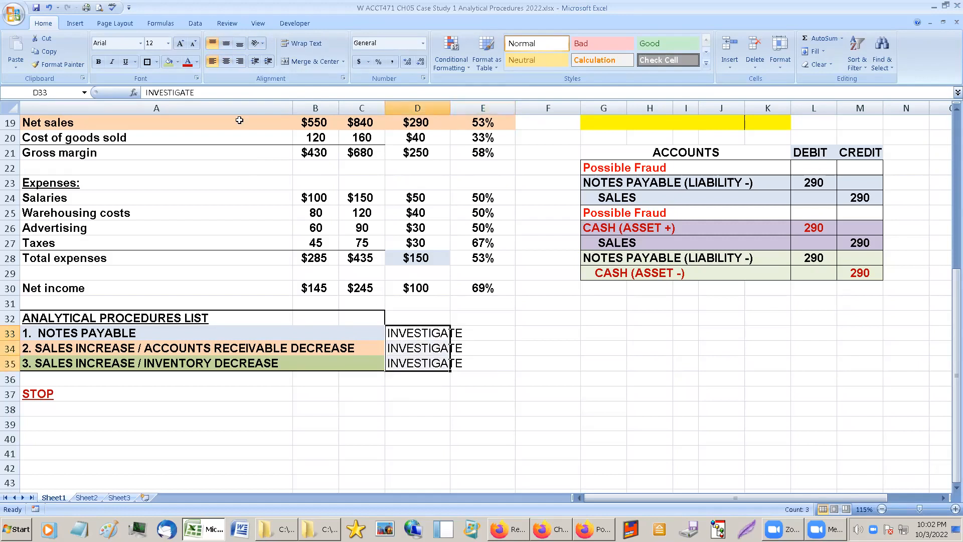
pyautogui.click(188, 61)
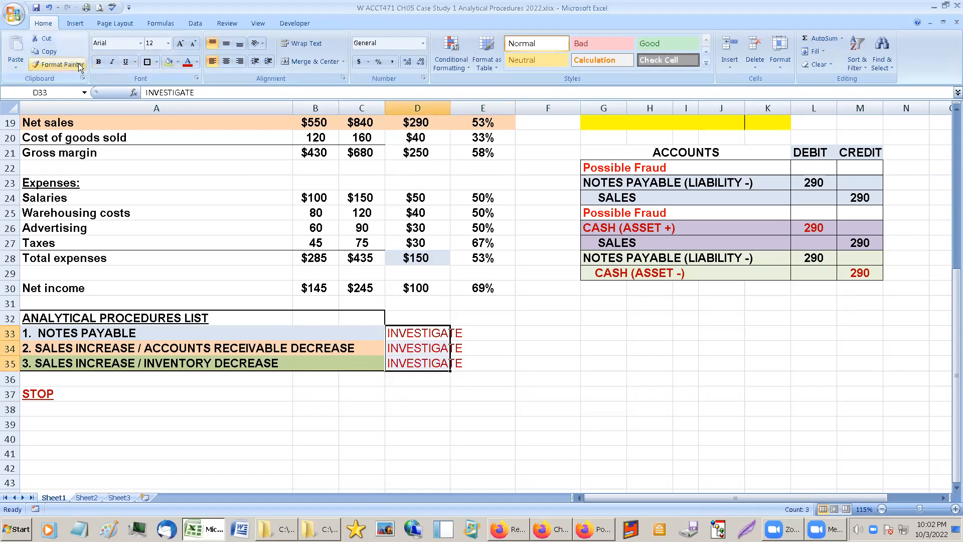
pyautogui.click(98, 61)
pyautogui.click(560, 348)
# Review the three analytical procedures items with their INVESTIGATE labels and the STOP label below the list.
pyautogui.click(289, 362)
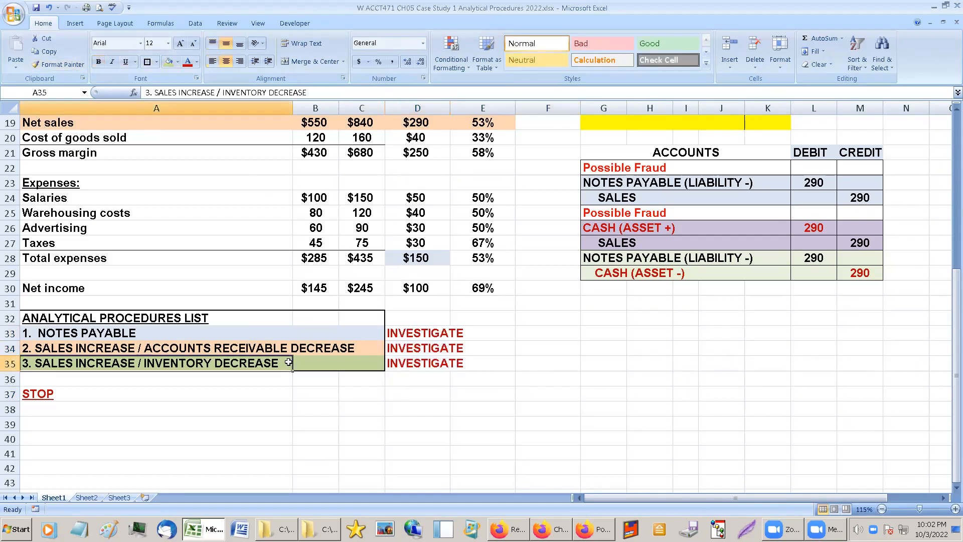
pyautogui.click(298, 349)
pyautogui.click(417, 337)
pyautogui.click(420, 349)
pyautogui.click(419, 359)
pyautogui.click(425, 334)
pyautogui.click(115, 336)
pyautogui.click(124, 354)
pyautogui.click(128, 367)
pyautogui.click(169, 421)
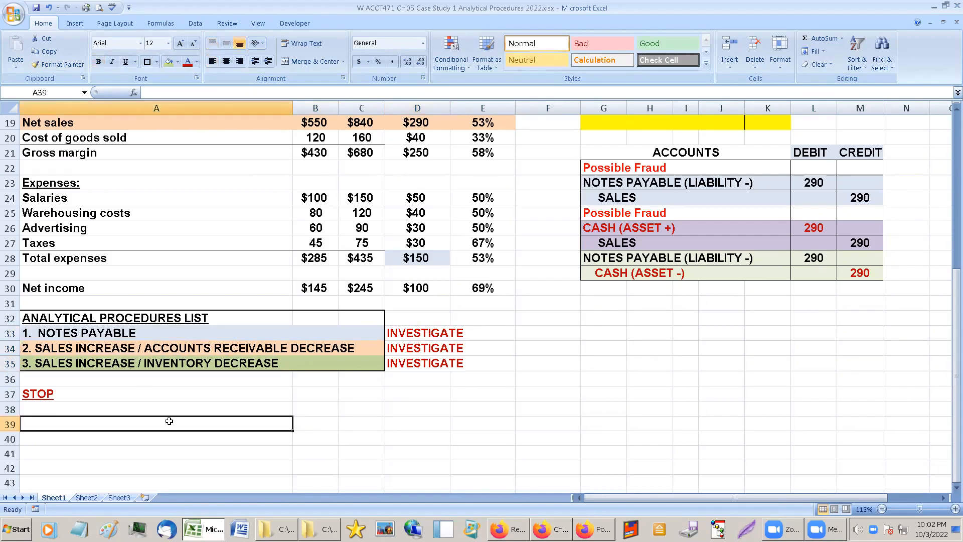
pyautogui.click(165, 394)
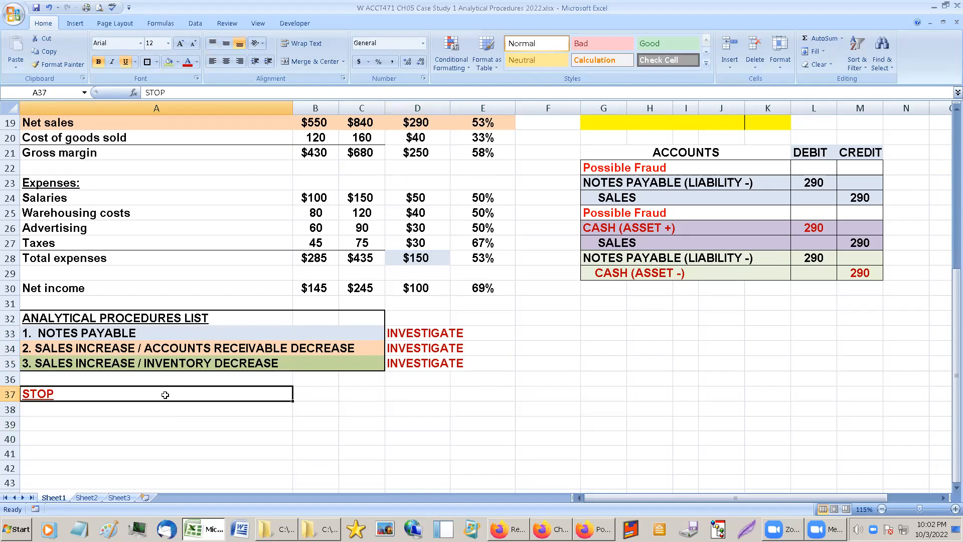